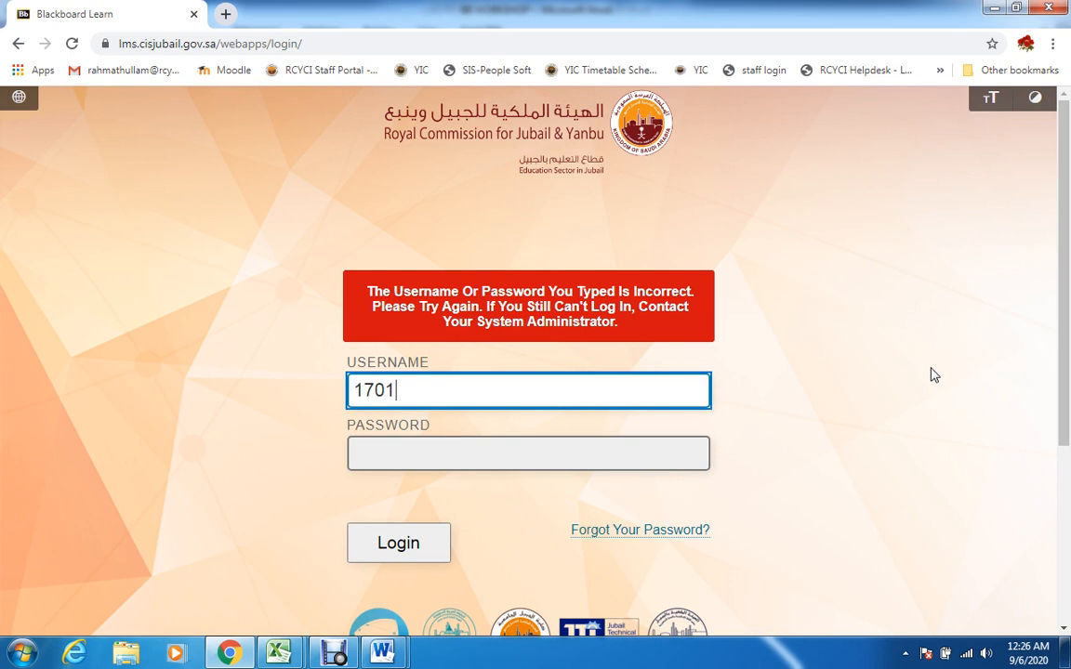
Switch from the login page's password field to the Excel user list and select the NATIONAL_ID cell in row 17 on Sheet2
{"action": "left_click", "coordinate": [644, 450]}
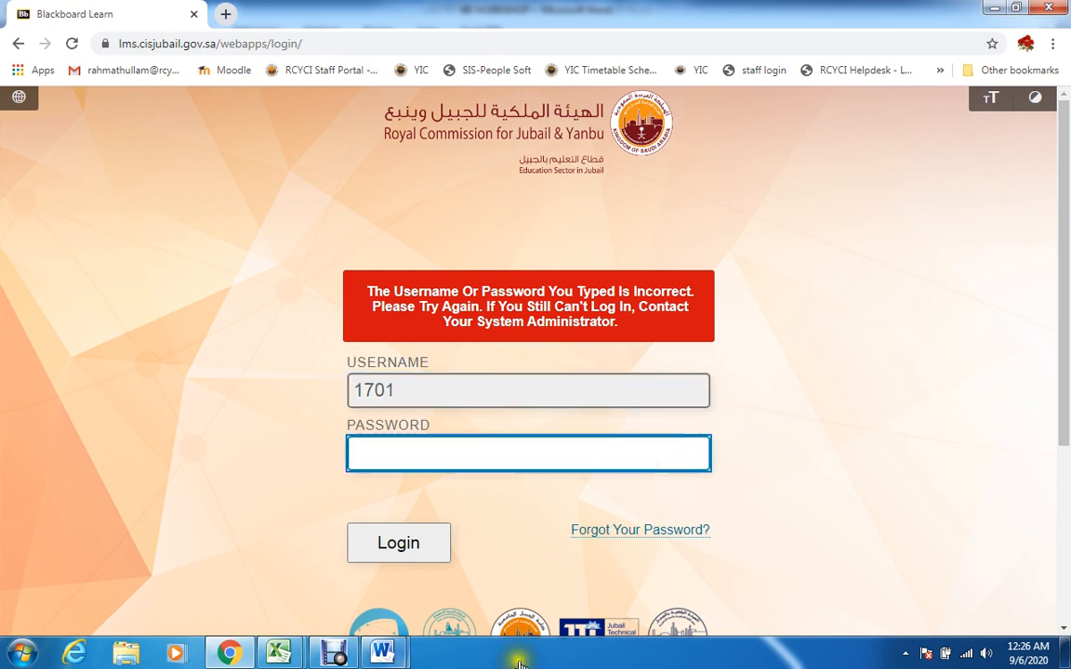
{"action": "mouse_move", "coordinate": [276, 655]}
{"action": "left_click", "coordinate": [347, 581]}
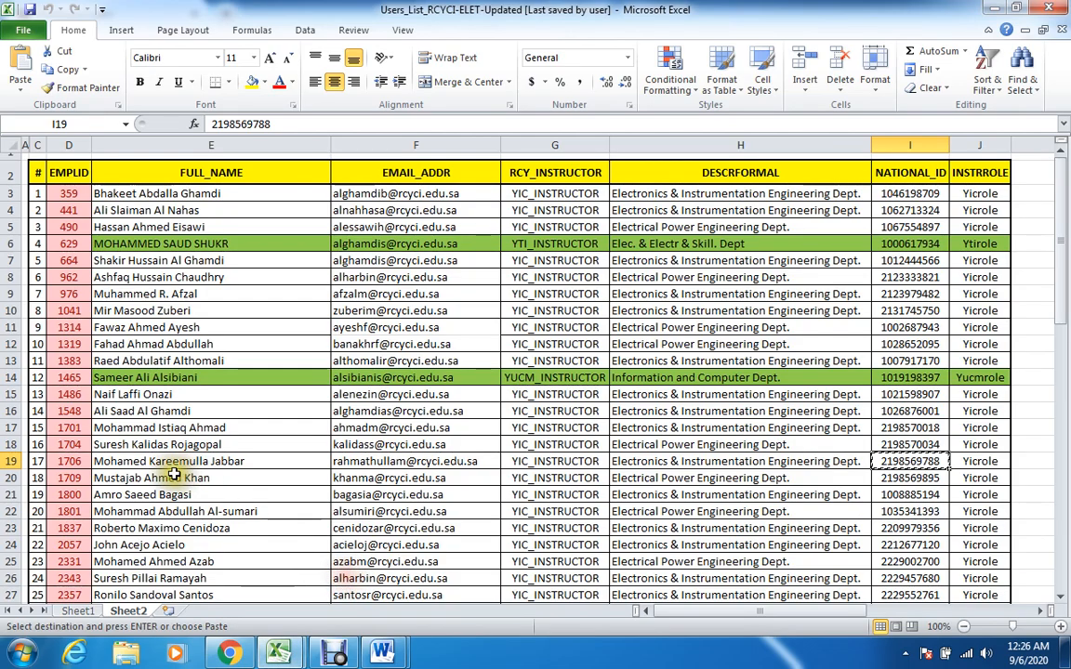
{"action": "left_click", "coordinate": [73, 428]}
{"action": "key", "text": "Right"}
{"action": "key", "text": "Right"}
{"action": "key", "text": "Right"}
{"action": "key", "text": "Right"}
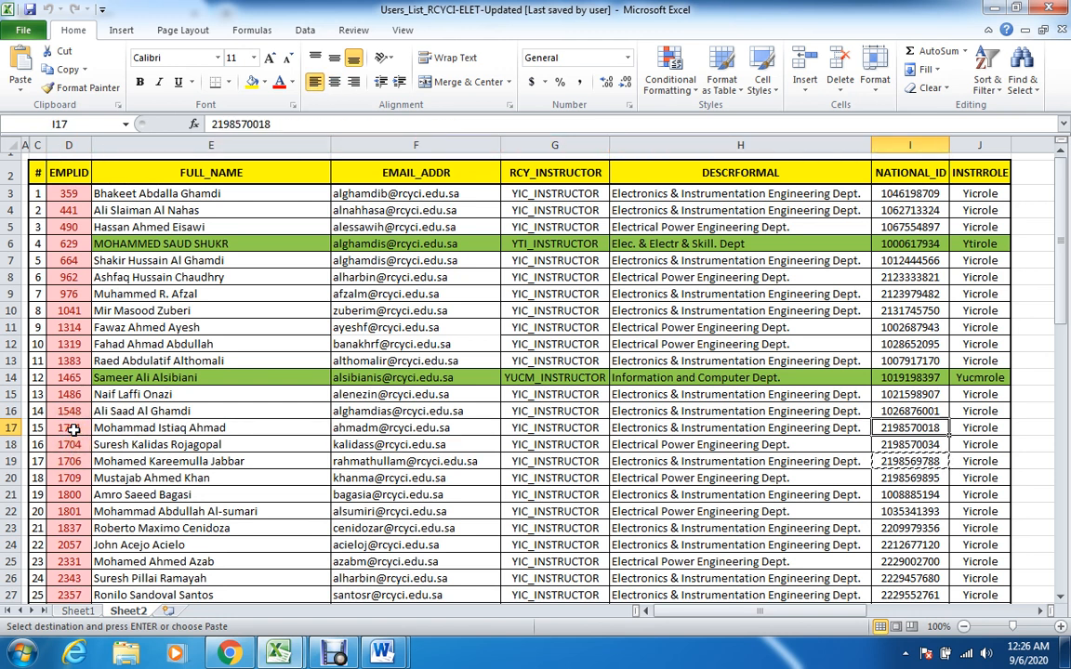
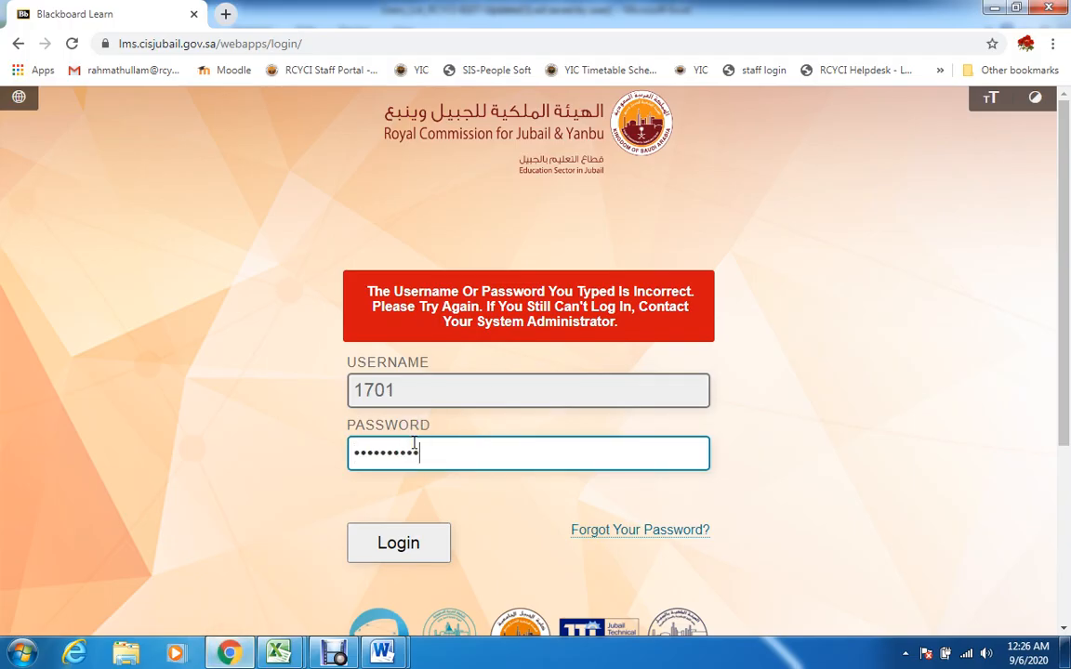
Submit the login credentials and open the course ELET101_2_LB04_2029_2201: Electric Circuit I_Laboratory_LB04
{"action": "left_click", "coordinate": [405, 544]}
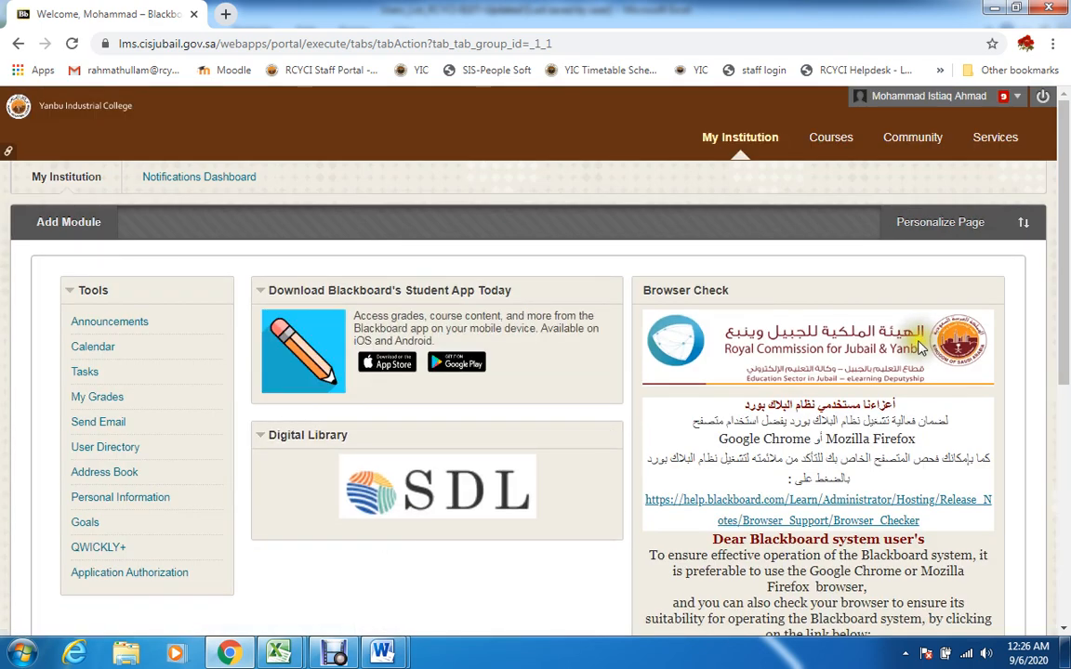
{"action": "left_click", "coordinate": [831, 139]}
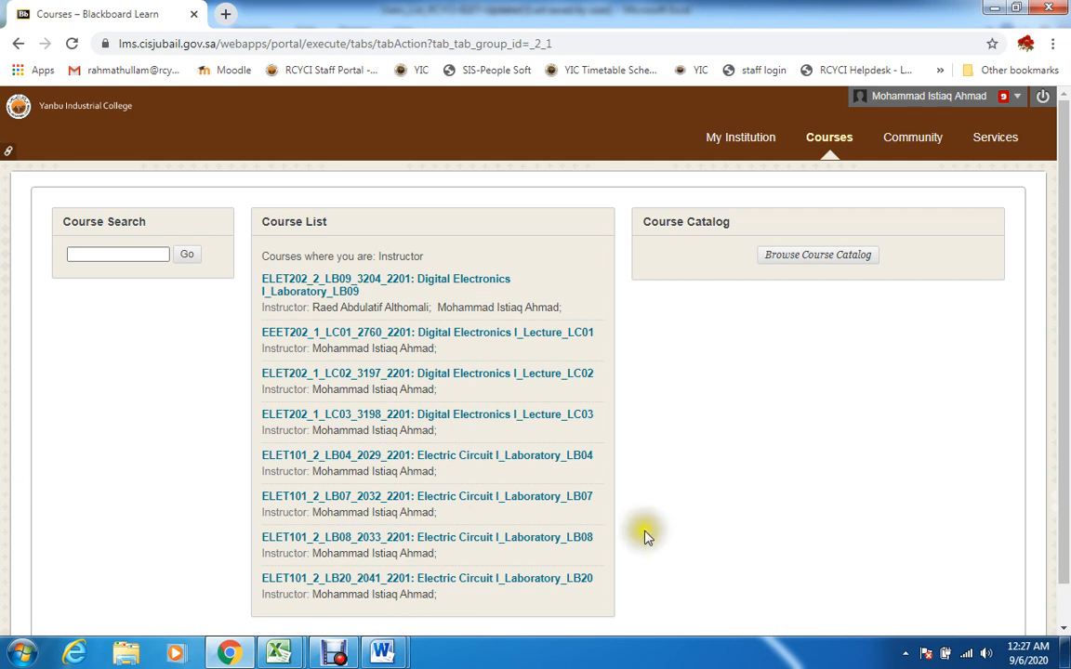
{"action": "left_click", "coordinate": [338, 460]}
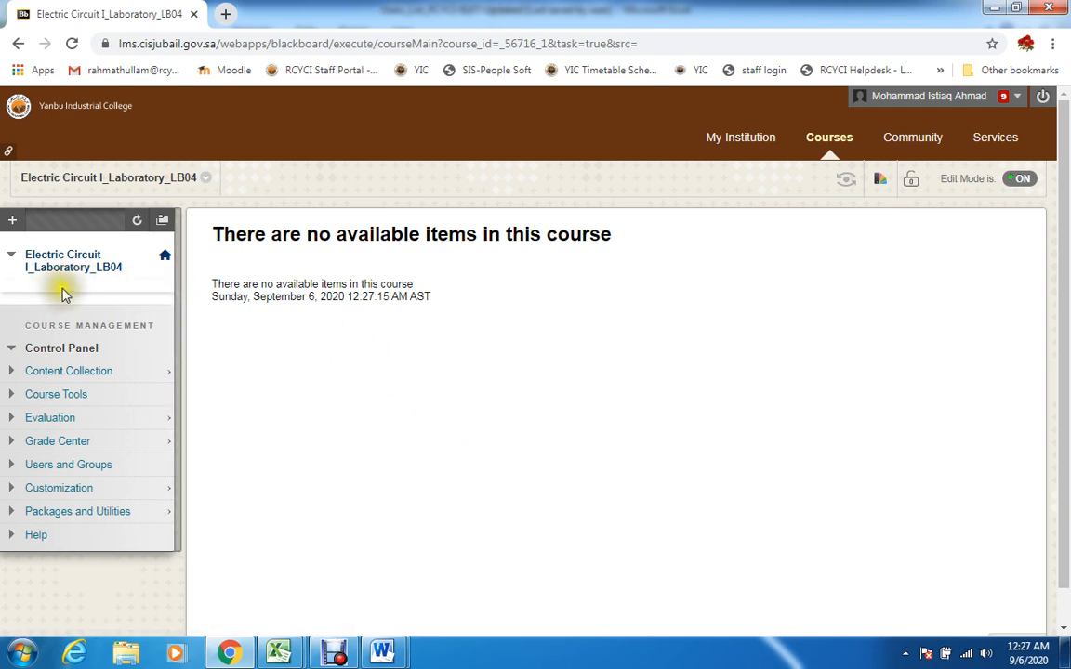
Add a content area named WELCOME to the course menu and make it available to users
{"action": "left_click", "coordinate": [12, 220]}
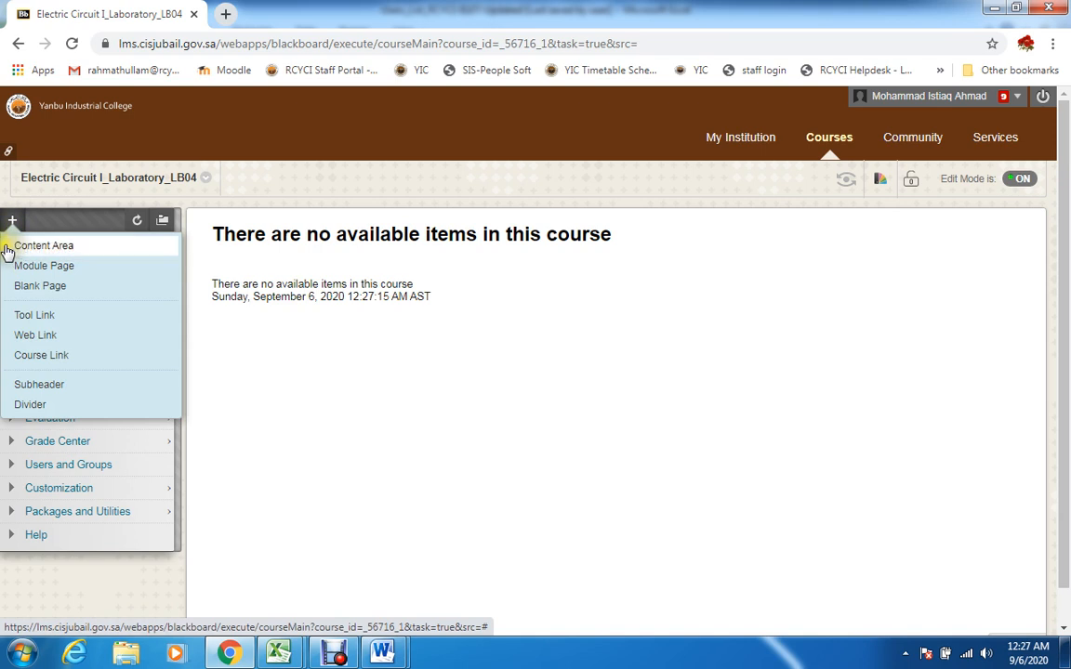
{"action": "left_click", "coordinate": [42, 247]}
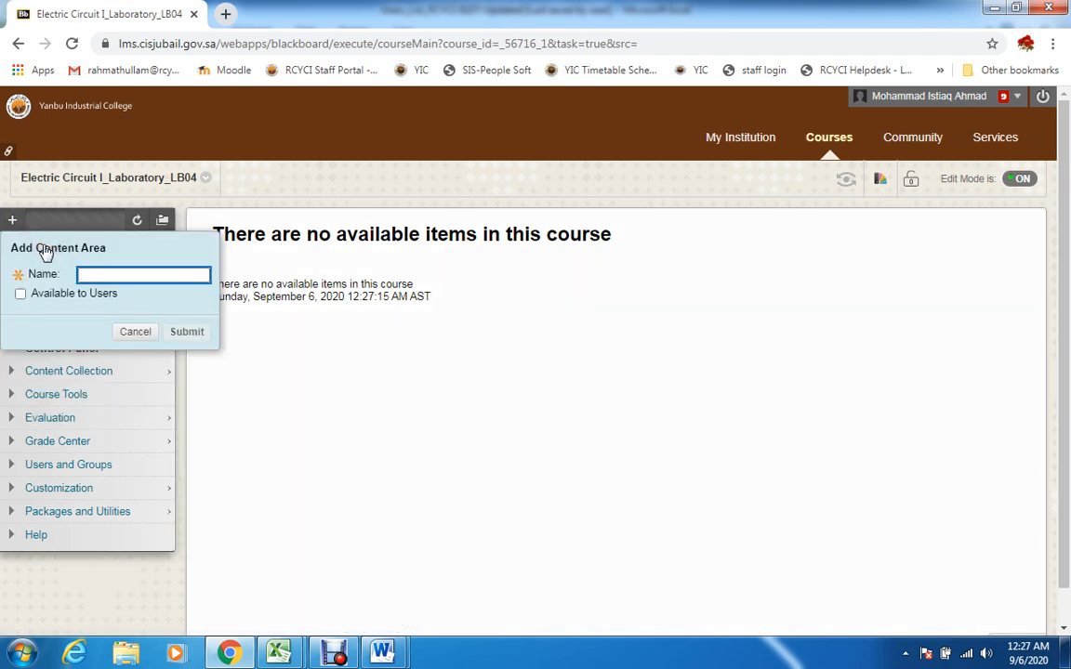
{"action": "type", "text": "we"}
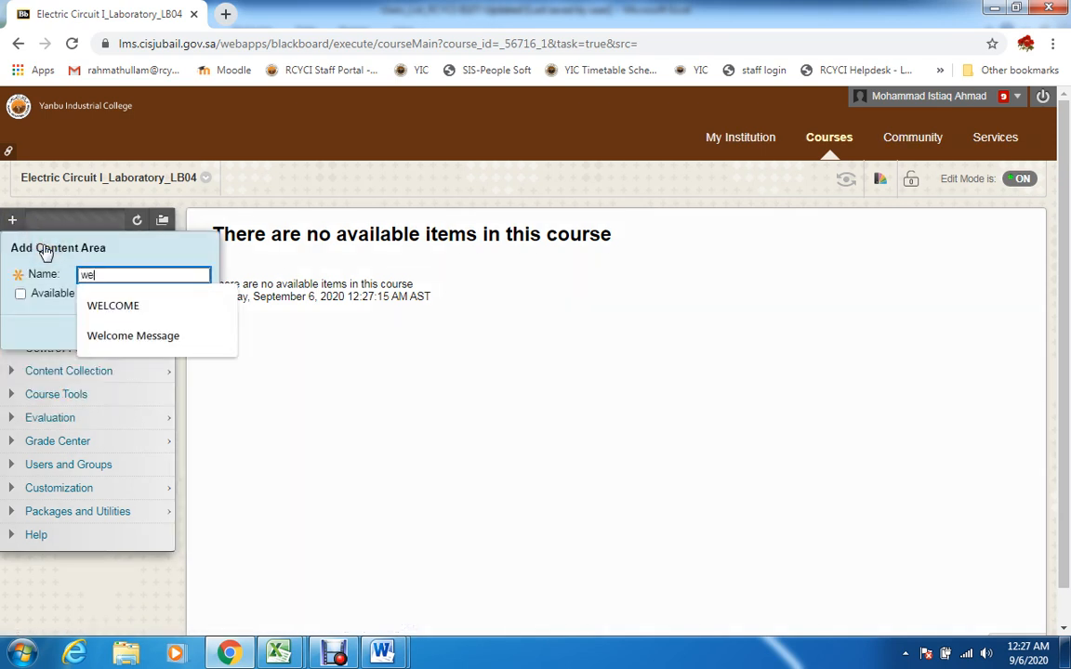
{"action": "left_click", "coordinate": [121, 306]}
{"action": "left_click", "coordinate": [67, 294]}
{"action": "left_click", "coordinate": [186, 332]}
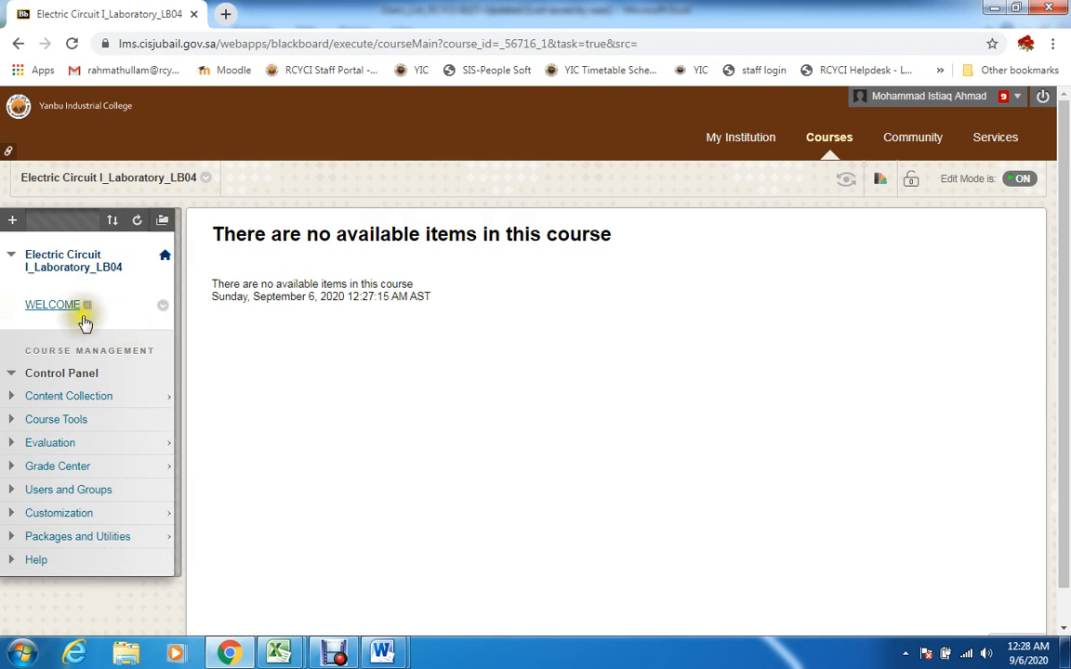
Create a content item named WELCOME in the WELCOME content area, keeping the text empty and the standard options at their defaults
{"action": "left_click", "coordinate": [66, 308]}
{"action": "left_click", "coordinate": [215, 317]}
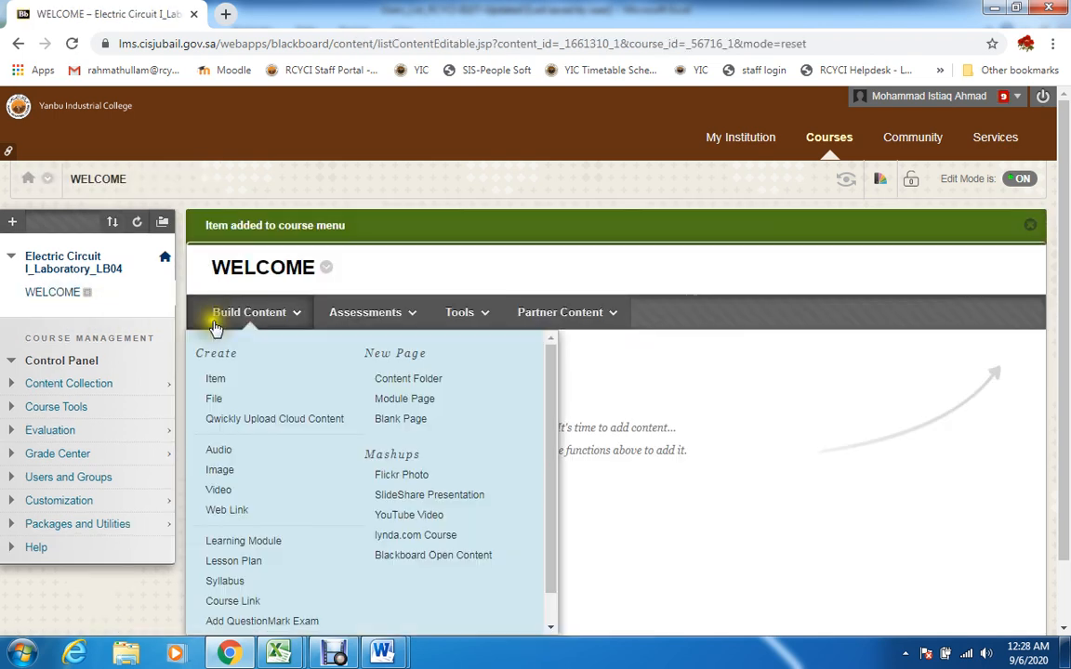
{"action": "left_click", "coordinate": [246, 316]}
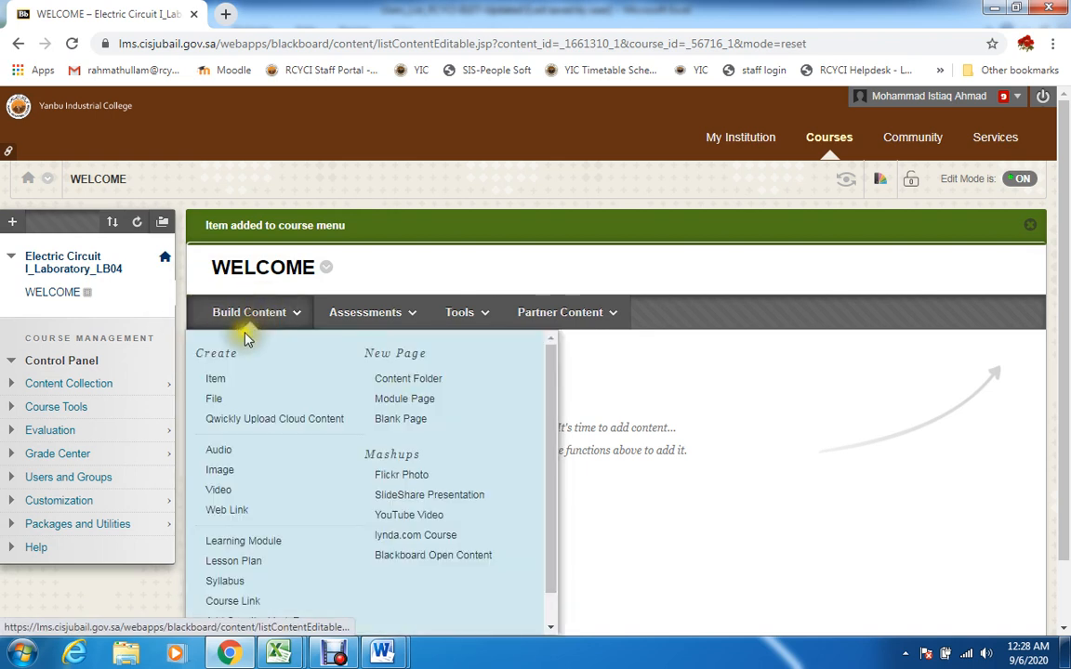
{"action": "left_click", "coordinate": [214, 382]}
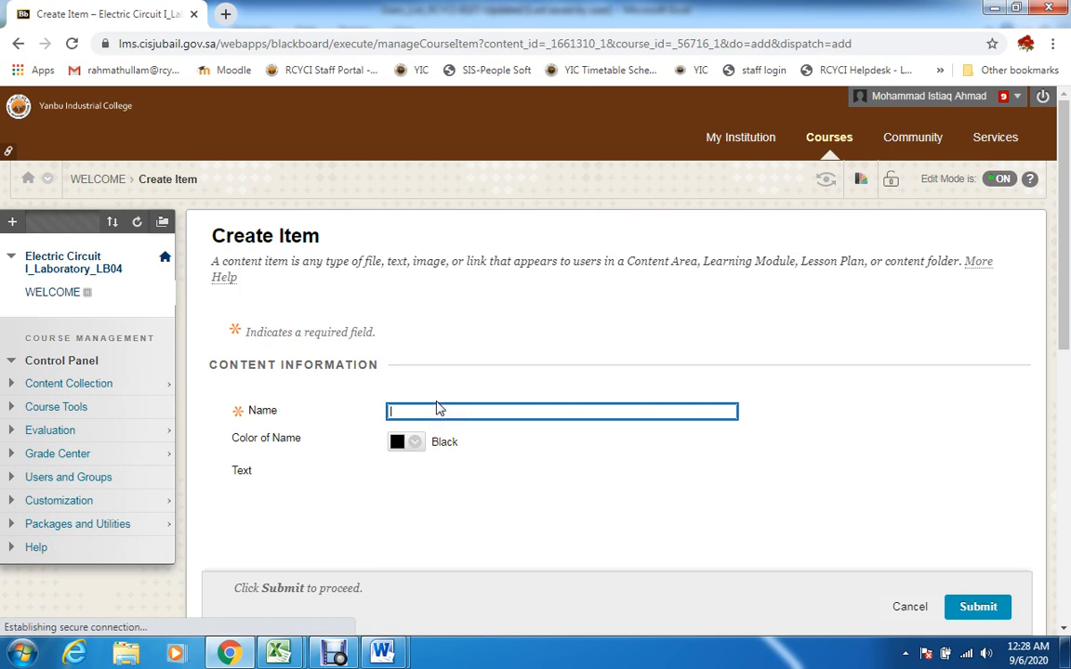
{"action": "type", "text": "we"}
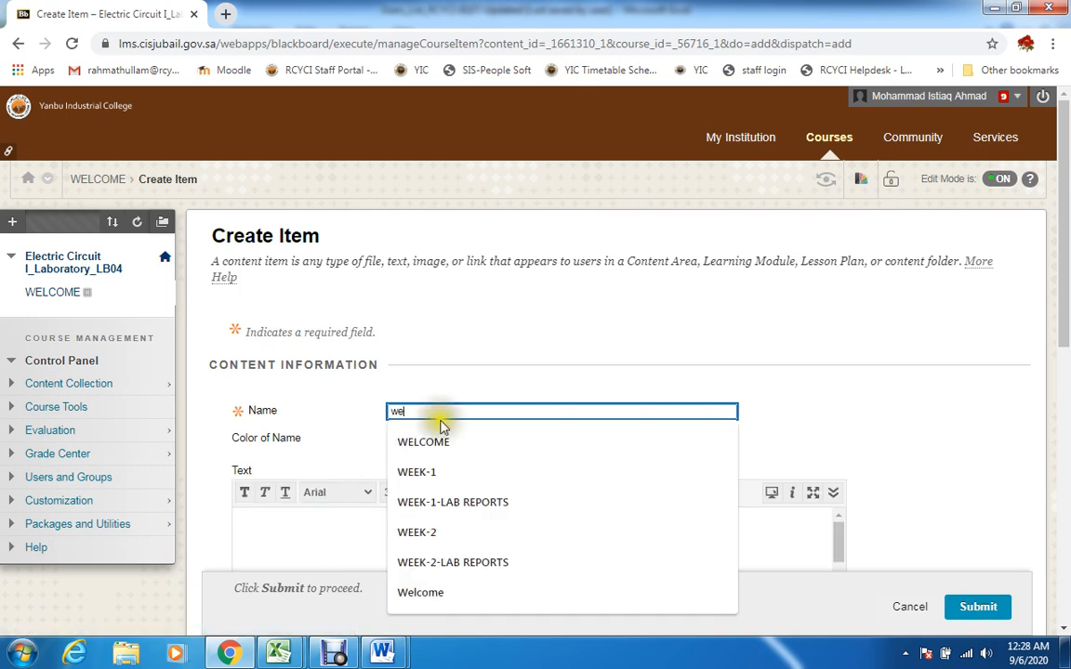
{"action": "left_click", "coordinate": [444, 442]}
{"action": "left_click", "coordinate": [318, 521]}
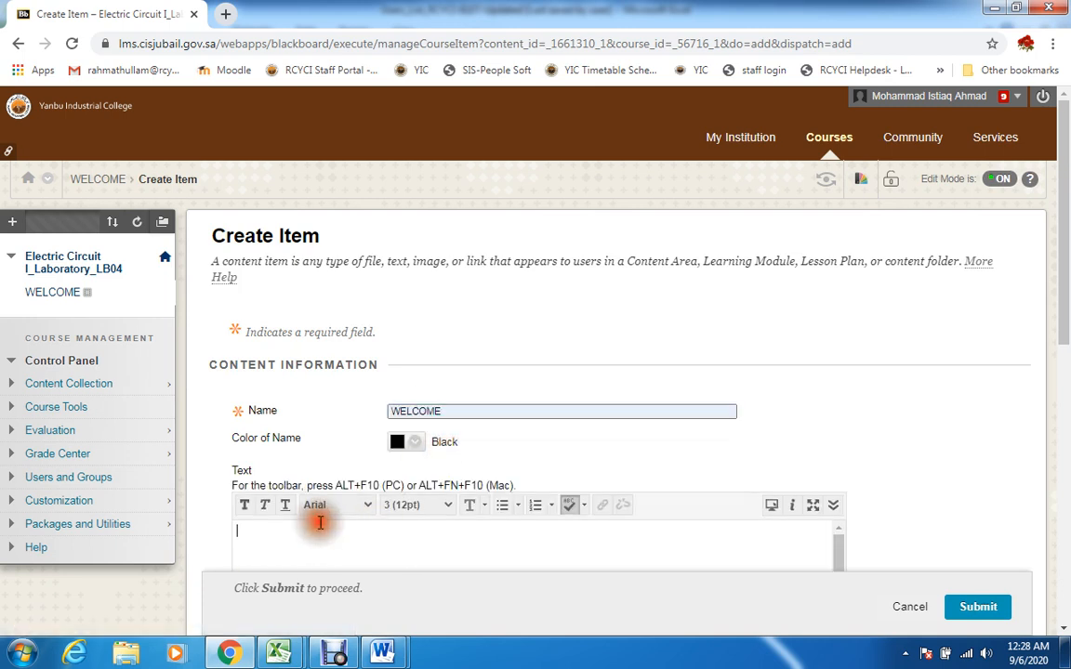
{"action": "left_click_drag", "start_coordinate": [1067, 258], "coordinate": [1065, 377]}
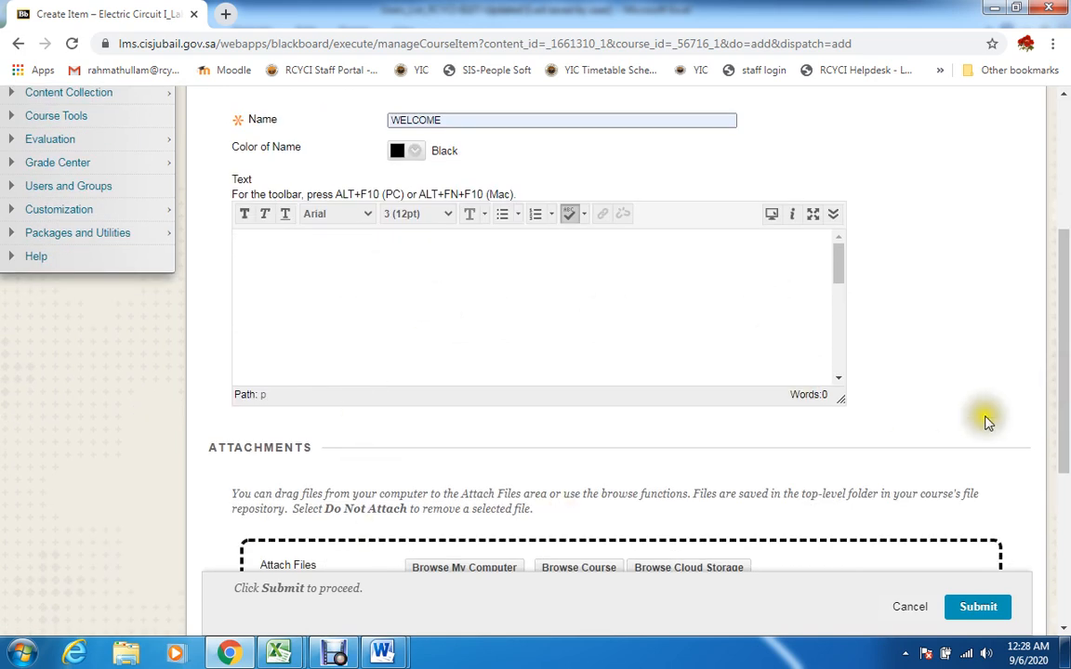
{"action": "scroll", "coordinate": [1059, 421], "scroll_direction": "down", "scroll_amount": 3}
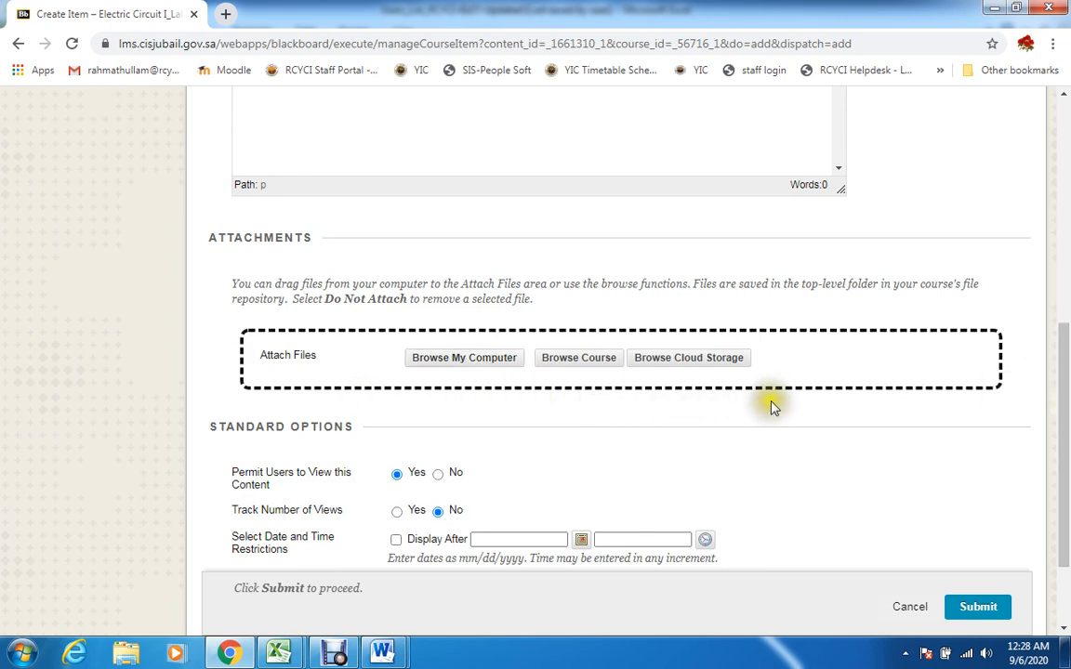
{"action": "left_click_drag", "start_coordinate": [1061, 403], "coordinate": [1045, 466]}
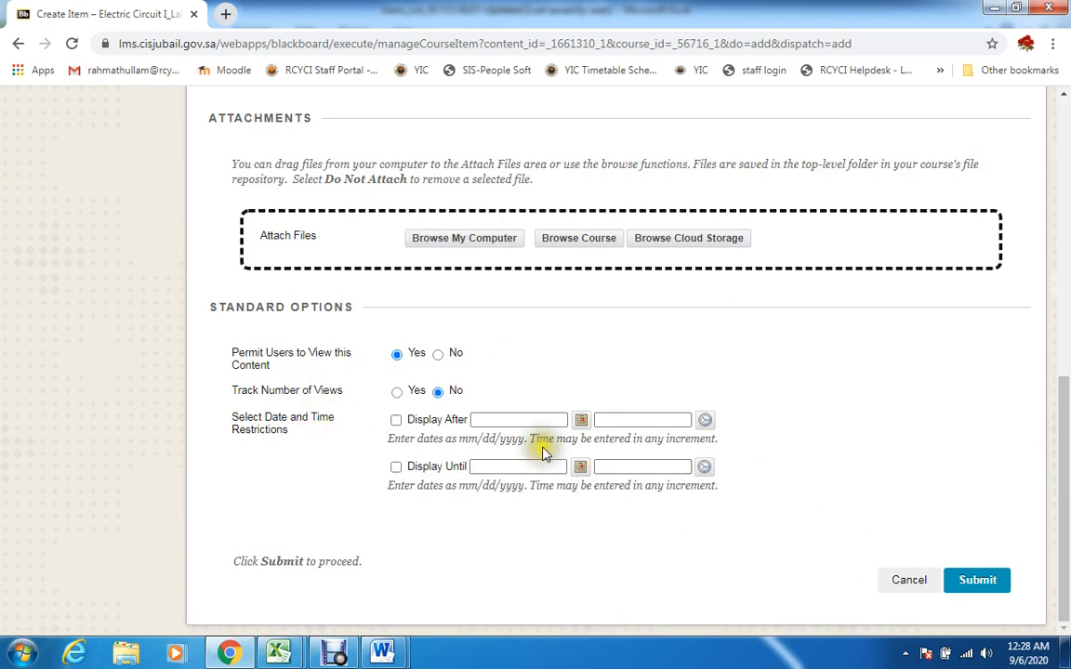
{"action": "left_click", "coordinate": [973, 584]}
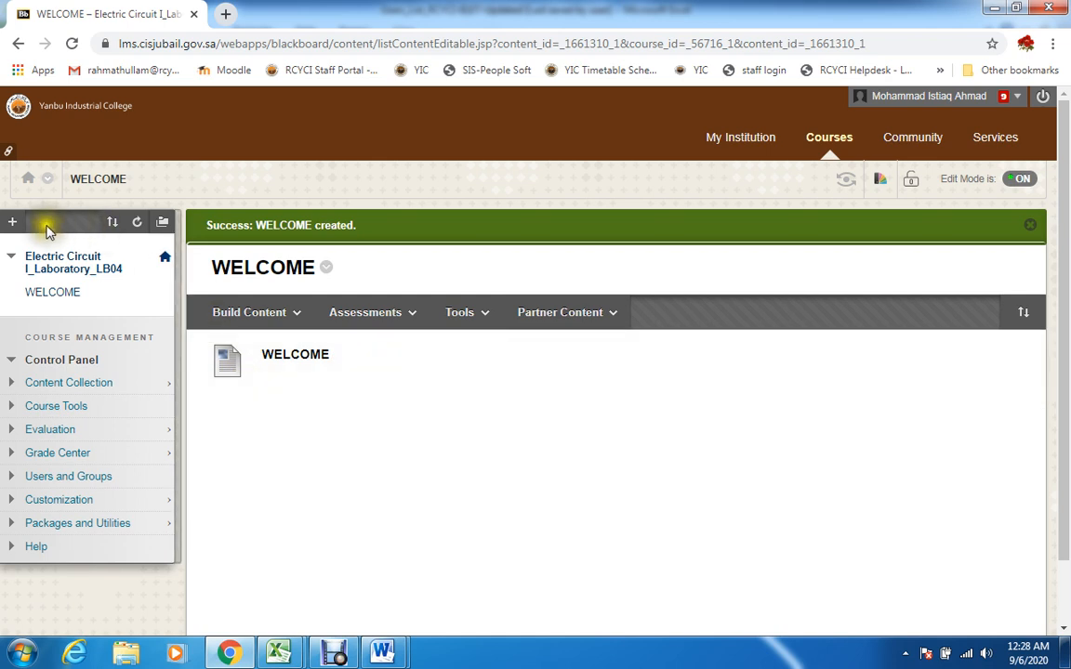
Add a content area named LAB REPORT SUBMISSION to the course menu and make it available to users
{"action": "left_click", "coordinate": [12, 223]}
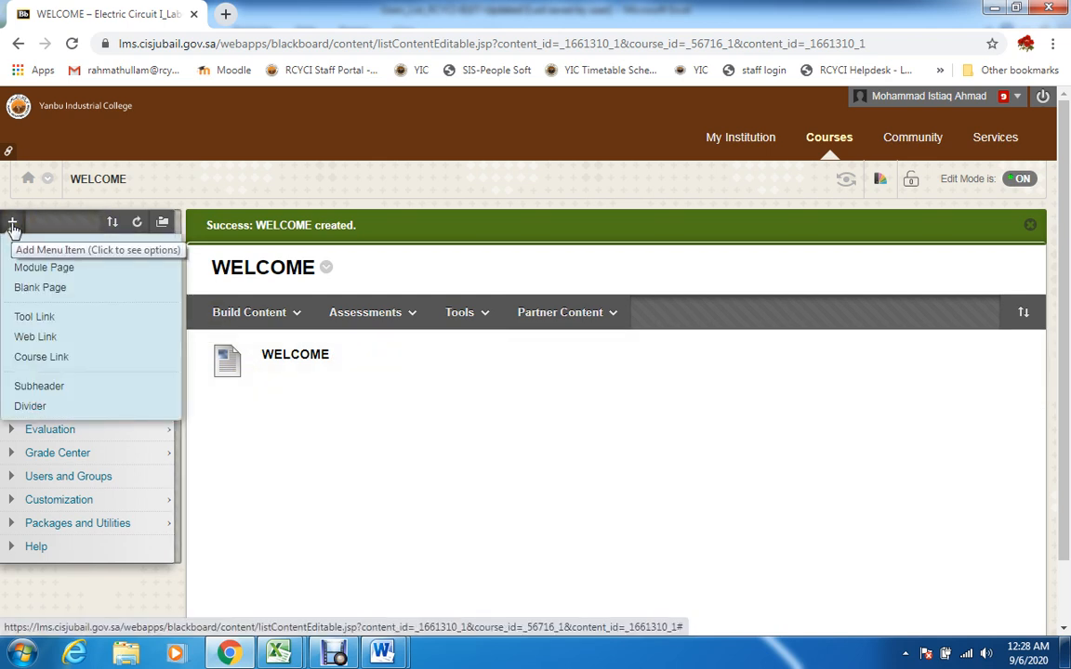
{"action": "left_click", "coordinate": [46, 250]}
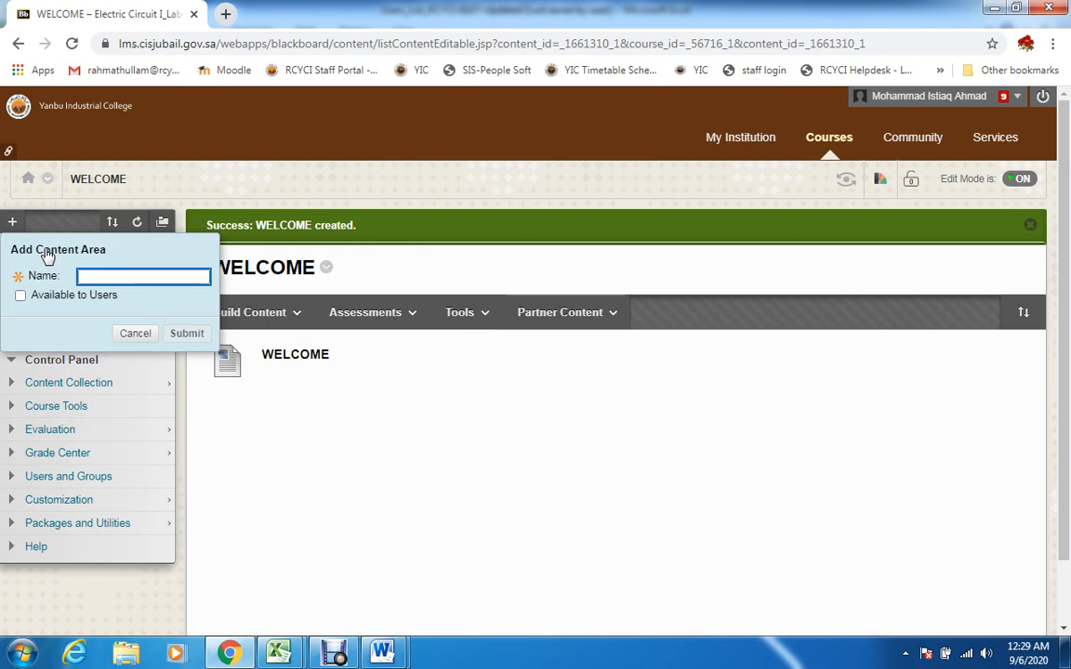
{"action": "type", "text": "l"}
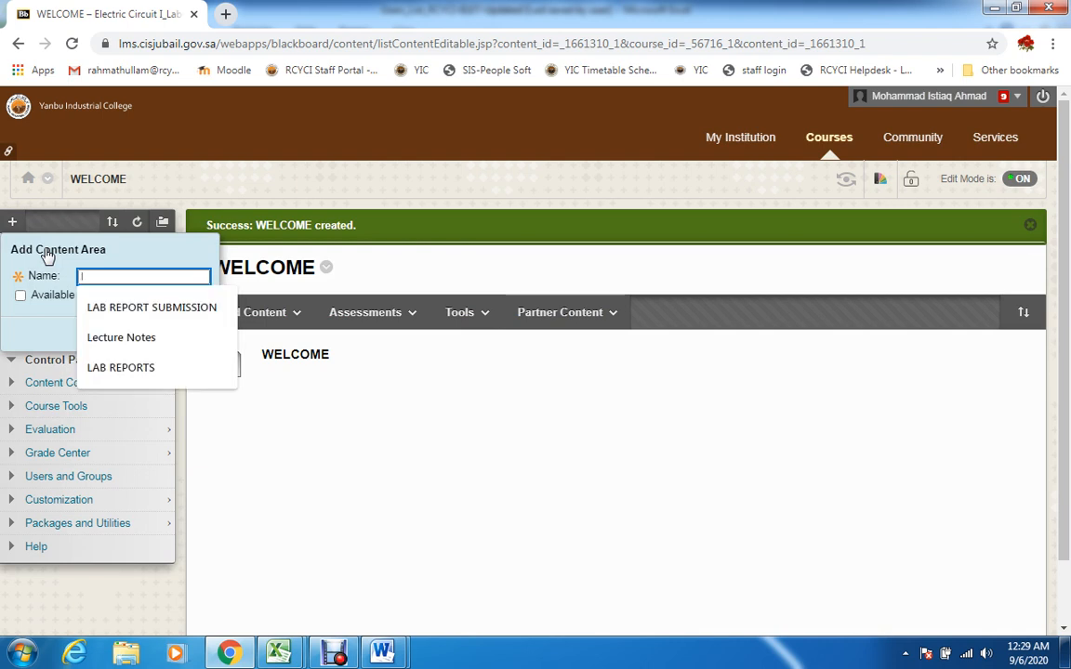
{"action": "left_click", "coordinate": [143, 307]}
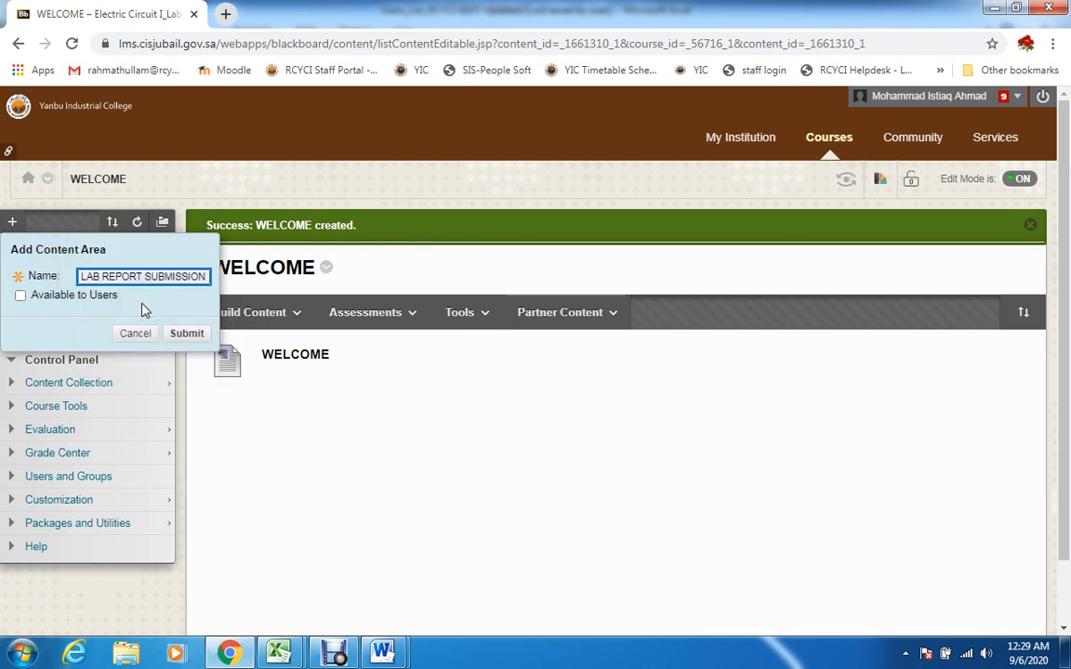
{"action": "left_click", "coordinate": [37, 296]}
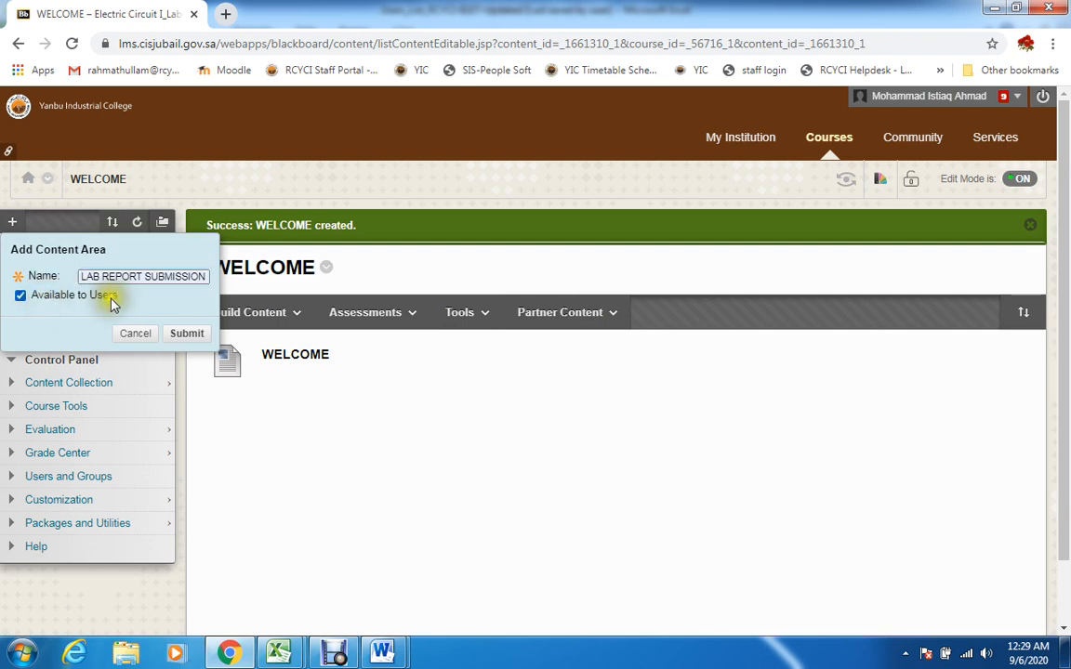
{"action": "left_click", "coordinate": [194, 337]}
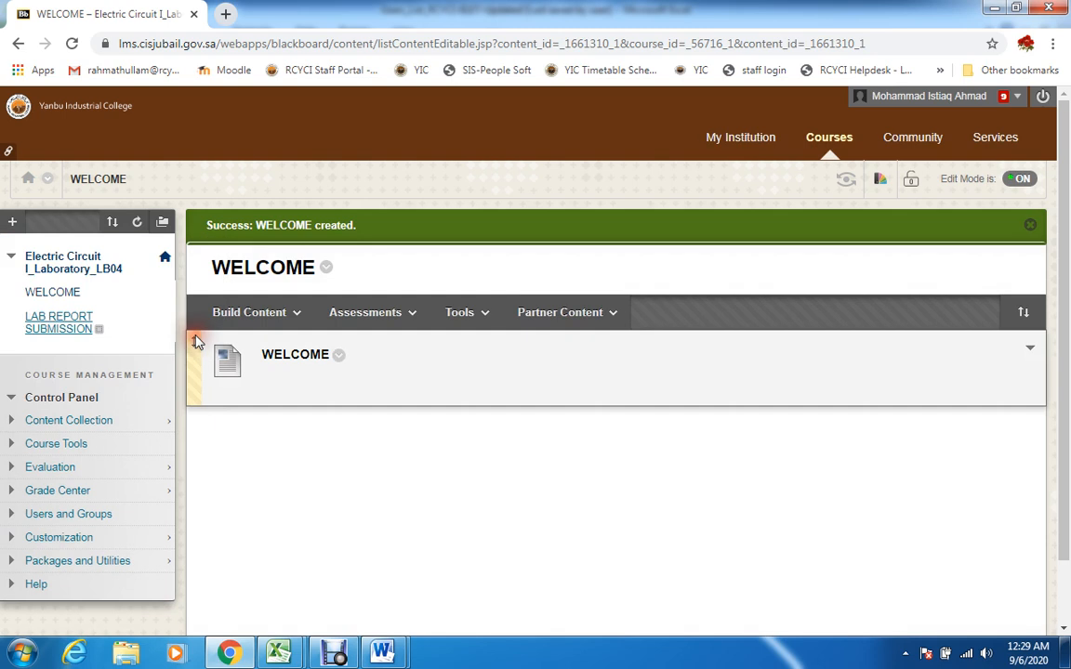
Open the LAB REPORT SUBMISSION content area and start creating an assignment in it
{"action": "left_click", "coordinate": [77, 326]}
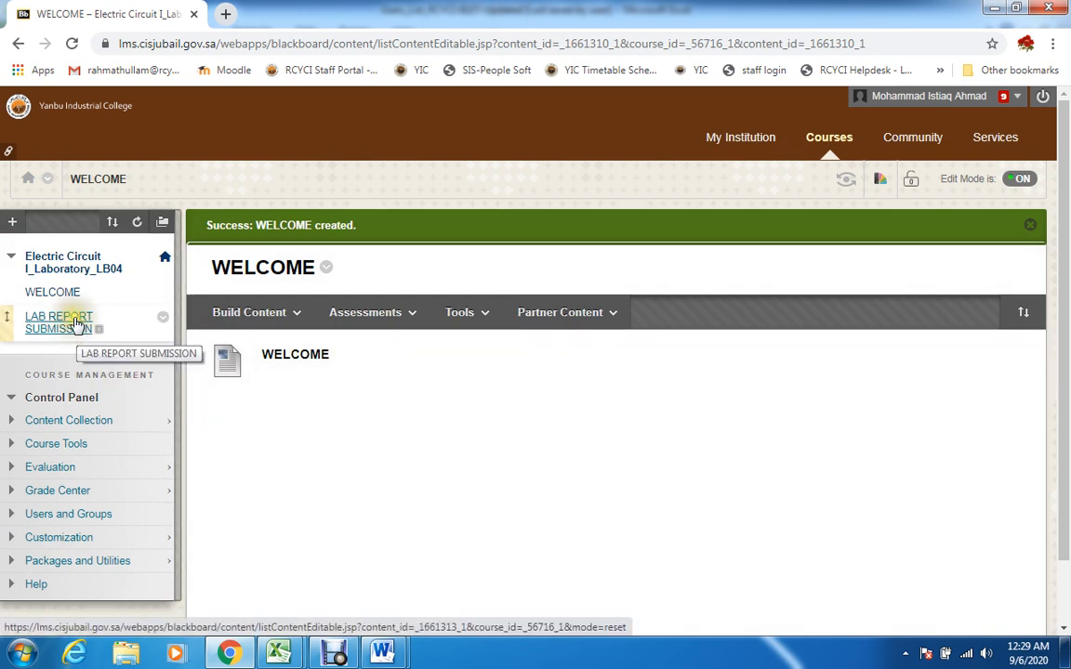
{"action": "left_click", "coordinate": [78, 325]}
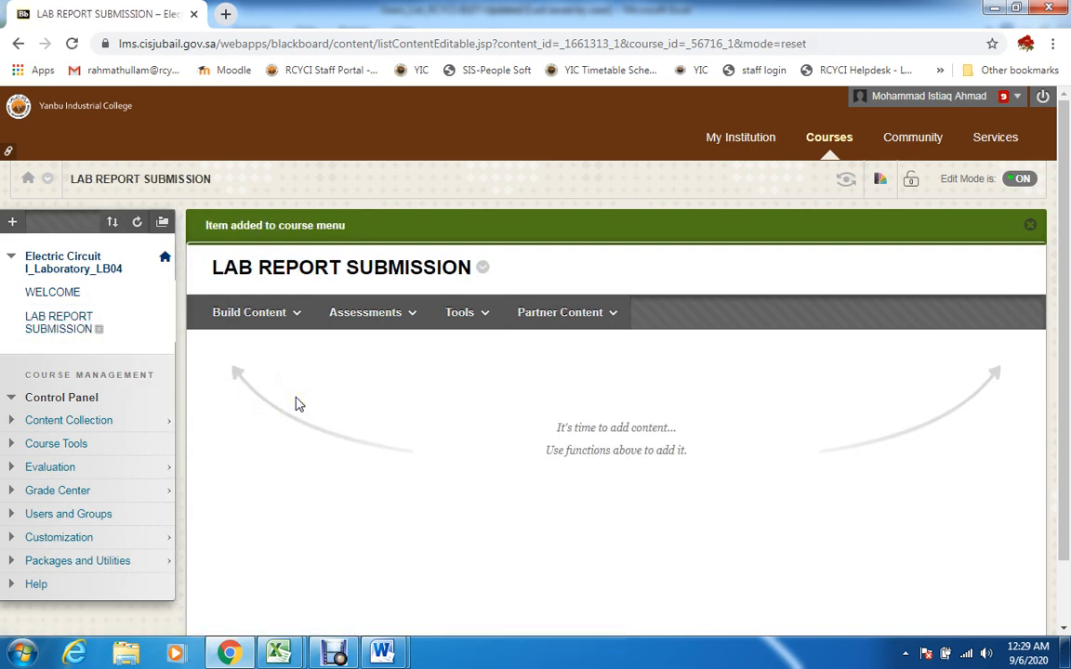
{"action": "left_click", "coordinate": [1068, 249]}
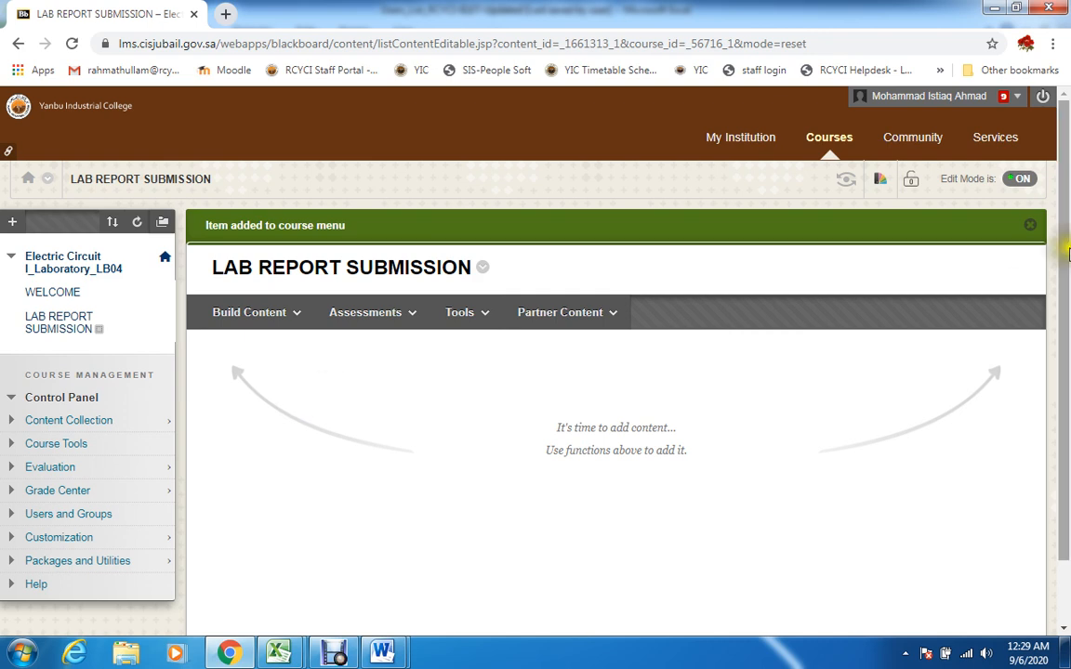
{"action": "left_click_drag", "start_coordinate": [1068, 264], "coordinate": [1066, 309]}
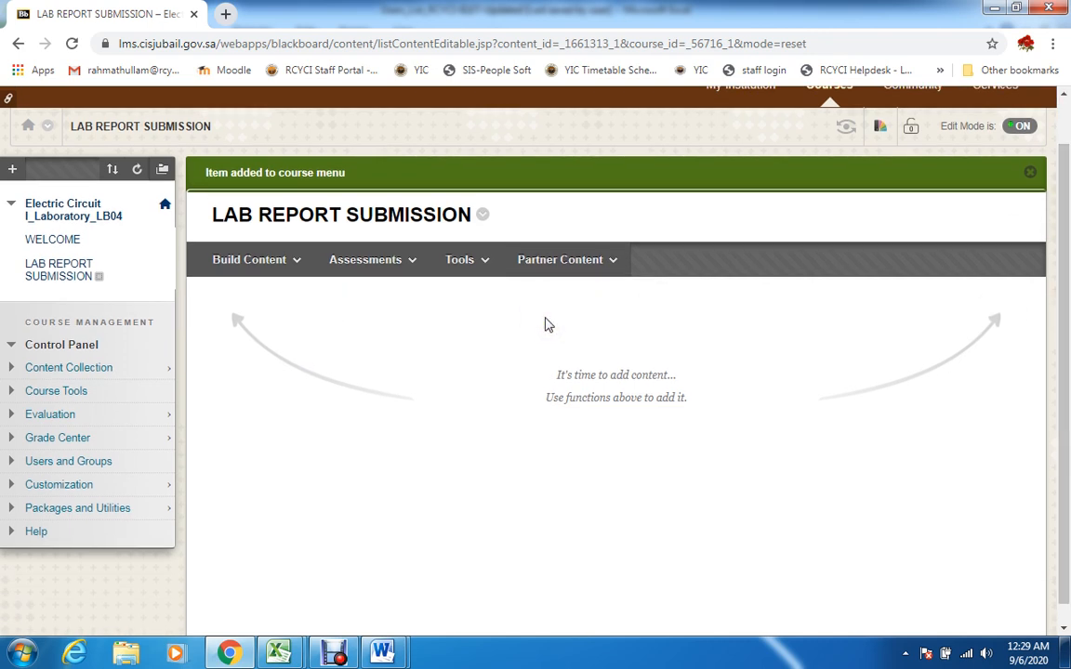
{"action": "left_click", "coordinate": [410, 271]}
{"action": "left_click", "coordinate": [303, 279]}
{"action": "left_click", "coordinate": [399, 274]}
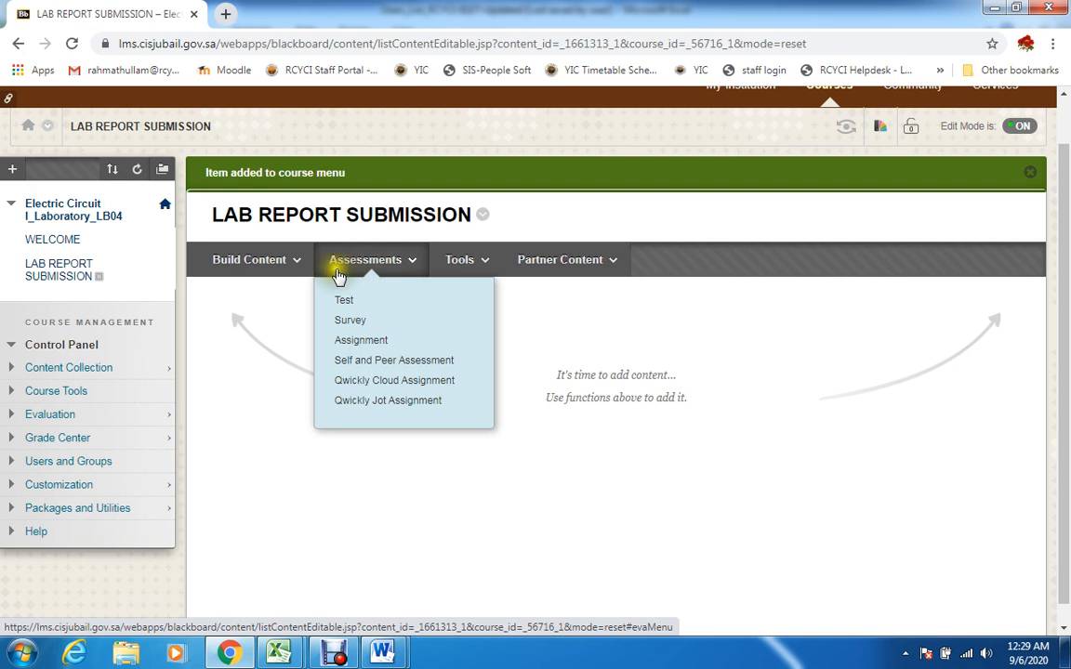
{"action": "left_click", "coordinate": [284, 275]}
{"action": "left_click", "coordinate": [359, 275]}
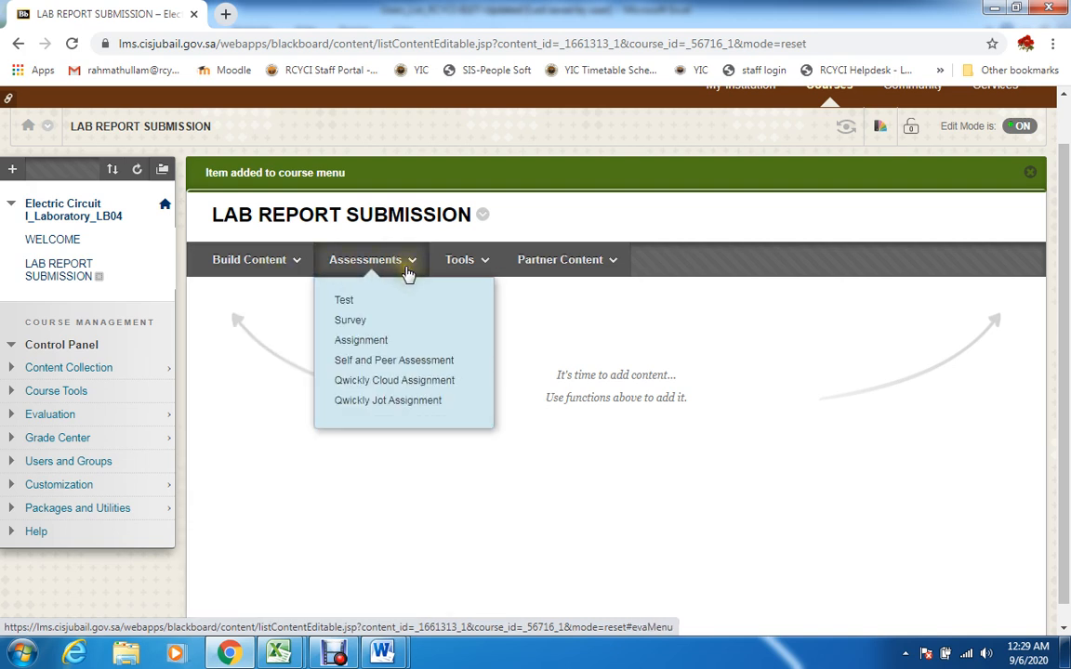
{"action": "left_click", "coordinate": [370, 342]}
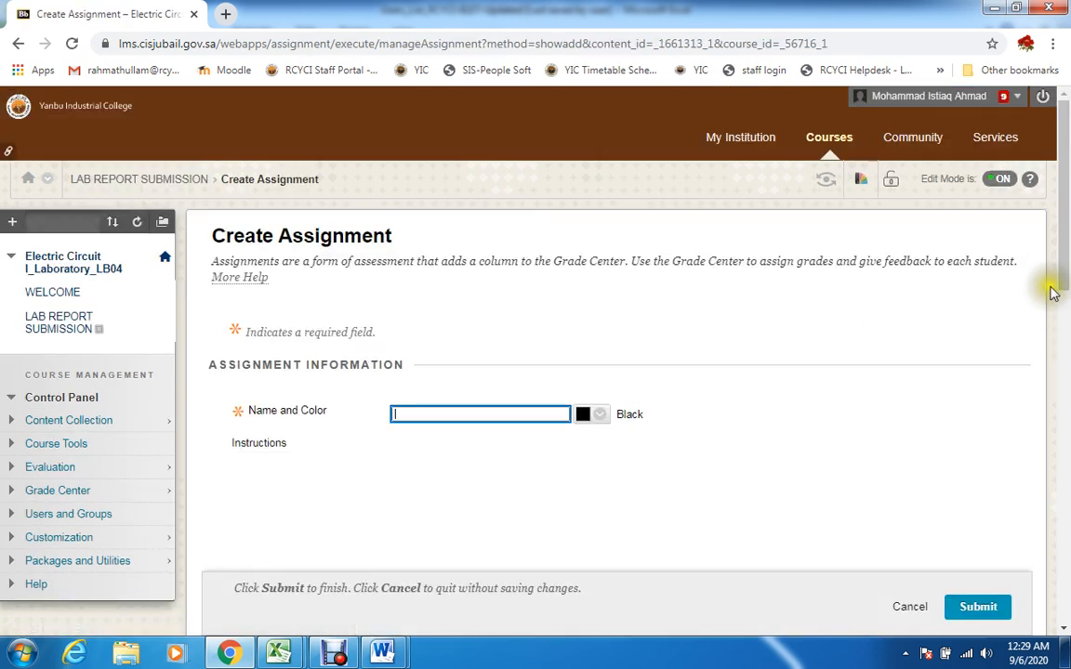
Name the new assignment LAB-1 REPORT and place the cursor in its instructions
{"action": "left_click_drag", "start_coordinate": [1066, 303], "coordinate": [1039, 356]}
{"action": "left_click", "coordinate": [532, 170]}
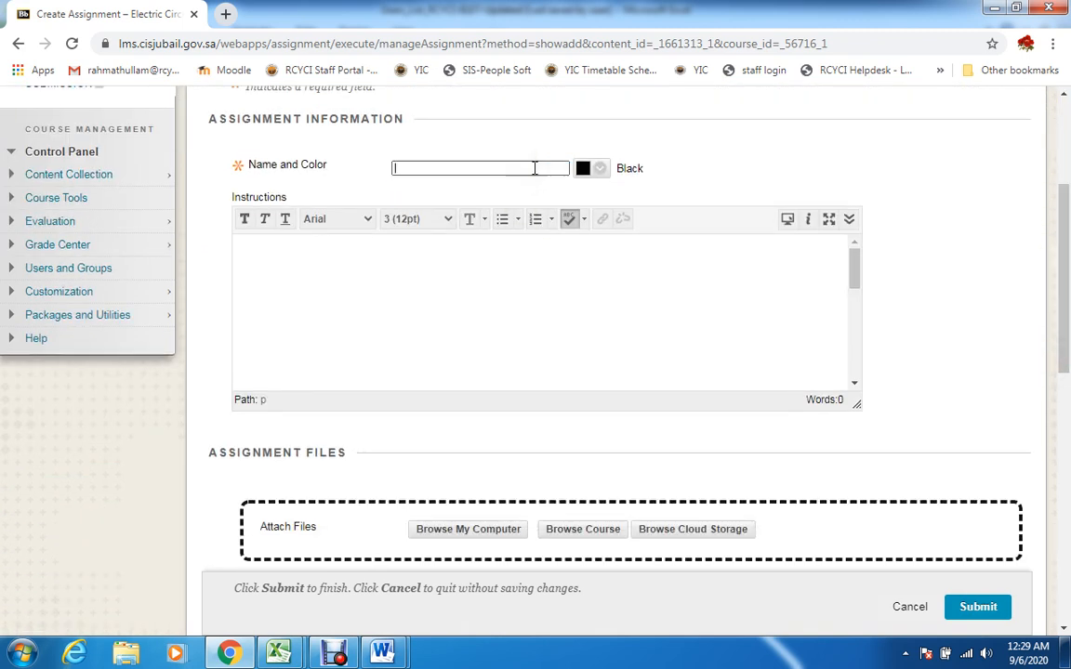
{"action": "type", "text": "la"}
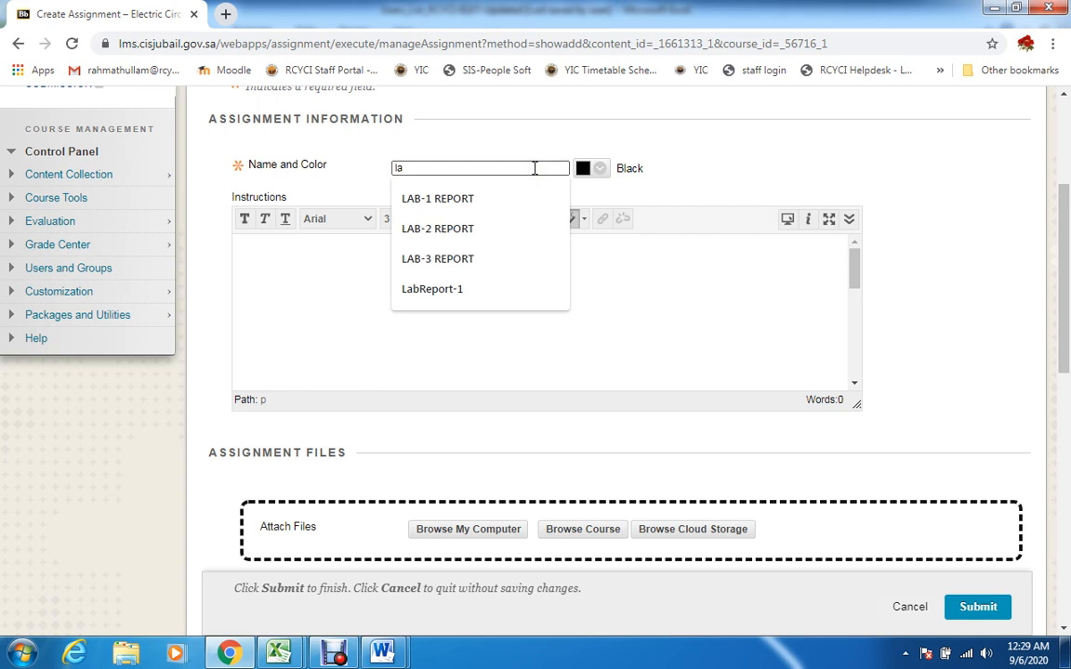
{"action": "left_click", "coordinate": [463, 200]}
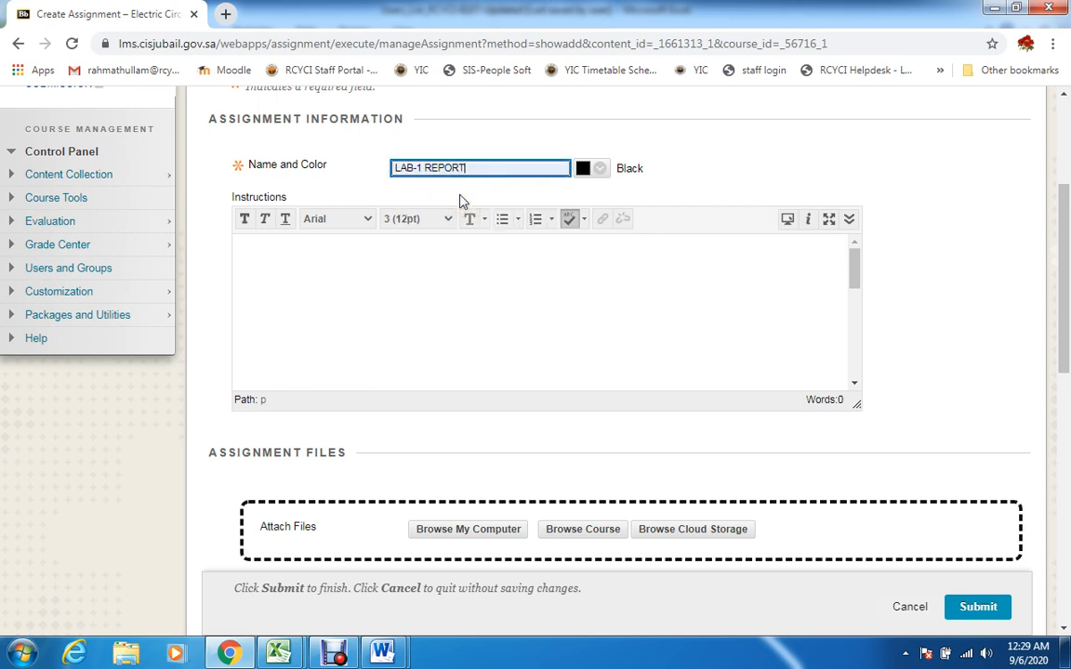
{"action": "left_click", "coordinate": [335, 264]}
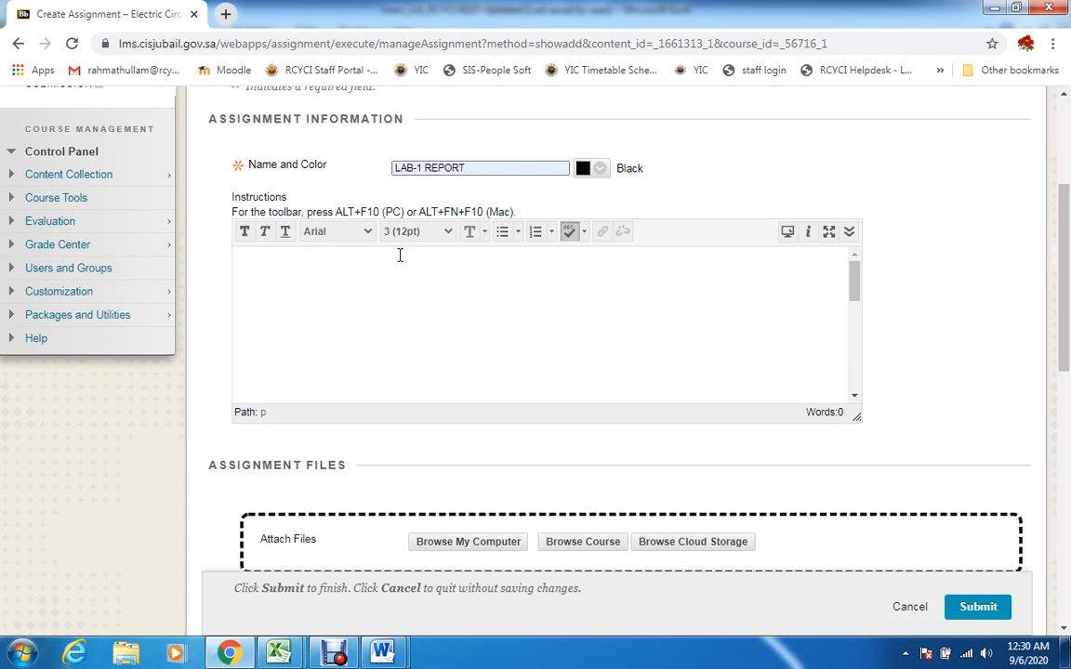
{"action": "left_click", "coordinate": [349, 281]}
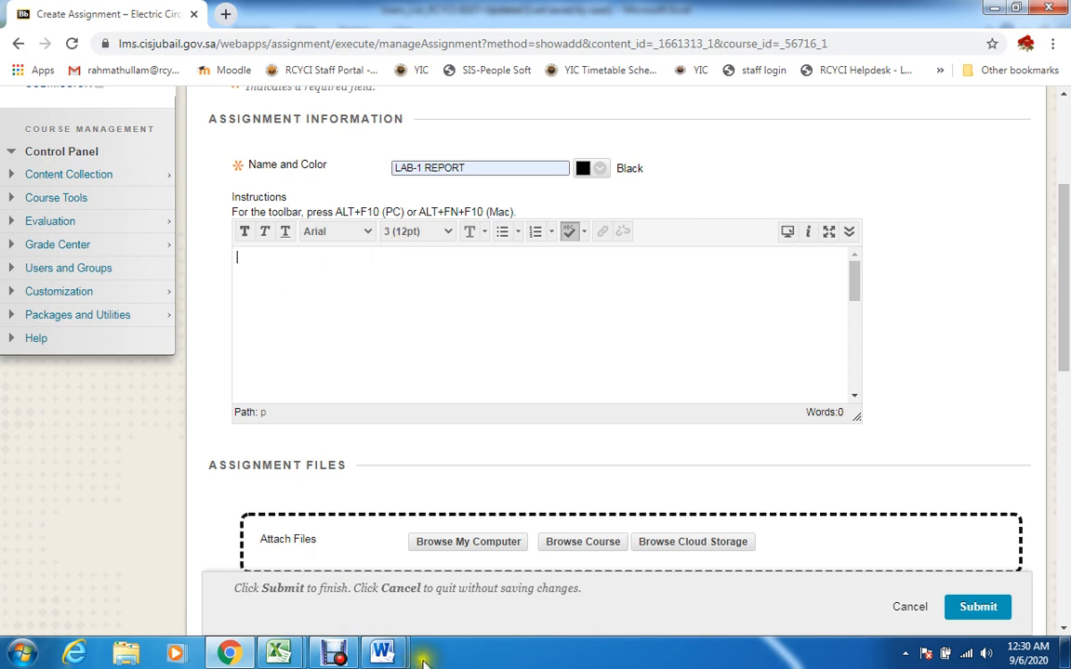
Review the LAB REPORT SUBMISSION RULES document in Word, and return to the empty instructions of the LAB-1 REPORT assignment in Chrome
{"action": "mouse_move", "coordinate": [381, 654]}
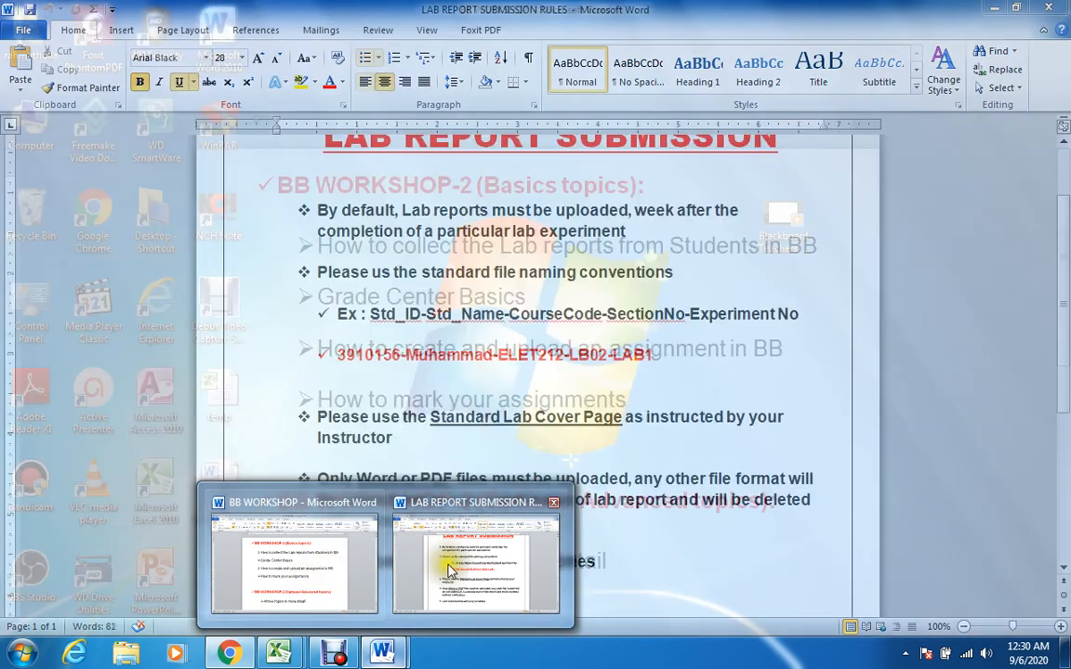
{"action": "left_click", "coordinate": [451, 560]}
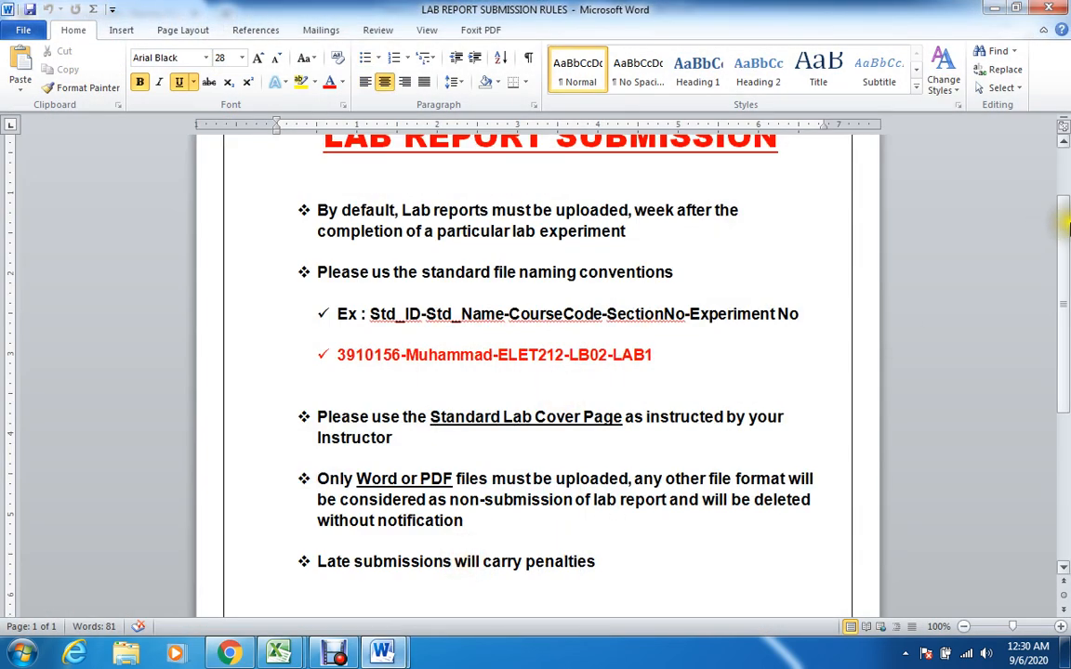
{"action": "scroll", "coordinate": [1066, 228], "scroll_direction": "up", "scroll_amount": 1}
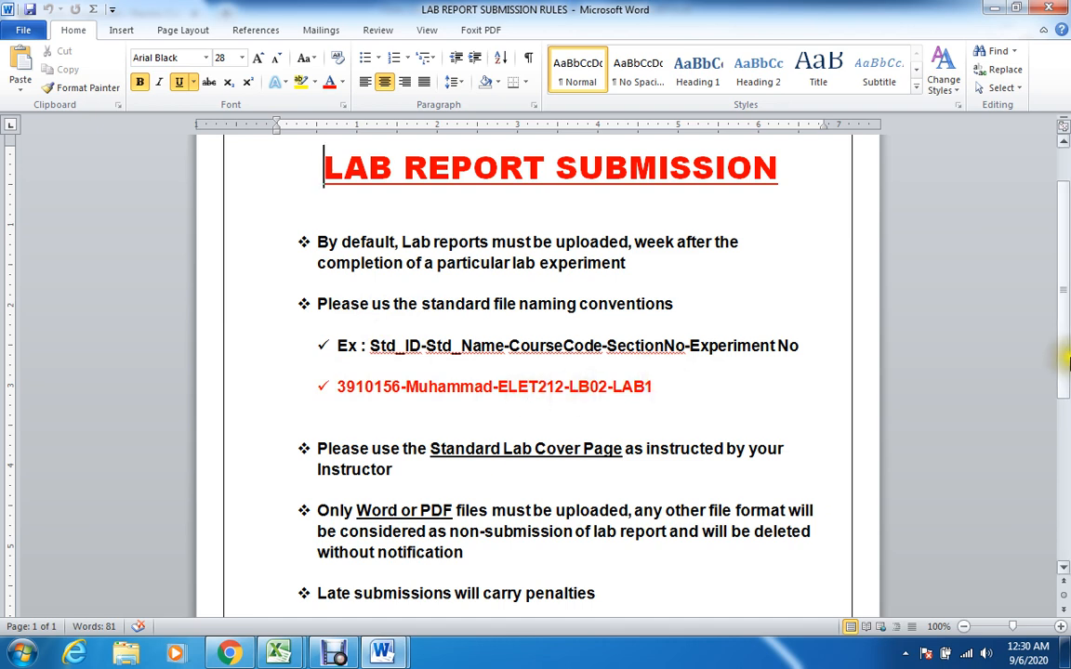
{"action": "left_click_drag", "start_coordinate": [1065, 354], "coordinate": [1068, 400]}
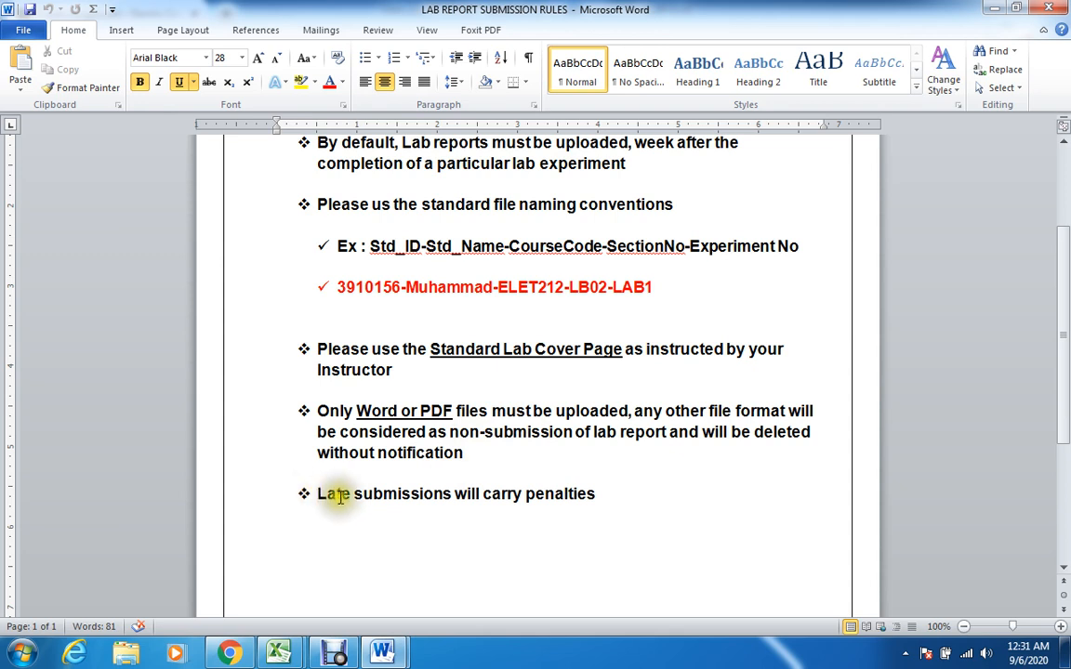
{"action": "left_click_drag", "start_coordinate": [1065, 434], "coordinate": [1058, 350]}
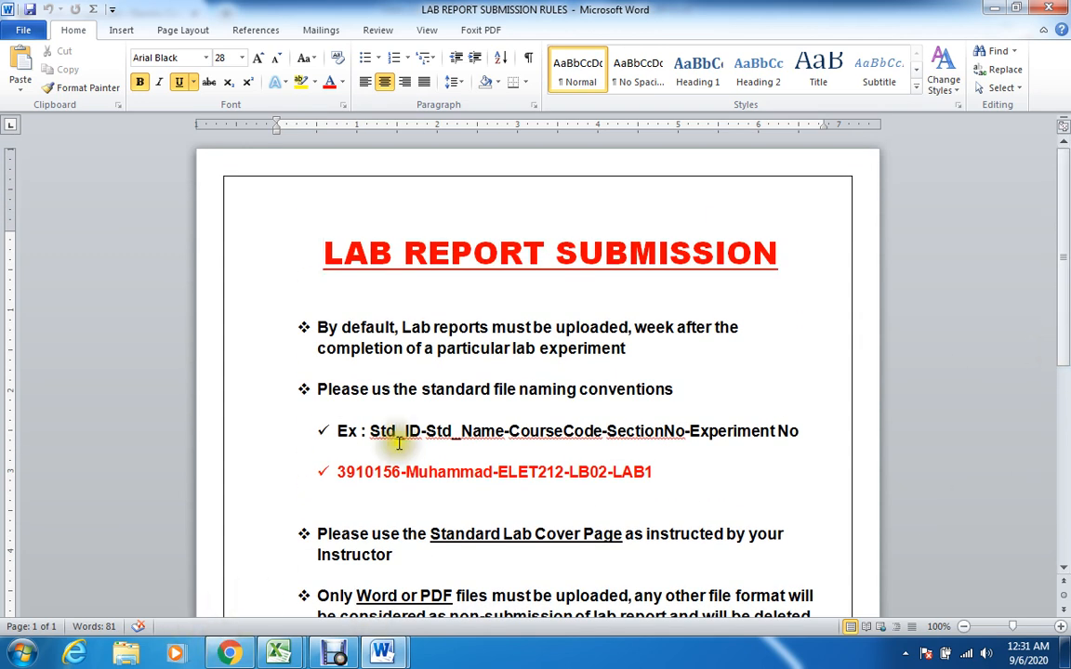
{"action": "left_click", "coordinate": [228, 651]}
{"action": "left_click", "coordinate": [328, 287]}
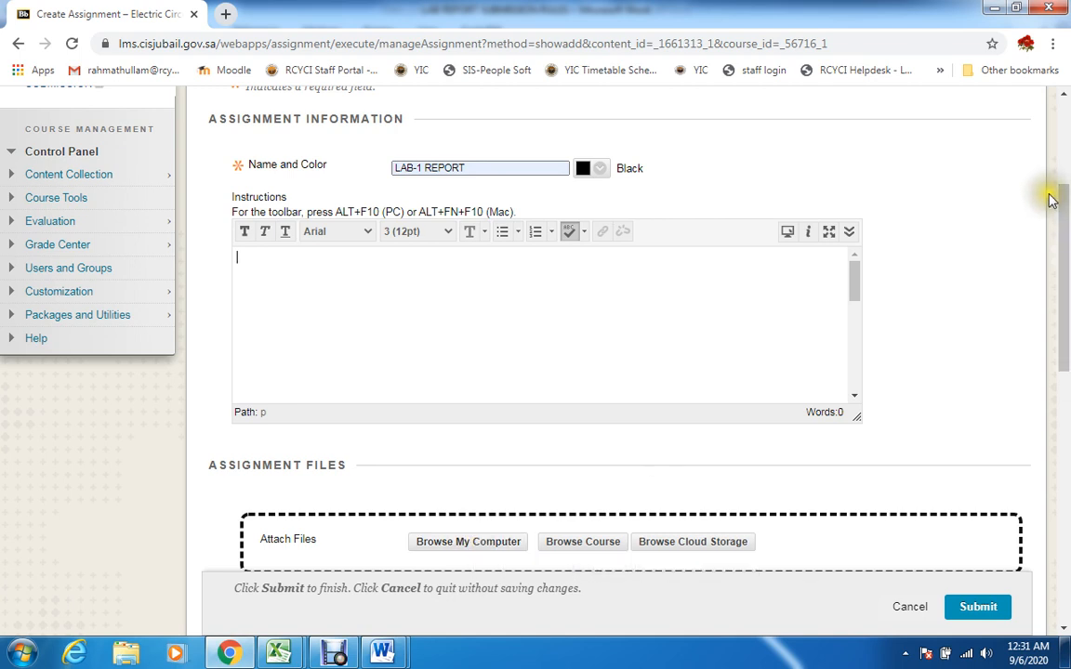
Leave the due date empty and set the points possible for LAB-1 REPORT to 15
{"action": "left_click_drag", "start_coordinate": [1065, 231], "coordinate": [1059, 391]}
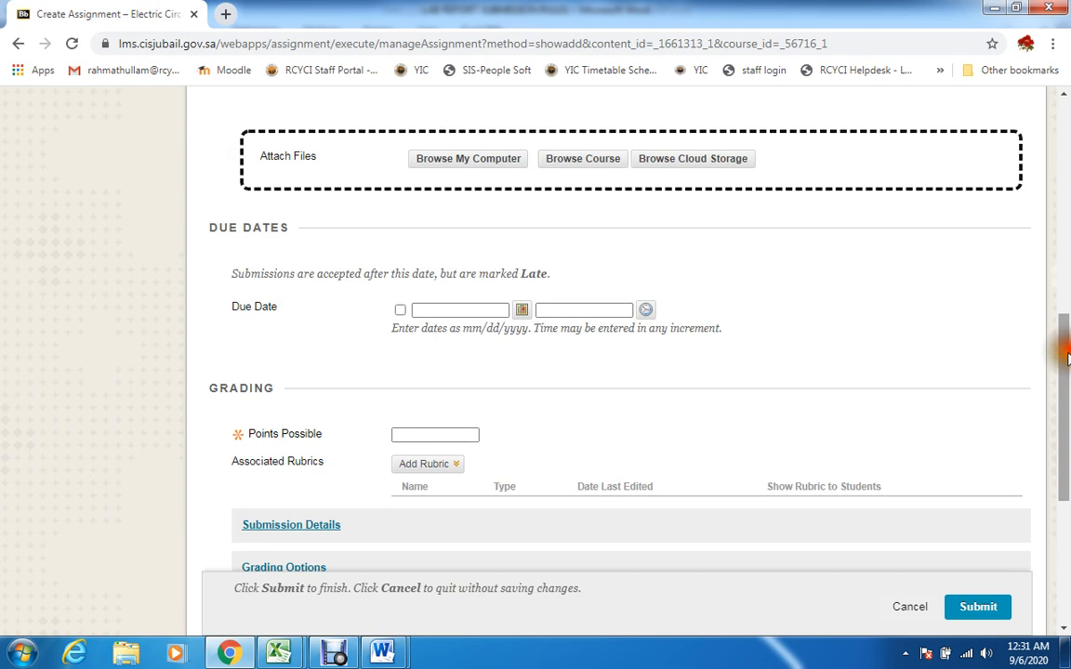
{"action": "left_click", "coordinate": [467, 307]}
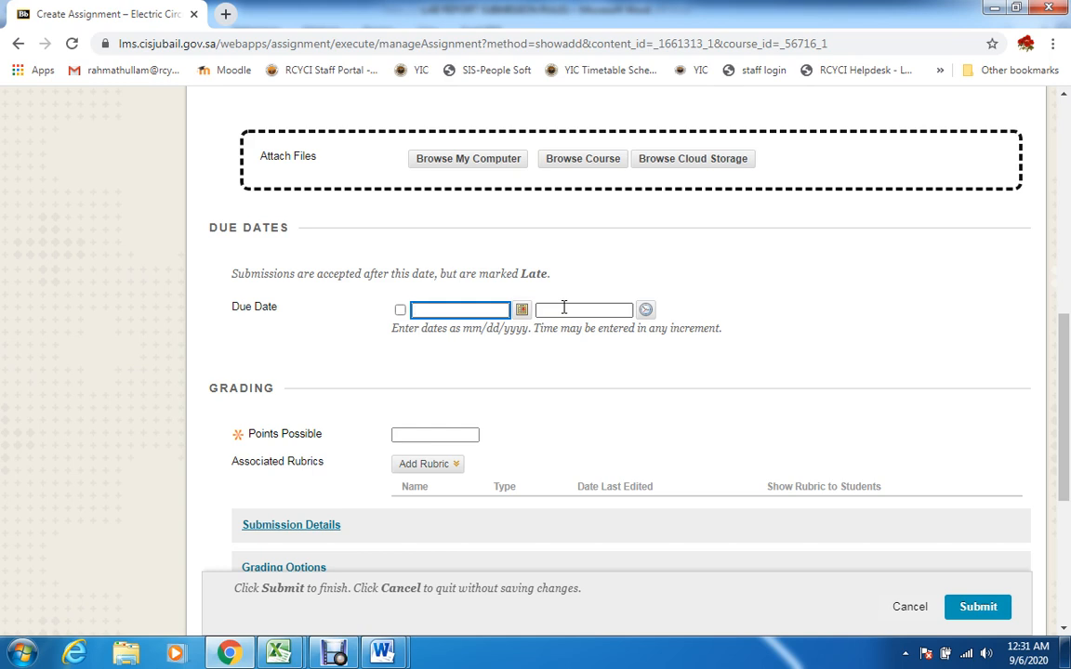
{"action": "left_click_drag", "start_coordinate": [1062, 327], "coordinate": [1065, 361]}
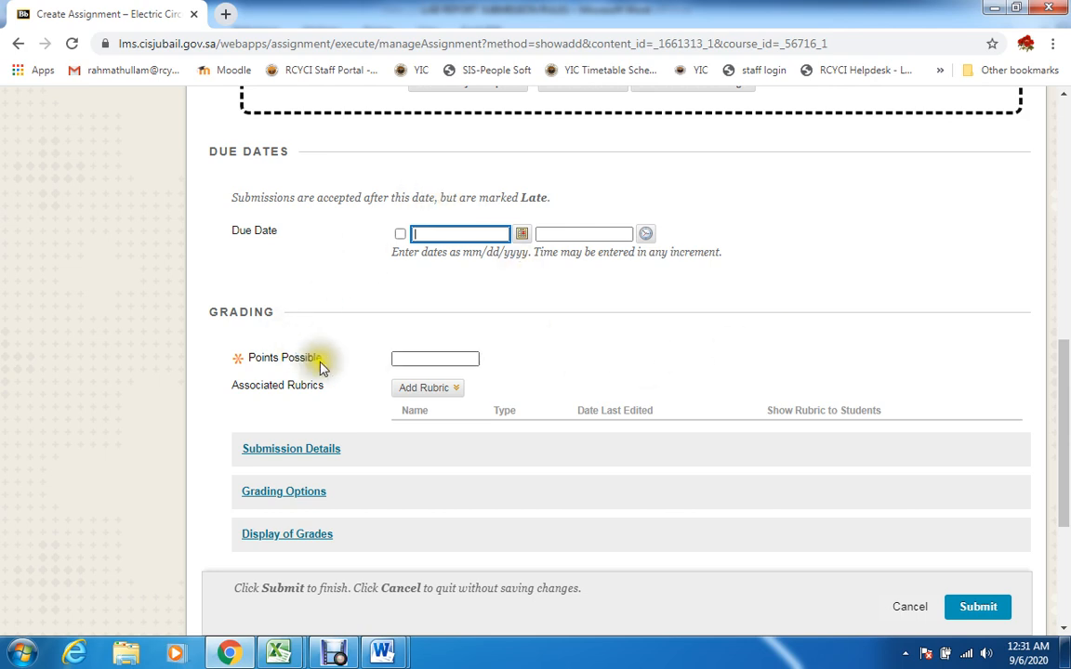
{"action": "left_click", "coordinate": [417, 357]}
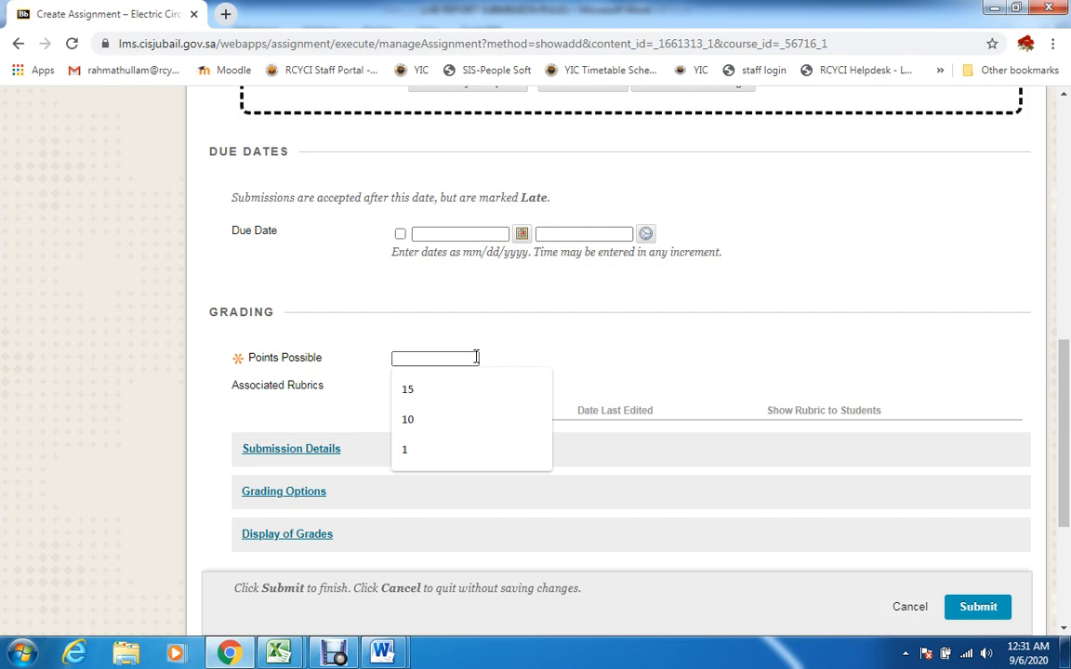
{"action": "left_click", "coordinate": [437, 393]}
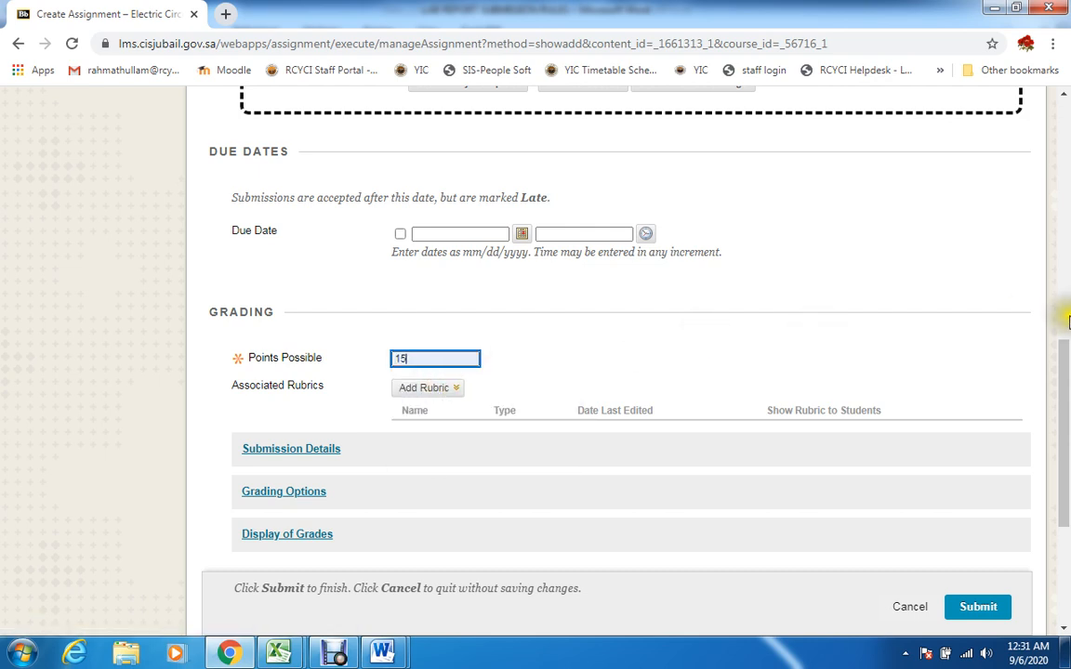
Check the Submission Details, Grading Options and Display of Grades sections without changing them, and submit the LAB-1 REPORT assignment
{"action": "left_click_drag", "start_coordinate": [1063, 363], "coordinate": [1063, 430]}
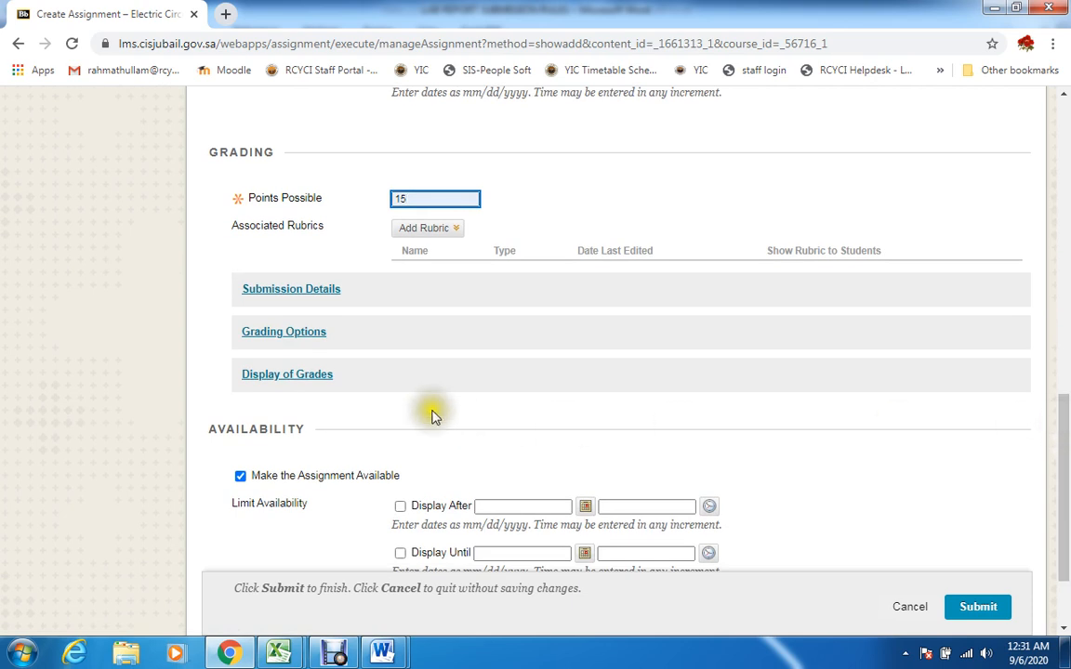
{"action": "left_click", "coordinate": [321, 295]}
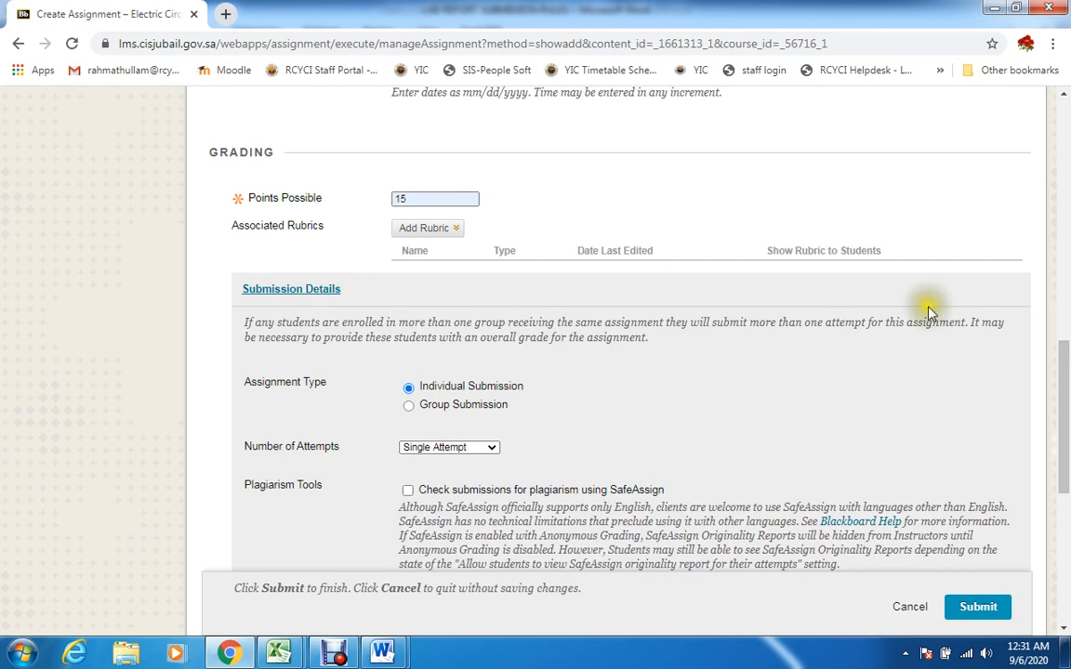
{"action": "left_click", "coordinate": [333, 291]}
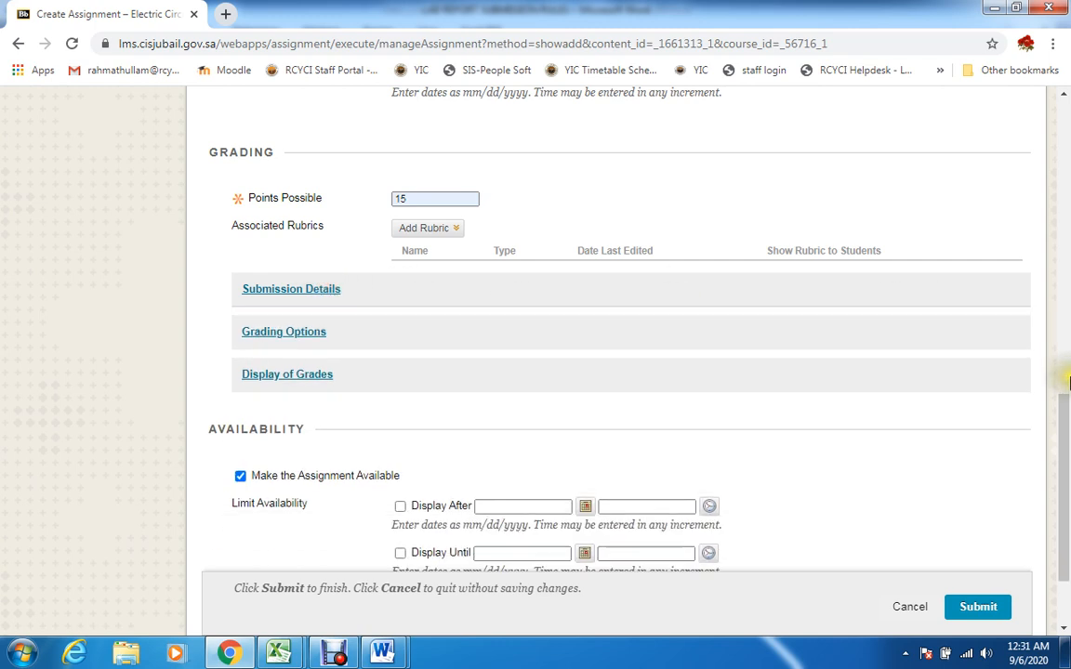
{"action": "left_click", "coordinate": [303, 333]}
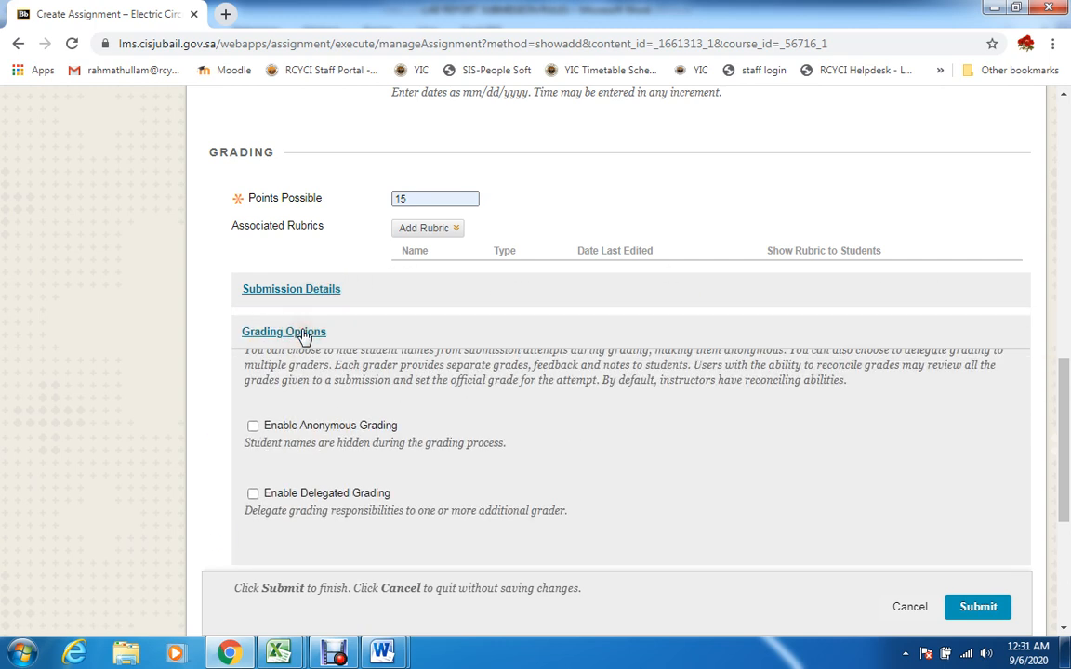
{"action": "left_click", "coordinate": [304, 333]}
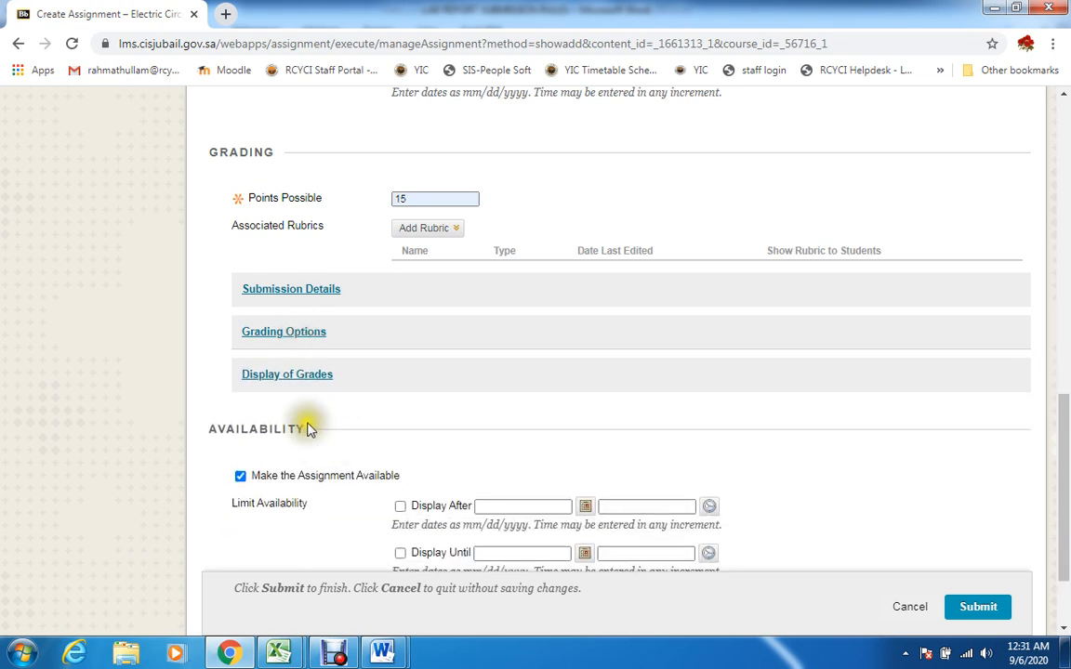
{"action": "left_click", "coordinate": [318, 380]}
{"action": "left_click", "coordinate": [316, 377]}
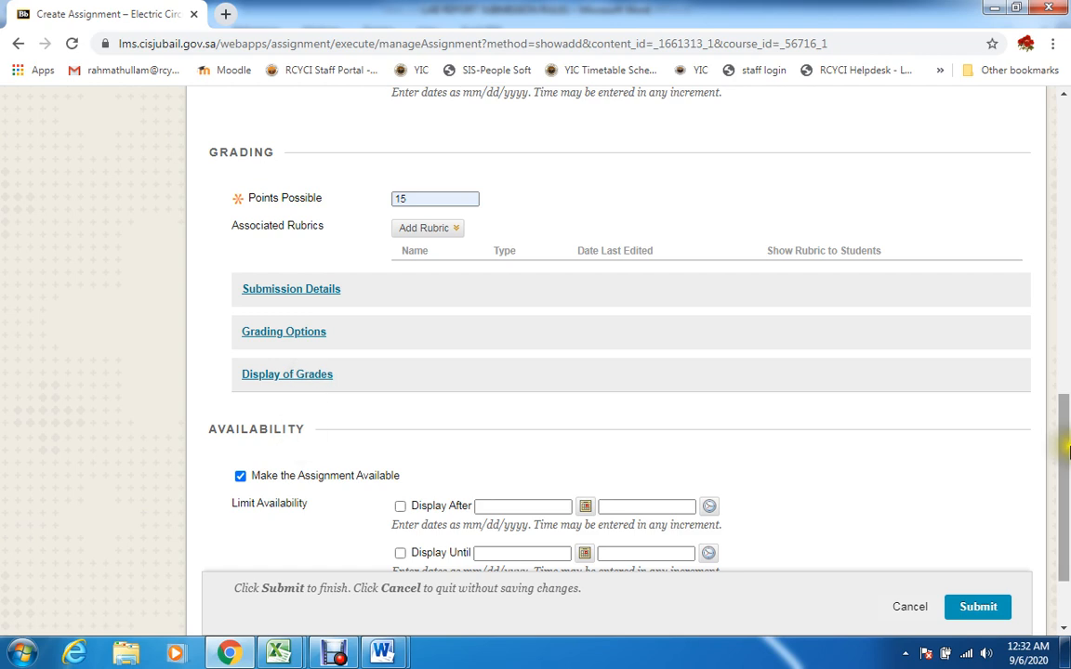
{"action": "left_click_drag", "start_coordinate": [1066, 453], "coordinate": [1066, 493]}
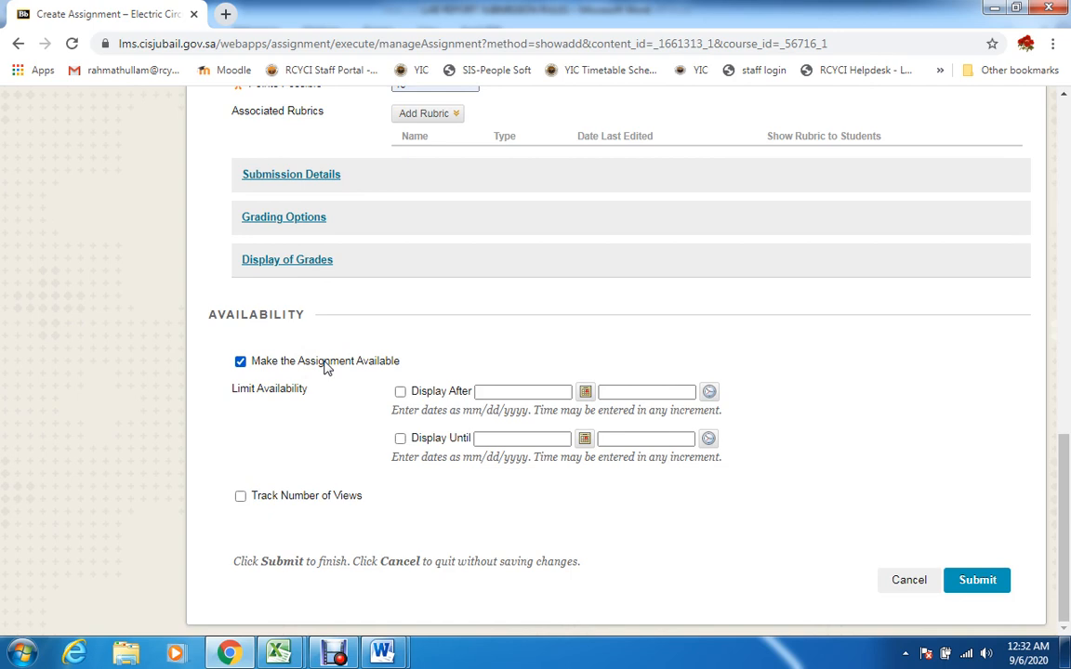
{"action": "left_click", "coordinate": [978, 582]}
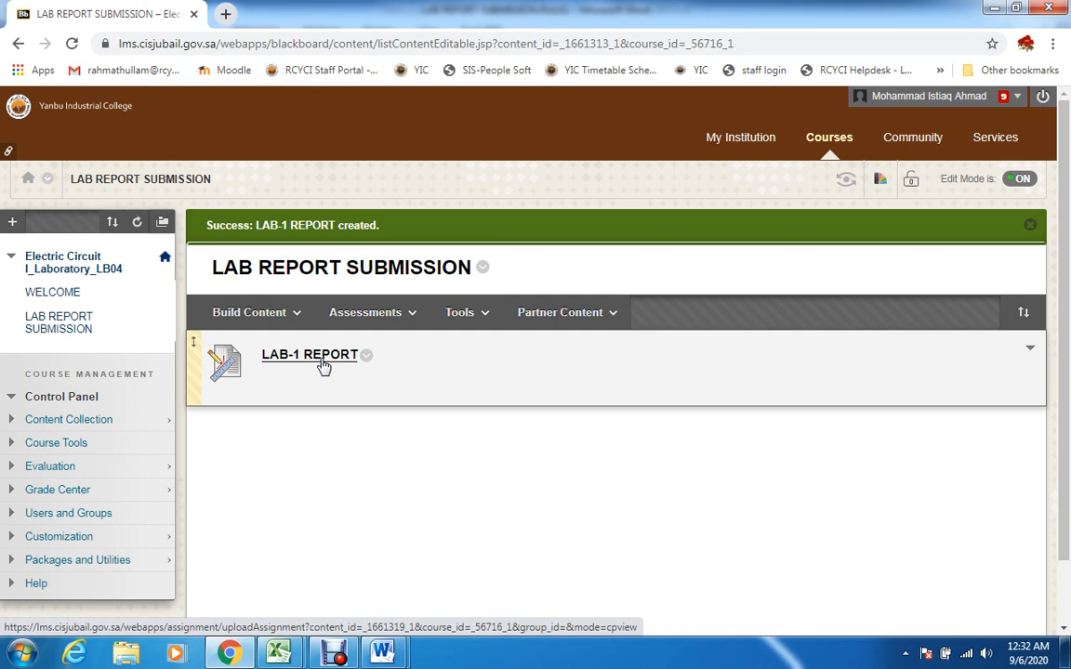
{"action": "left_click_drag", "start_coordinate": [1062, 353], "coordinate": [1060, 388]}
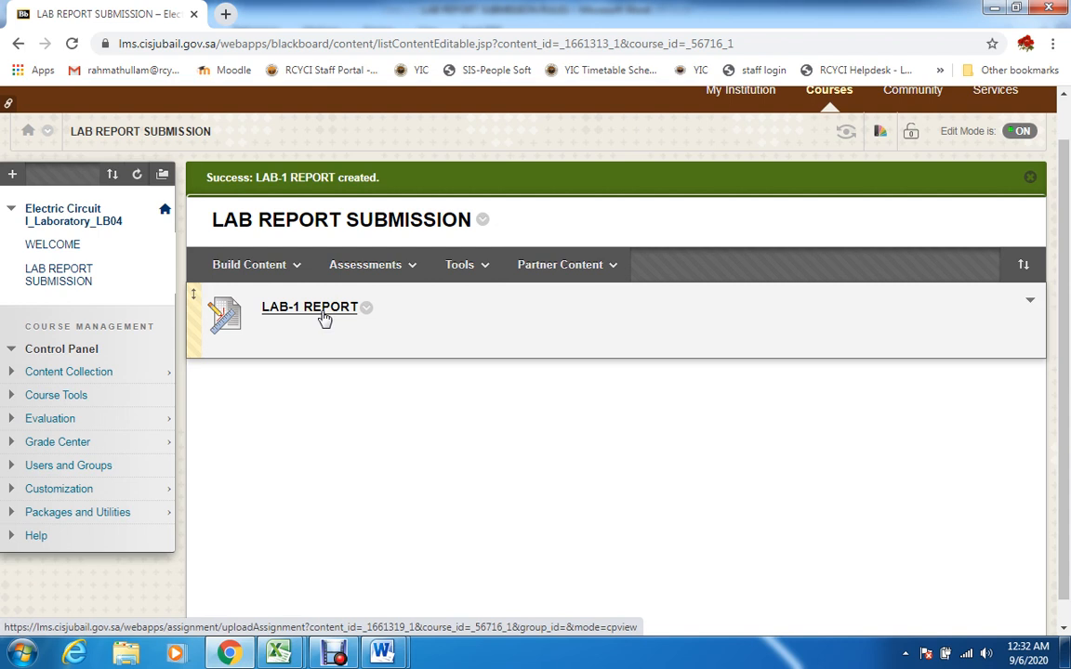
{"action": "left_click", "coordinate": [318, 316]}
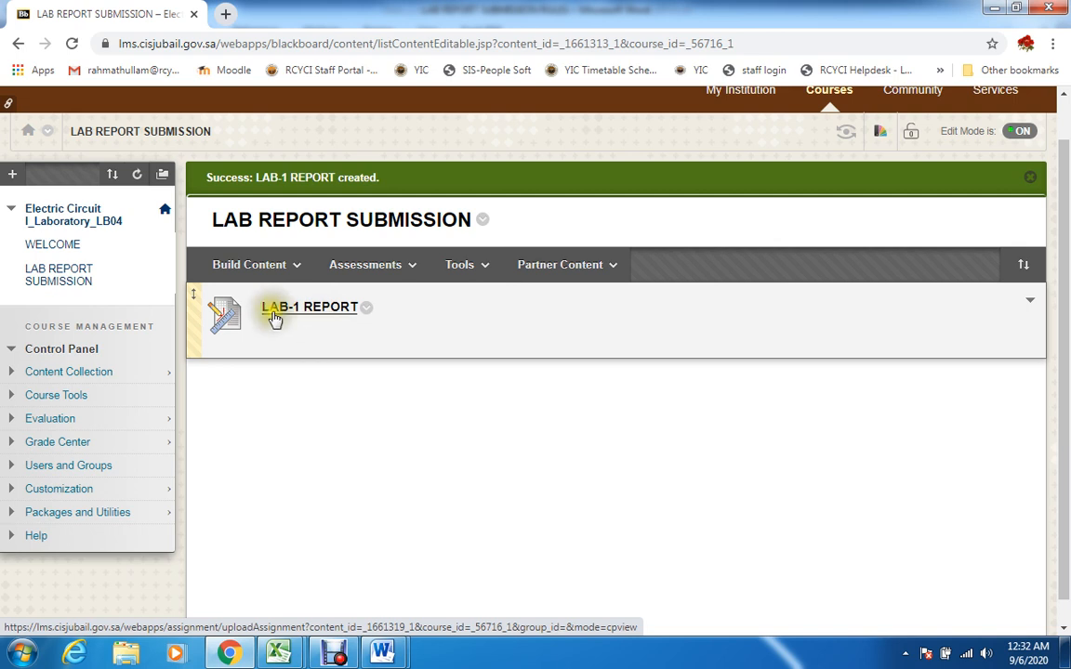
{"action": "left_click", "coordinate": [50, 274]}
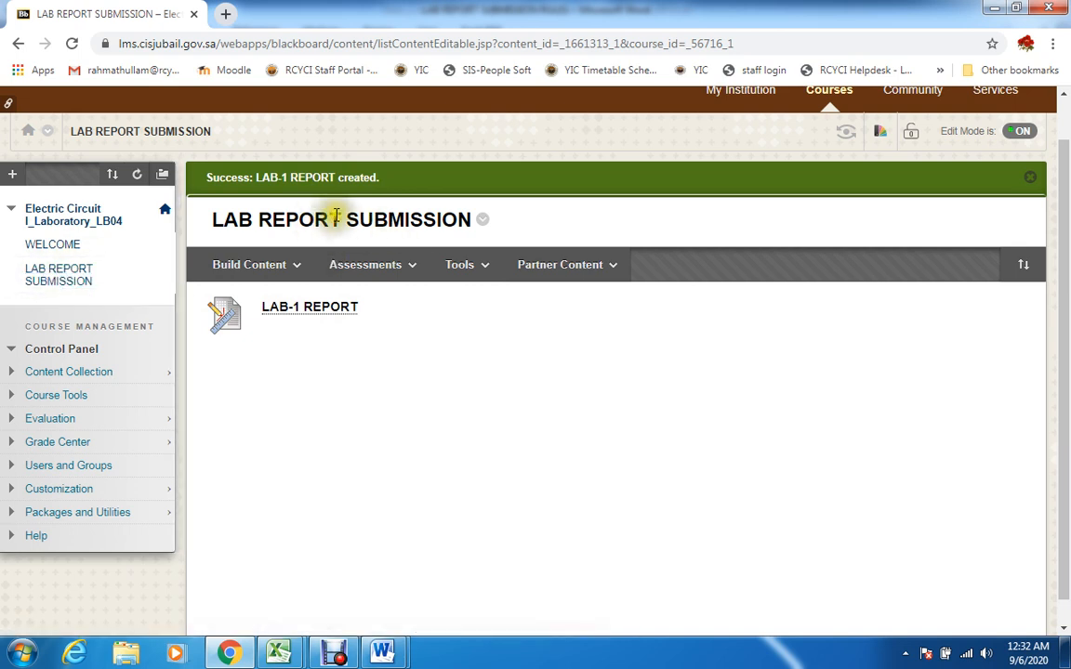
Reopen the LAB REPORT SUBMISSION content area from the course's entry page and start creating another assignment in it
{"action": "left_click", "coordinate": [164, 210]}
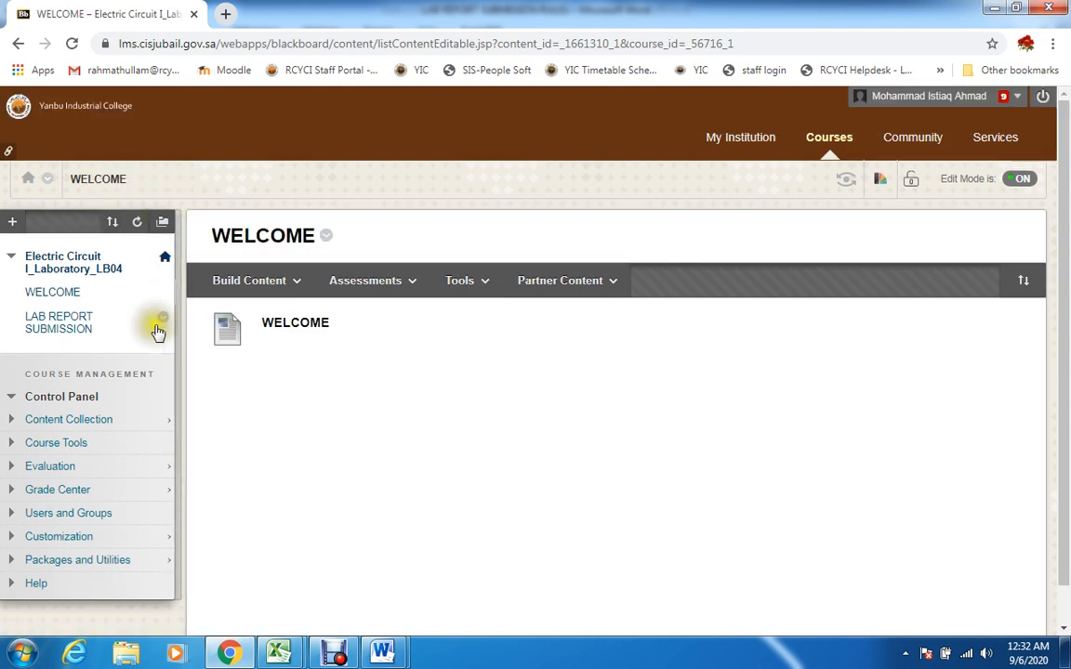
{"action": "left_click", "coordinate": [62, 323]}
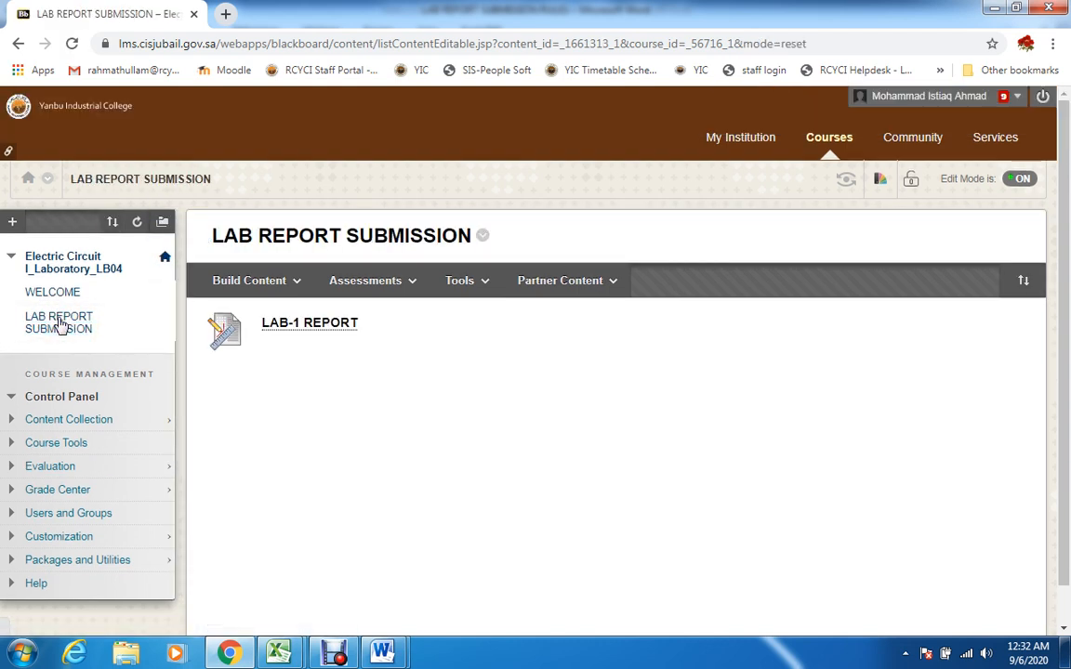
{"action": "left_click", "coordinate": [411, 283]}
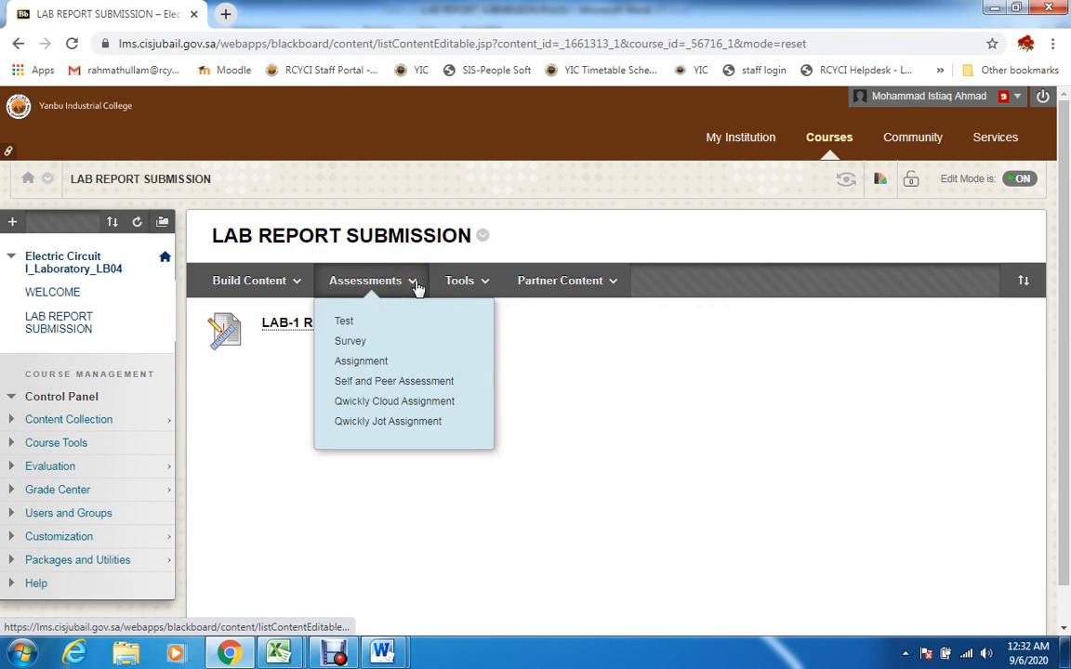
{"action": "left_click", "coordinate": [396, 365]}
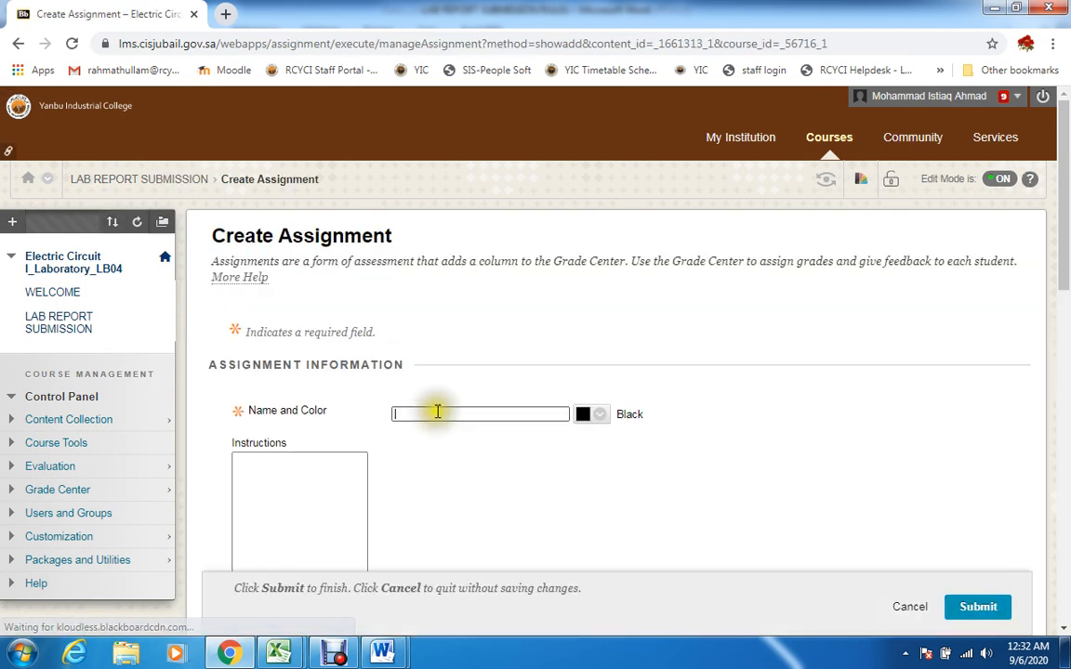
Name the new assignment LAB-2 REPORT and place the cursor in its empty instructions
{"action": "left_click_drag", "start_coordinate": [1064, 248], "coordinate": [1062, 326]}
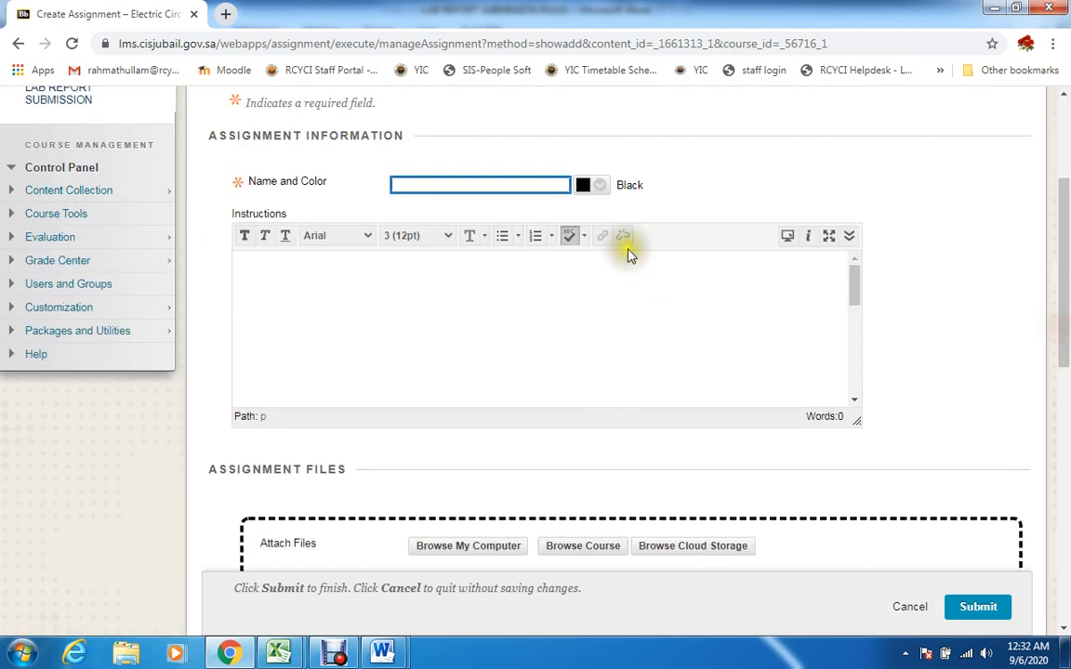
{"action": "type", "text": "LAB-2 REPORT"}
{"action": "left_click", "coordinate": [461, 246]}
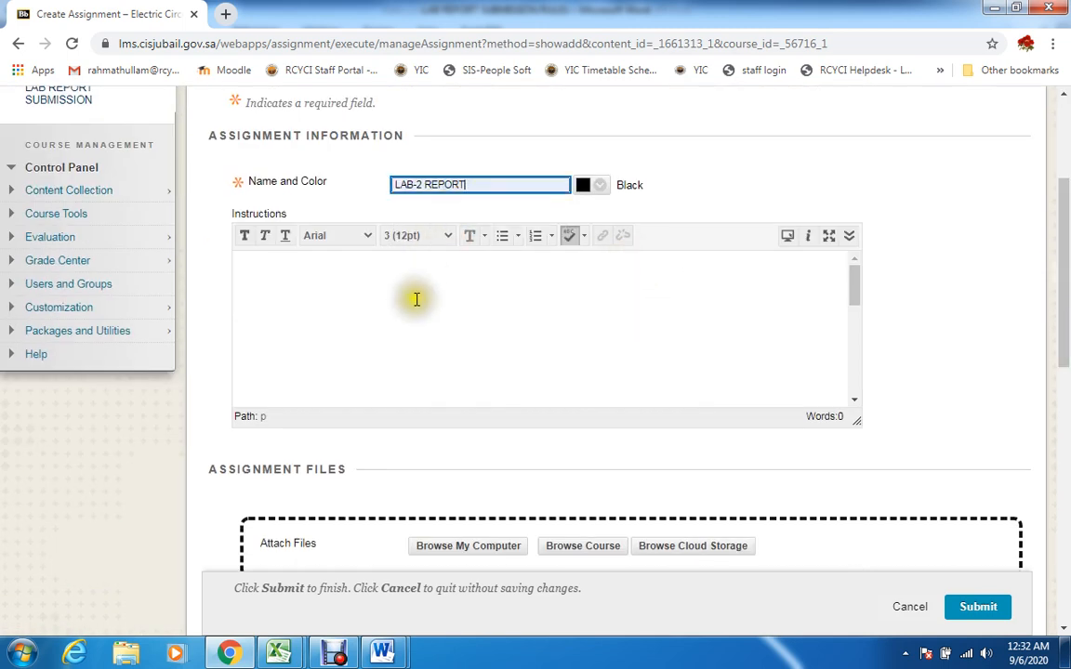
{"action": "left_click", "coordinate": [375, 270]}
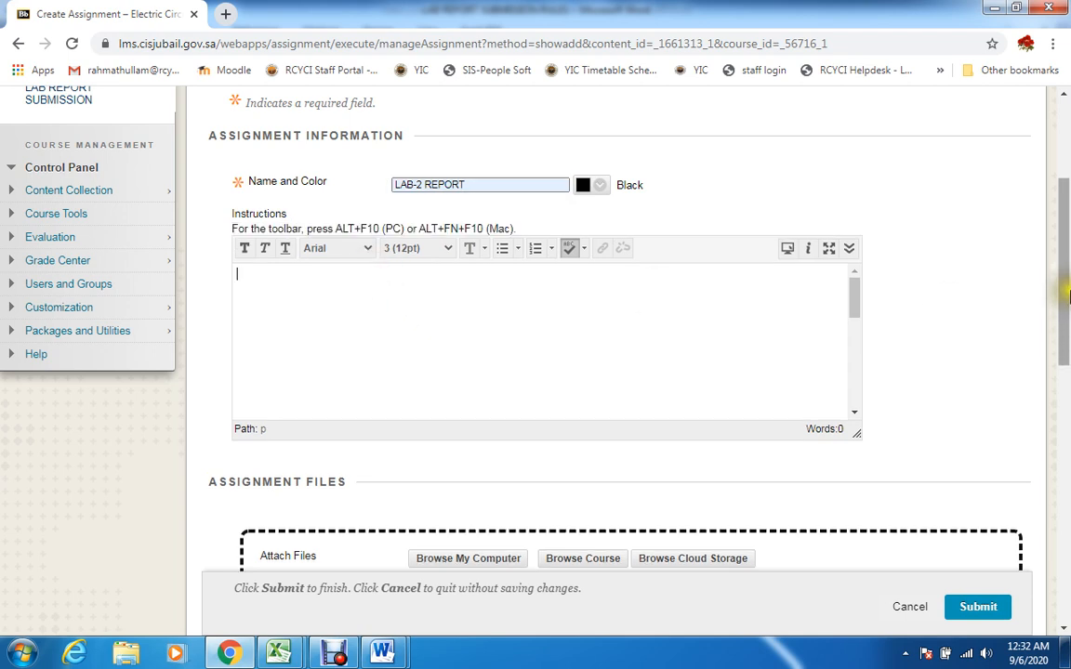
Set the points possible for LAB-2 REPORT to 15 and submit the assignment with no due date and the other options at their defaults
{"action": "left_click_drag", "start_coordinate": [1064, 299], "coordinate": [1064, 335]}
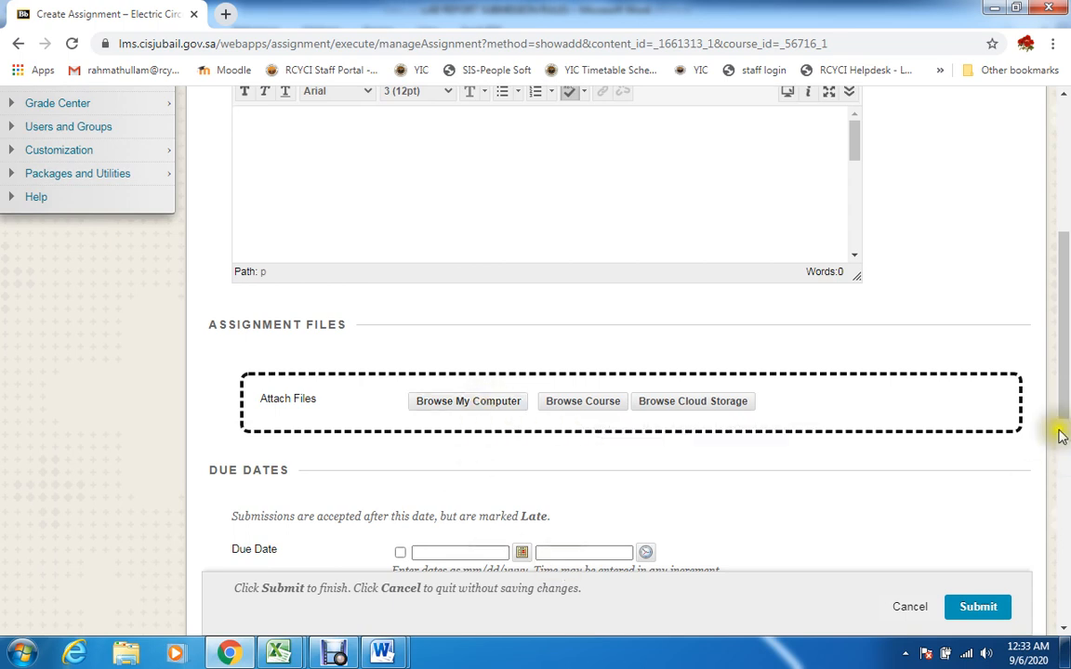
{"action": "scroll", "coordinate": [1043, 433], "scroll_direction": "down", "scroll_amount": 2}
{"action": "scroll", "coordinate": [1042, 433], "scroll_direction": "down", "scroll_amount": 2}
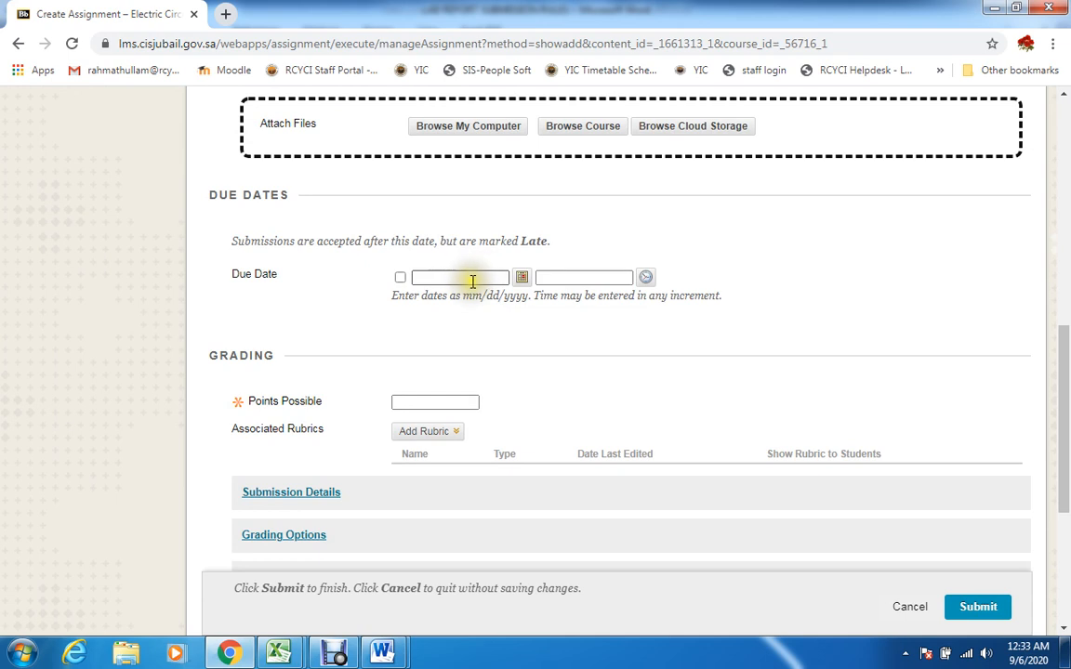
{"action": "left_click", "coordinate": [465, 401]}
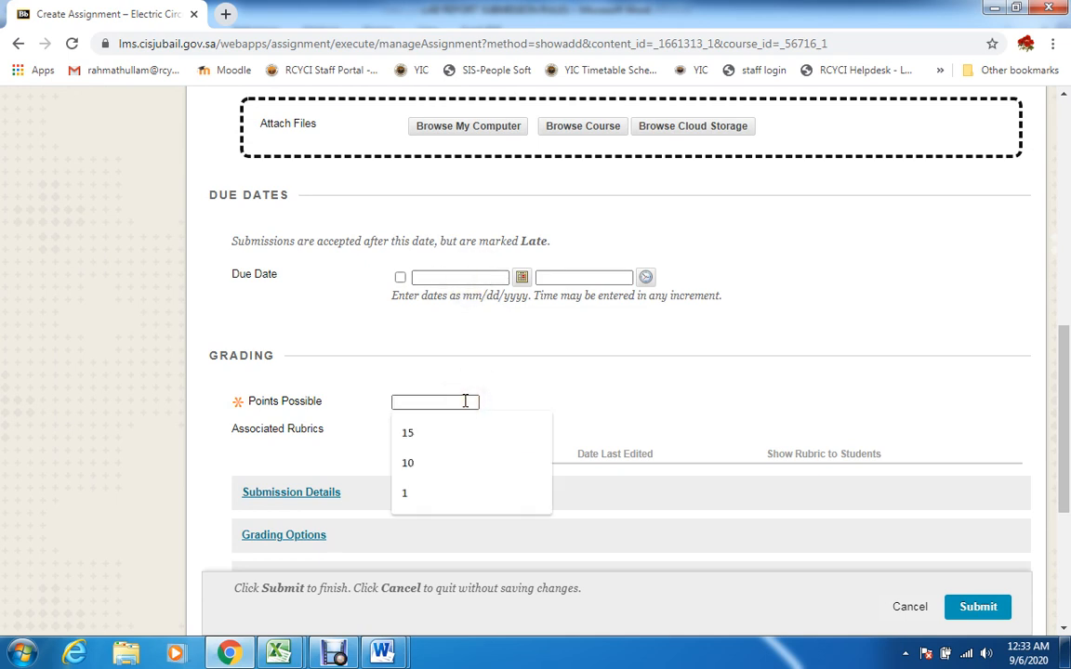
{"action": "left_click", "coordinate": [447, 432]}
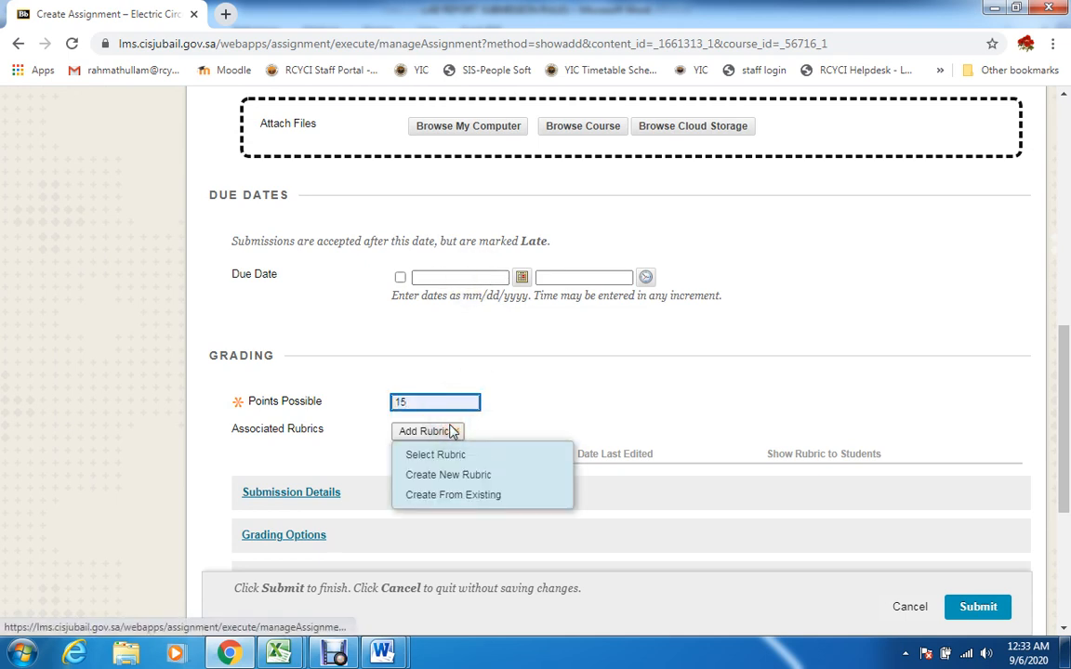
{"action": "left_click_drag", "start_coordinate": [1063, 388], "coordinate": [1048, 467]}
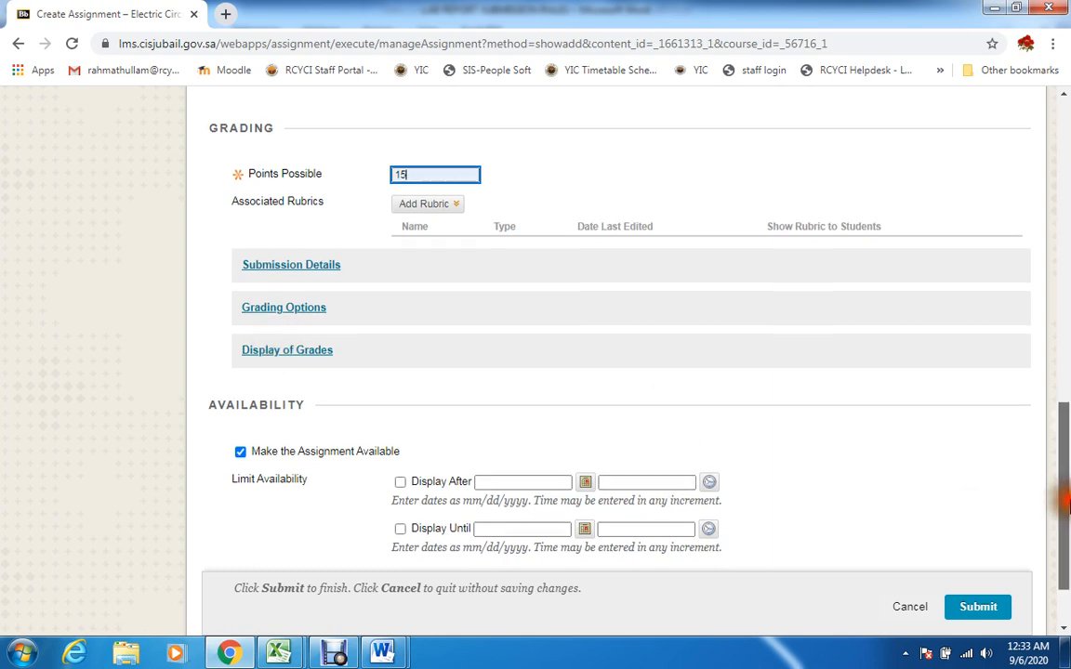
{"action": "scroll", "coordinate": [953, 503], "scroll_direction": "down", "scroll_amount": 1}
{"action": "left_click", "coordinate": [976, 598]}
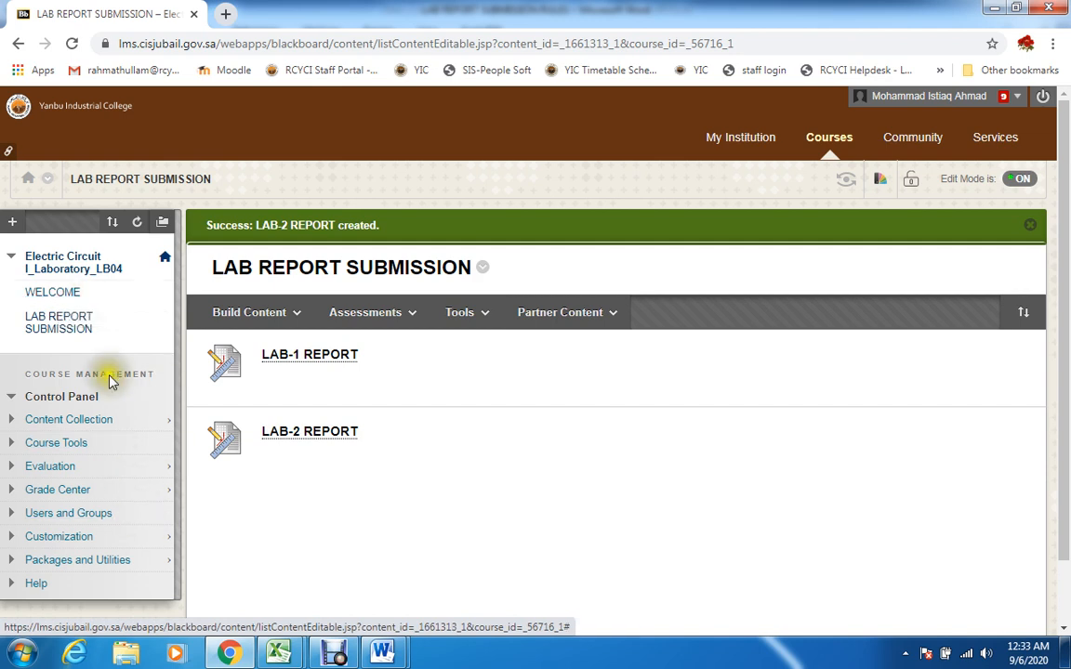
Select WELCOME as the course entry point in the Teaching Style customization settings and submit
{"action": "left_click", "coordinate": [63, 543]}
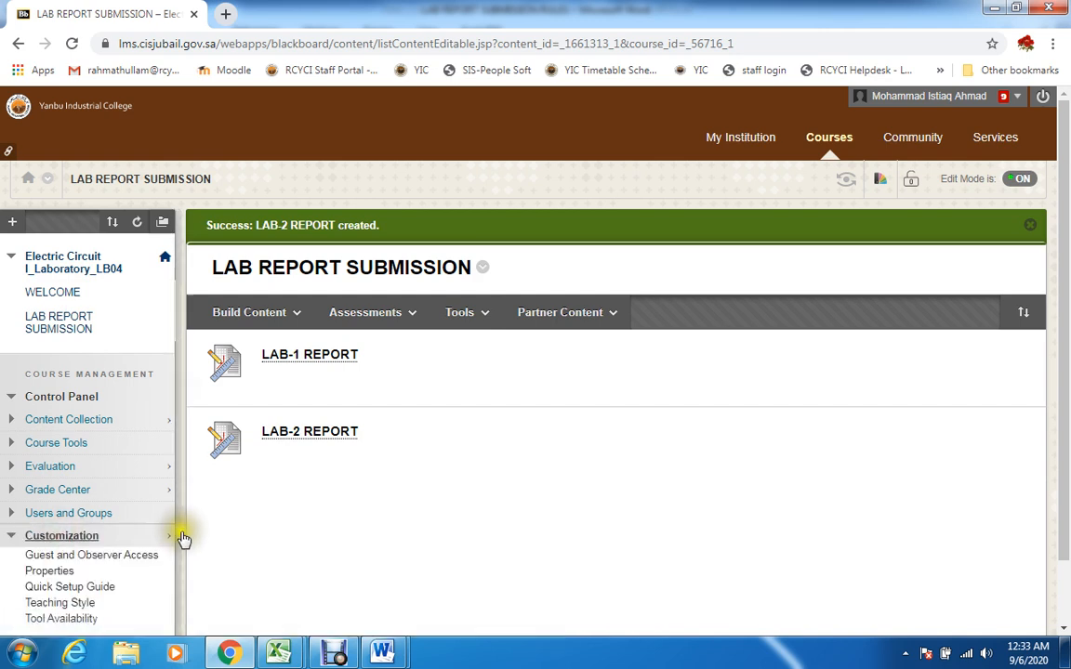
{"action": "left_click", "coordinate": [71, 605]}
{"action": "scroll", "coordinate": [939, 461], "scroll_direction": "down", "scroll_amount": 8}
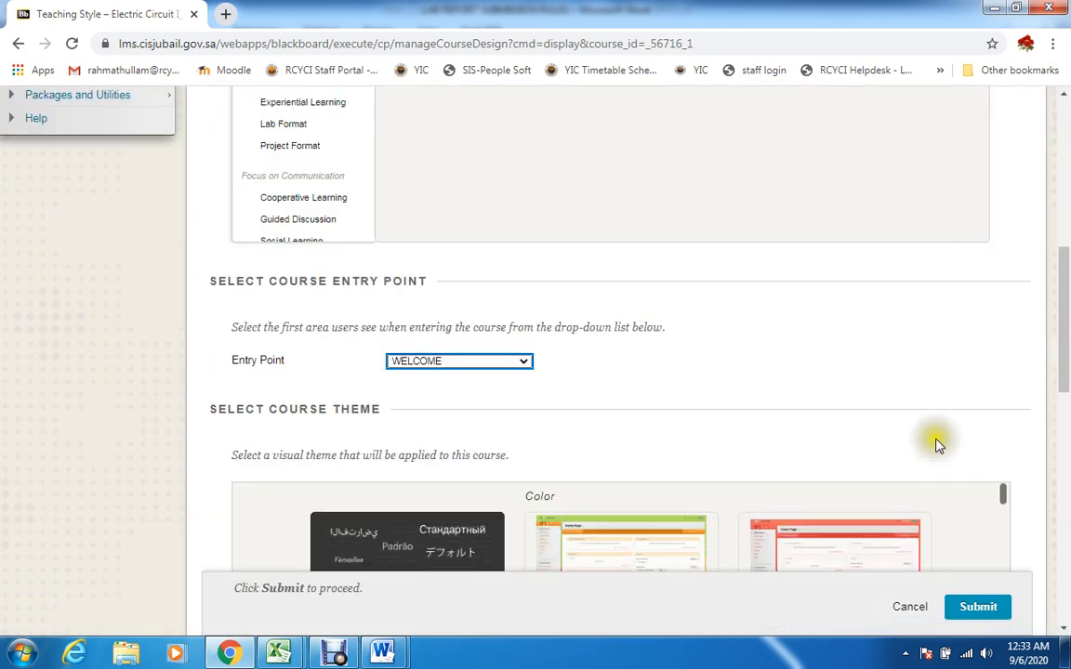
{"action": "left_click", "coordinate": [524, 362]}
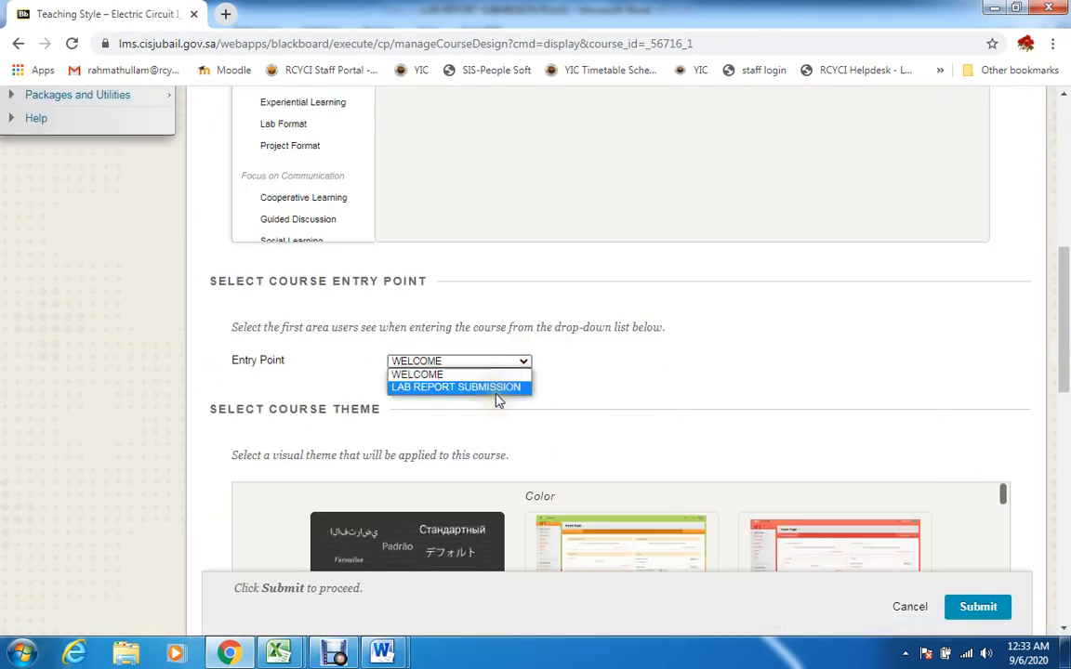
{"action": "left_click", "coordinate": [515, 369]}
{"action": "left_click", "coordinate": [976, 607]}
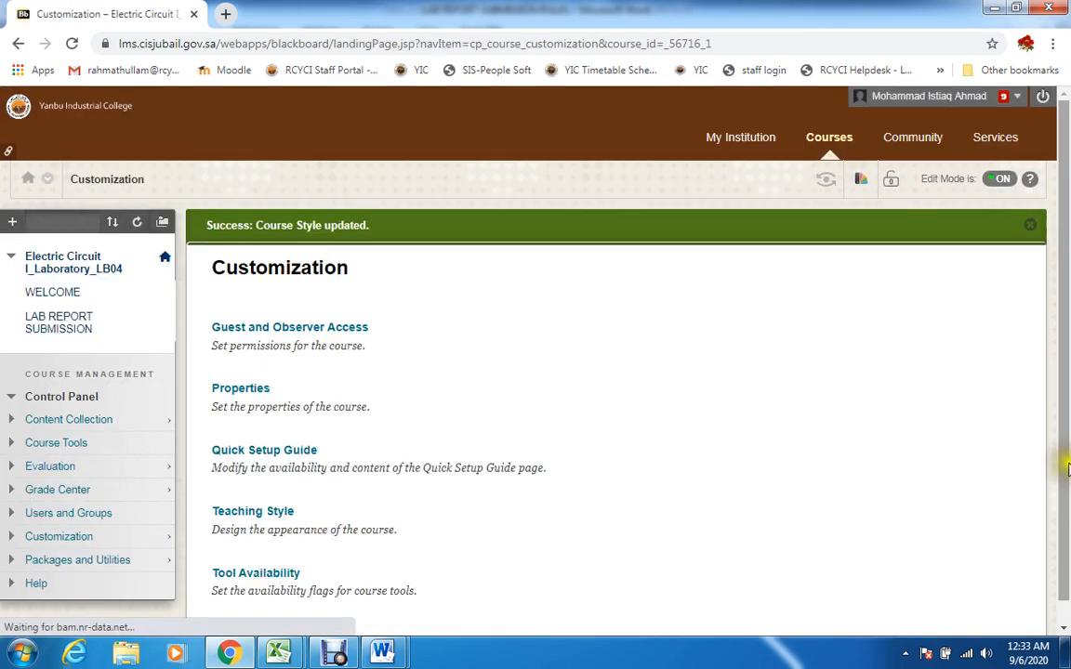
Open the course's WELCOME area and enter student preview mode from it
{"action": "left_click", "coordinate": [35, 294]}
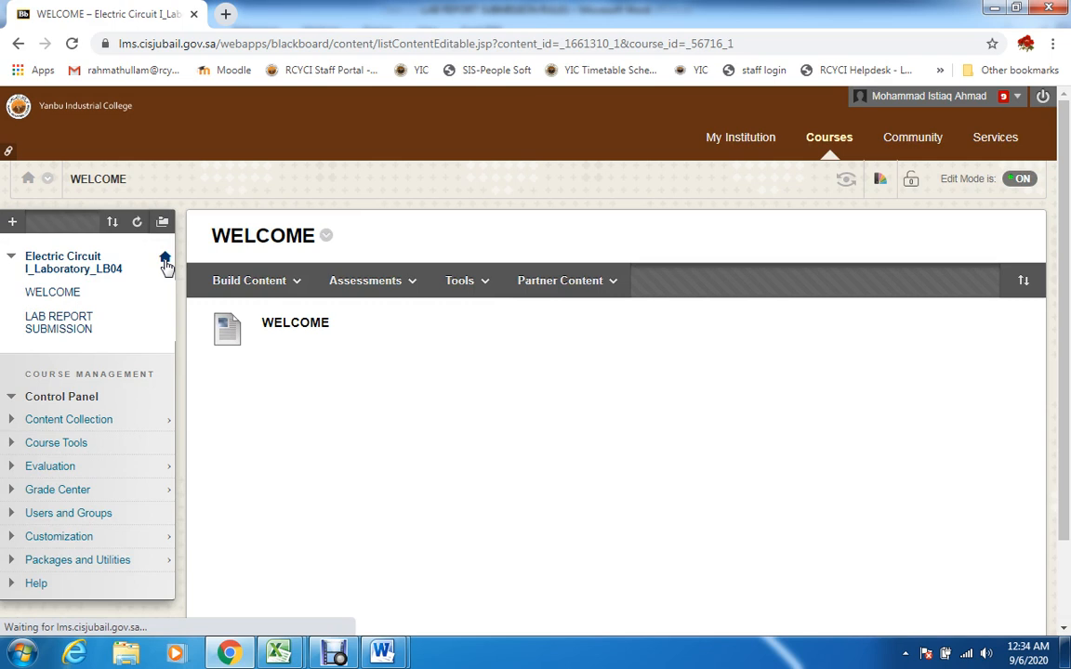
{"action": "left_click", "coordinate": [56, 397]}
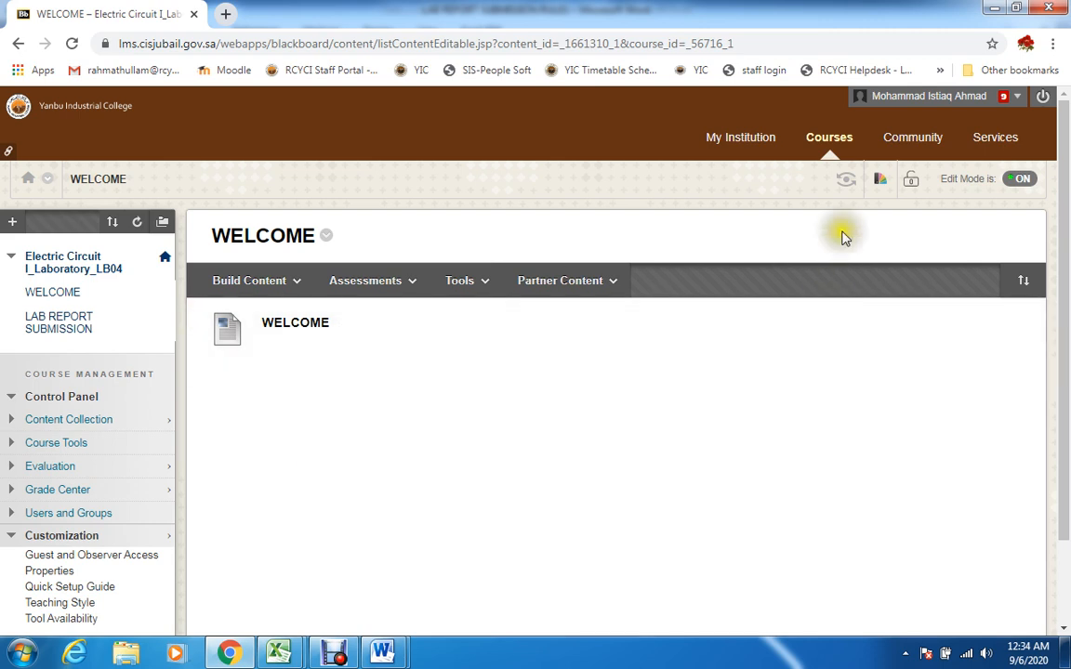
{"action": "left_click", "coordinate": [848, 181]}
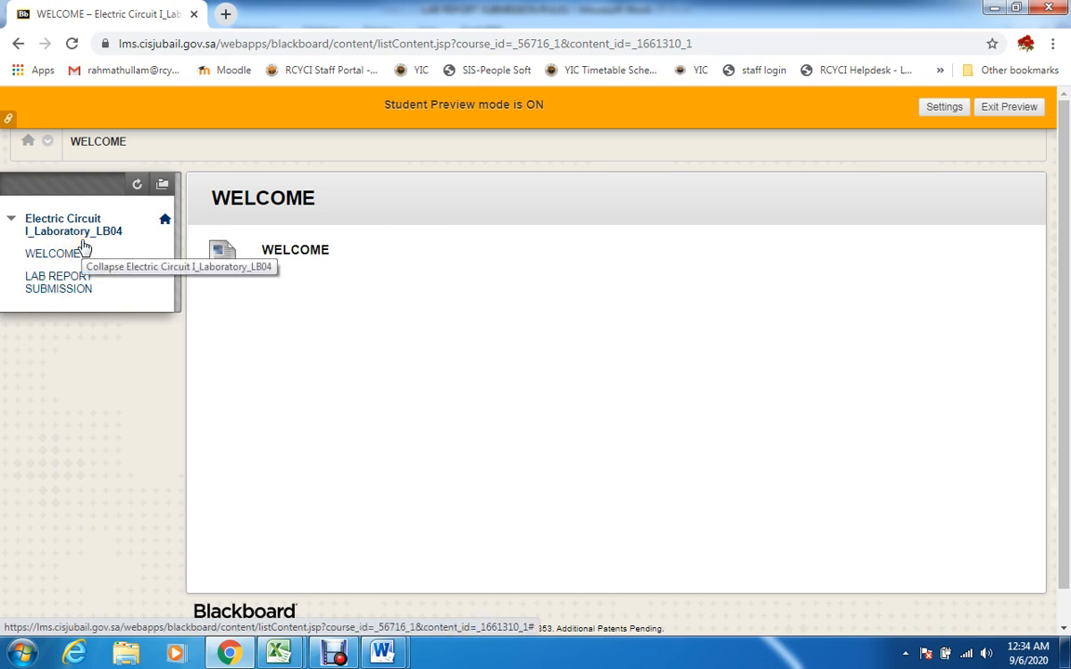
Open the LAB-1 REPORT assignment in the LAB REPORT SUBMISSION area as the preview student
{"action": "left_click", "coordinate": [64, 283]}
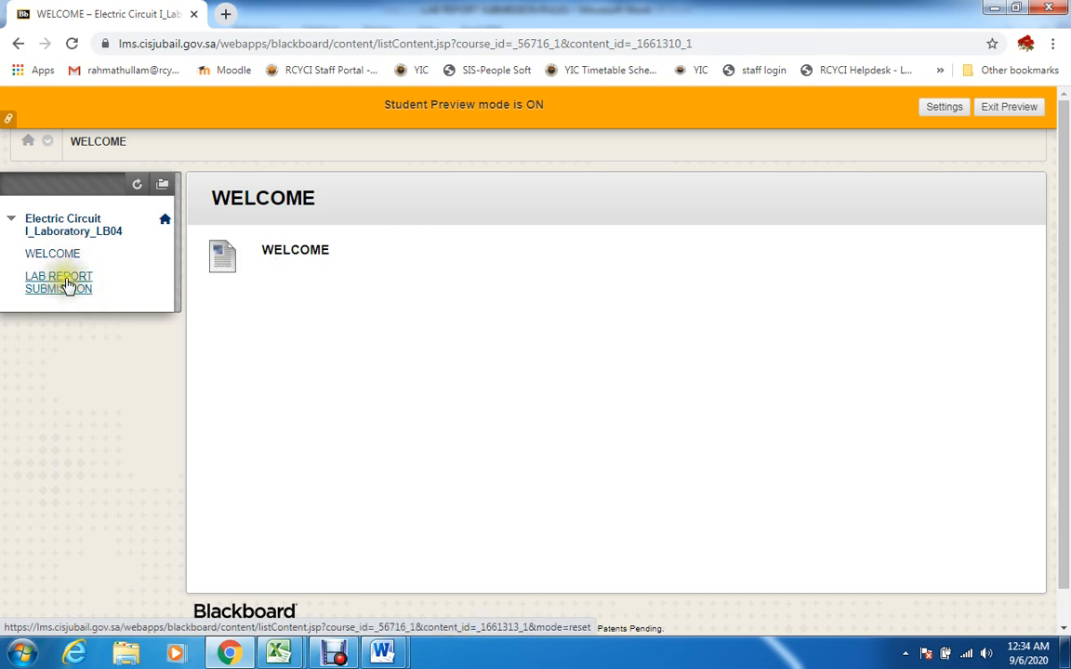
{"action": "left_click", "coordinate": [67, 283]}
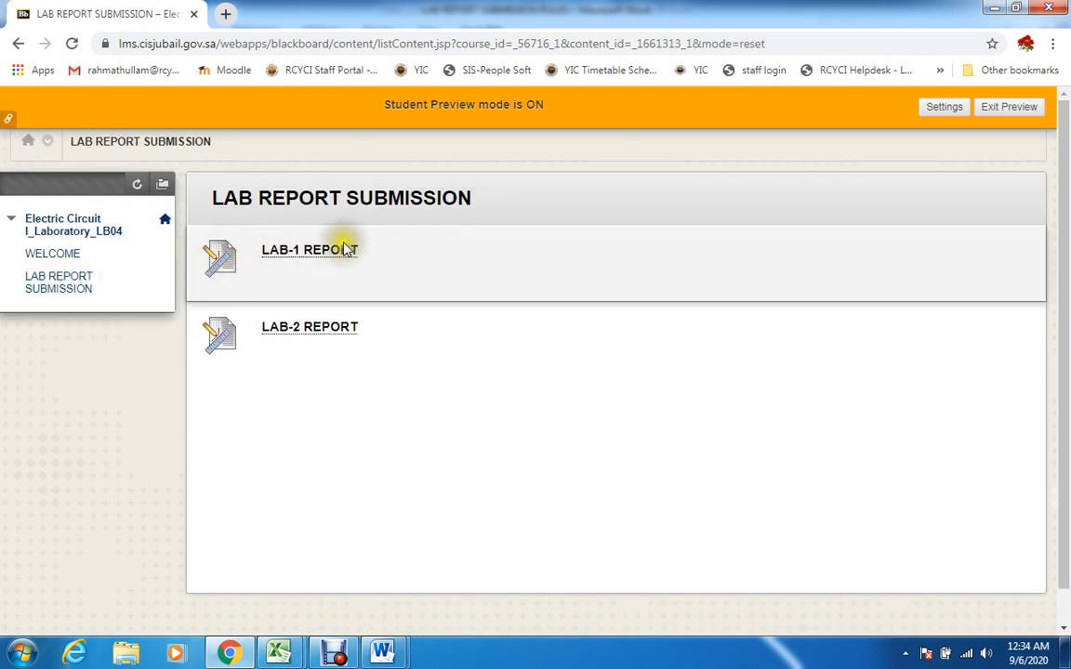
{"action": "left_click", "coordinate": [314, 254]}
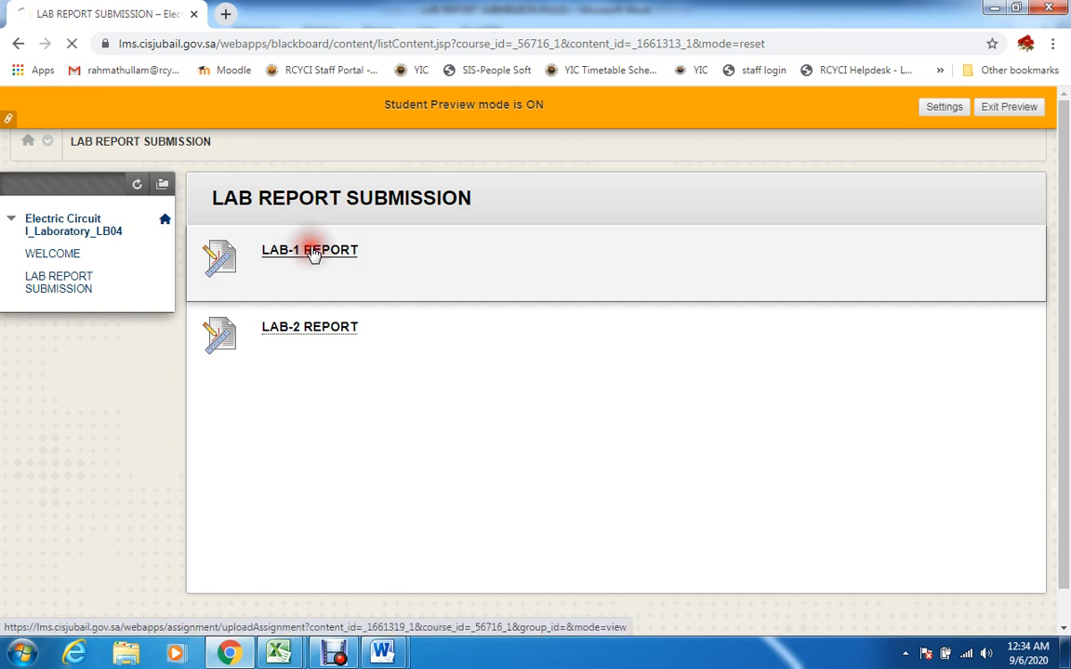
Open the text editor for writing a LAB-1 REPORT submission and place the cursor in it
{"action": "left_click_drag", "start_coordinate": [1067, 271], "coordinate": [1067, 345]}
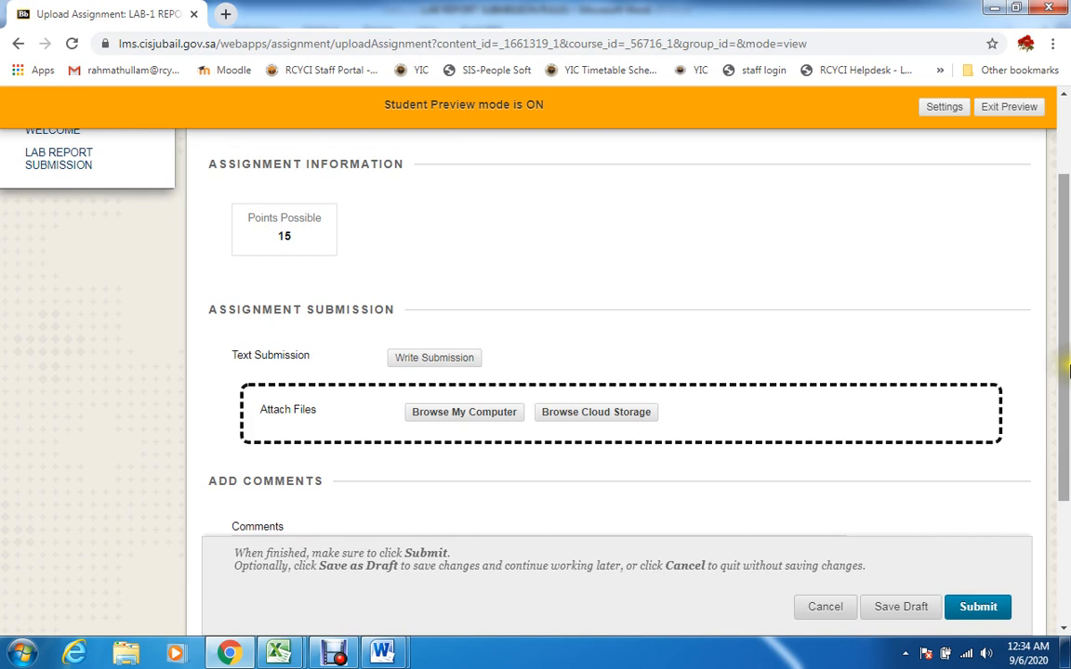
{"action": "left_click_drag", "start_coordinate": [1066, 370], "coordinate": [1066, 403]}
{"action": "left_click", "coordinate": [440, 303]}
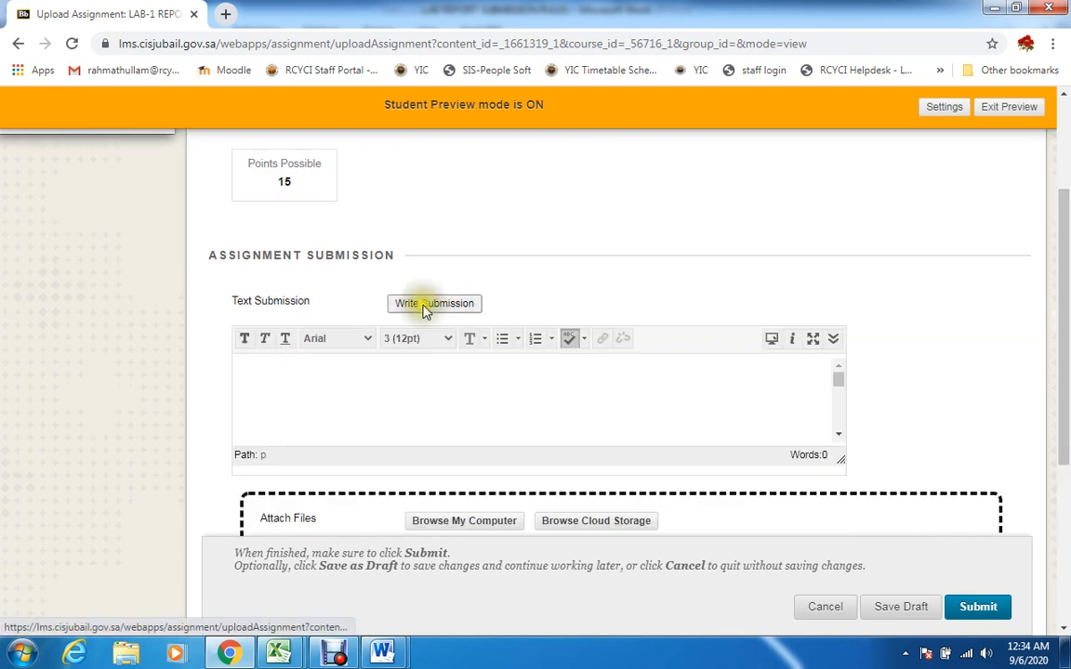
{"action": "left_click", "coordinate": [312, 371]}
{"action": "left_click_drag", "start_coordinate": [1067, 333], "coordinate": [1055, 379]}
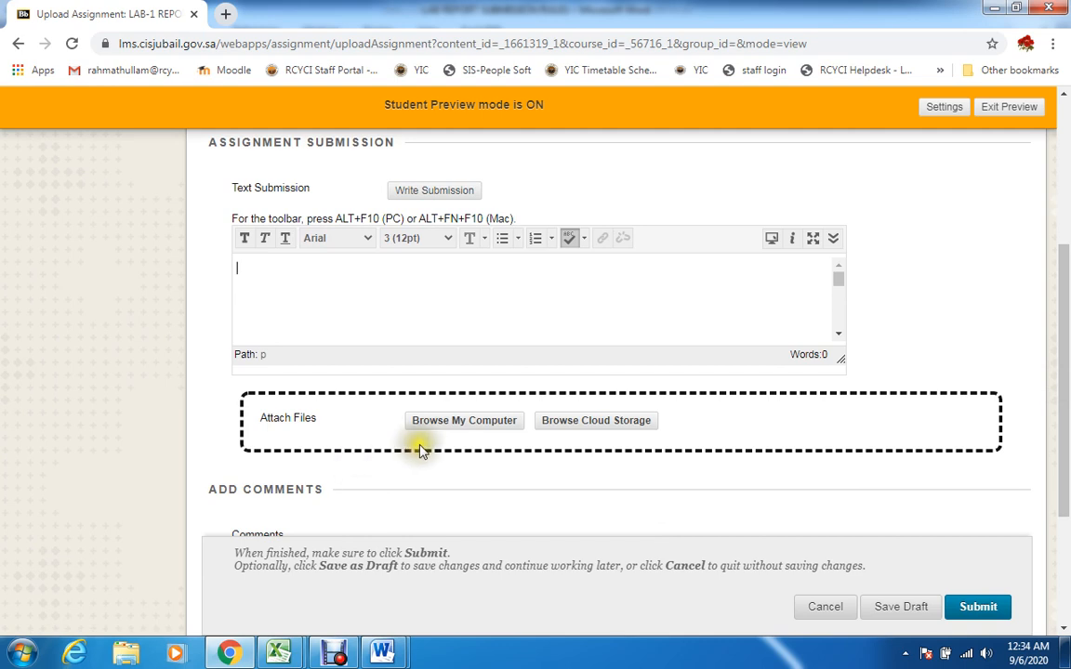
Check the attachment option for files from the computer, the comments box and the submit options of LAB-1 REPORT without submitting anything
{"action": "left_click", "coordinate": [445, 426]}
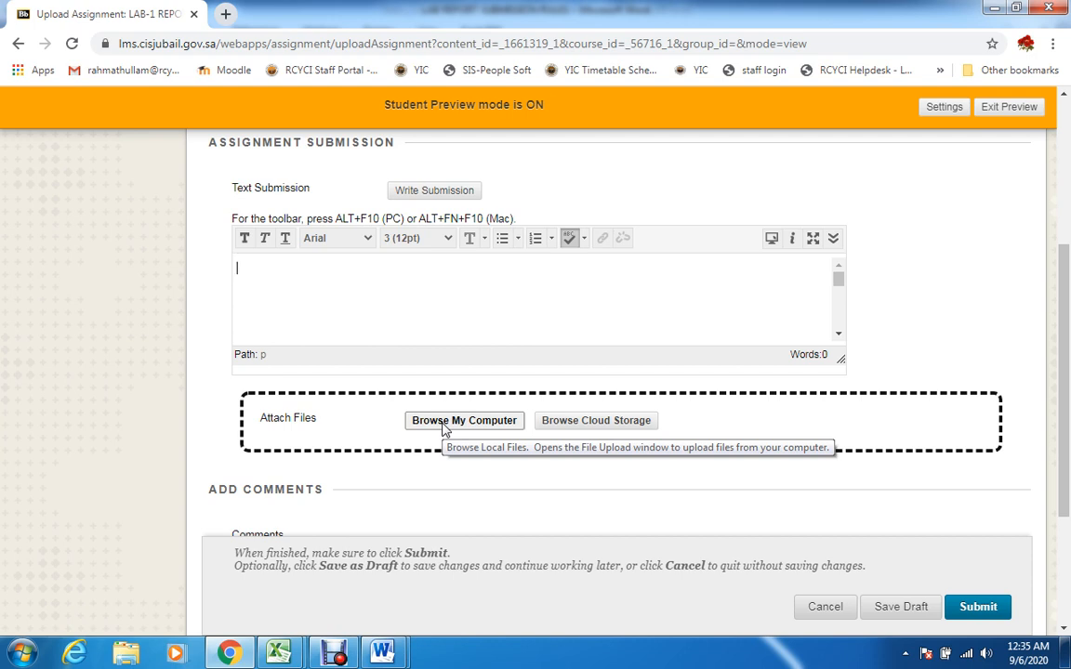
{"action": "left_click", "coordinate": [480, 426]}
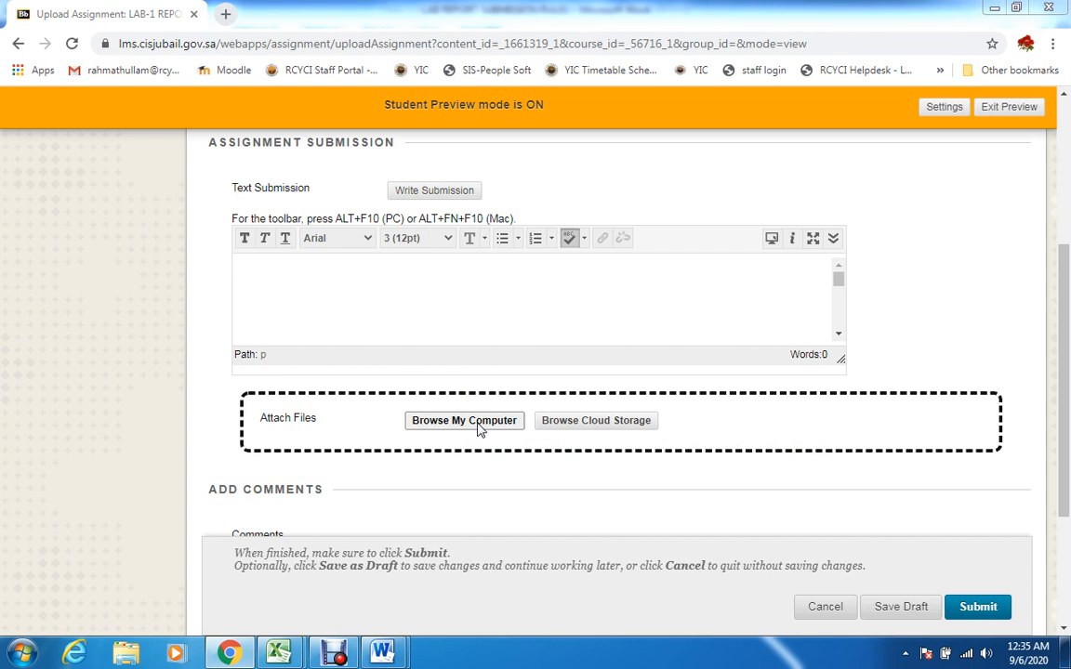
{"action": "left_click", "coordinate": [651, 480]}
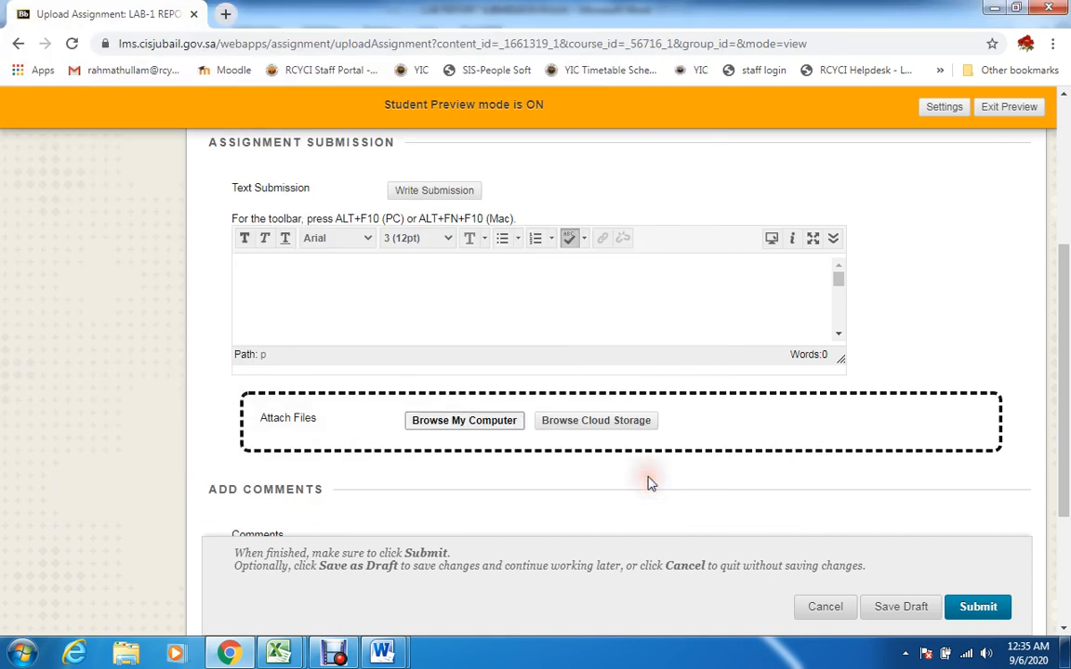
{"action": "left_click_drag", "start_coordinate": [1065, 407], "coordinate": [1067, 523]}
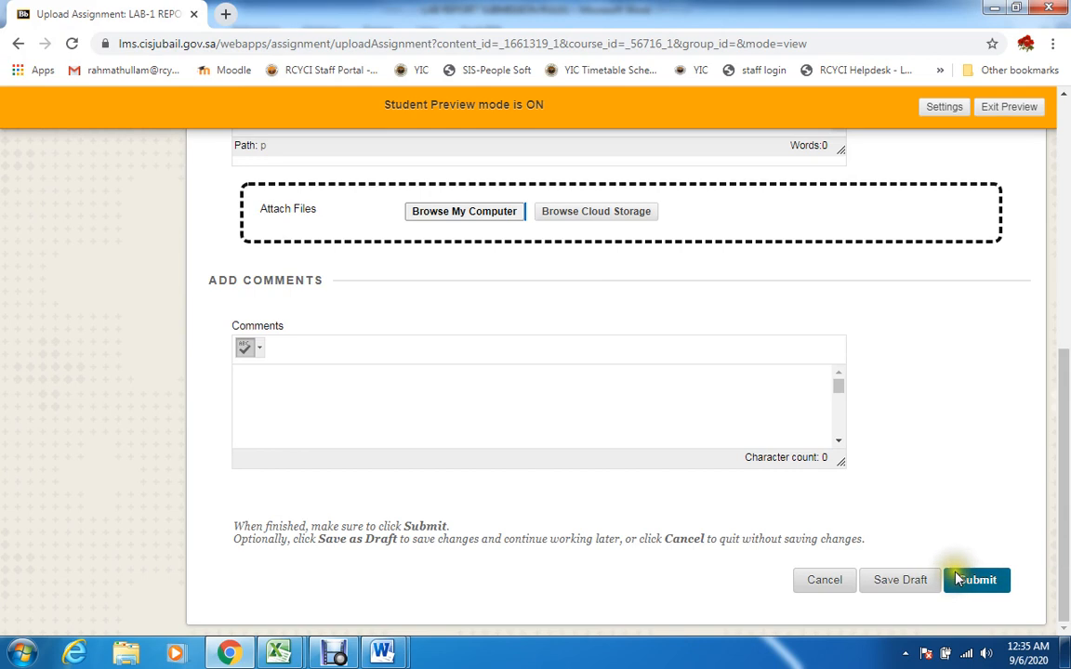
{"action": "left_click_drag", "start_coordinate": [1064, 544], "coordinate": [1065, 284]}
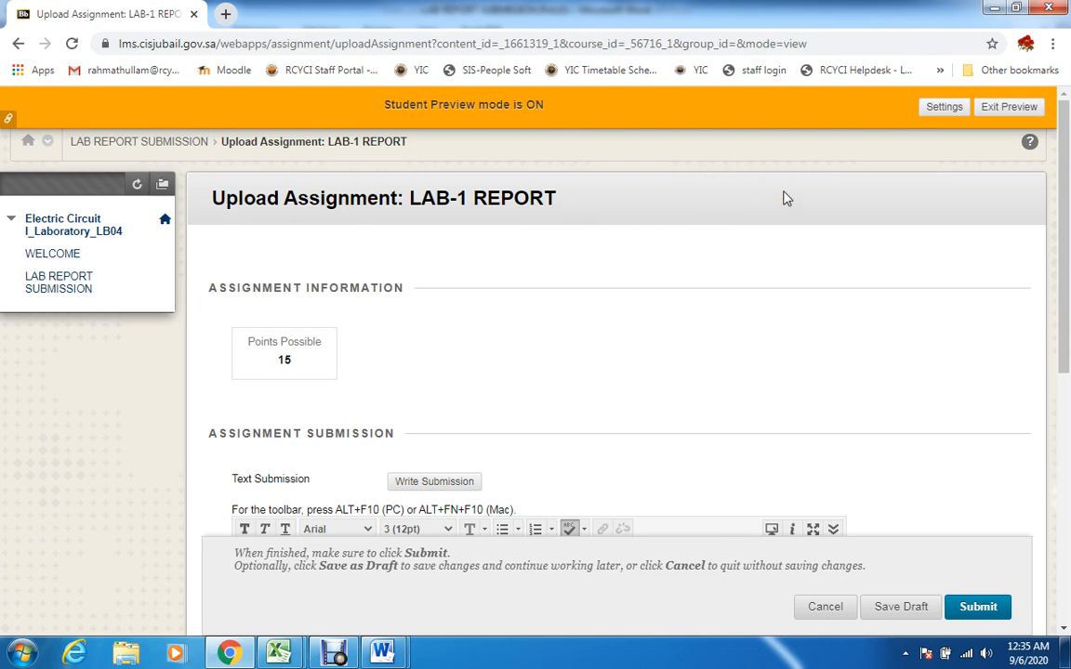
Exit student preview, deleting the preview user and all data, and reopen the LAB REPORT SUBMISSION area as instructor
{"action": "left_click", "coordinate": [1007, 107]}
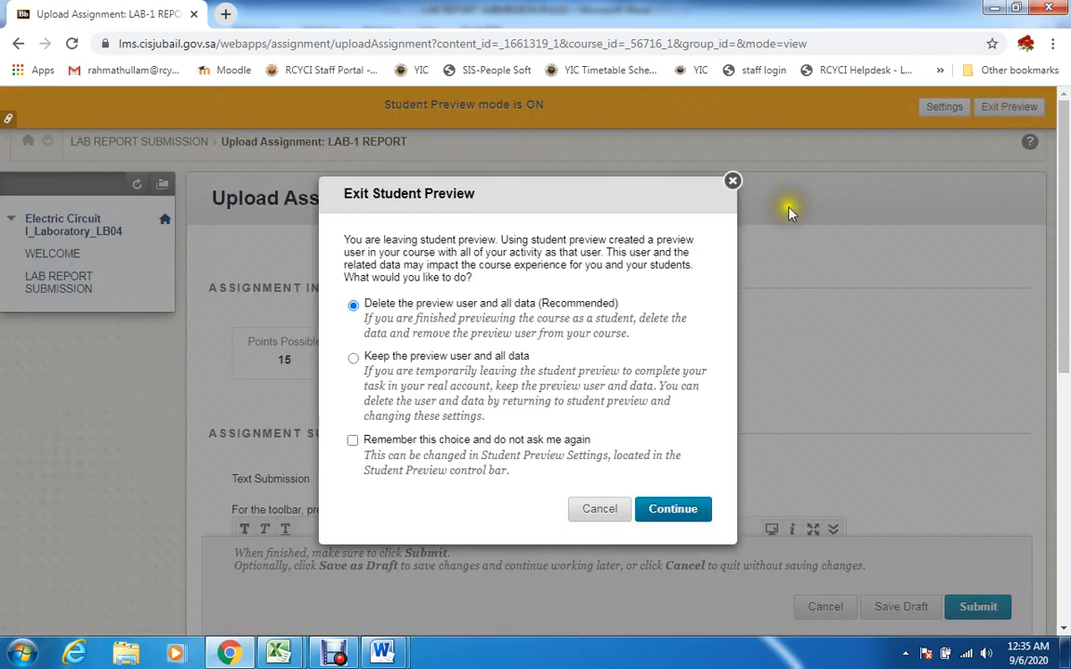
{"action": "left_click", "coordinate": [666, 515]}
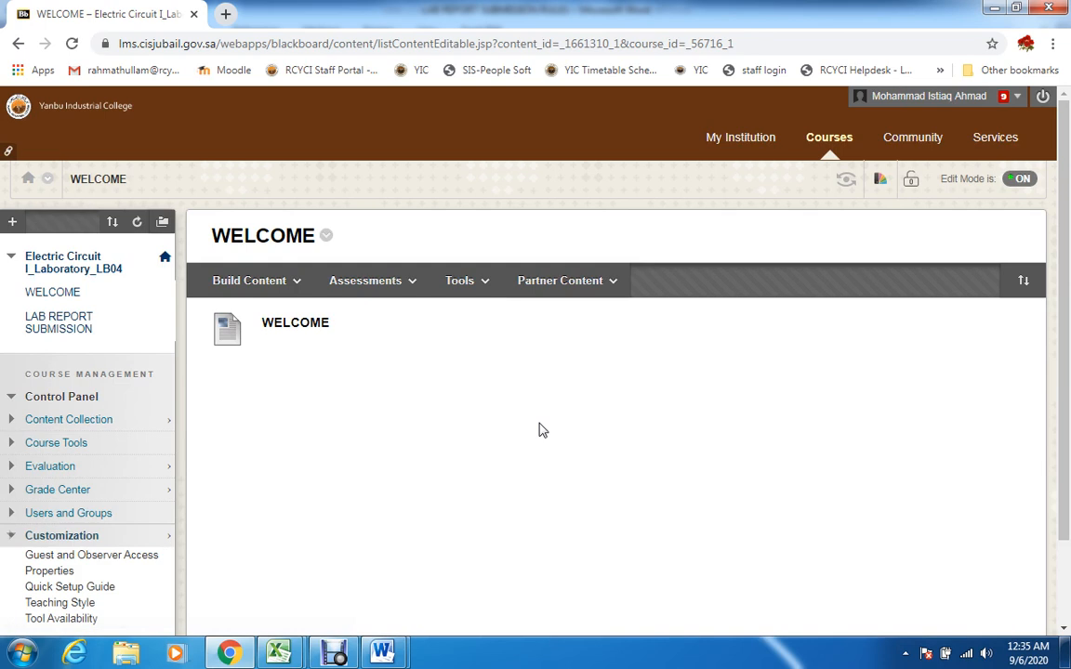
{"action": "left_click_drag", "start_coordinate": [1064, 341], "coordinate": [1065, 465]}
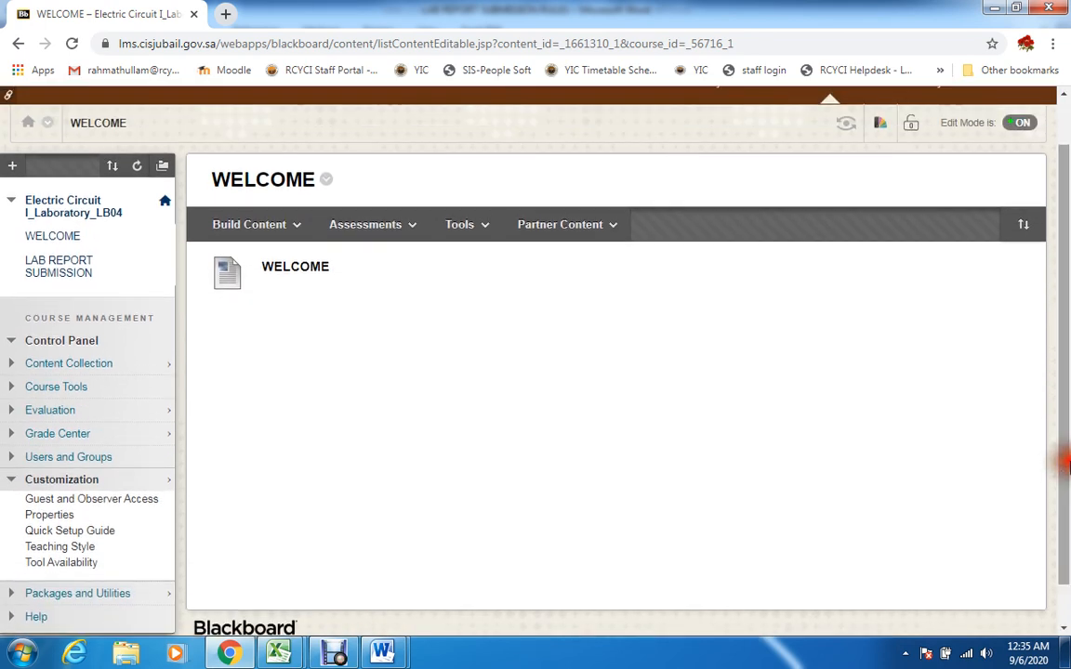
{"action": "left_click", "coordinate": [51, 267]}
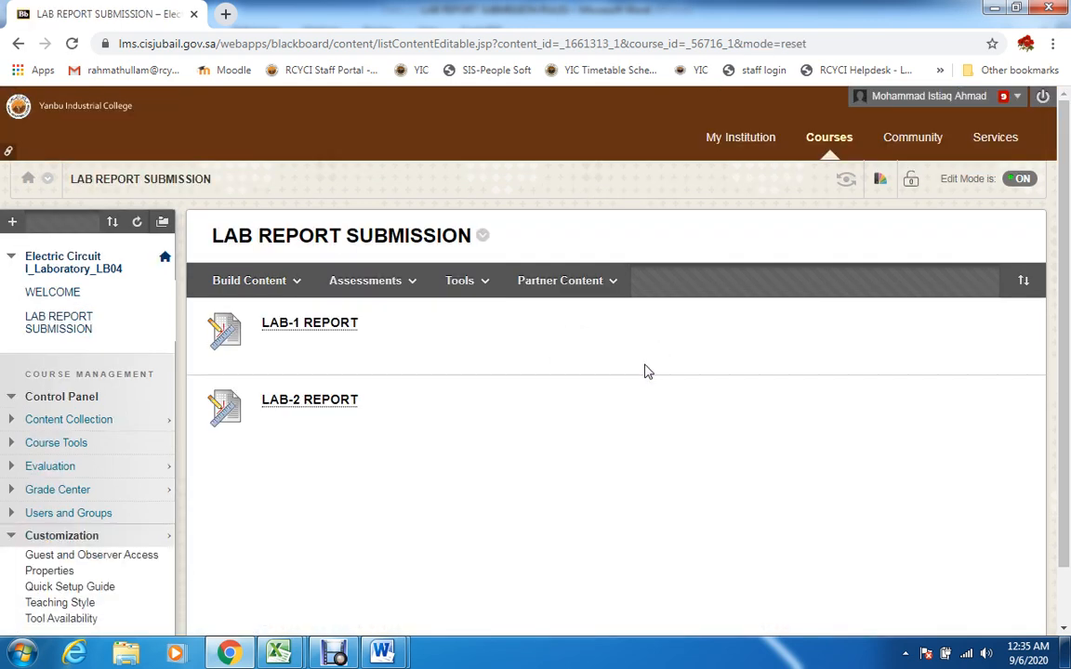
{"action": "left_click_drag", "start_coordinate": [1063, 391], "coordinate": [1065, 455]}
{"action": "left_click", "coordinate": [265, 216]}
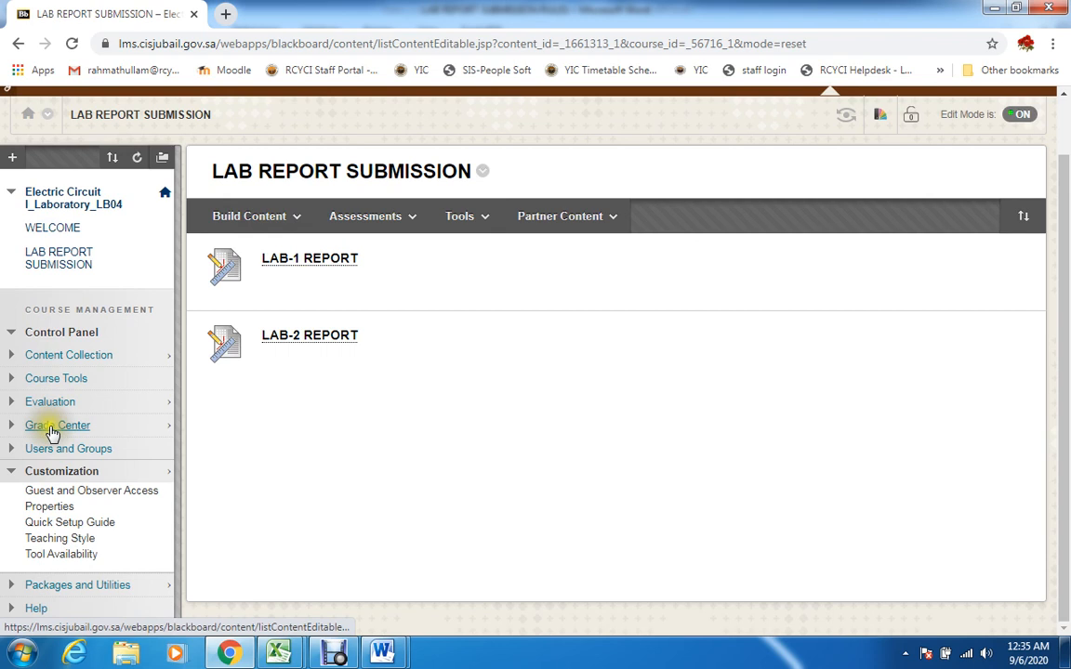
Open the Full Grade Center and view the LAB-1 REPORT and LAB-2 REPORT columns
{"action": "left_click", "coordinate": [54, 425]}
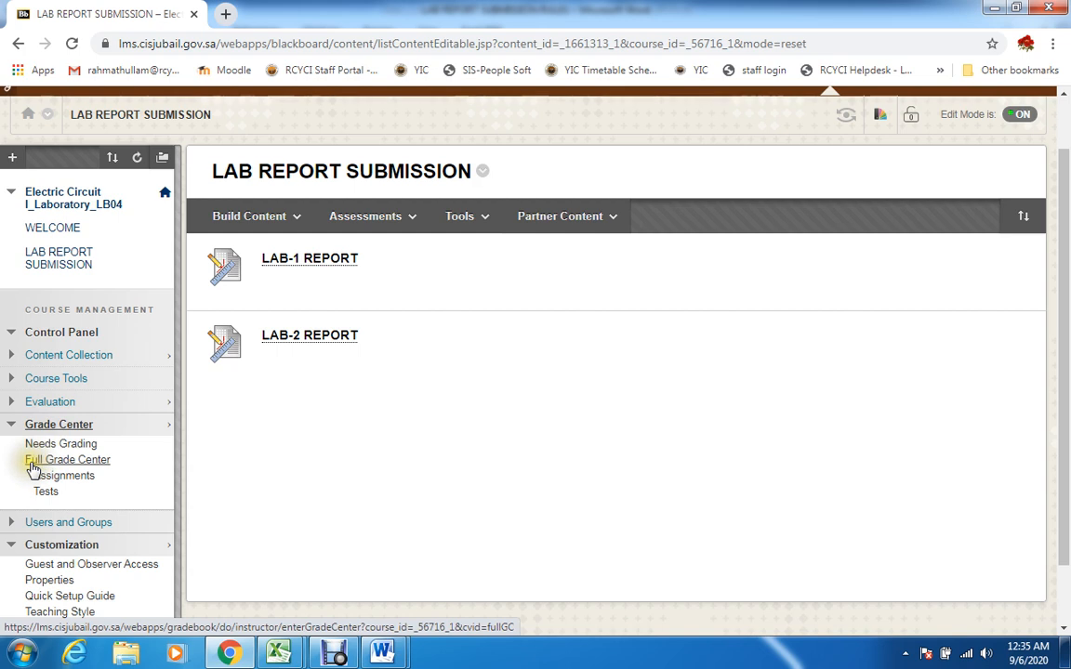
{"action": "left_click", "coordinate": [93, 467]}
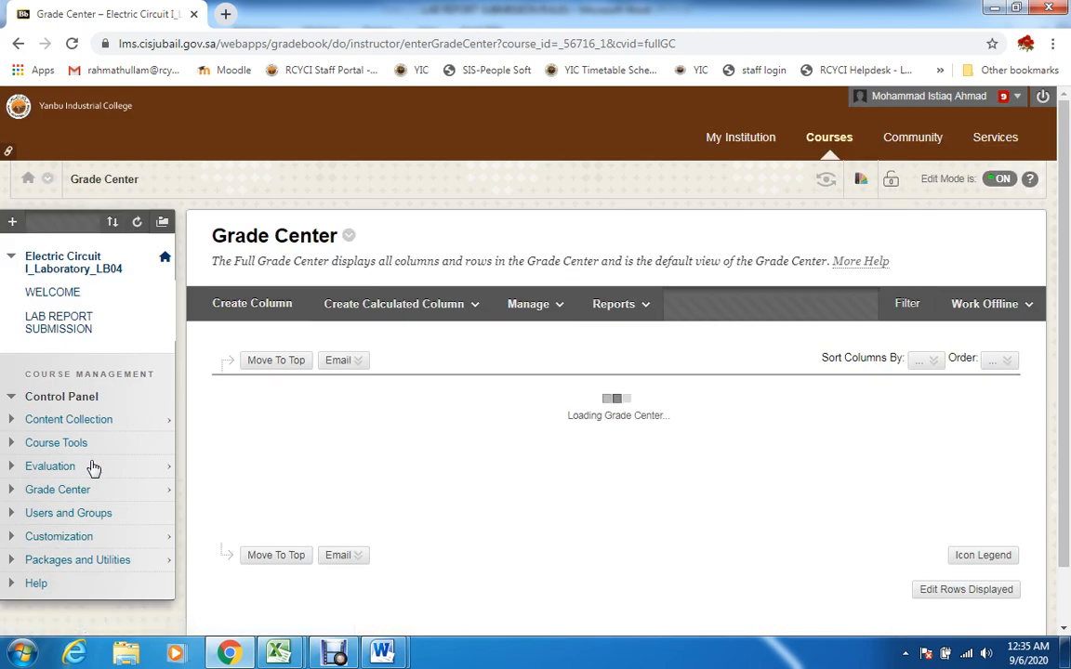
{"action": "scroll", "coordinate": [1011, 430], "scroll_direction": "down", "scroll_amount": 2}
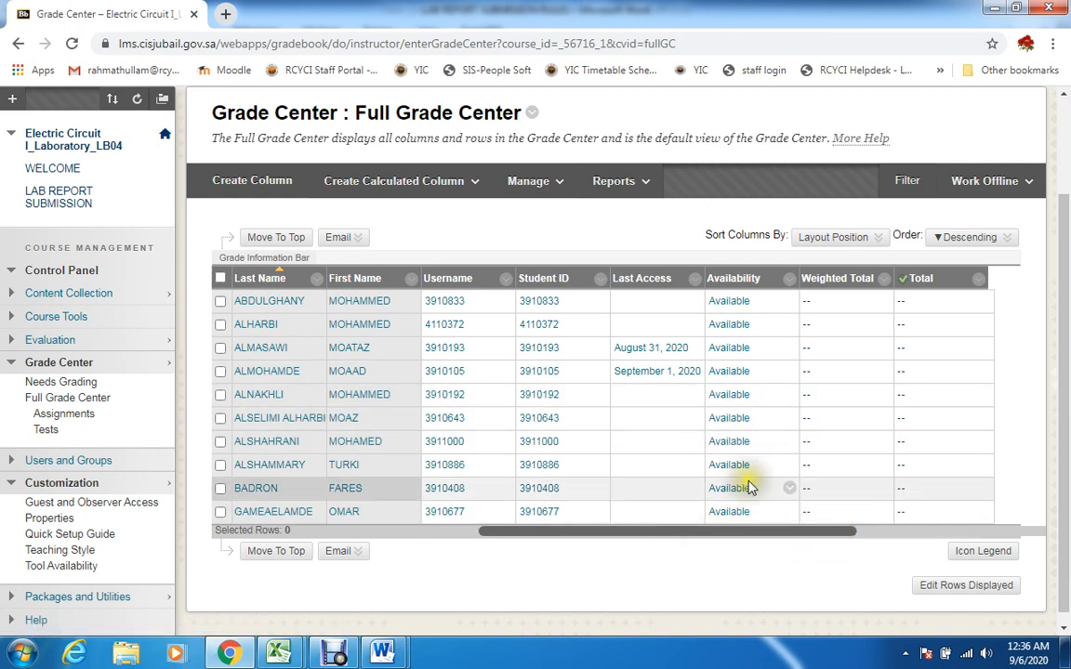
{"action": "left_click_drag", "start_coordinate": [656, 539], "coordinate": [842, 531]}
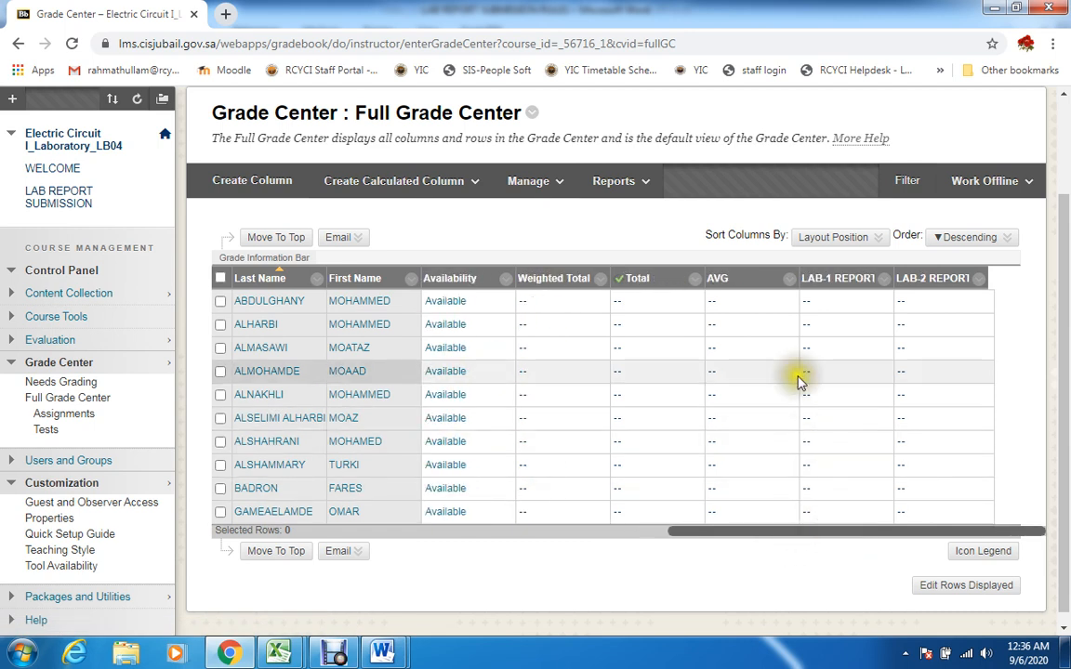
{"action": "mouse_move", "coordinate": [828, 290]}
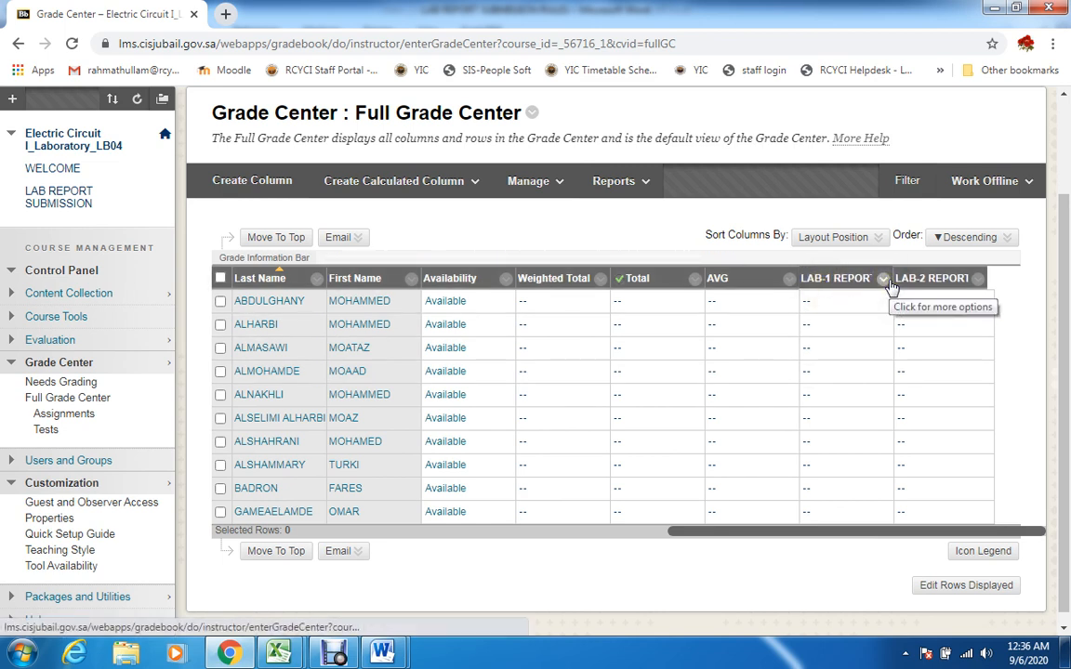
Hide the Last Access column of the Full Grade Center from the instructor view
{"action": "left_click", "coordinate": [814, 540]}
{"action": "left_click_drag", "start_coordinate": [814, 539], "coordinate": [395, 490]}
{"action": "left_click_drag", "start_coordinate": [680, 533], "coordinate": [391, 527]}
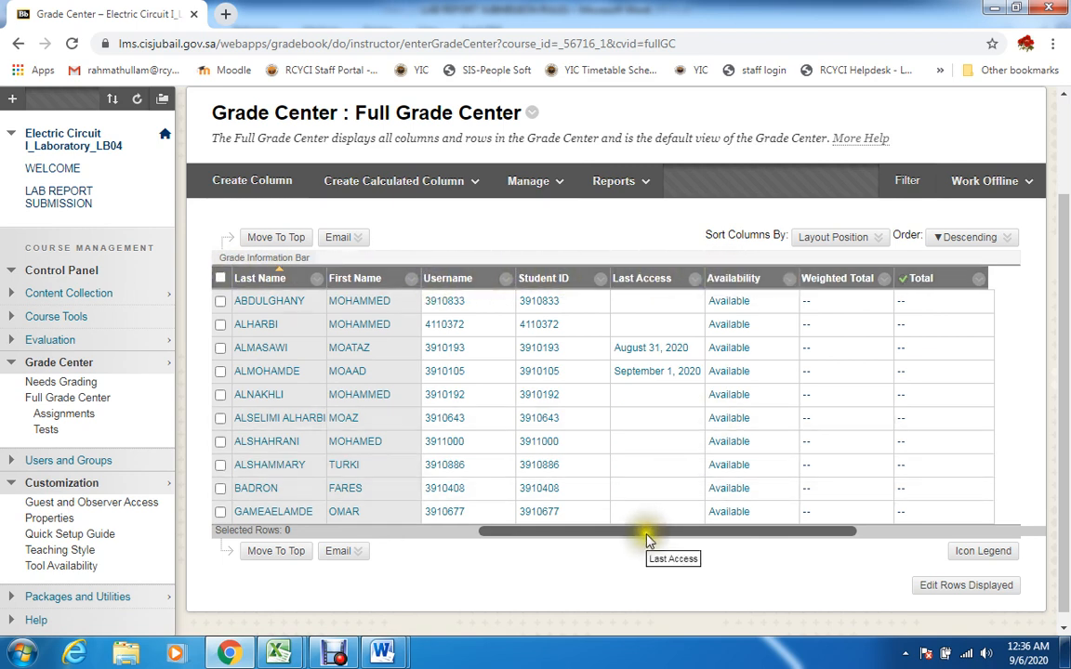
{"action": "left_click_drag", "start_coordinate": [654, 539], "coordinate": [413, 533]}
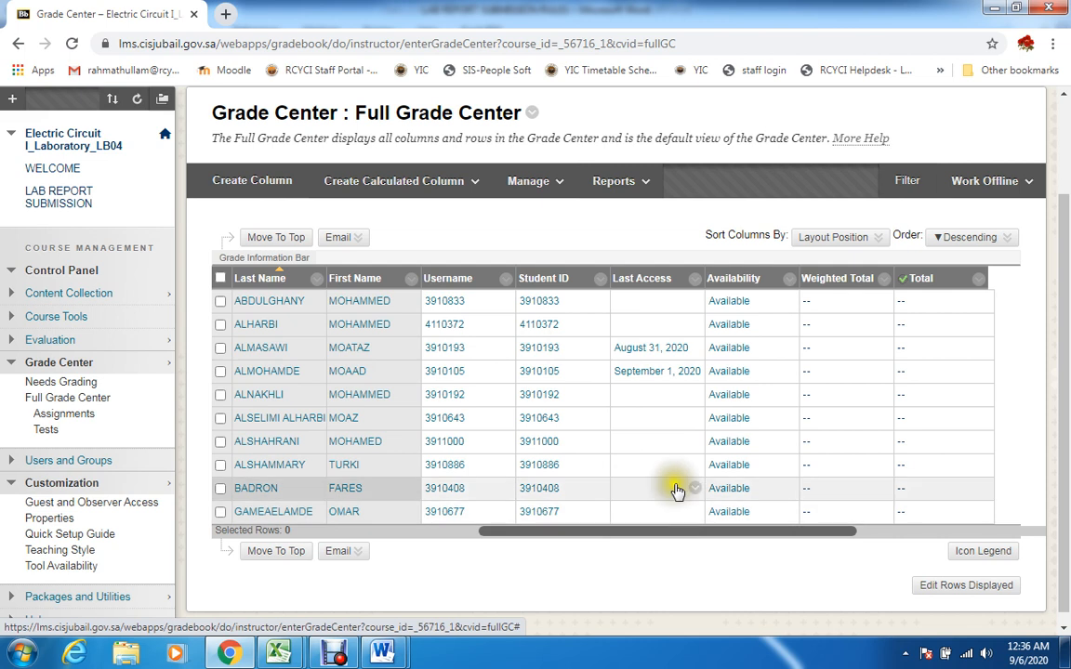
{"action": "left_click", "coordinate": [696, 280]}
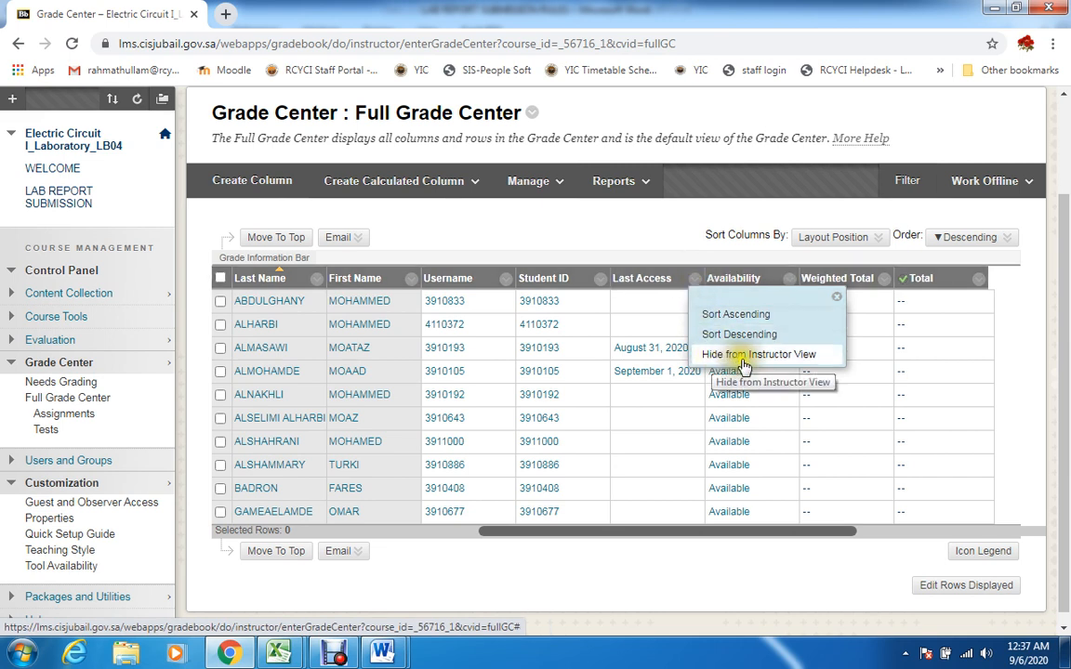
{"action": "left_click", "coordinate": [784, 356]}
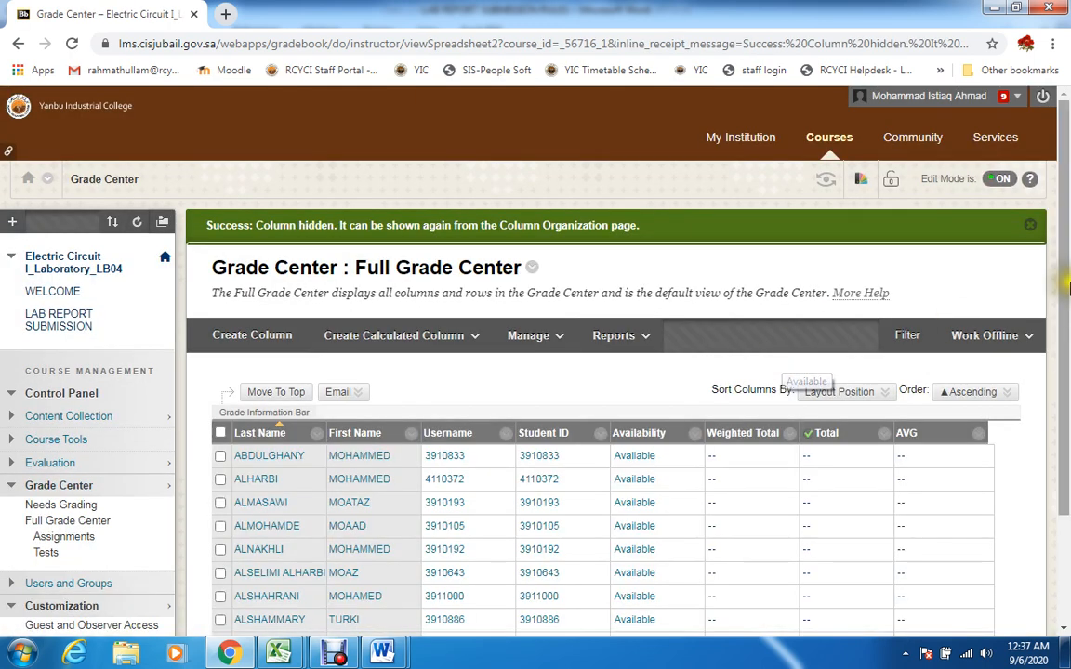
Hide the Availability column of the Full Grade Center from the instructor view
{"action": "scroll", "coordinate": [1068, 267], "scroll_direction": "down", "scroll_amount": 2}
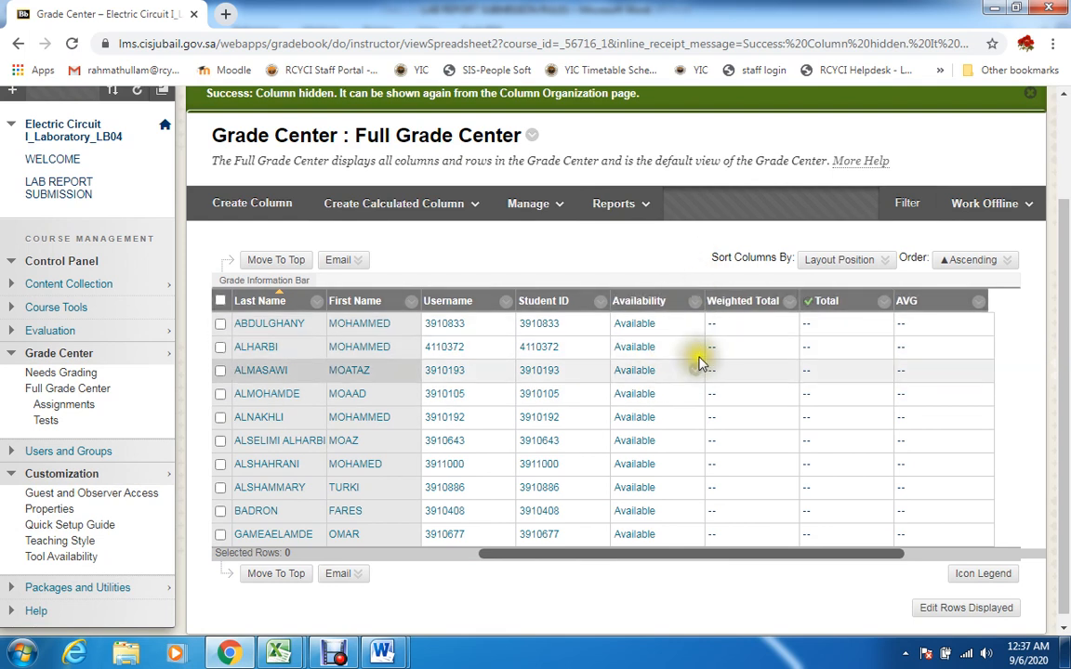
{"action": "left_click", "coordinate": [694, 303]}
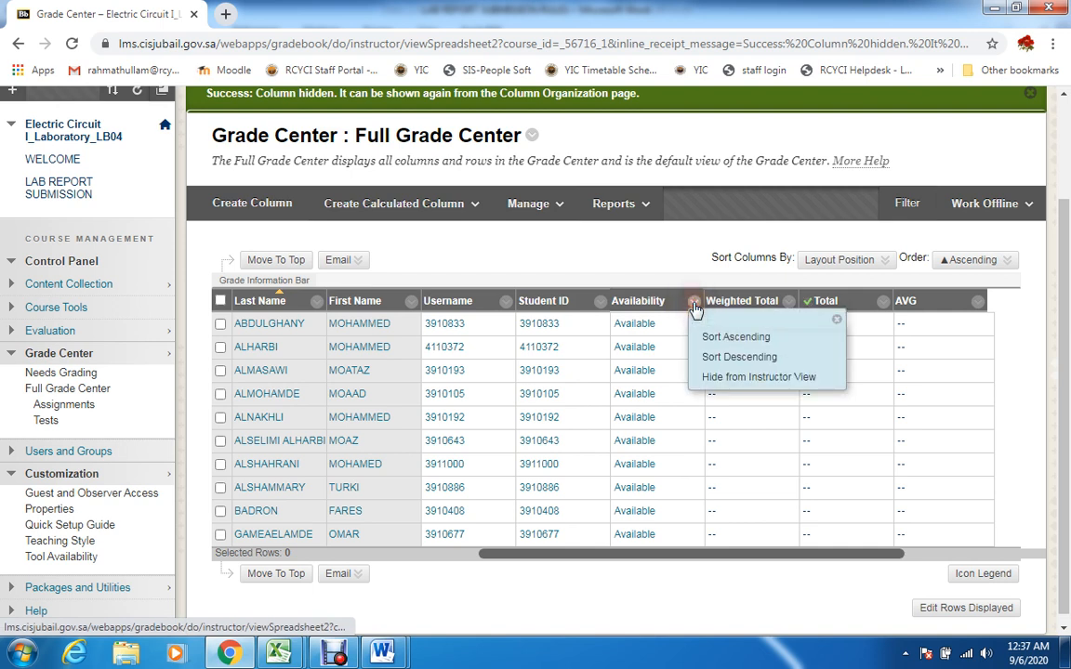
{"action": "left_click", "coordinate": [776, 379]}
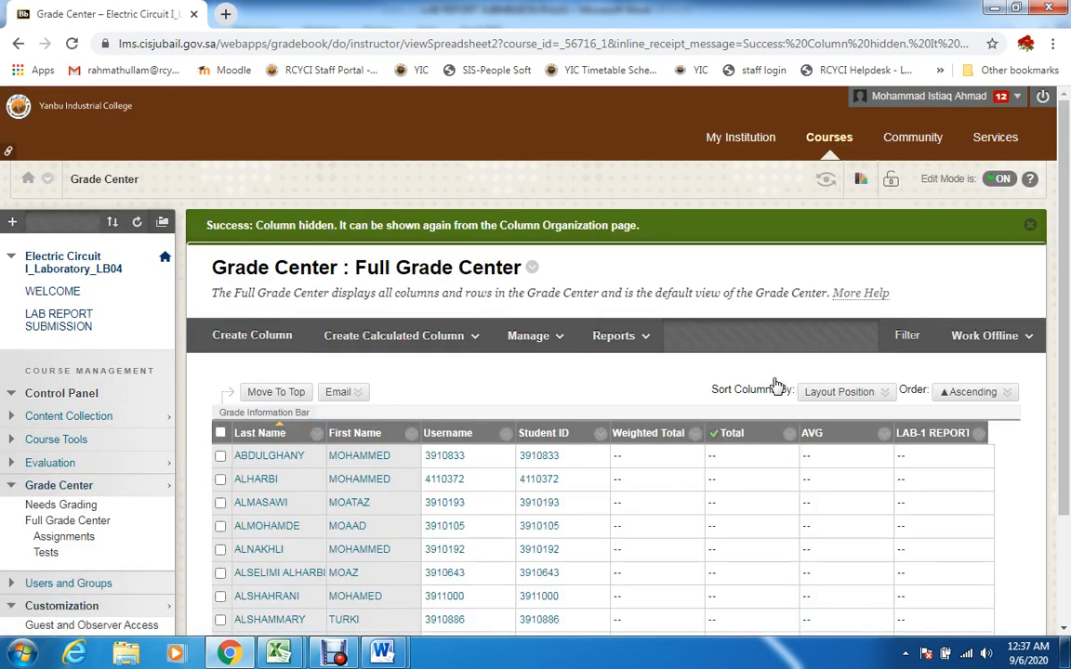
Hide the Weighted Total and Username columns of the Full Grade Center from the instructor view
{"action": "left_click", "coordinate": [693, 434]}
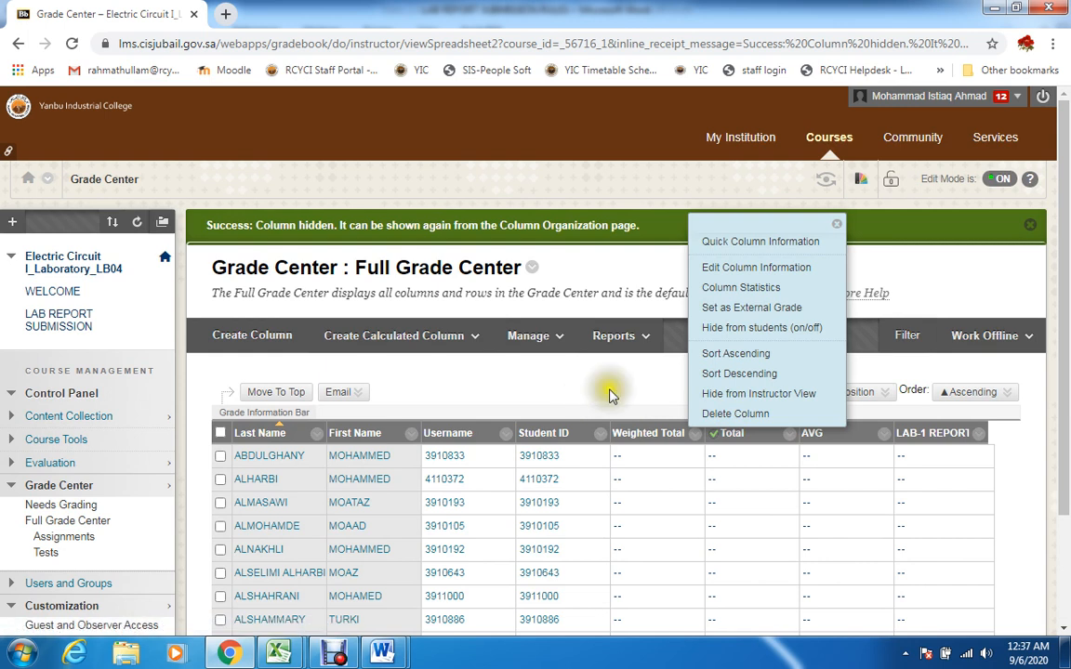
{"action": "left_click", "coordinate": [748, 394]}
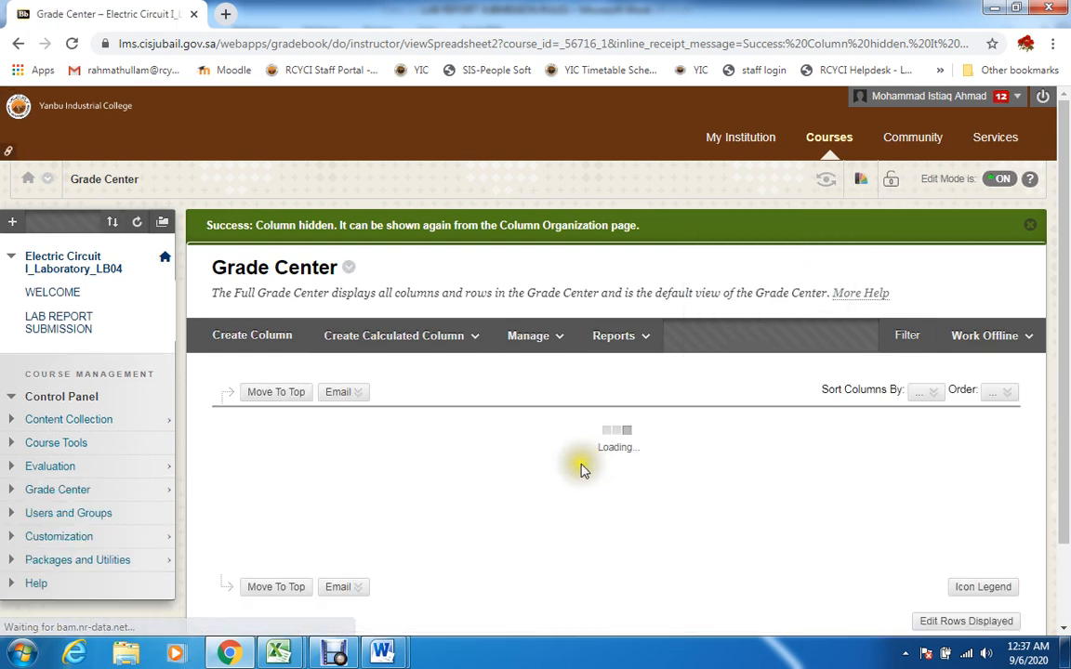
{"action": "scroll", "coordinate": [558, 447], "scroll_direction": "down", "scroll_amount": 1}
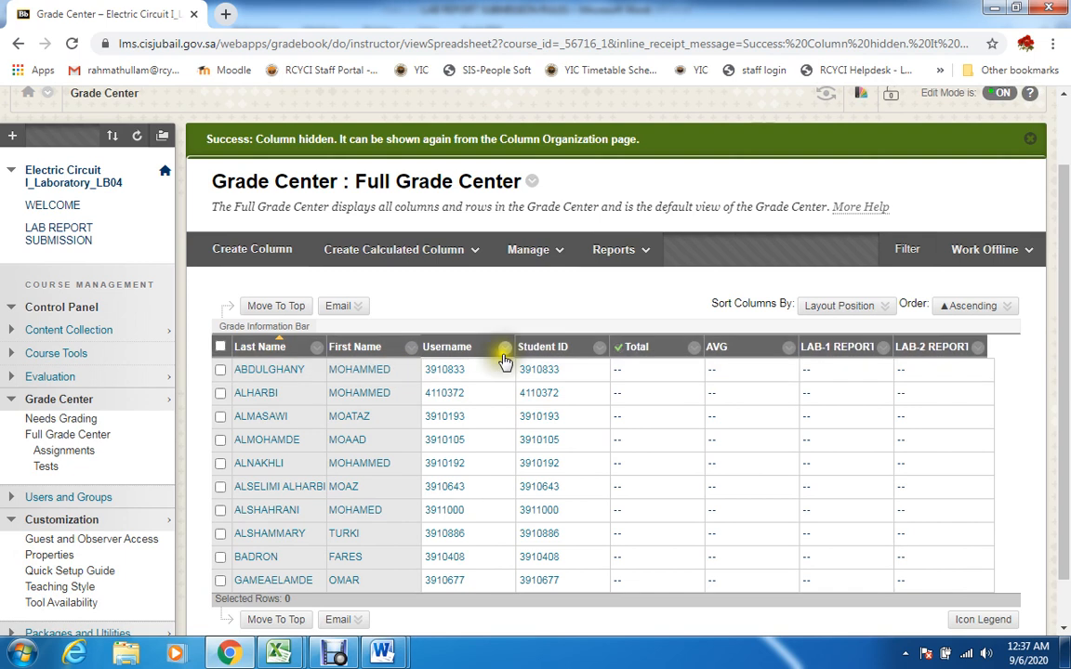
{"action": "left_click", "coordinate": [503, 350]}
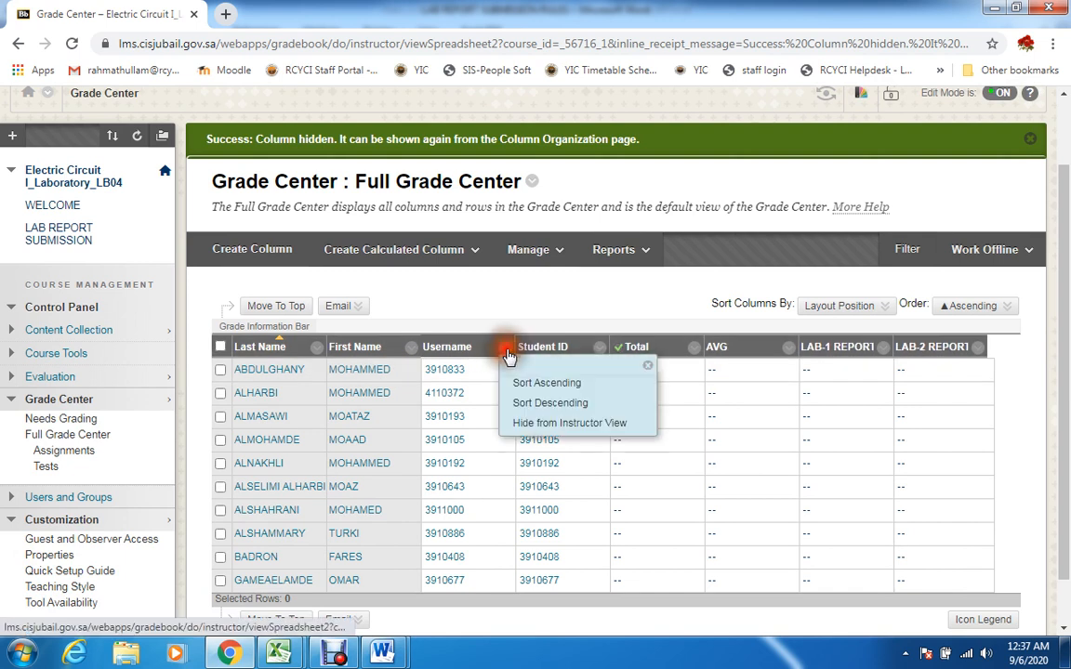
{"action": "left_click", "coordinate": [540, 429]}
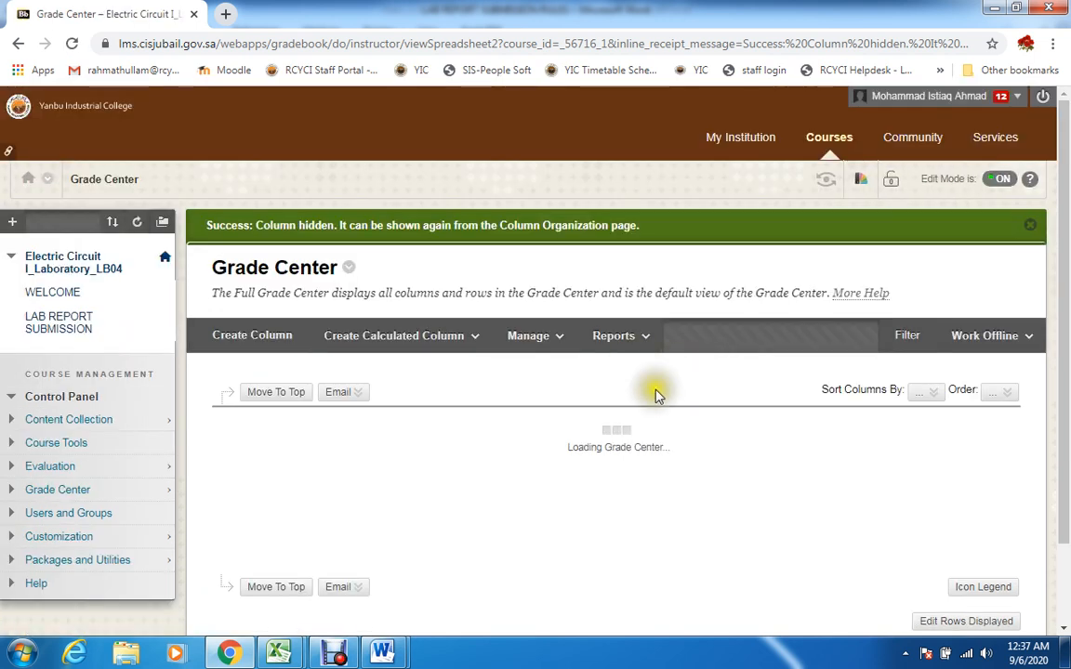
Hide the existing AVG column and the Total column of the Full Grade Center from the instructor view
{"action": "left_click", "coordinate": [698, 433]}
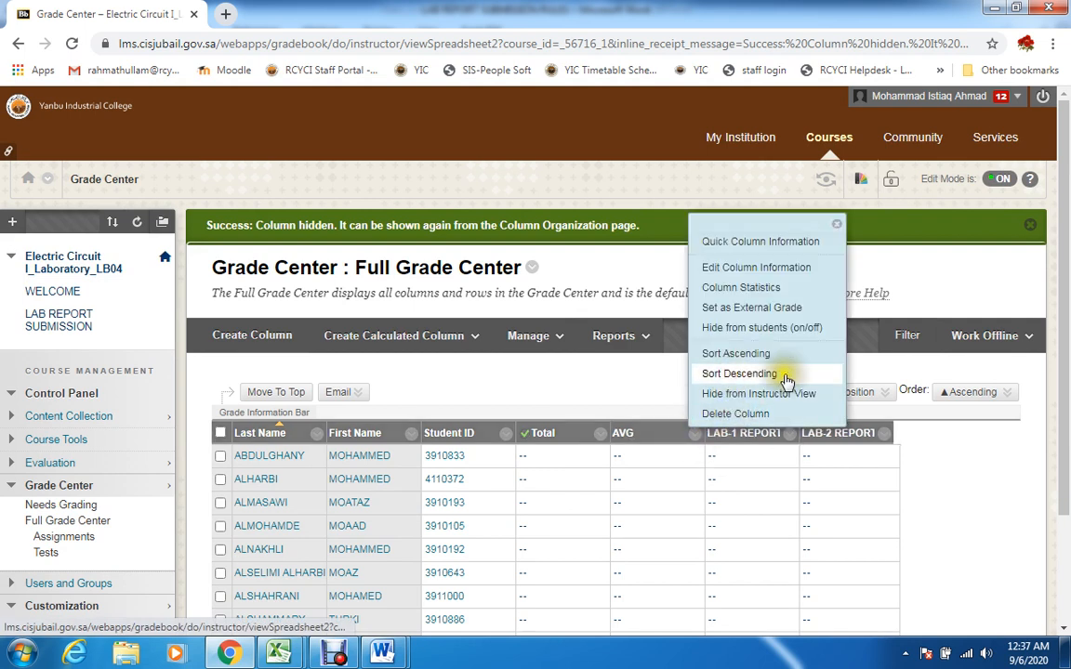
{"action": "left_click", "coordinate": [798, 398]}
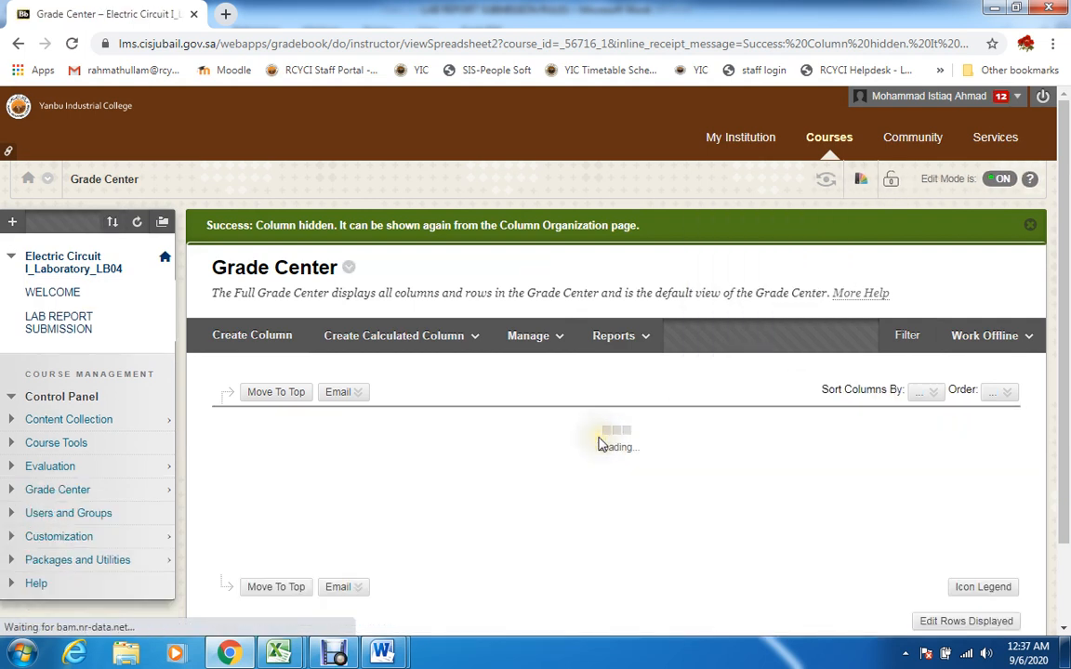
{"action": "left_click", "coordinate": [599, 435]}
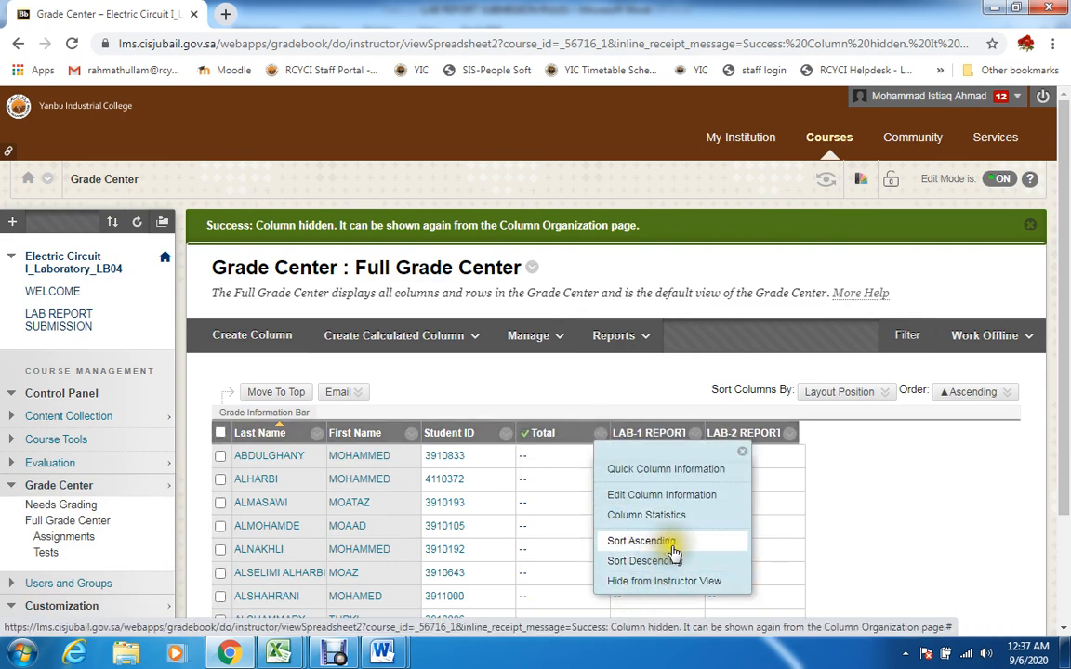
{"action": "left_click", "coordinate": [662, 578]}
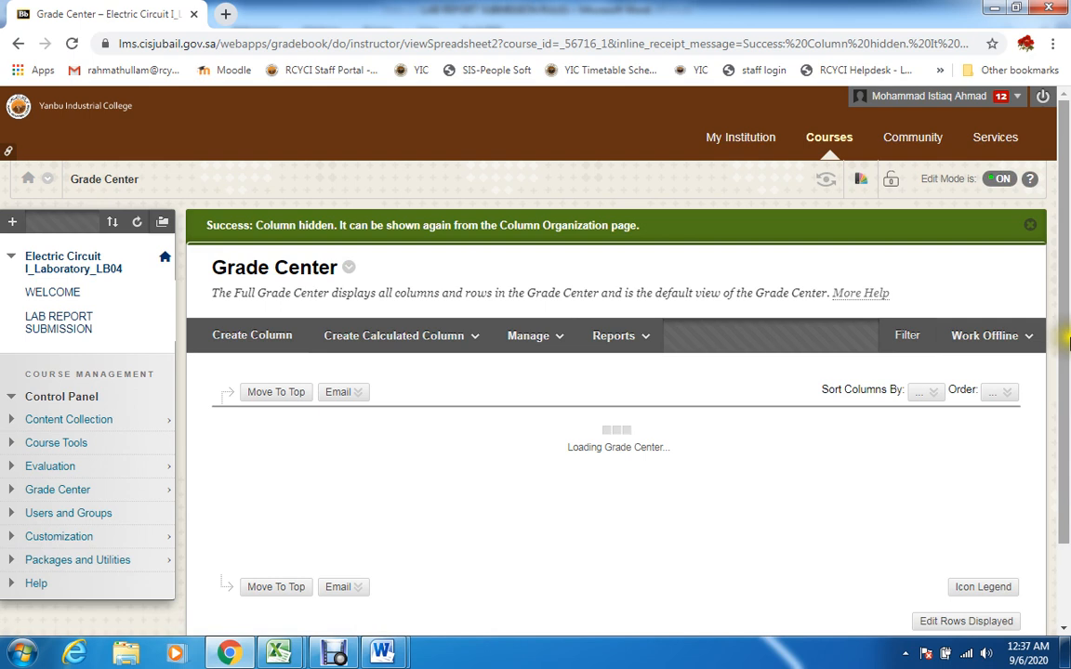
{"action": "scroll", "coordinate": [1067, 325], "scroll_direction": "down", "scroll_amount": 3}
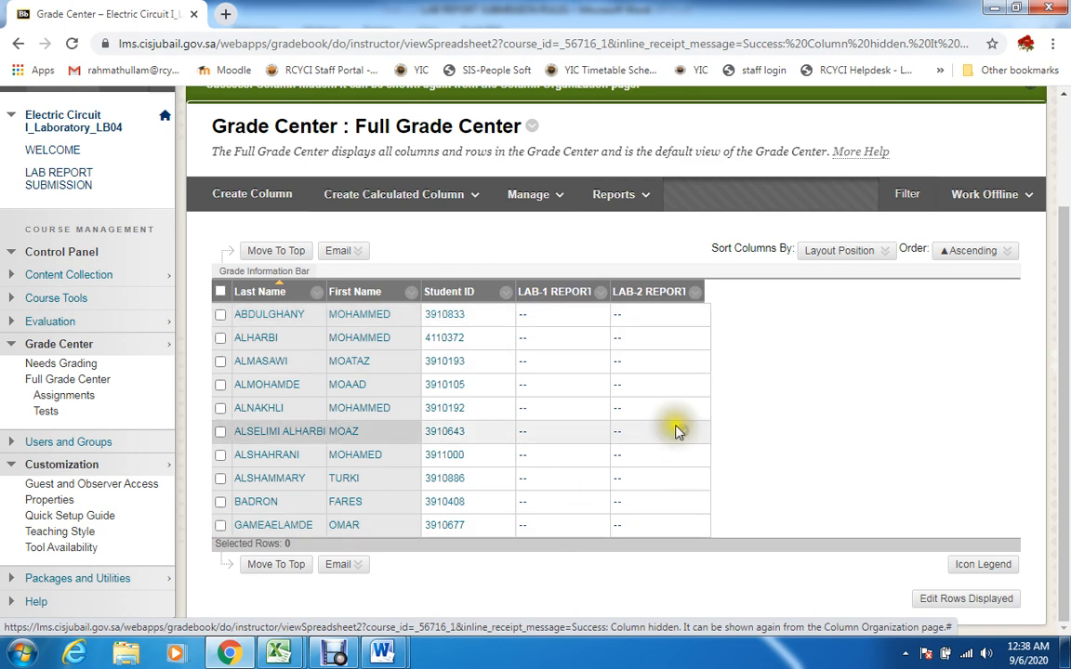
{"action": "left_click", "coordinate": [334, 653]}
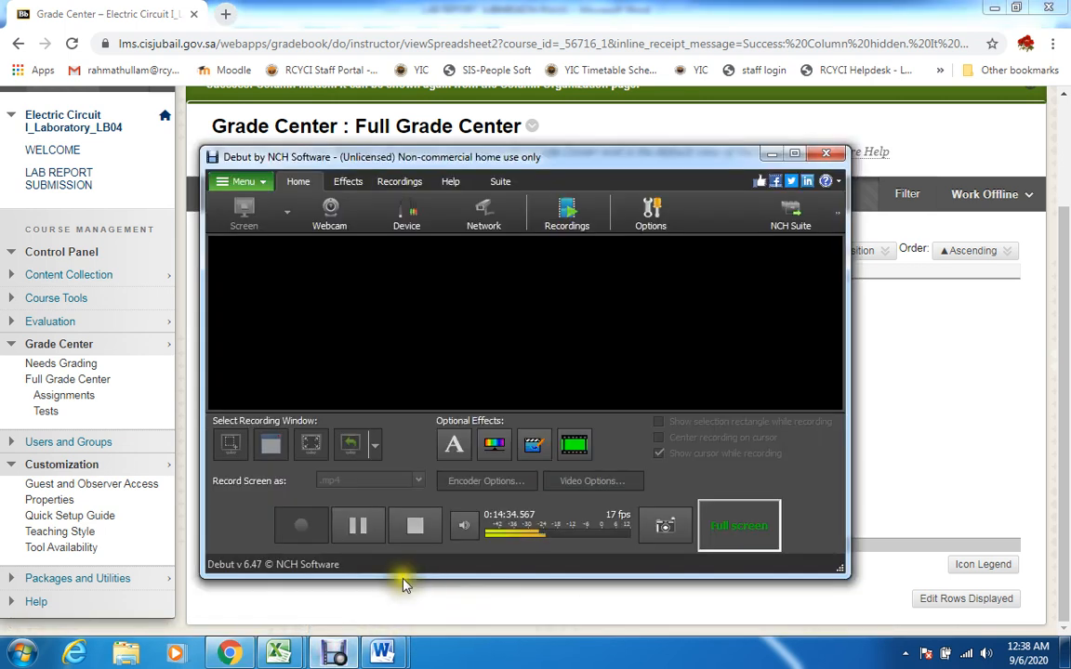
{"action": "left_click", "coordinate": [336, 653]}
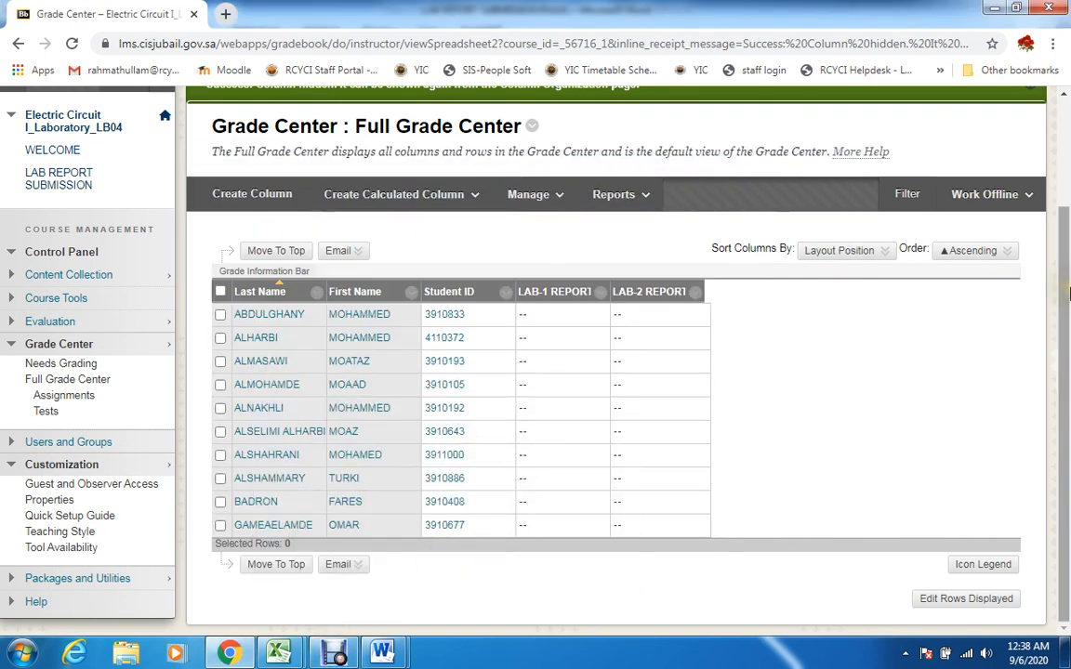
{"action": "scroll", "coordinate": [1058, 223], "scroll_direction": "up", "scroll_amount": 1}
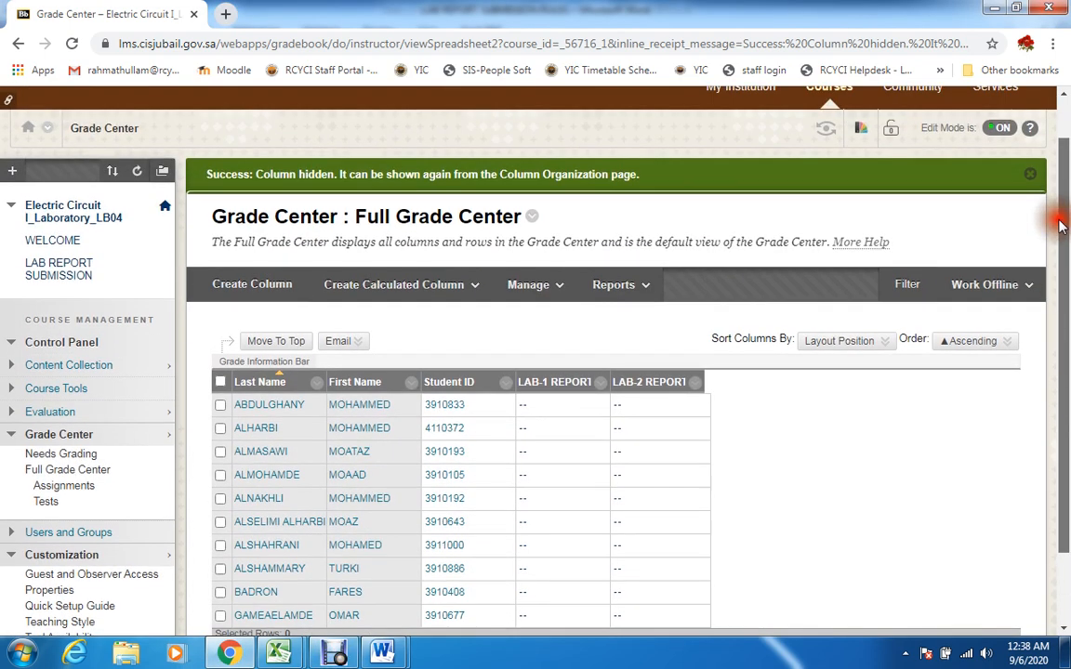
{"action": "scroll", "coordinate": [1060, 223], "scroll_direction": "down", "scroll_amount": 1}
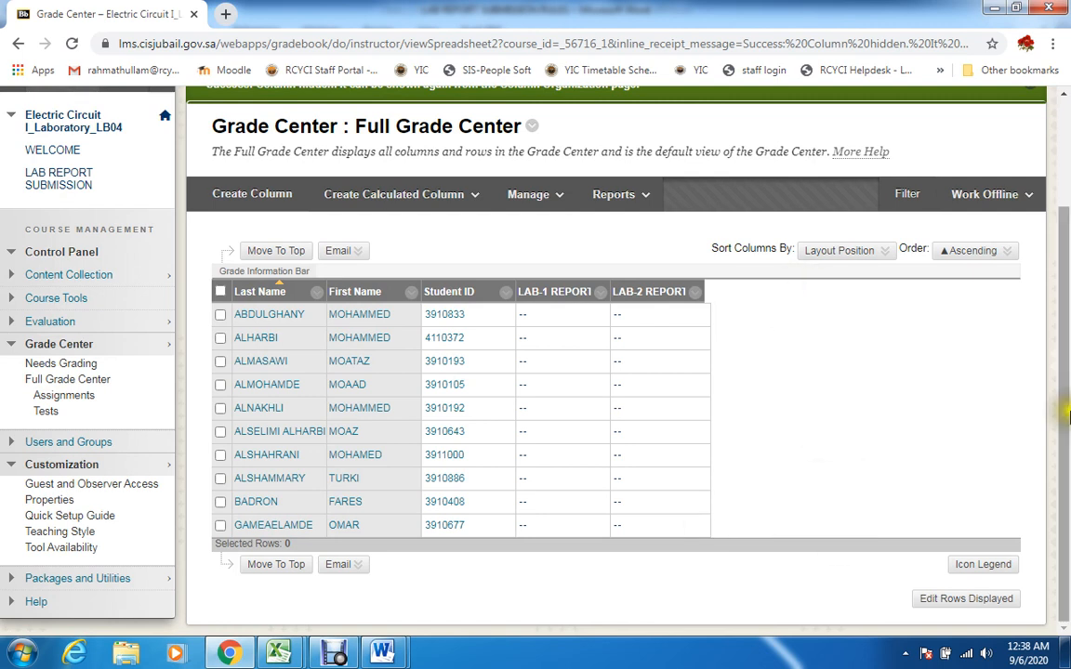
{"action": "scroll", "coordinate": [1067, 412], "scroll_direction": "up", "scroll_amount": 1}
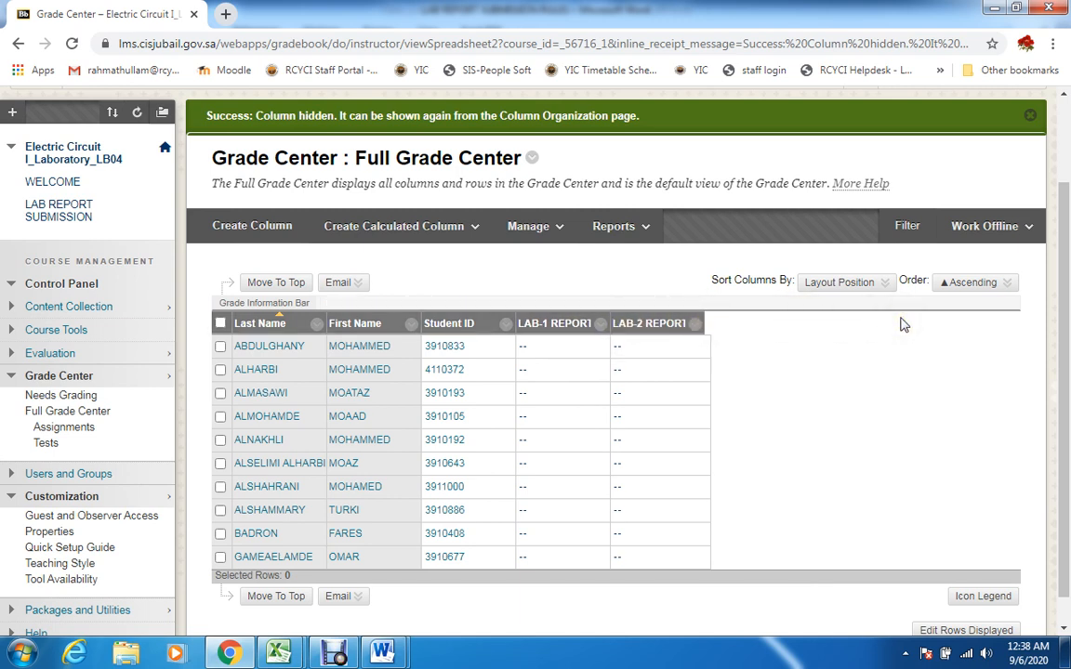
{"action": "scroll", "coordinate": [1060, 326], "scroll_direction": "up", "scroll_amount": 1}
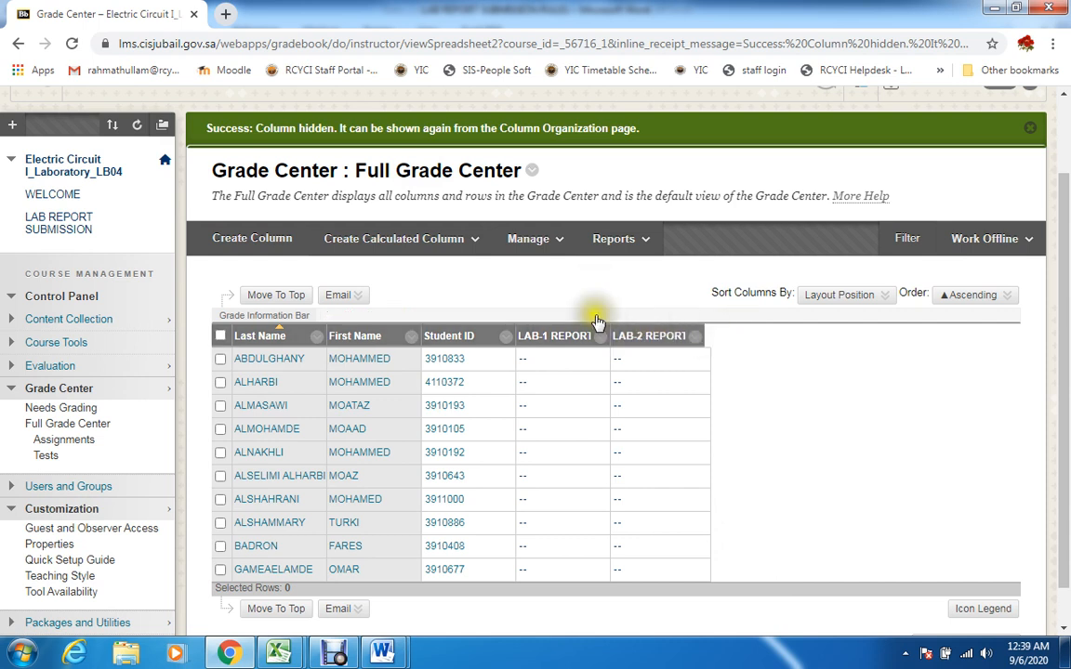
Start a calculated average column with the column name Average and the Grade Center name AVG
{"action": "left_click", "coordinate": [474, 242]}
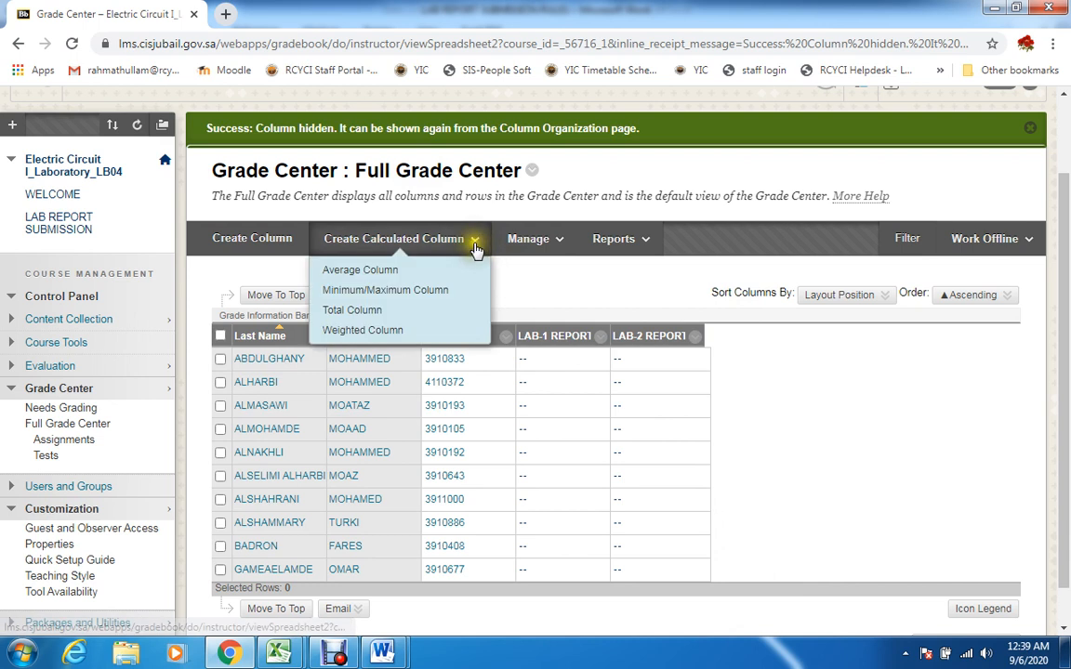
{"action": "left_click", "coordinate": [356, 270]}
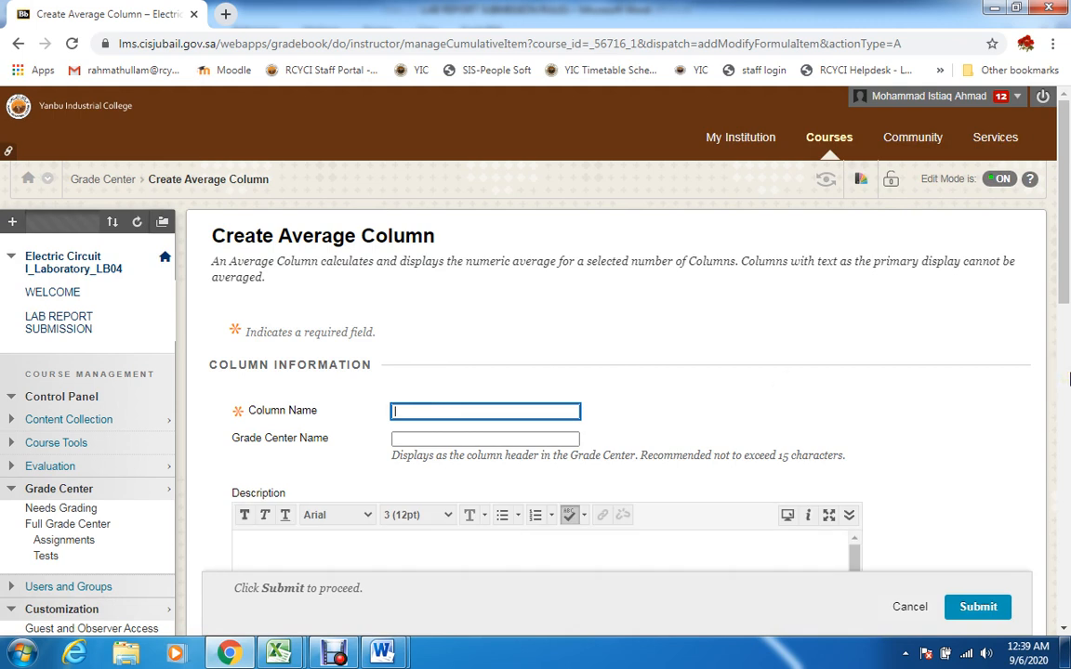
{"action": "type", "text": "A"}
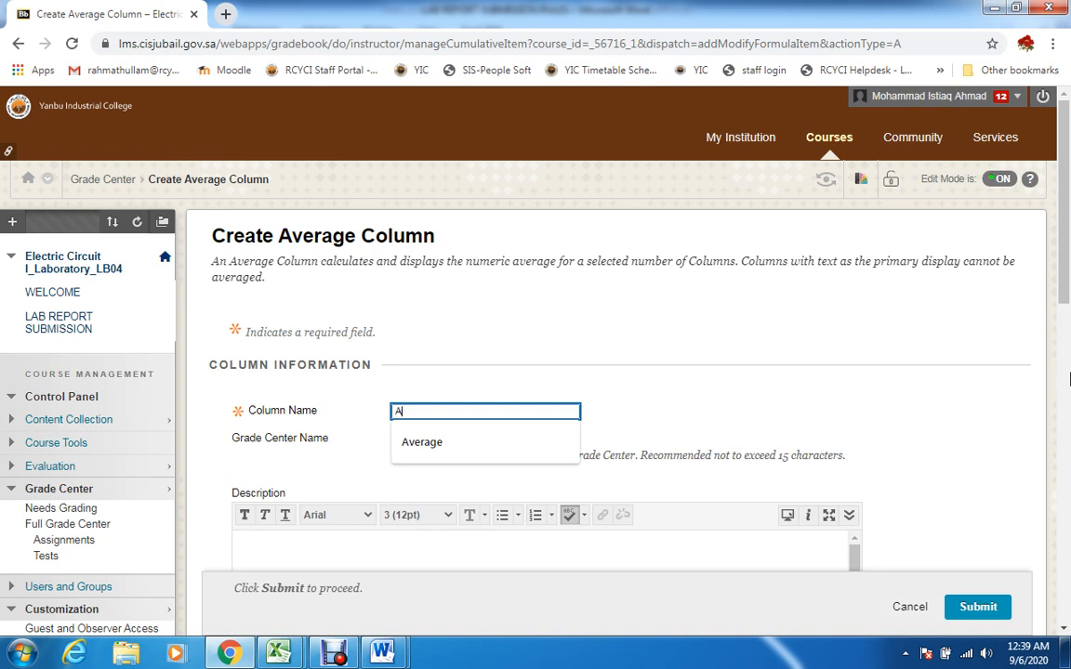
{"action": "left_click", "coordinate": [435, 445]}
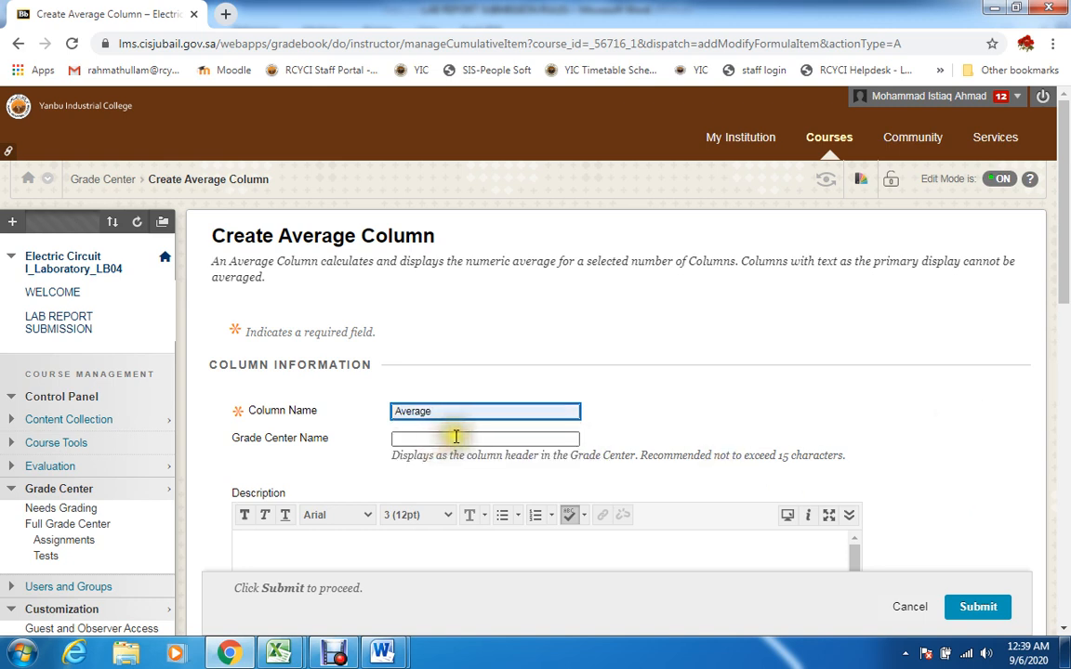
{"action": "left_click", "coordinate": [456, 436]}
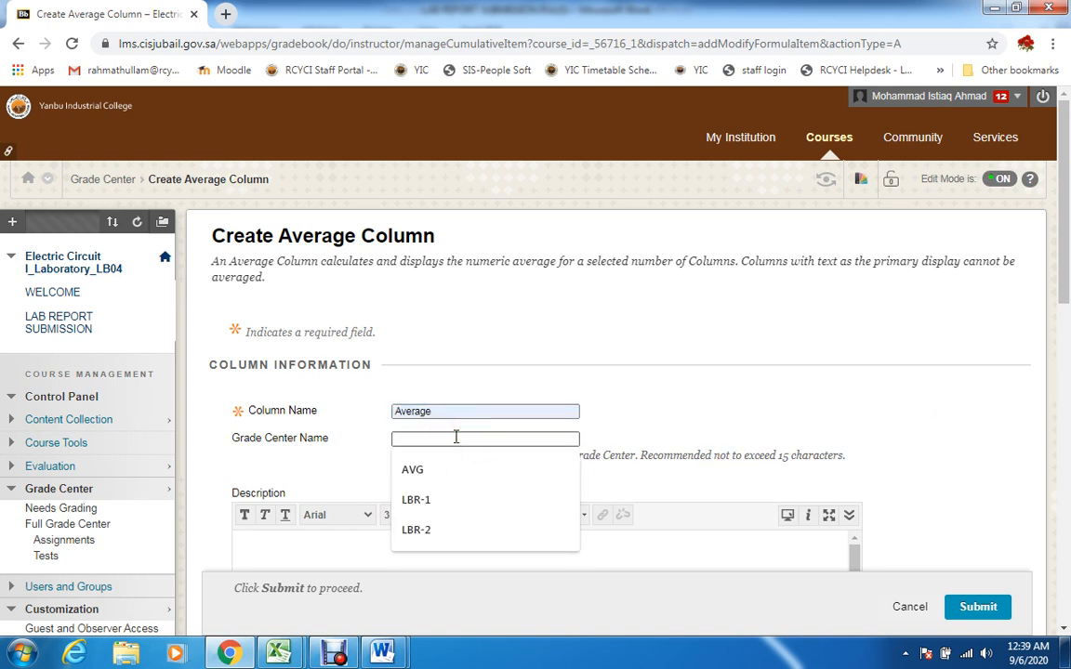
{"action": "left_click", "coordinate": [448, 470]}
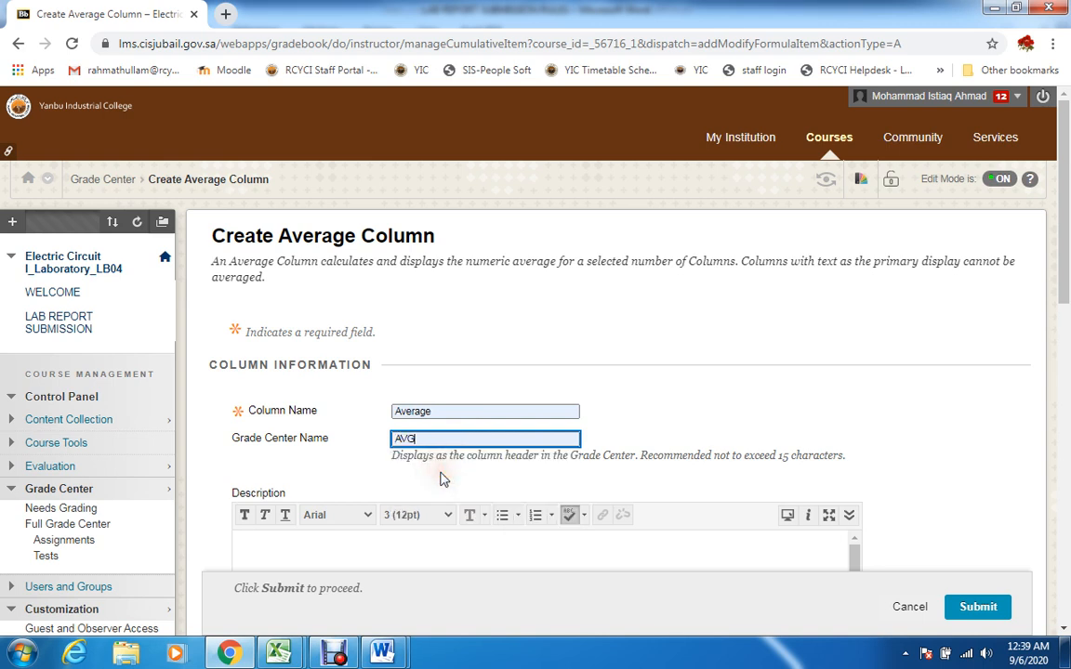
Set the primary display of the new average column to Score
{"action": "left_click_drag", "start_coordinate": [1065, 327], "coordinate": [1067, 389]}
{"action": "left_click", "coordinate": [345, 222]}
{"action": "left_click_drag", "start_coordinate": [1068, 329], "coordinate": [1068, 417]}
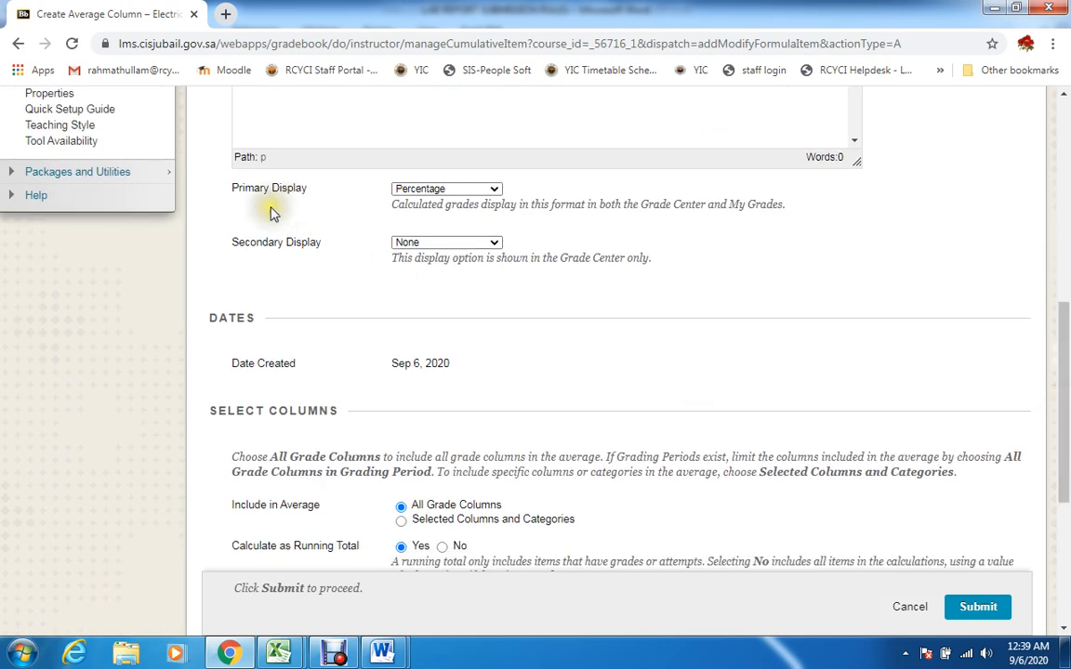
{"action": "left_click", "coordinate": [494, 189]}
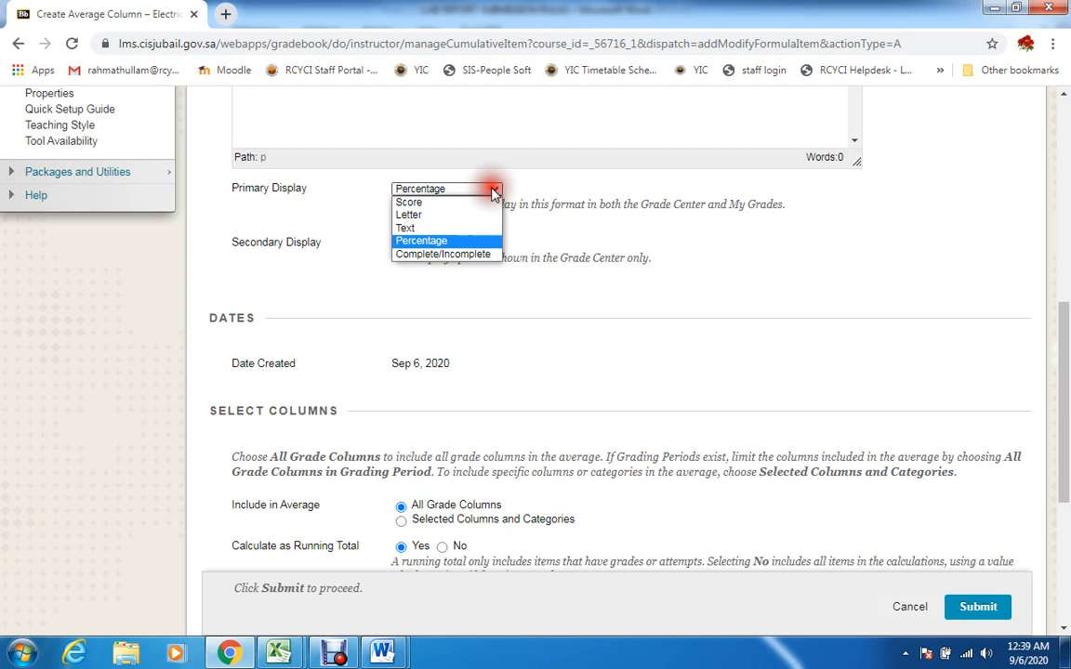
{"action": "left_click", "coordinate": [455, 203]}
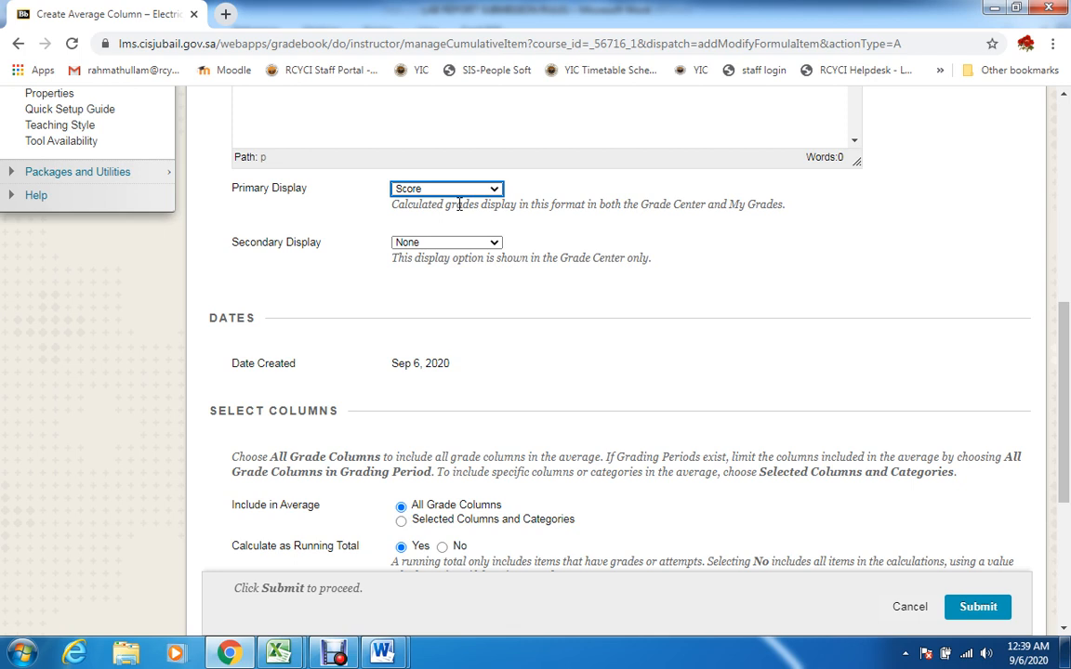
Base the average on selected columns and categories, adding the LAB-1 REPORT and LAB-2 REPORT columns
{"action": "left_click_drag", "start_coordinate": [1061, 400], "coordinate": [1067, 495]}
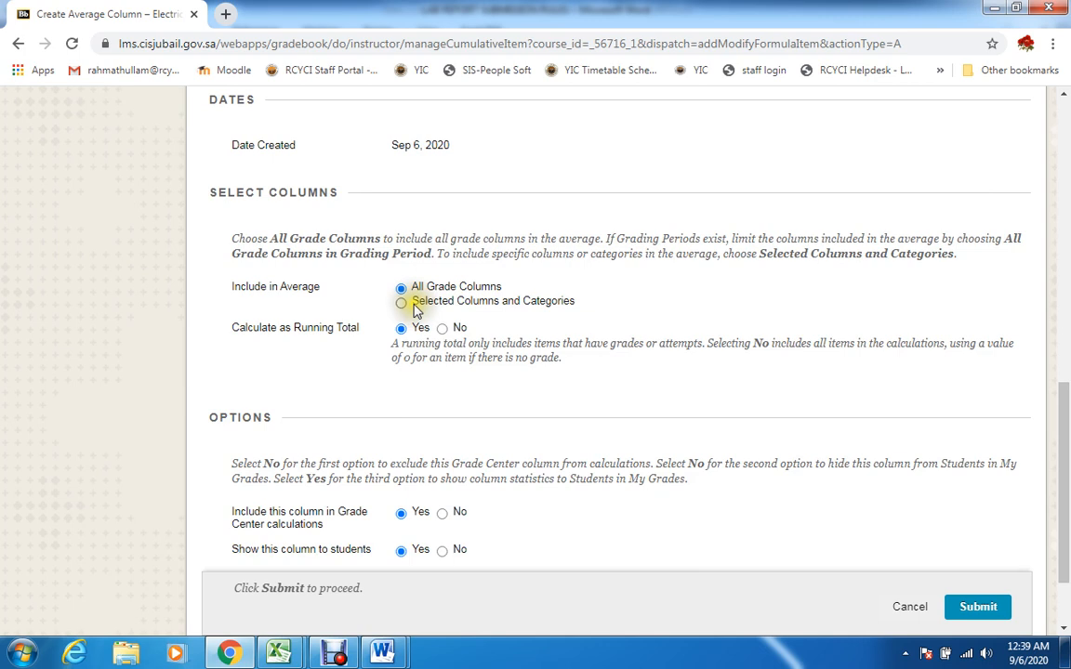
{"action": "left_click", "coordinate": [254, 319]}
{"action": "left_click", "coordinate": [401, 307]}
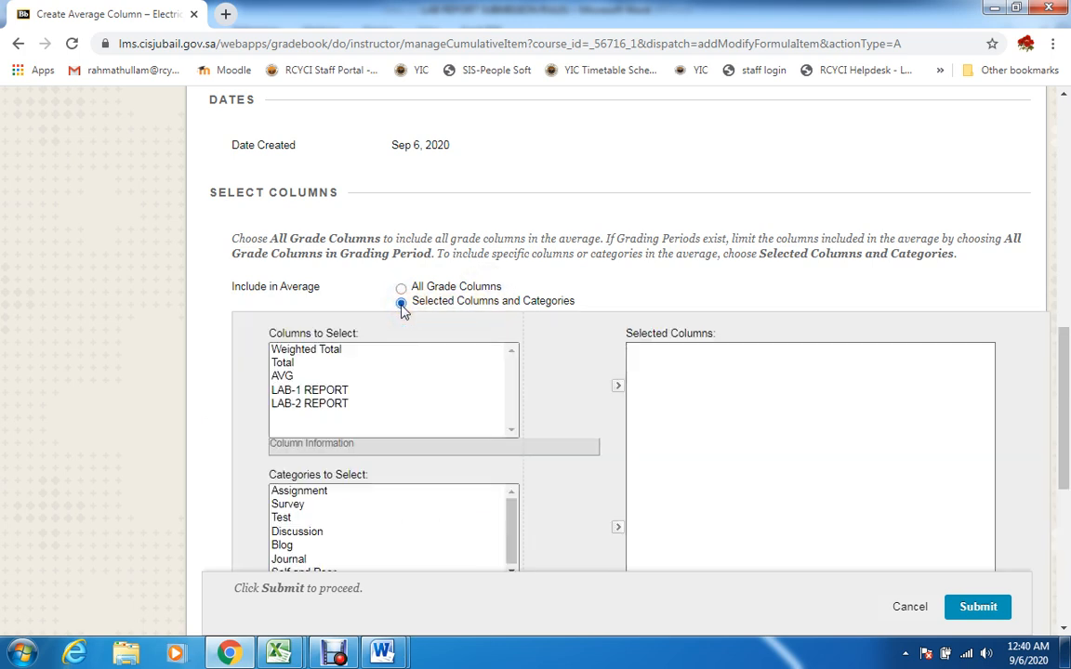
{"action": "left_click_drag", "start_coordinate": [1064, 347], "coordinate": [1063, 359]}
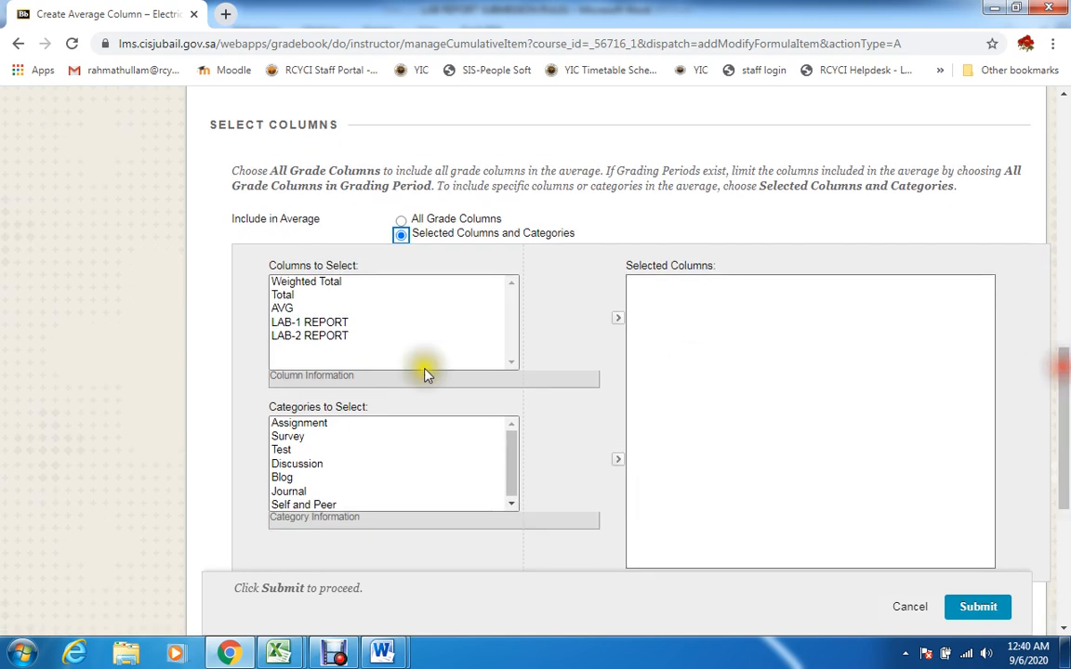
{"action": "left_click", "coordinate": [340, 325]}
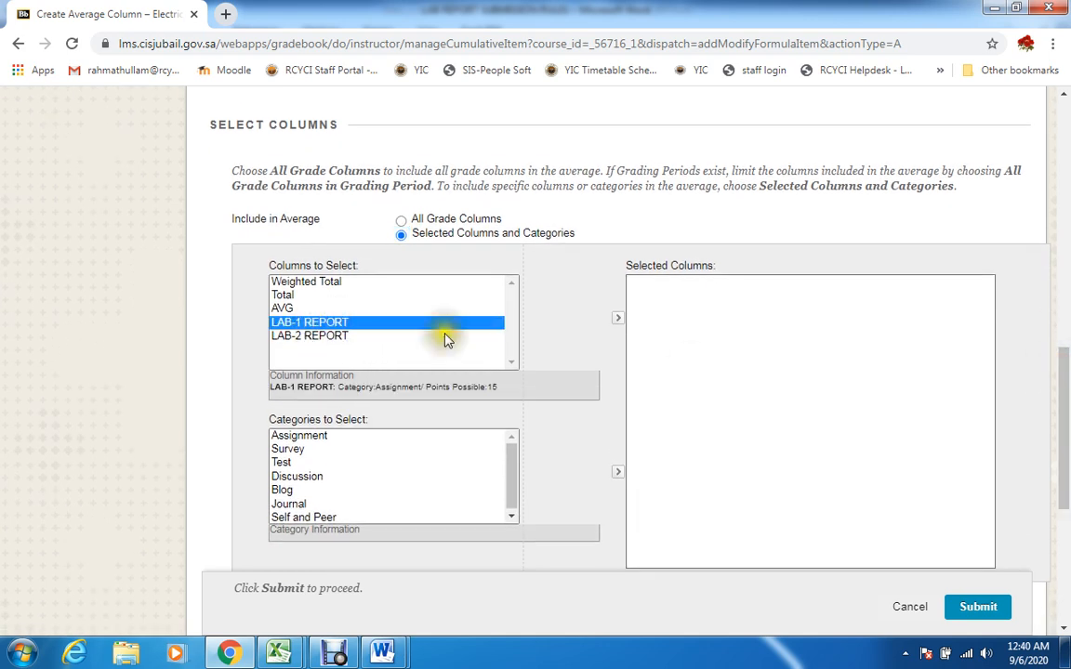
{"action": "left_click", "coordinate": [618, 318]}
{"action": "left_click", "coordinate": [312, 323]}
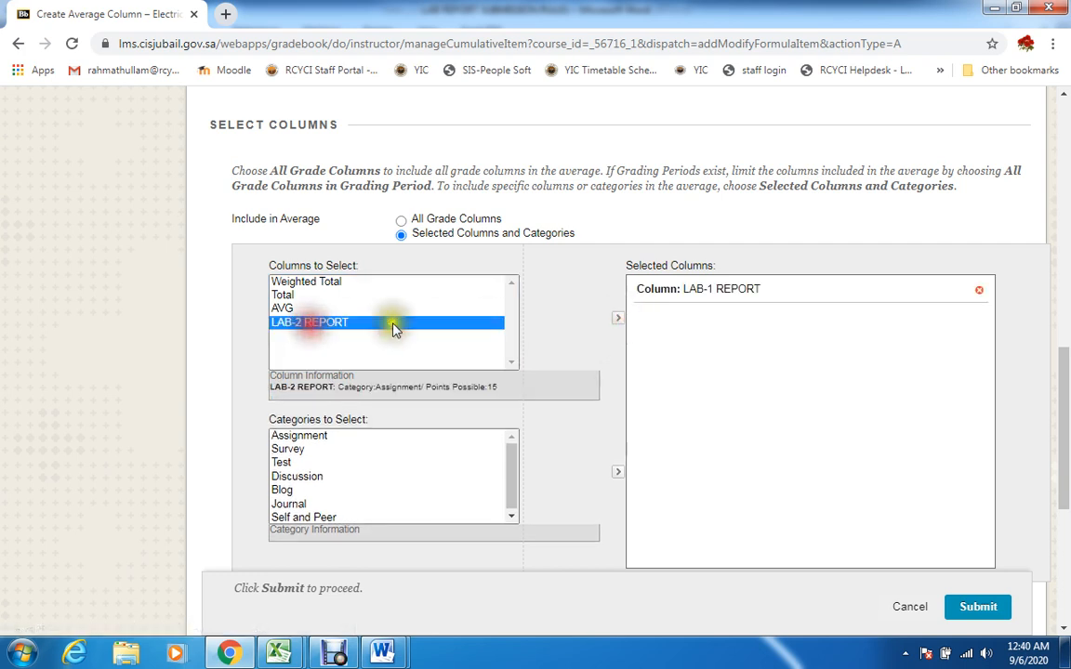
{"action": "left_click", "coordinate": [615, 322]}
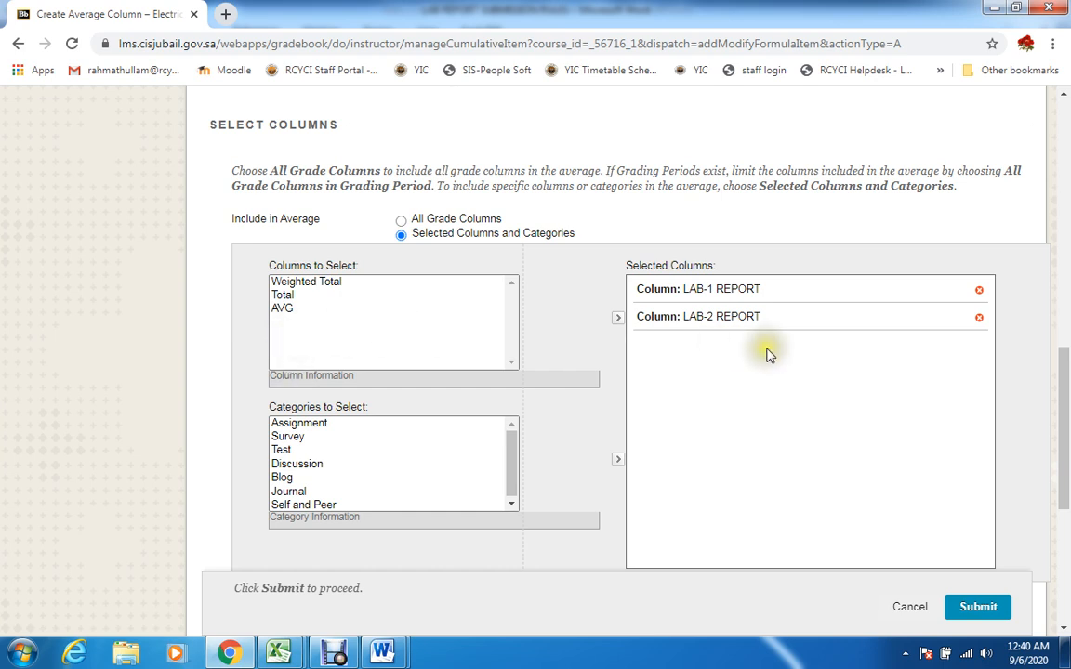
Submit the new average column and check it beside the lab report columns in the Full Grade Center
{"action": "left_click_drag", "start_coordinate": [1064, 372], "coordinate": [1066, 432]}
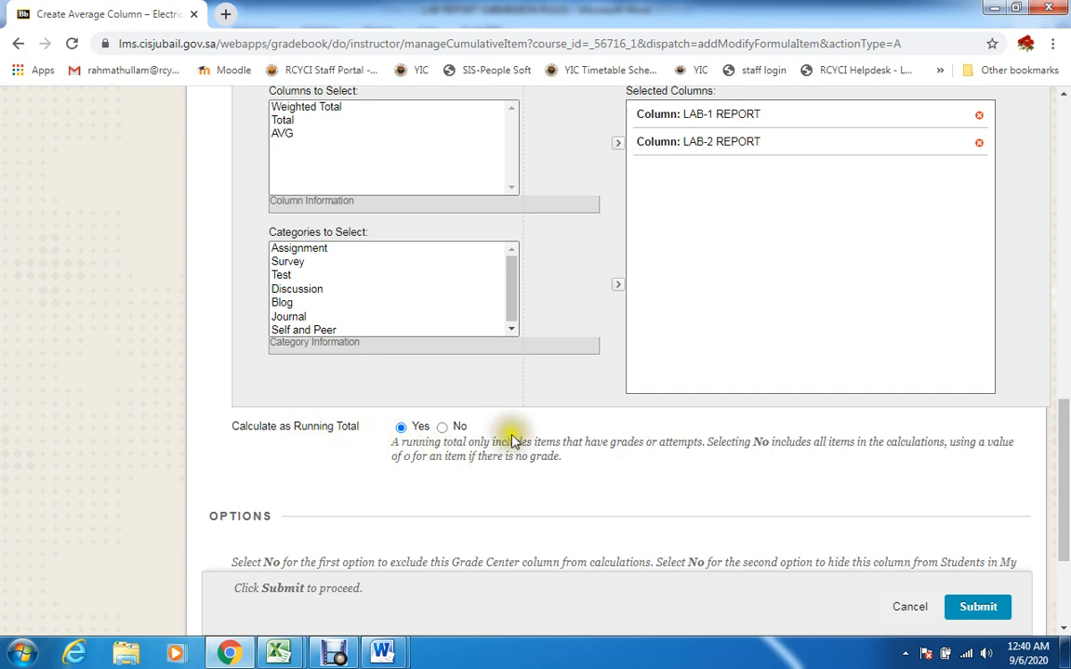
{"action": "left_click", "coordinate": [982, 609]}
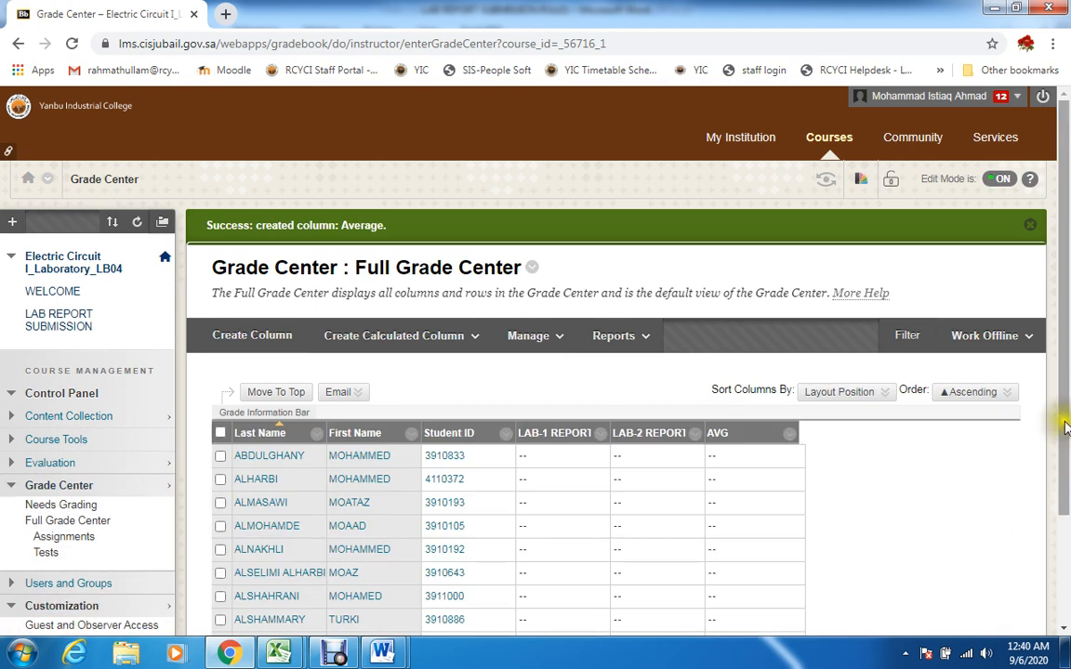
{"action": "scroll", "coordinate": [1060, 426], "scroll_direction": "down", "scroll_amount": 1}
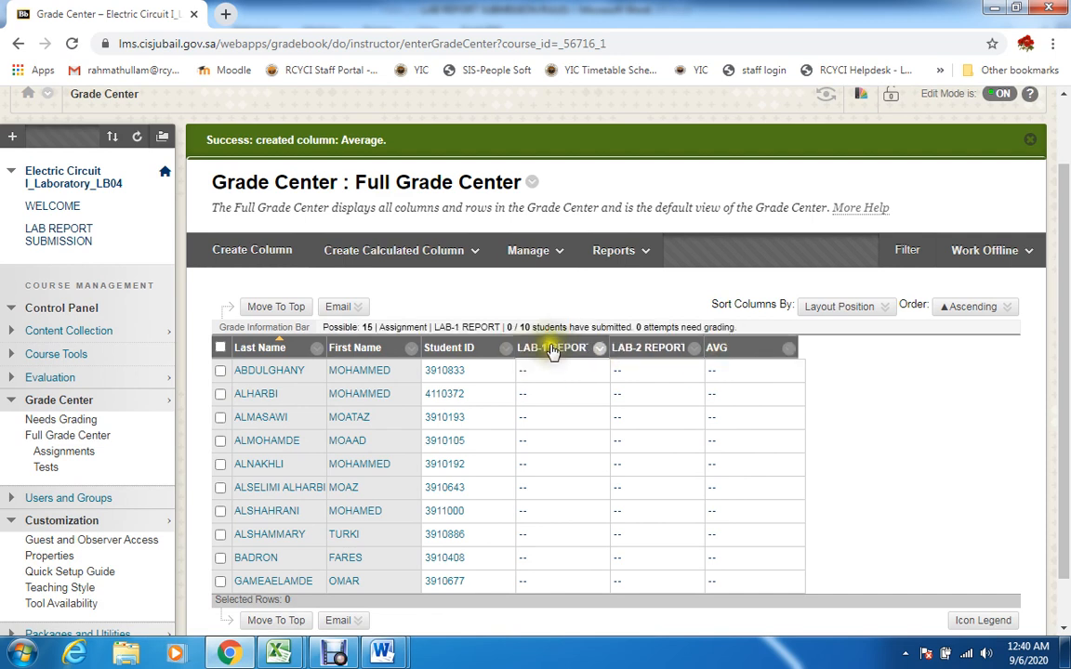
{"action": "left_click", "coordinate": [671, 352]}
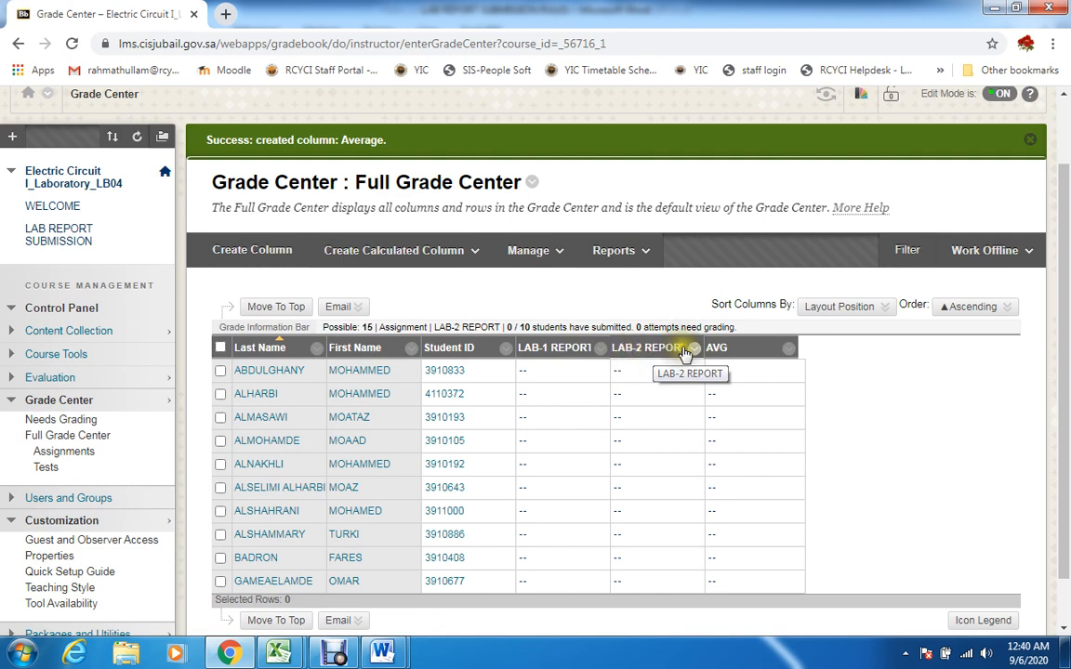
{"action": "left_click_drag", "start_coordinate": [1066, 333], "coordinate": [1055, 426]}
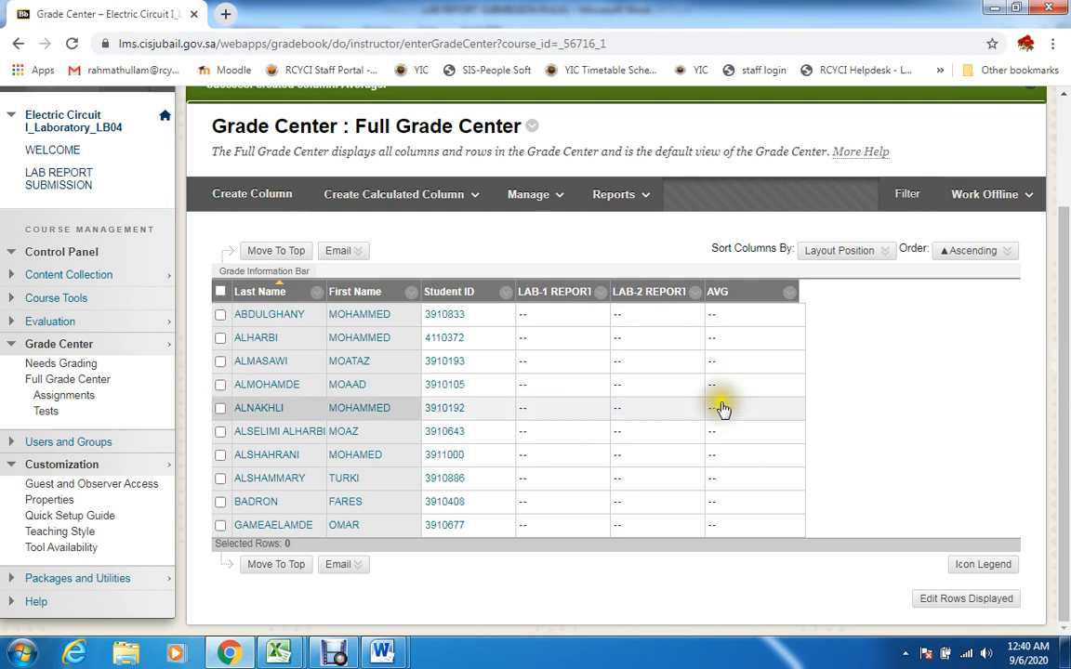
{"action": "mouse_move", "coordinate": [1068, 455]}
{"action": "left_mouse_down"}
{"action": "mouse_move", "coordinate": [1065, 378]}
{"action": "mouse_move", "coordinate": [1064, 449]}
{"action": "left_mouse_up"}
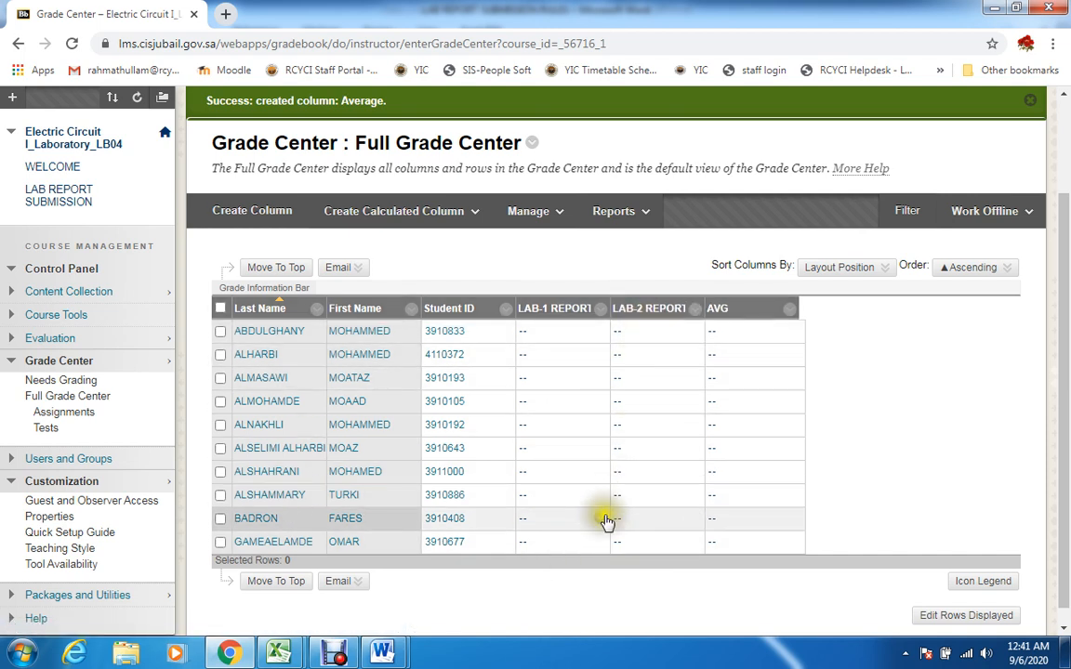
{"action": "left_click", "coordinate": [321, 656]}
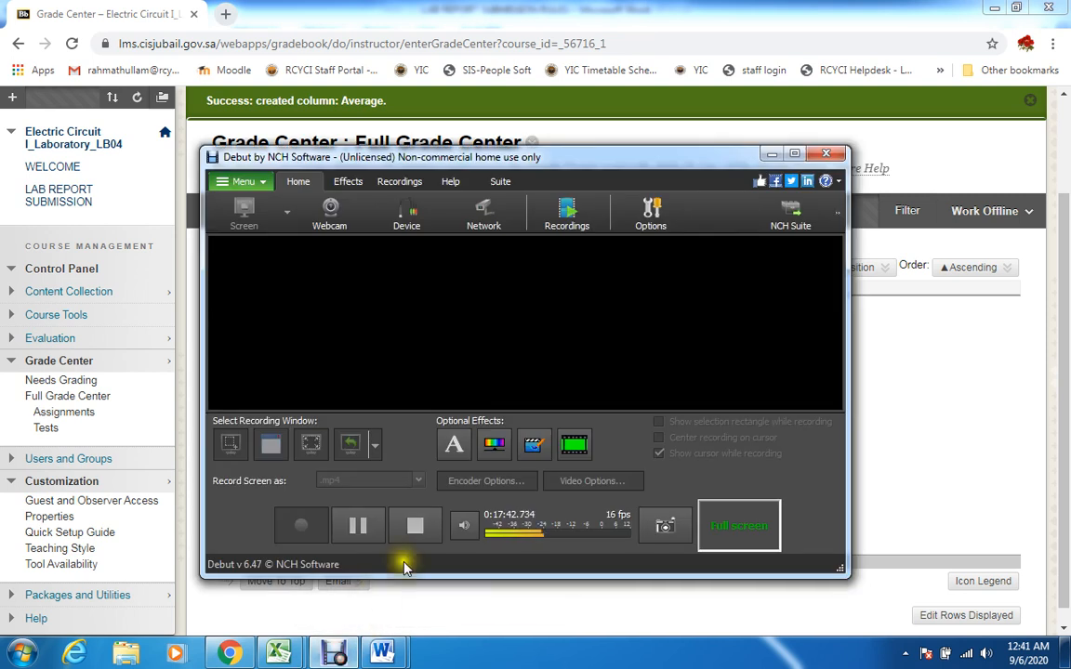
{"action": "left_click", "coordinate": [359, 522]}
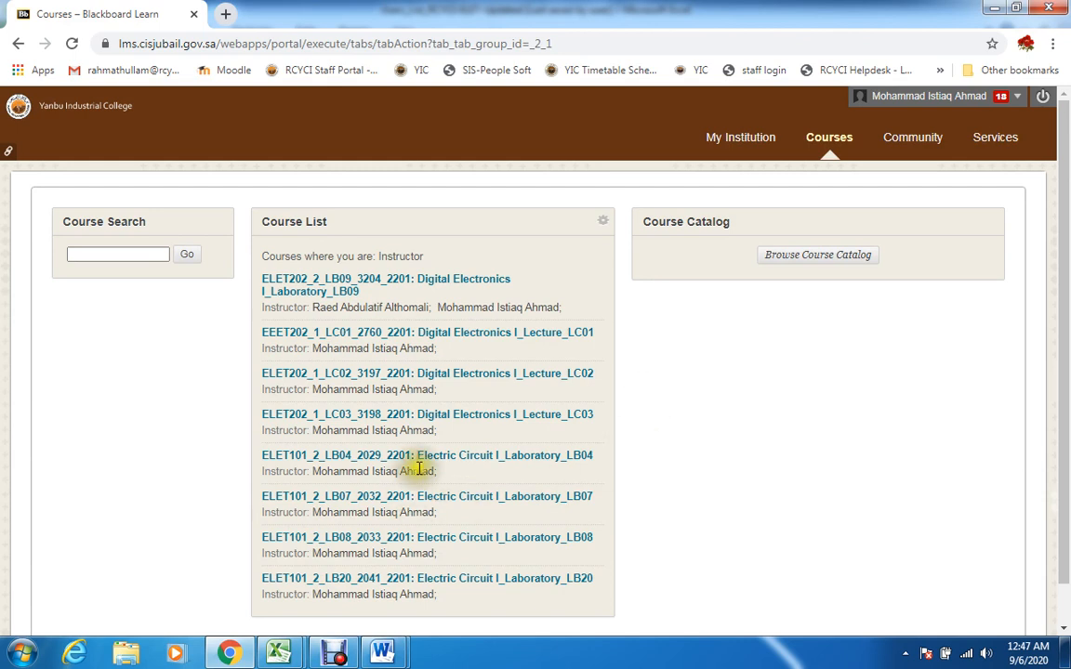
Open the Electric Circuit I_Laboratory_LB04 course and view the LAB-1 REPORT assignment in the LAB REPORT SUBMISSION area
{"action": "left_click", "coordinate": [482, 458]}
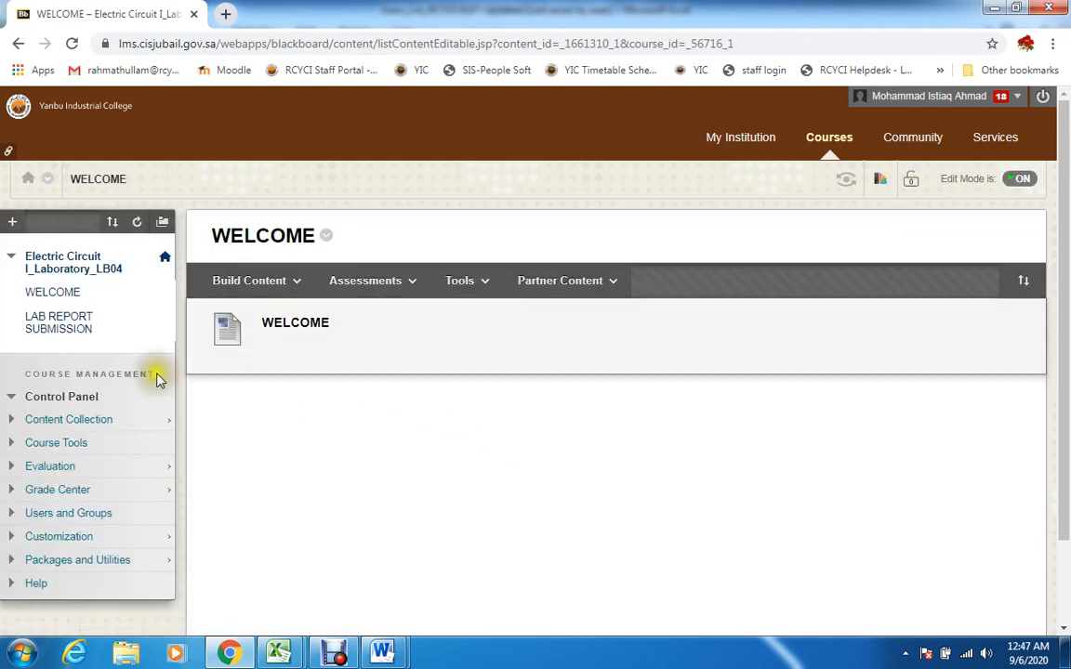
{"action": "left_click", "coordinate": [68, 325]}
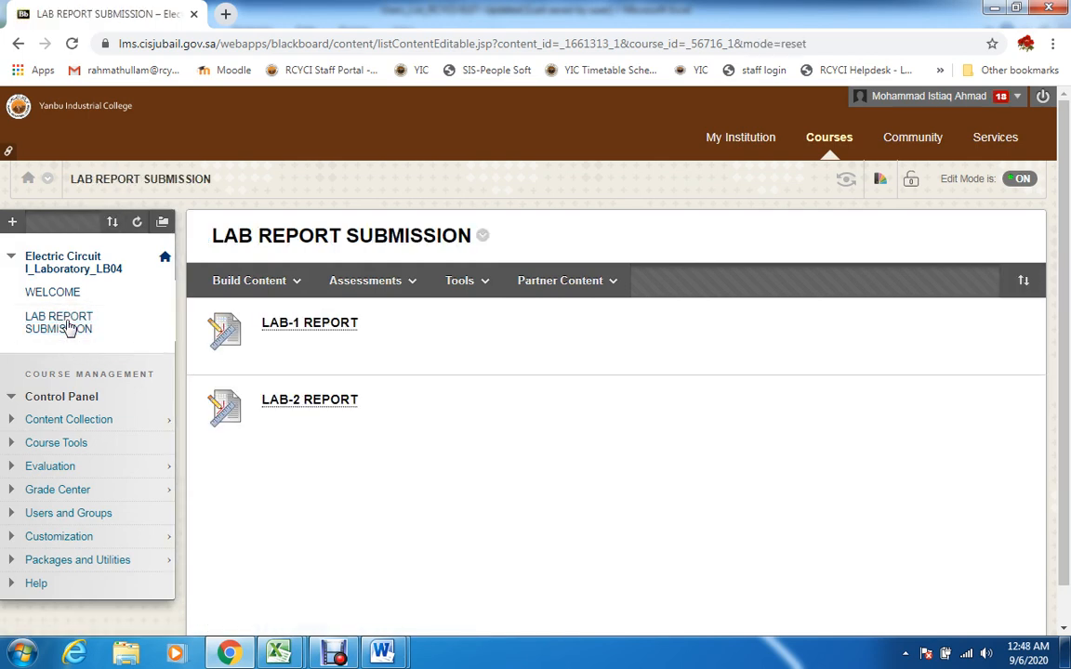
{"action": "left_click_drag", "start_coordinate": [1061, 290], "coordinate": [1063, 358]}
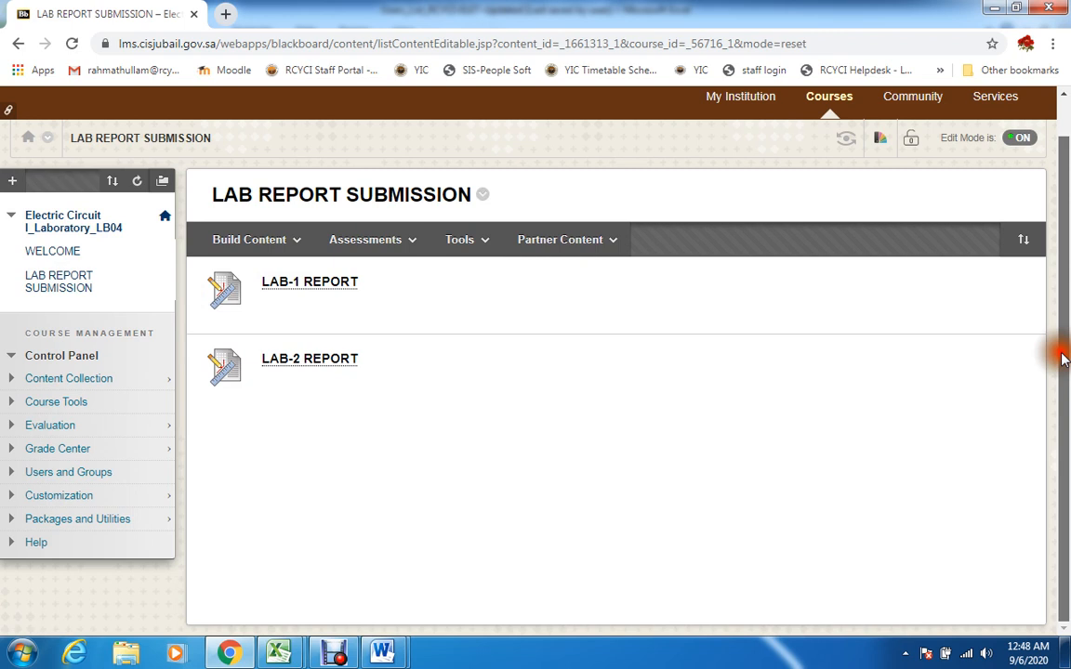
{"action": "left_click", "coordinate": [306, 290]}
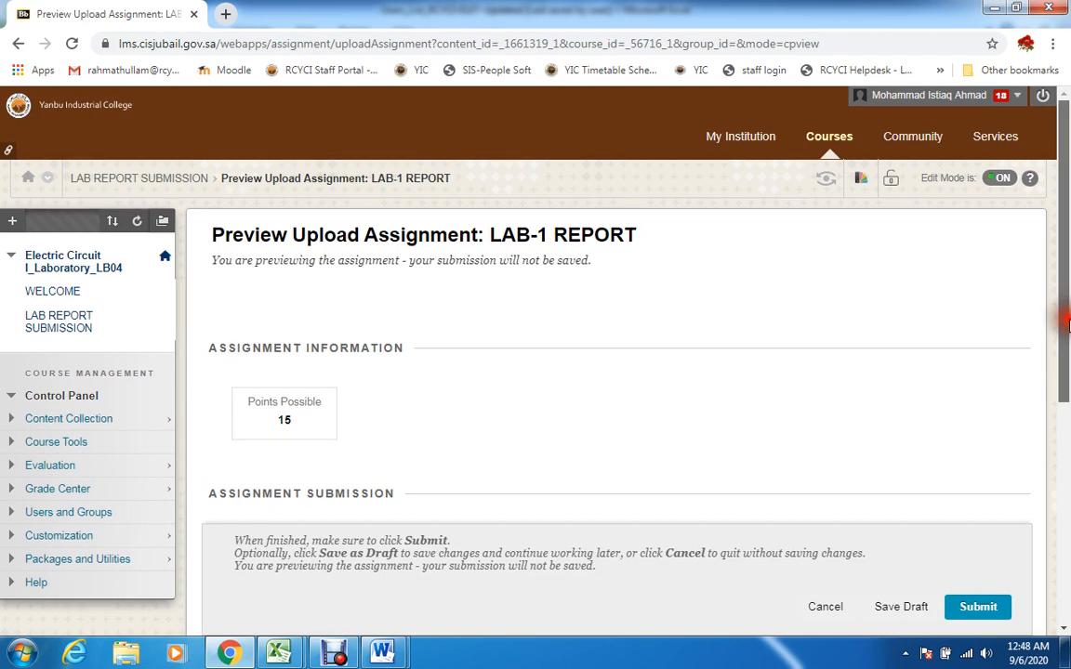
{"action": "left_click", "coordinate": [1065, 404]}
{"action": "left_click_drag", "start_coordinate": [1065, 404], "coordinate": [1065, 289]}
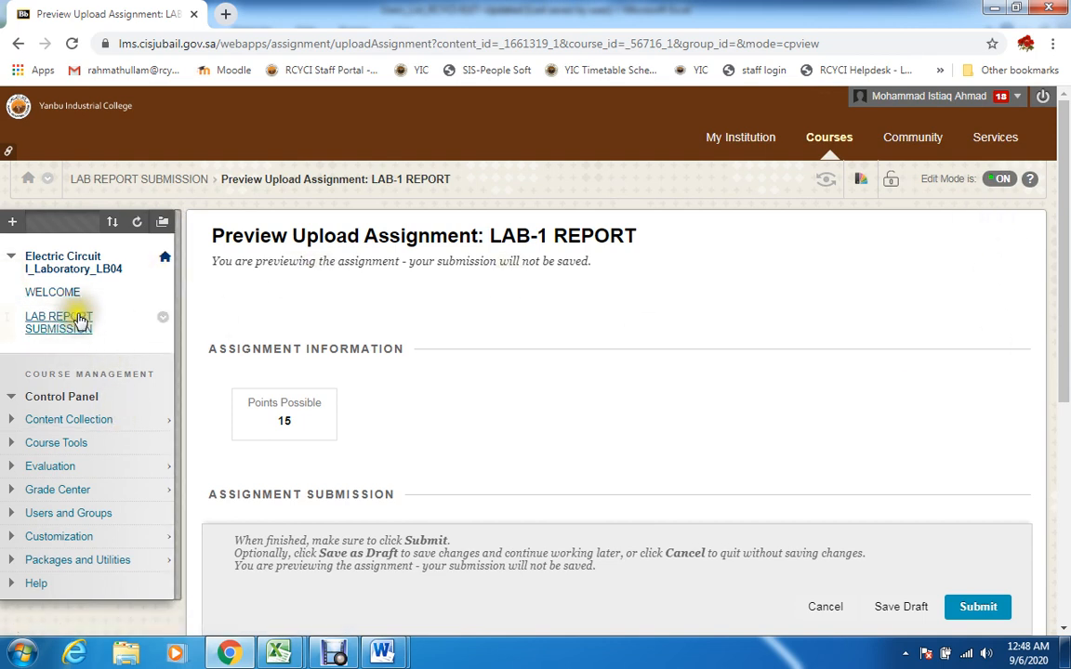
Return to the course home page and open the Full Grade Center to see the submitted lab reports
{"action": "left_click", "coordinate": [166, 261]}
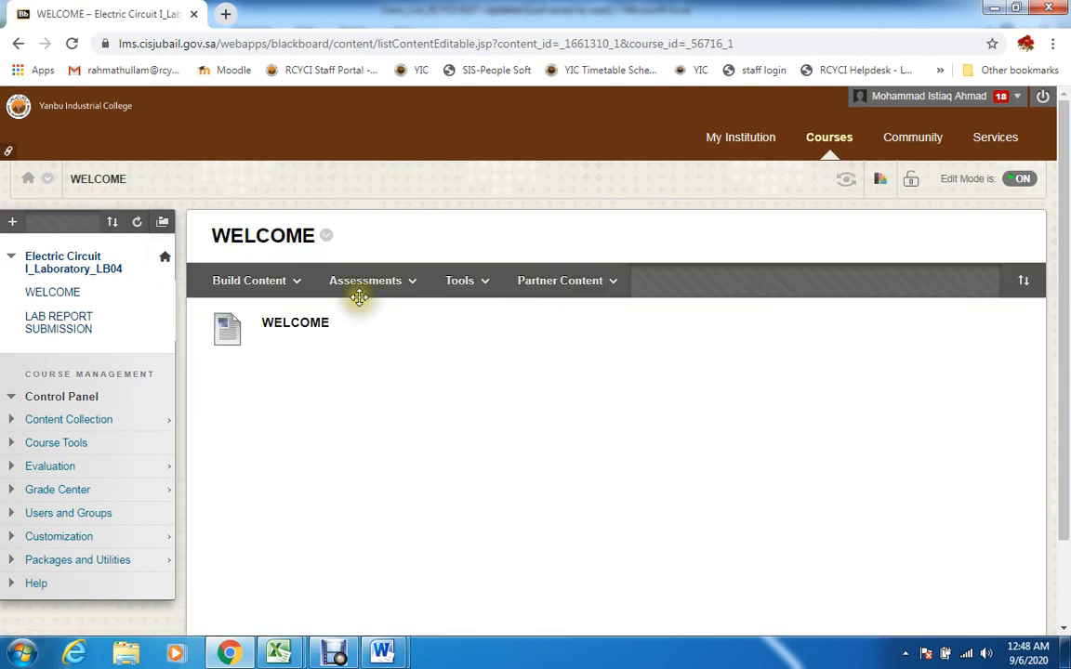
{"action": "left_click_drag", "start_coordinate": [1064, 306], "coordinate": [1066, 397]}
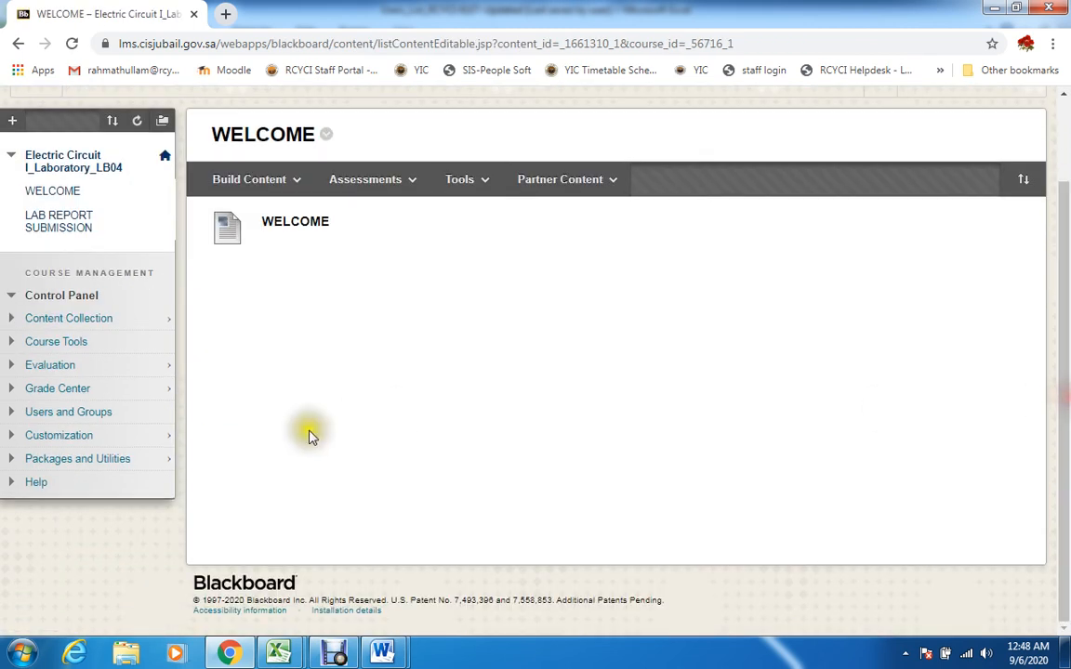
{"action": "left_click", "coordinate": [66, 392]}
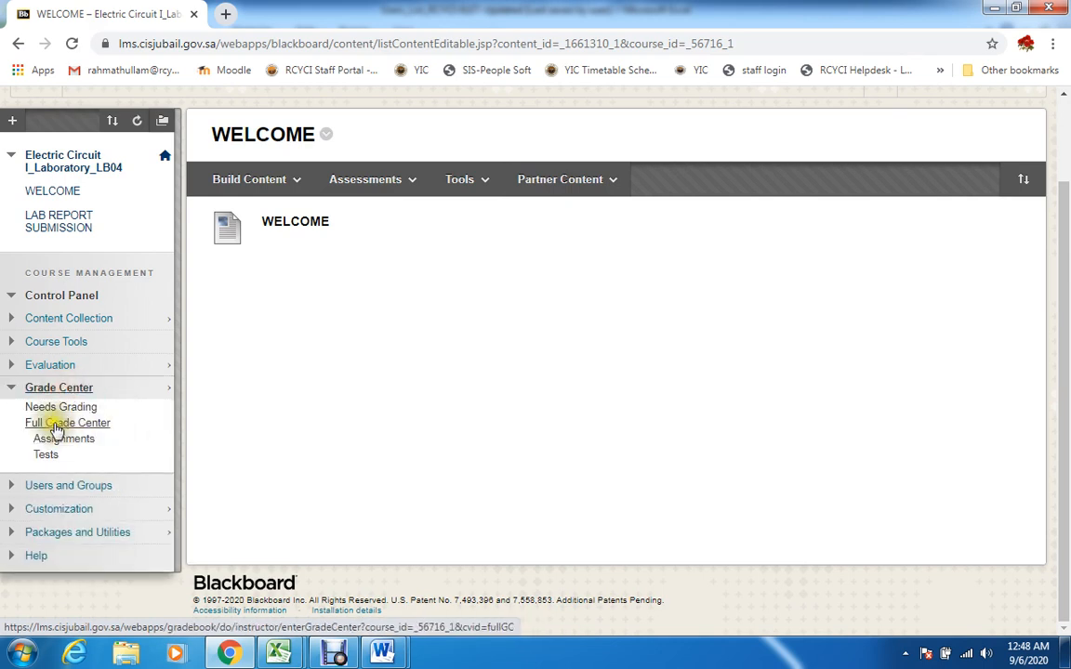
{"action": "left_click", "coordinate": [82, 425]}
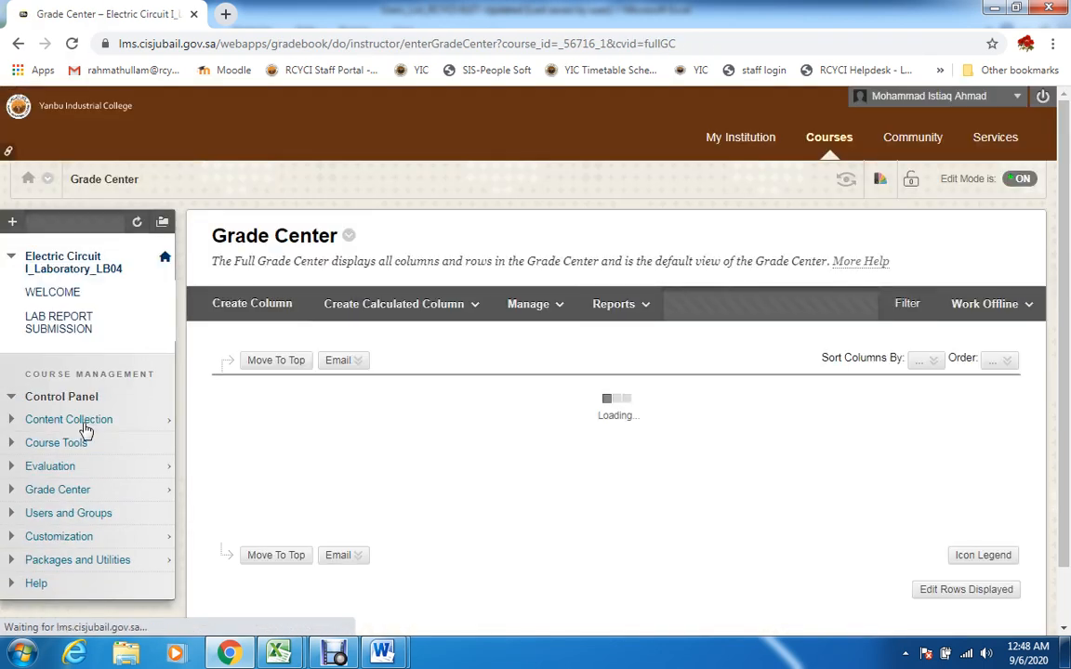
{"action": "scroll", "coordinate": [1067, 330], "scroll_direction": "down", "scroll_amount": 2}
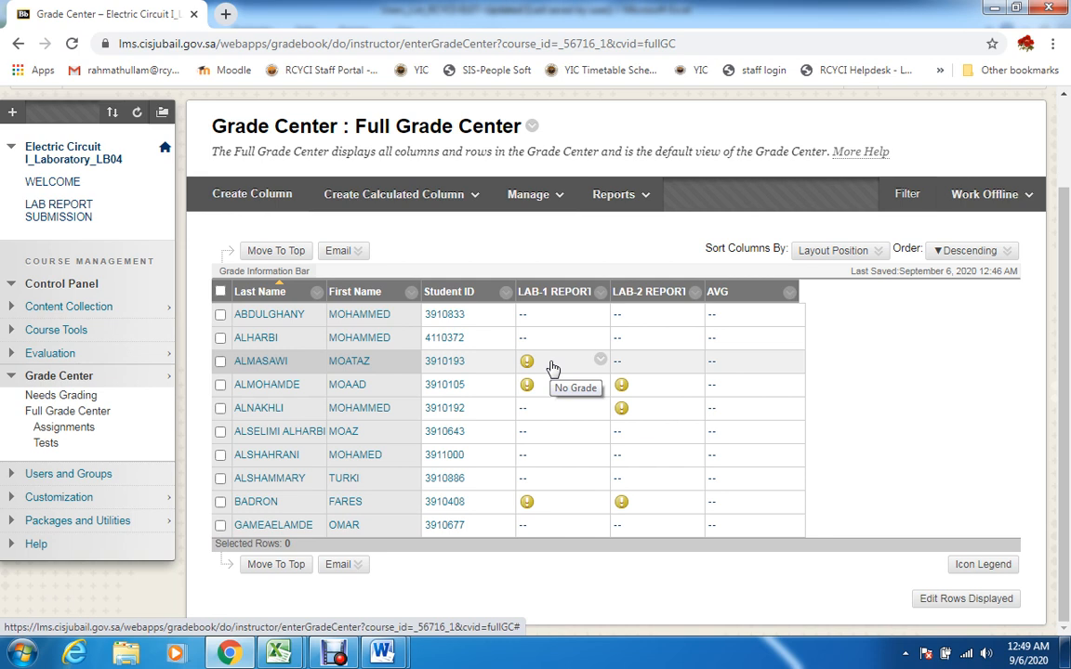
Open the 9/6/20 LAB-1 REPORT attempt of the student in the third row and look over the submitted document
{"action": "left_click", "coordinate": [603, 360]}
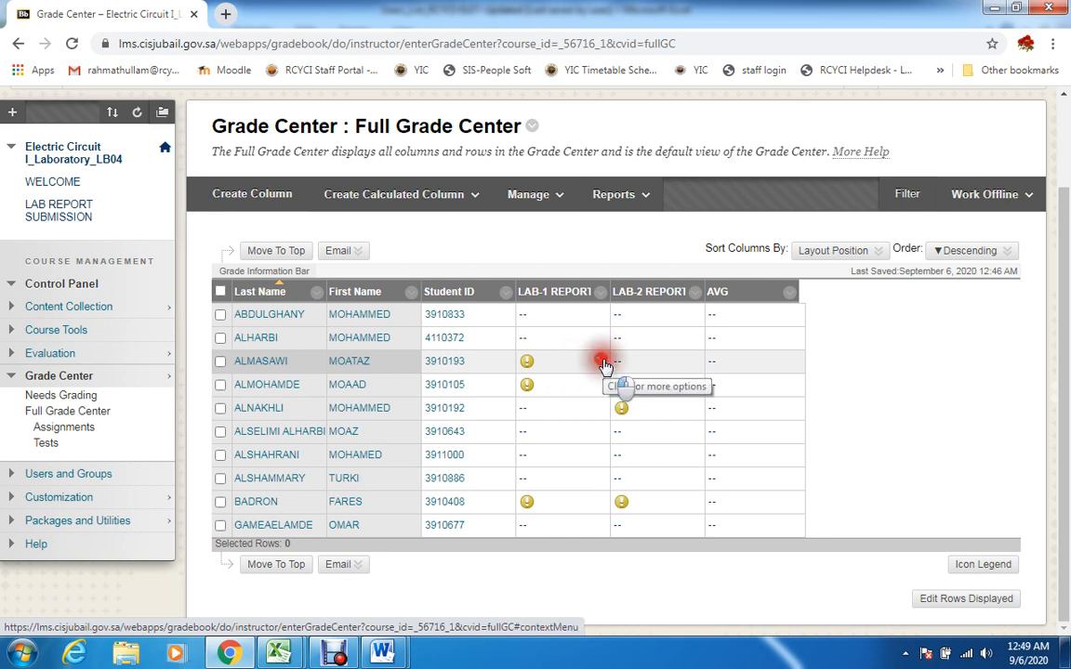
{"action": "left_click", "coordinate": [603, 360]}
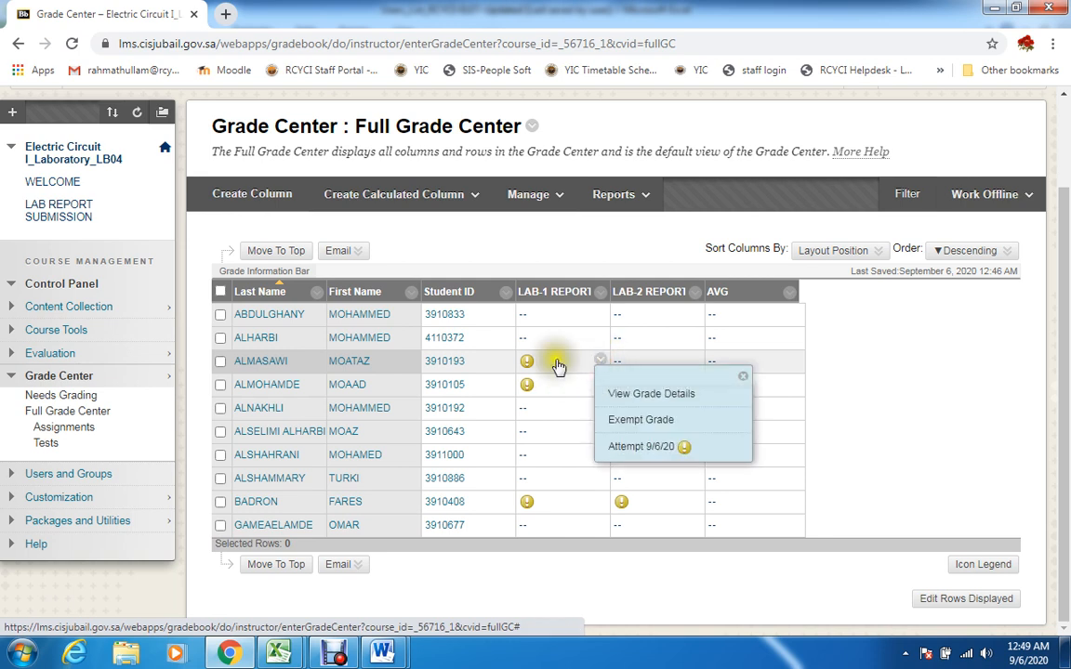
{"action": "left_click", "coordinate": [640, 448]}
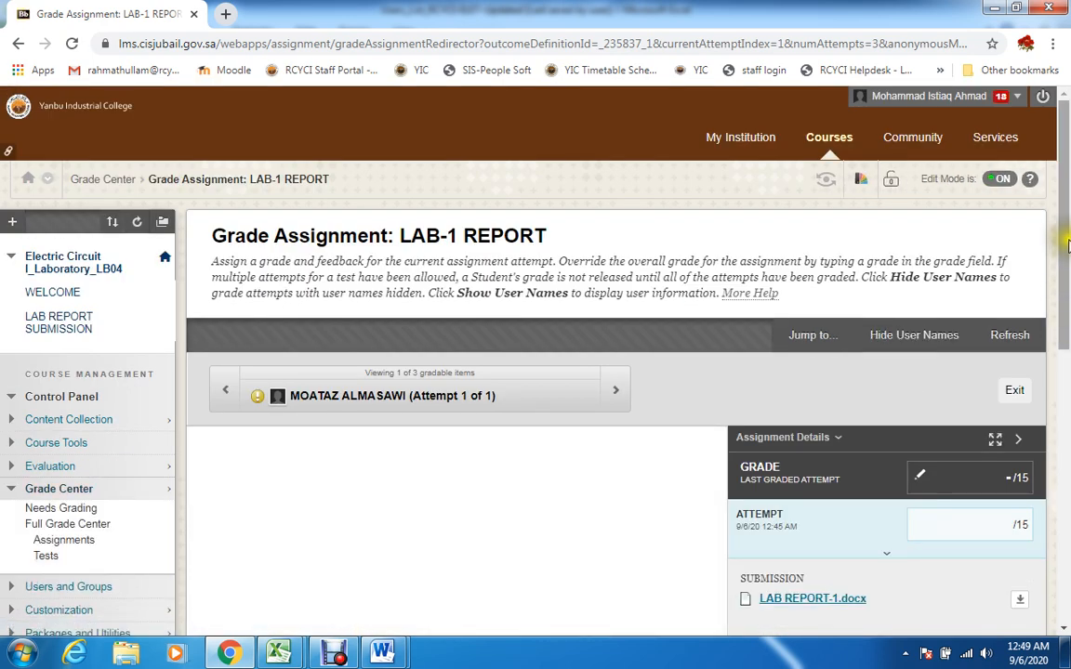
{"action": "scroll", "coordinate": [1065, 243], "scroll_direction": "down", "scroll_amount": 2}
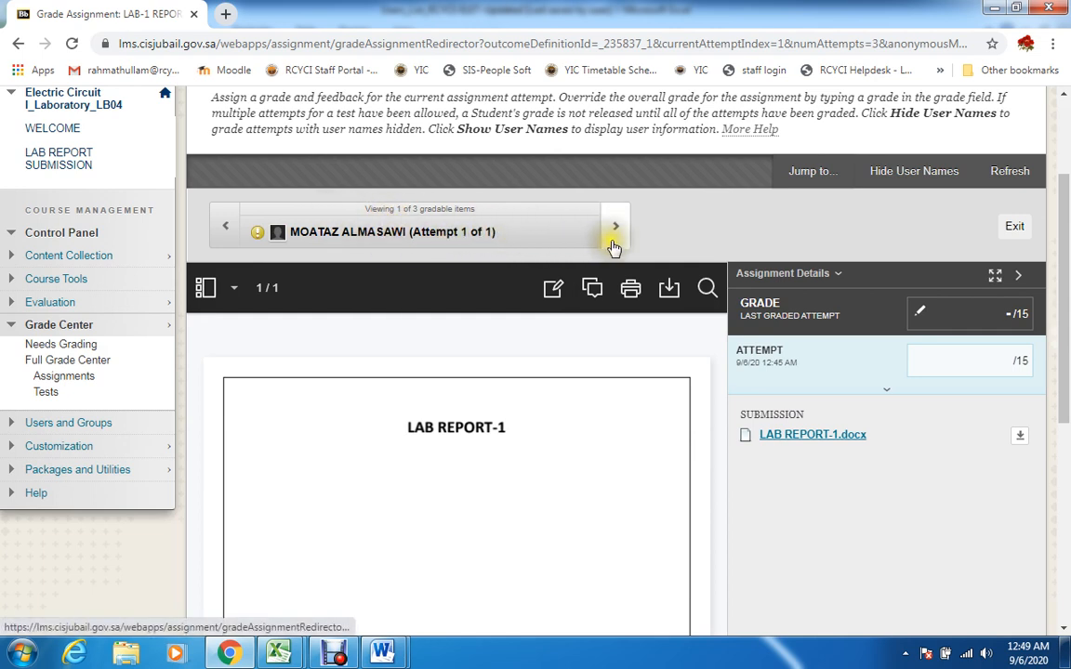
{"action": "scroll", "coordinate": [481, 323], "scroll_direction": "down", "scroll_amount": 2}
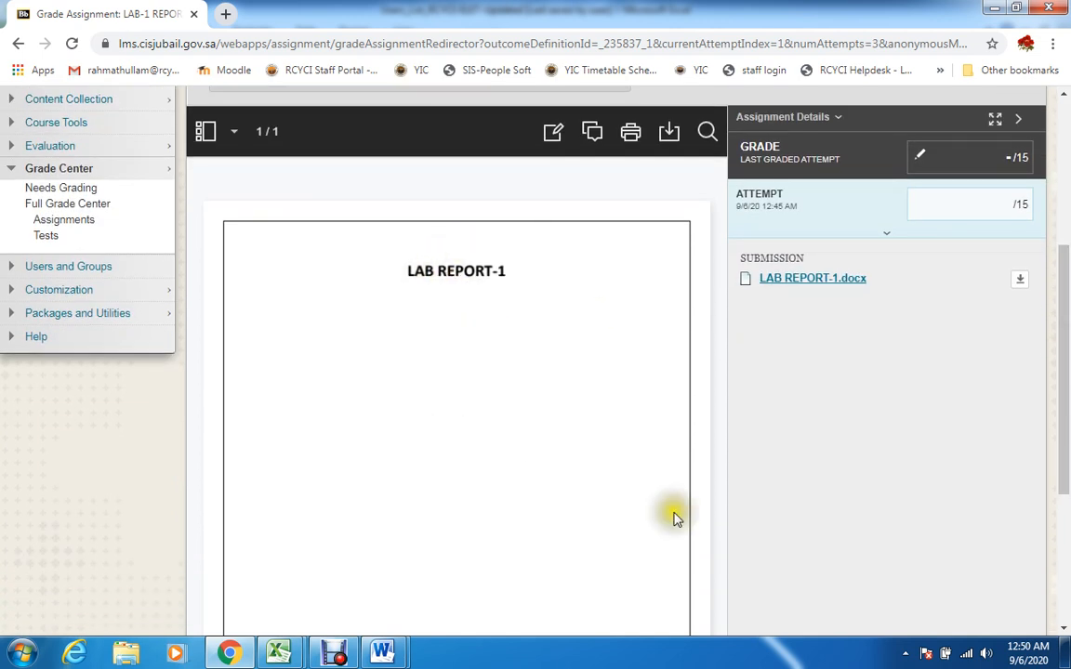
{"action": "scroll", "coordinate": [930, 295], "scroll_direction": "up", "scroll_amount": 2}
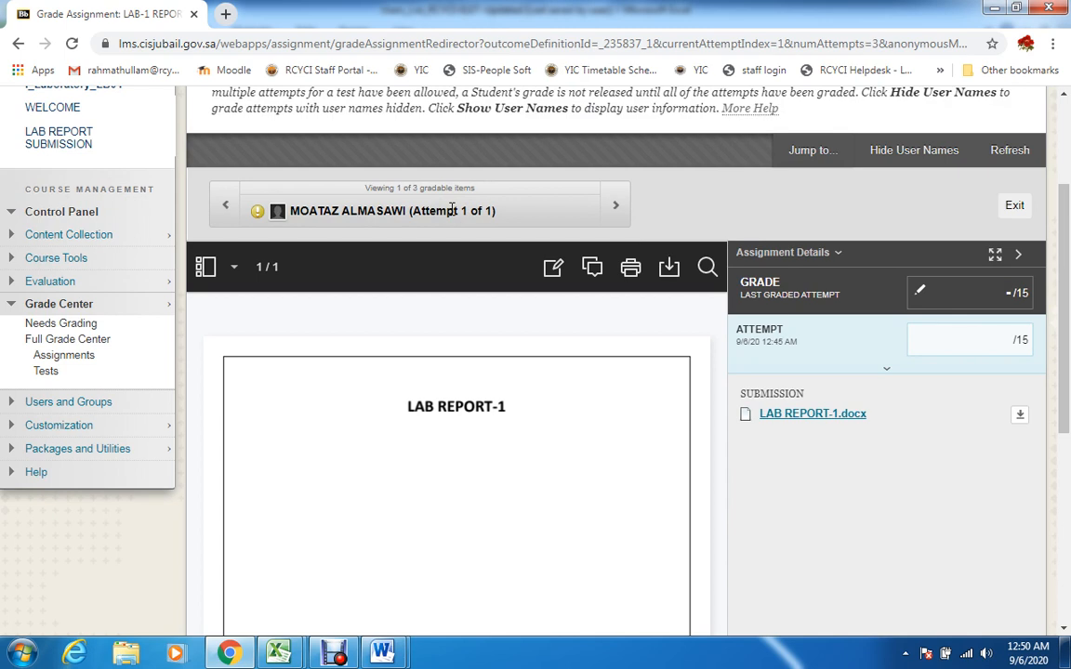
{"action": "left_click_drag", "start_coordinate": [1062, 390], "coordinate": [1067, 417]}
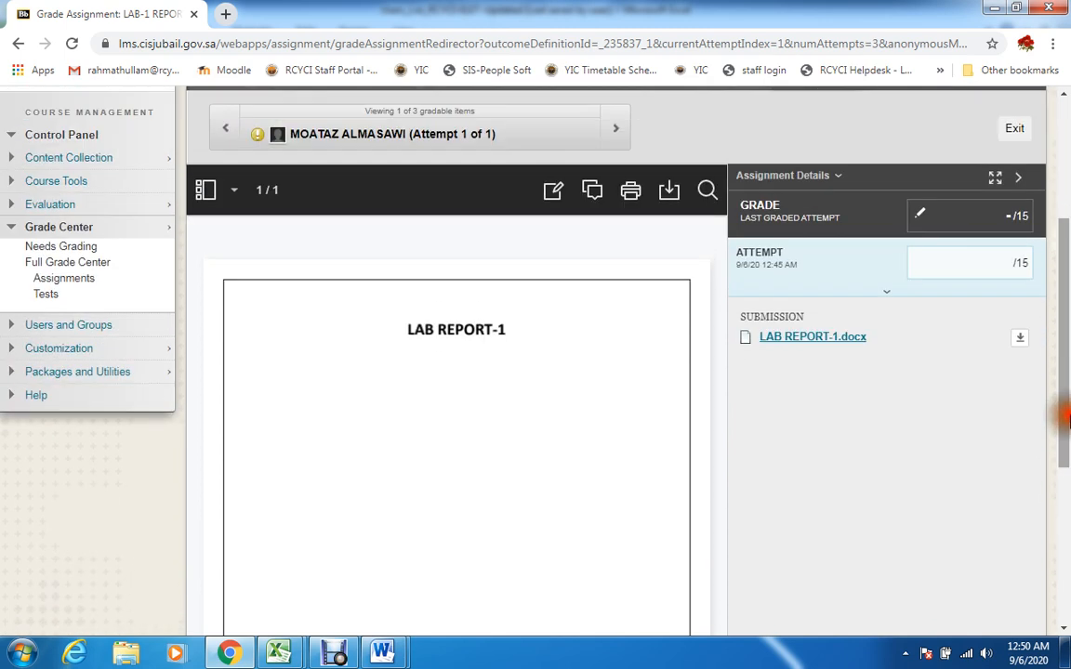
Annotate the submitted report with the Draw tool, making four blue slanted strokes near the LAB REPORT-1 title
{"action": "left_click", "coordinate": [555, 196]}
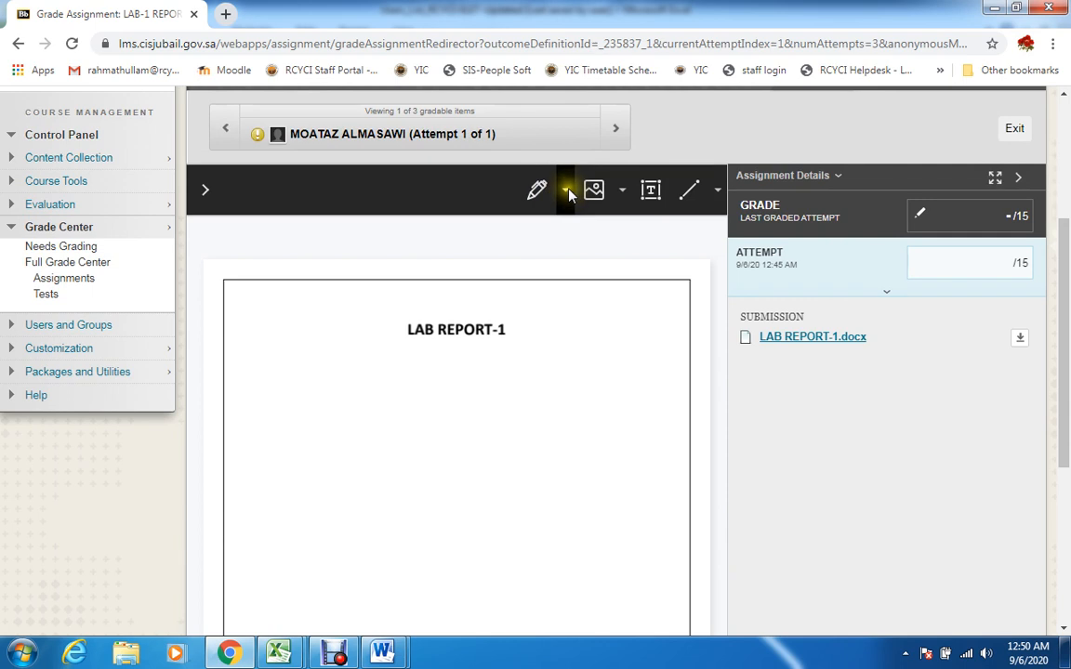
{"action": "left_click", "coordinate": [205, 188]}
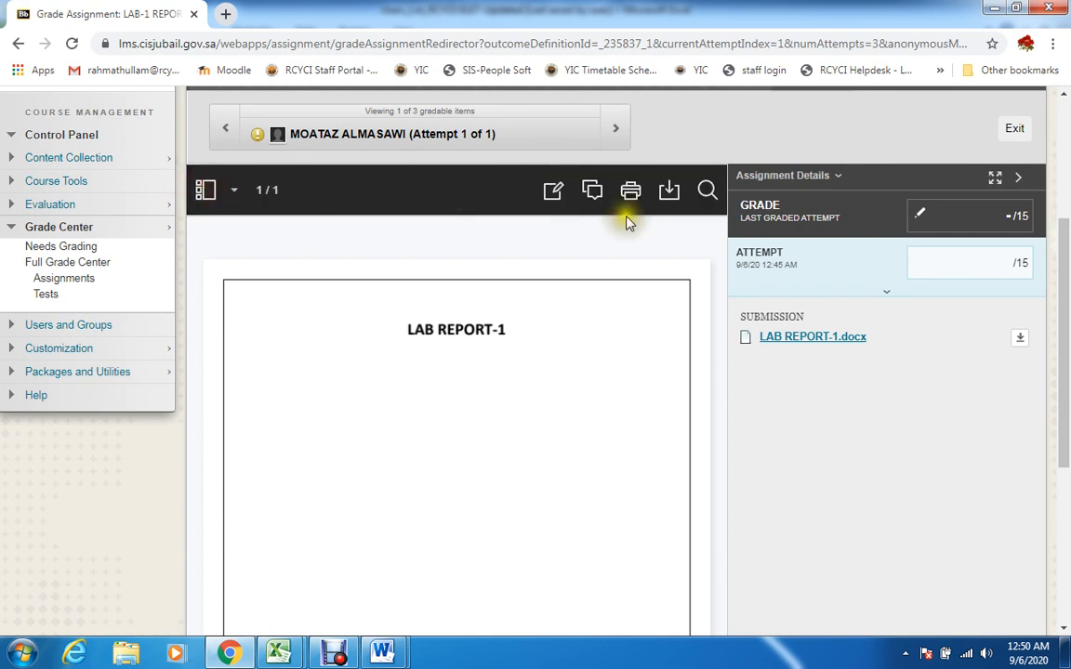
{"action": "left_click", "coordinate": [555, 195]}
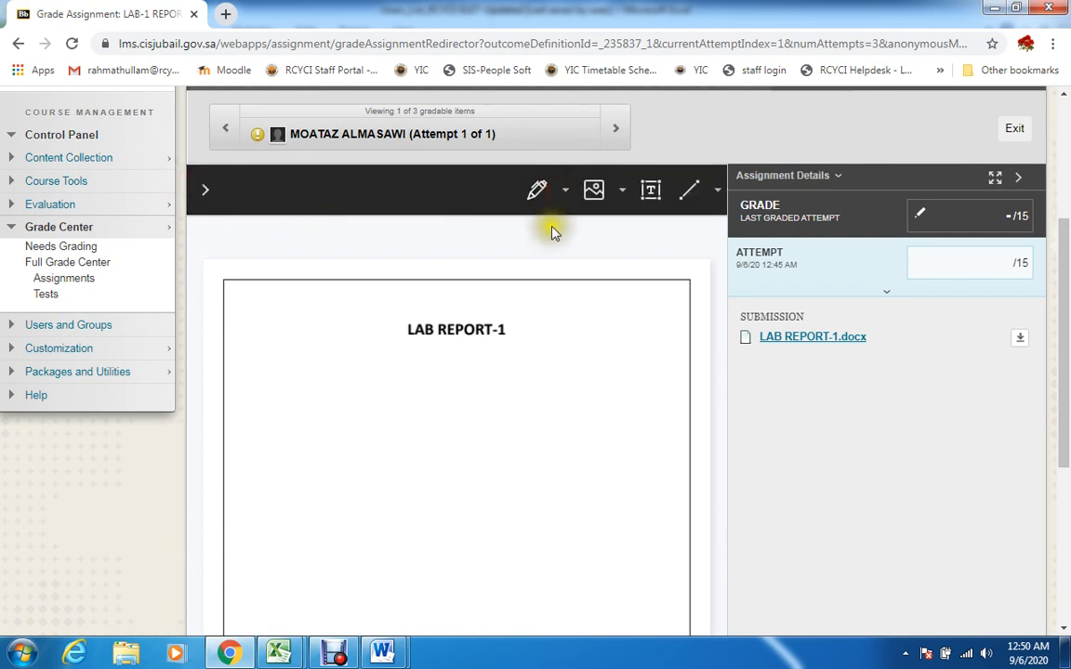
{"action": "left_click", "coordinate": [570, 199]}
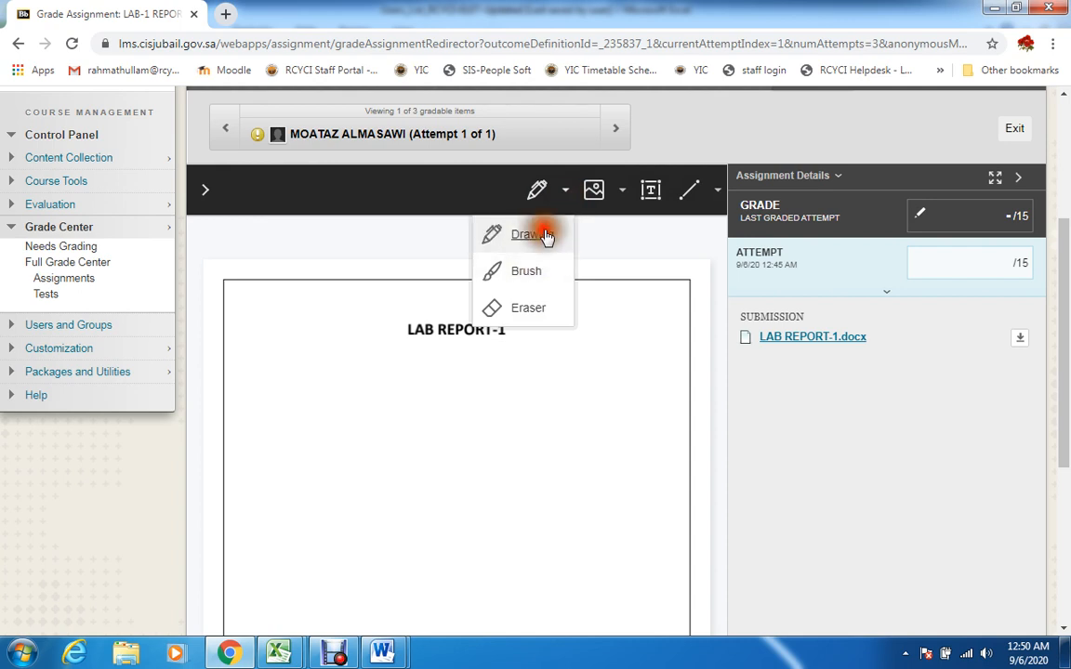
{"action": "left_click", "coordinate": [545, 234]}
{"action": "left_click", "coordinate": [554, 233]}
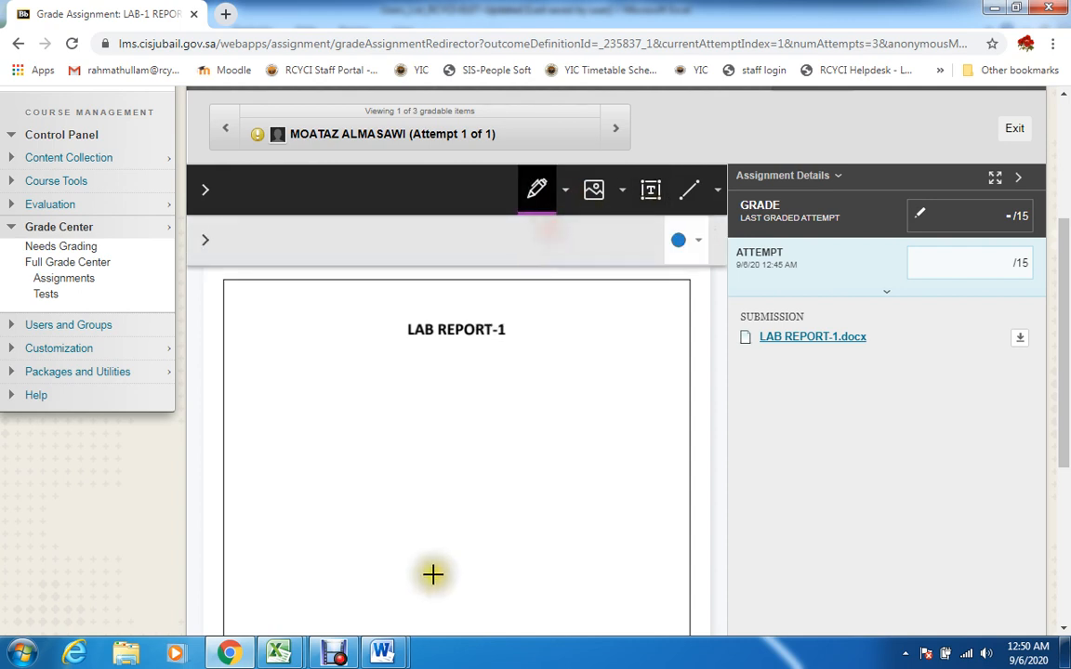
{"action": "left_click_drag", "start_coordinate": [345, 379], "coordinate": [548, 327]}
{"action": "mouse_move", "coordinate": [449, 419]}
{"action": "left_mouse_down"}
{"action": "mouse_move", "coordinate": [577, 361]}
{"action": "mouse_move", "coordinate": [642, 349]}
{"action": "left_mouse_up"}
{"action": "left_click_drag", "start_coordinate": [465, 485], "coordinate": [663, 416]}
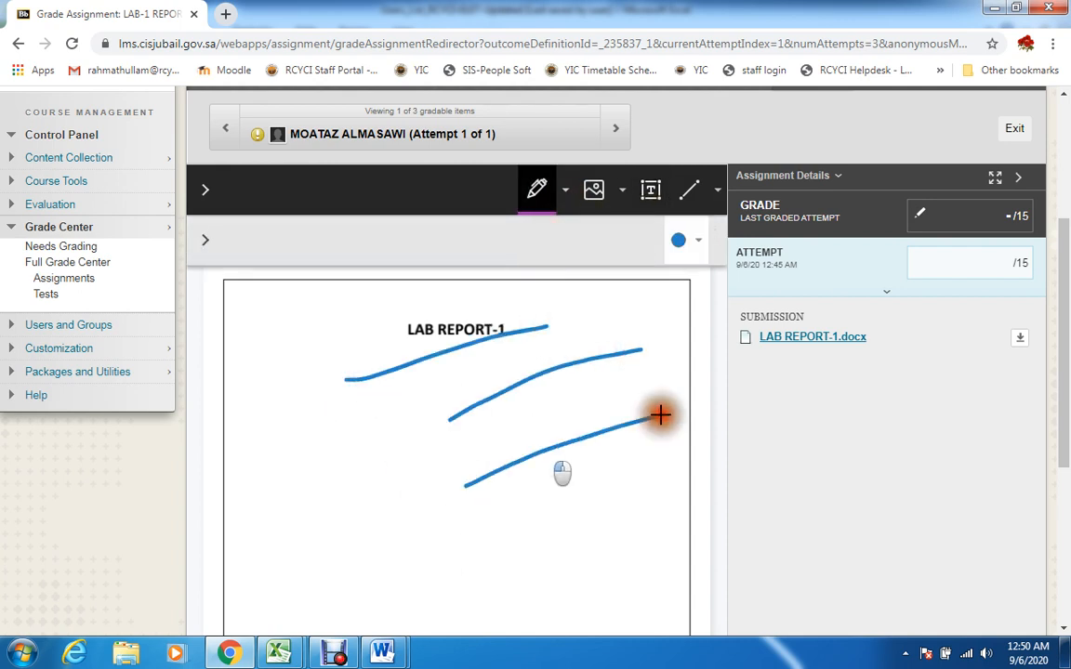
{"action": "left_click_drag", "start_coordinate": [459, 546], "coordinate": [528, 501]}
Draw a large check mark, a small cross and a circled cross below the slanted strokes on the report
{"action": "scroll", "coordinate": [966, 388], "scroll_direction": "down", "scroll_amount": 3}
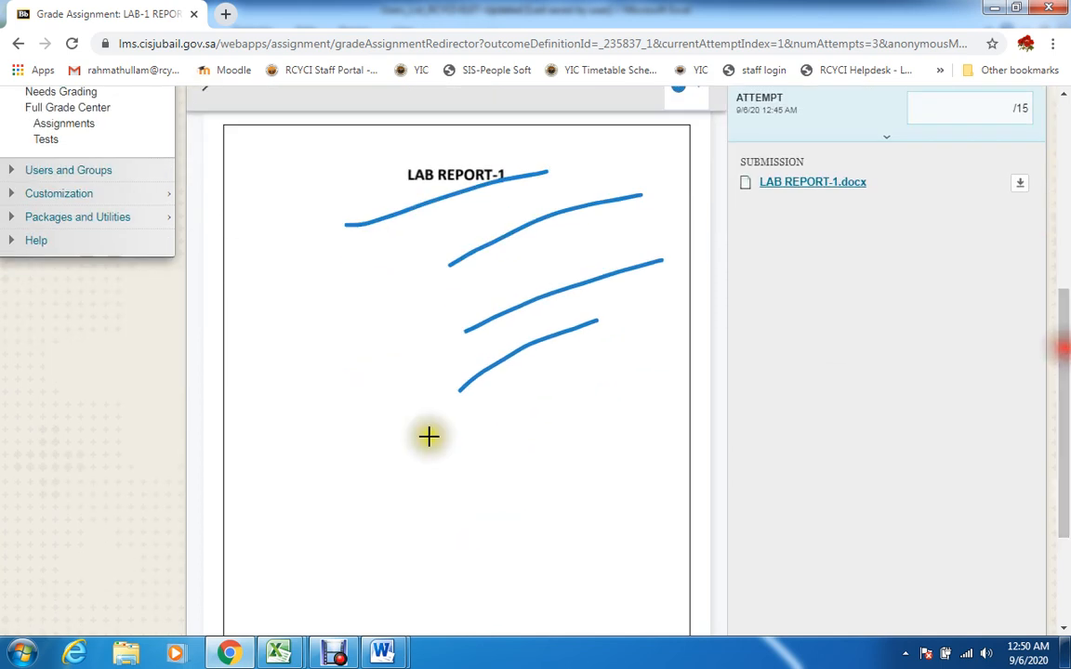
{"action": "left_click_drag", "start_coordinate": [283, 438], "coordinate": [432, 354]}
{"action": "left_click_drag", "start_coordinate": [390, 482], "coordinate": [444, 444]}
{"action": "mouse_move", "coordinate": [398, 452]}
{"action": "left_mouse_down"}
{"action": "mouse_move", "coordinate": [421, 476]}
{"action": "mouse_move", "coordinate": [423, 517]}
{"action": "mouse_move", "coordinate": [410, 527]}
{"action": "left_mouse_up"}
{"action": "mouse_move", "coordinate": [516, 469]}
{"action": "left_mouse_down"}
{"action": "mouse_move", "coordinate": [441, 520]}
{"action": "mouse_move", "coordinate": [489, 514]}
{"action": "left_mouse_up"}
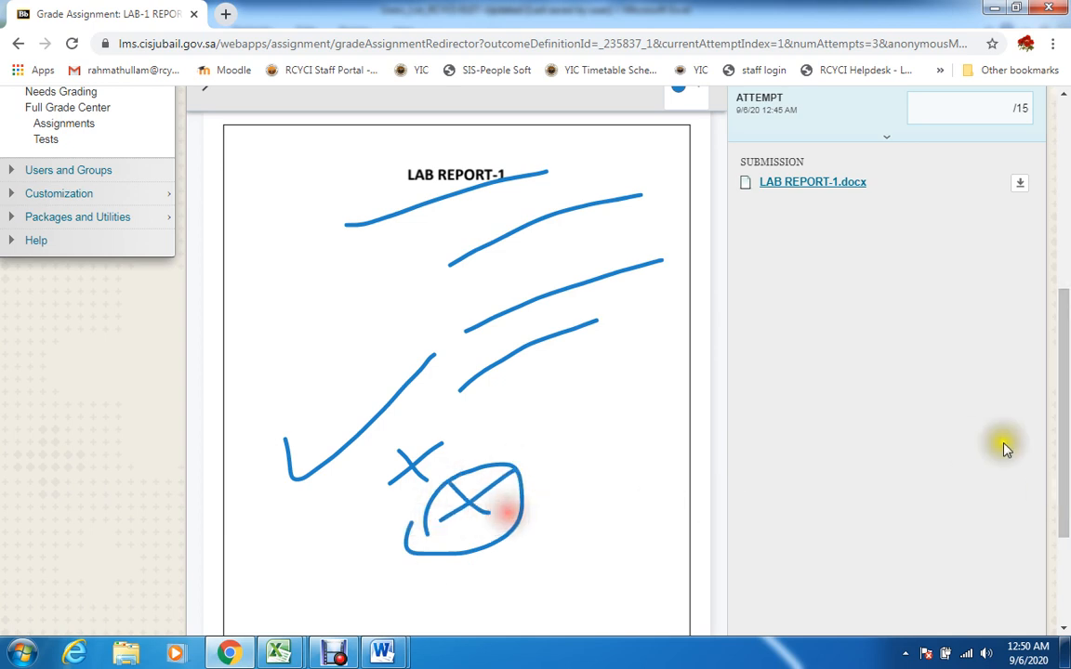
Enter a grade of 10 out of 15 for the annotated LAB-1 REPORT attempt
{"action": "scroll", "coordinate": [1059, 471], "scroll_direction": "up", "scroll_amount": 2}
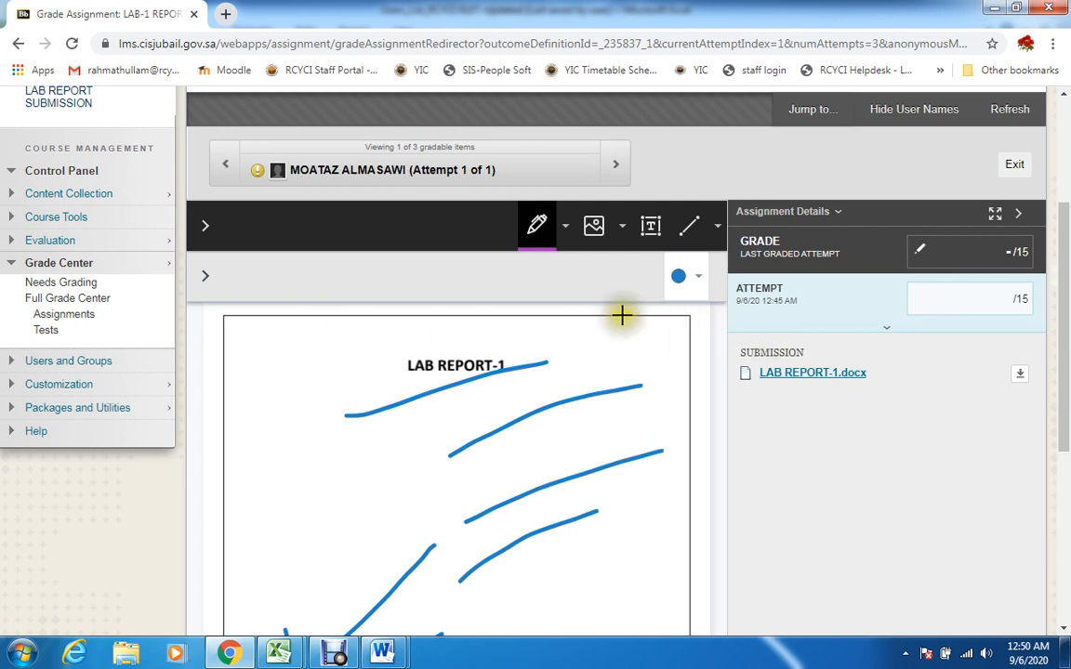
{"action": "scroll", "coordinate": [1063, 506], "scroll_direction": "down", "scroll_amount": 4}
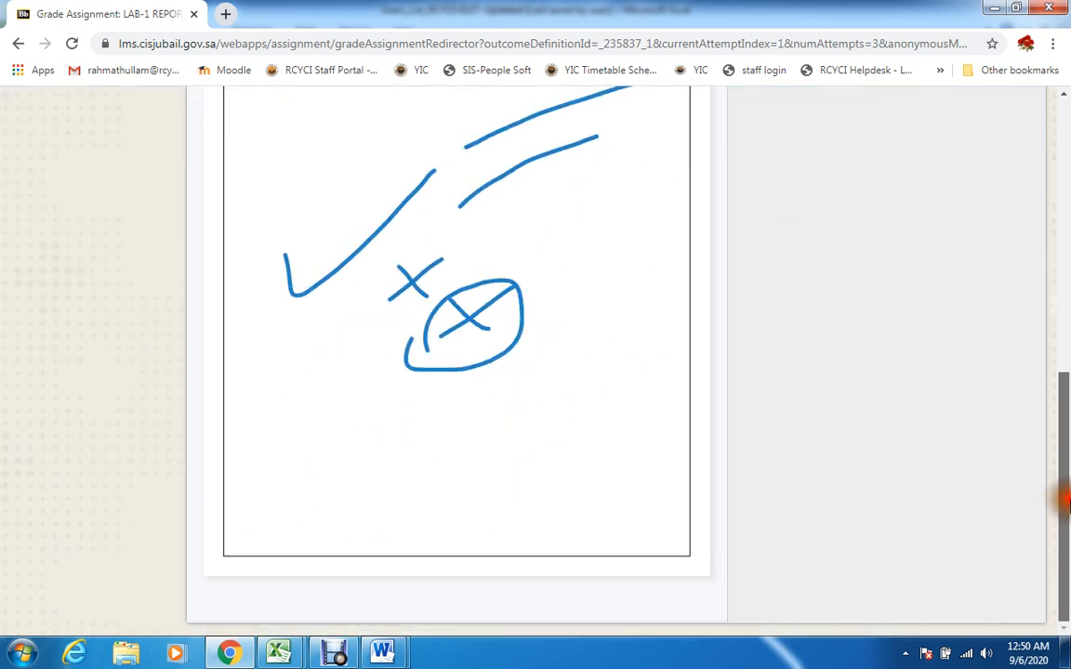
{"action": "scroll", "coordinate": [1063, 502], "scroll_direction": "up", "scroll_amount": 4}
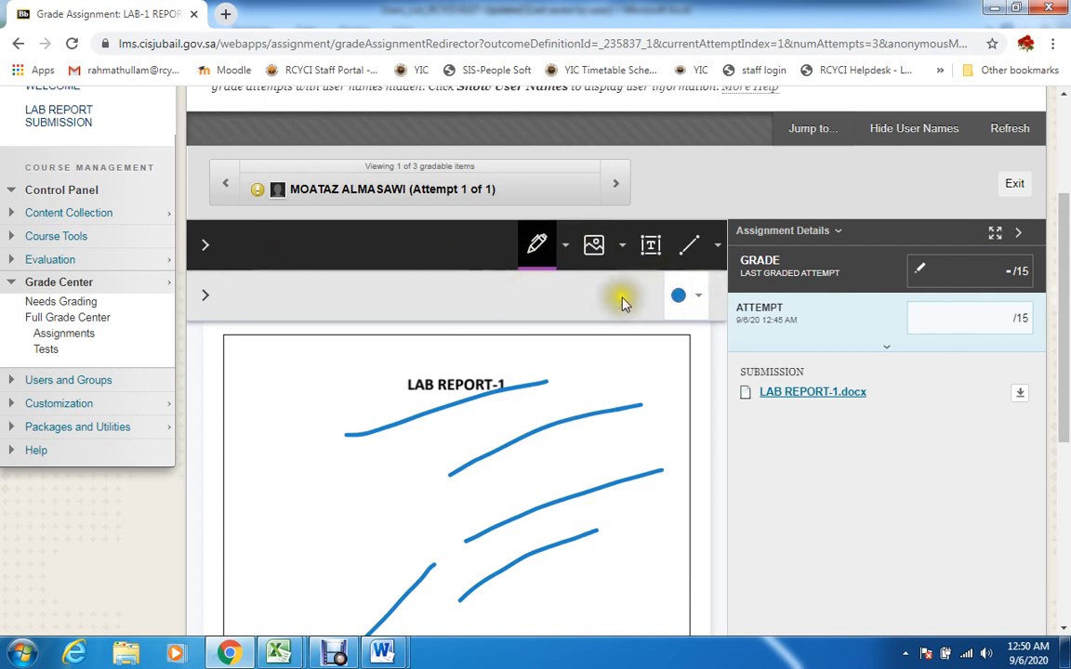
{"action": "left_click", "coordinate": [949, 316]}
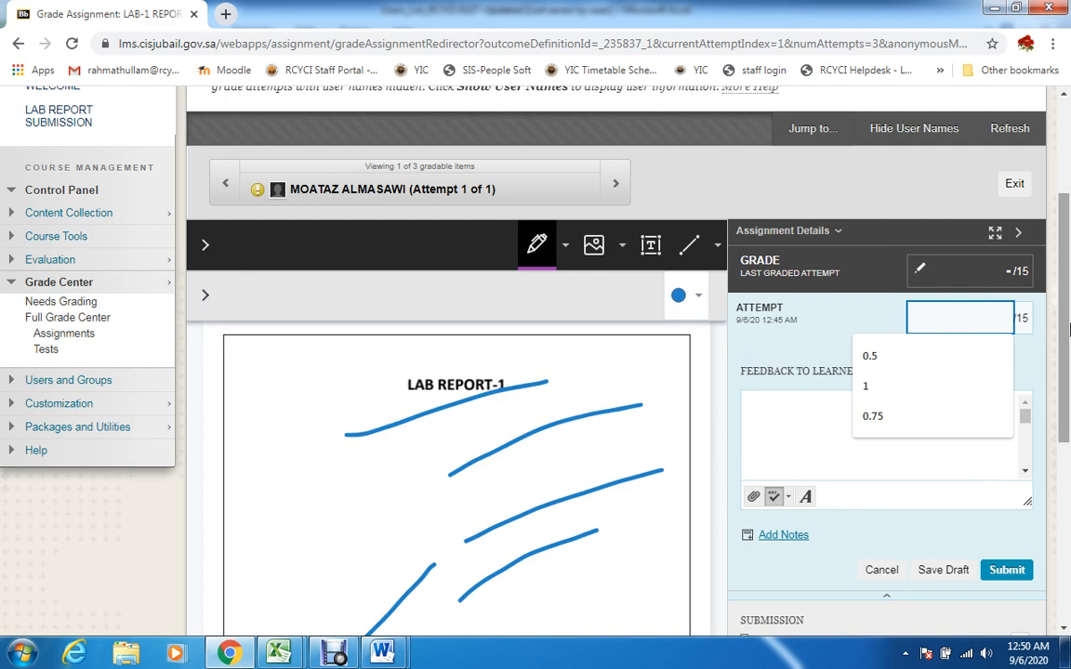
{"action": "type", "text": "10"}
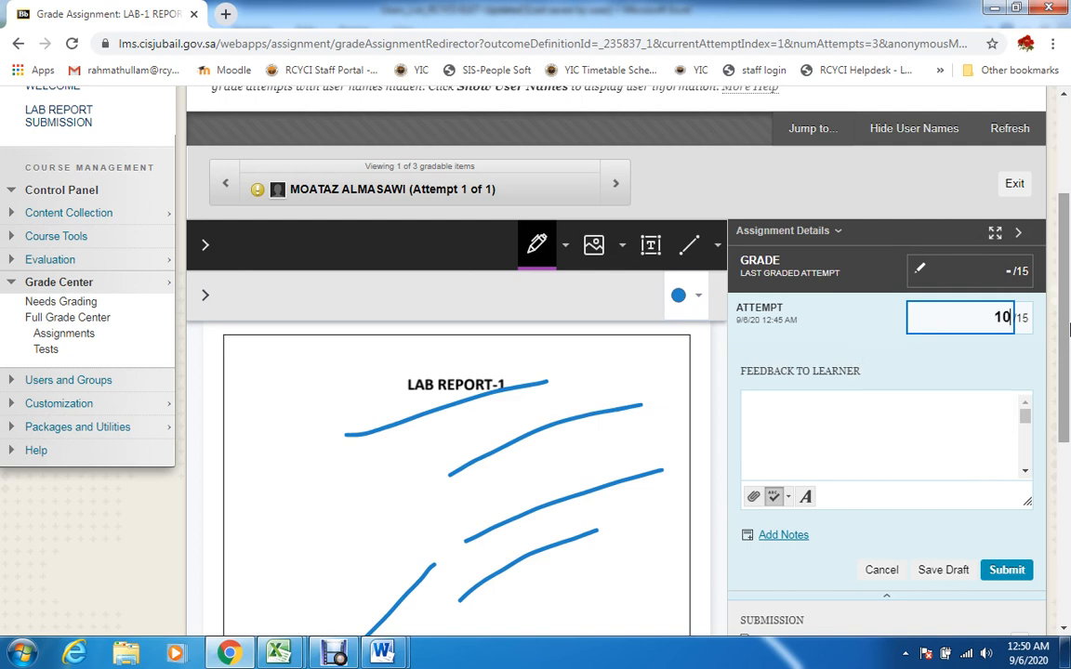
Add the learner feedback "Need to improvve" to the LAB-1 REPORT attempt and submit the grade
{"action": "left_click", "coordinate": [937, 423]}
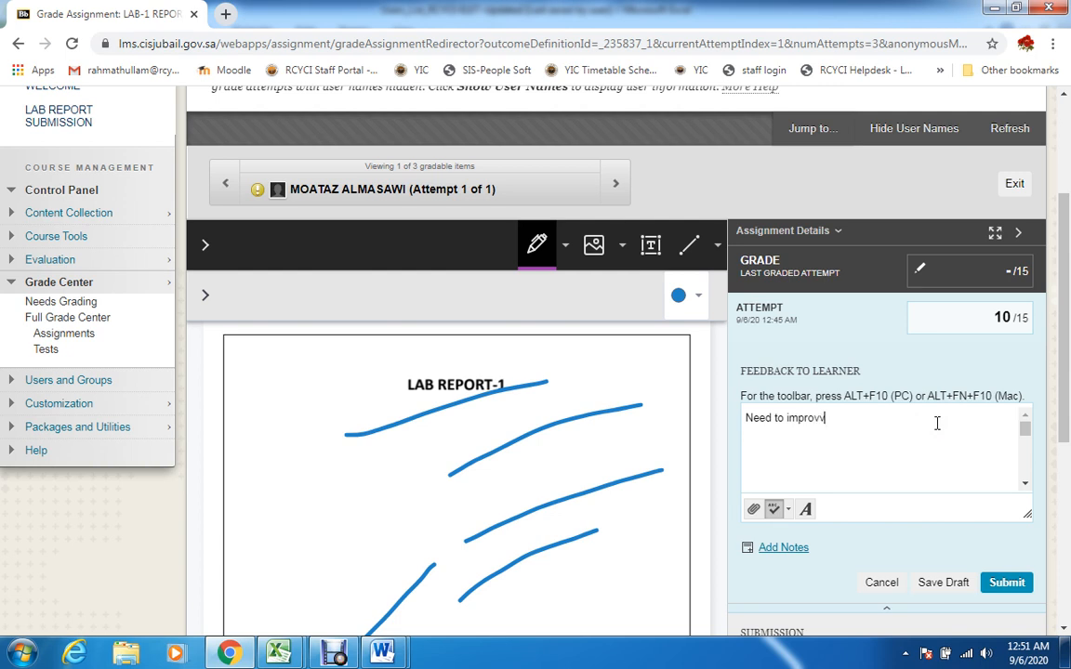
{"action": "scroll", "coordinate": [937, 423], "scroll_direction": "down", "scroll_amount": 1}
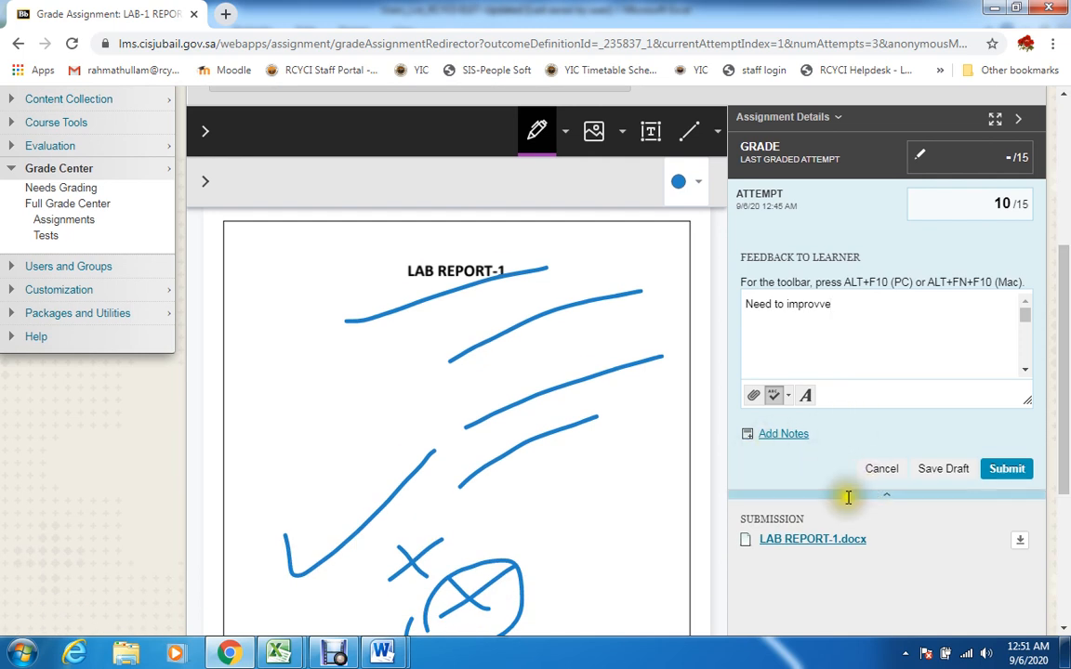
{"action": "scroll", "coordinate": [1067, 447], "scroll_direction": "down", "scroll_amount": 1}
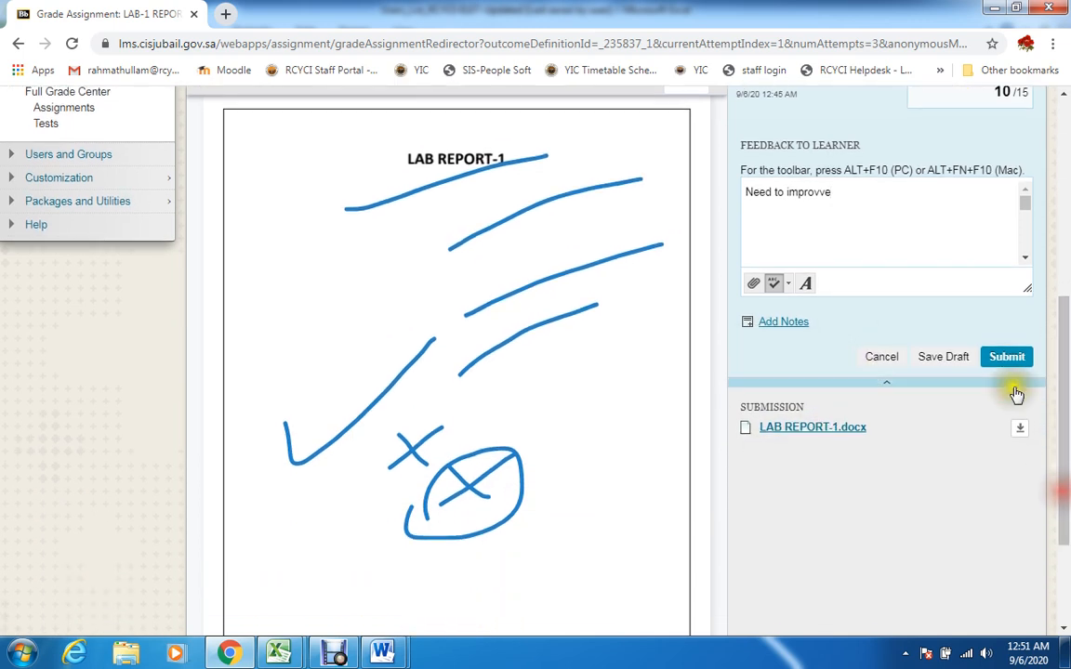
{"action": "left_click", "coordinate": [1009, 363]}
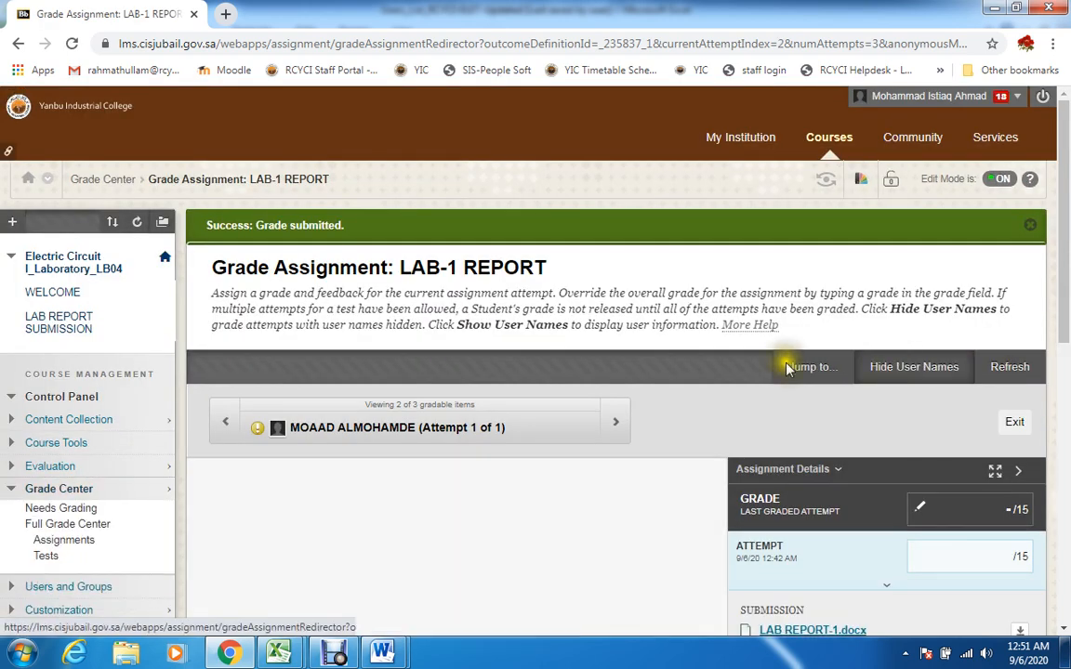
Look over the next two students' LAB-1 REPORT submissions without grading them and return to the Full Grade Center
{"action": "left_click_drag", "start_coordinate": [1067, 315], "coordinate": [1058, 398]}
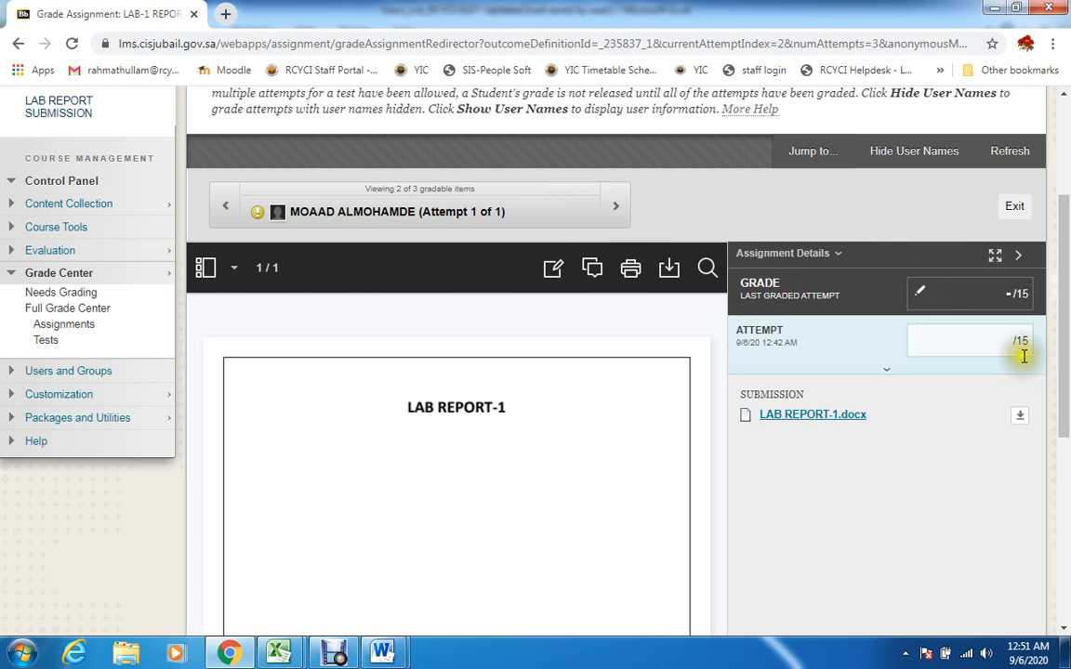
{"action": "left_click", "coordinate": [617, 209]}
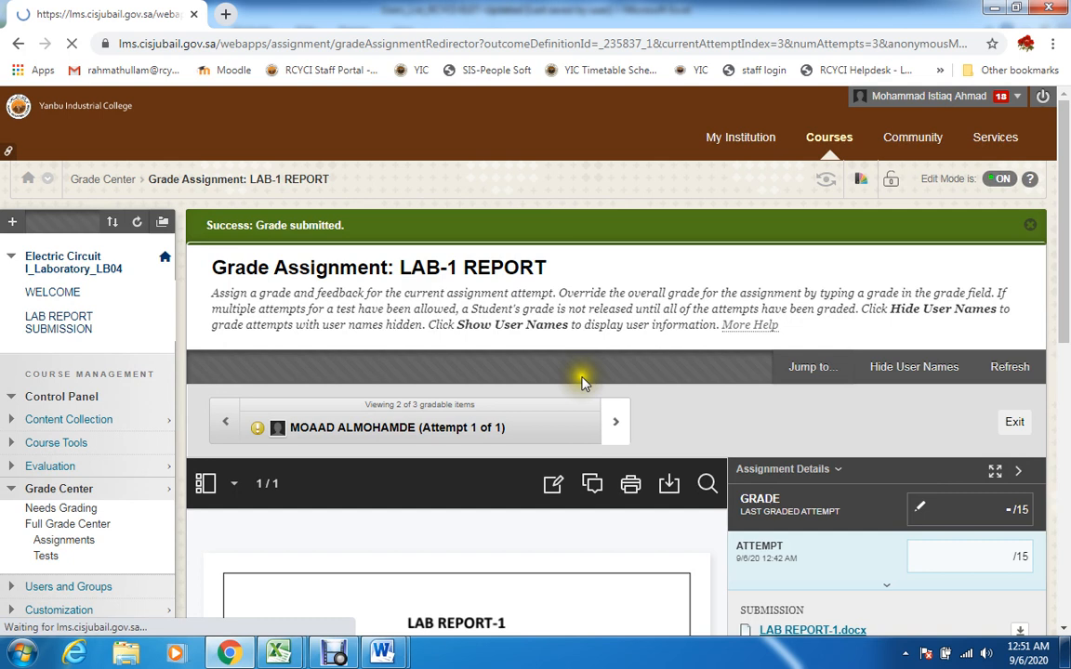
{"action": "left_click", "coordinate": [617, 414]}
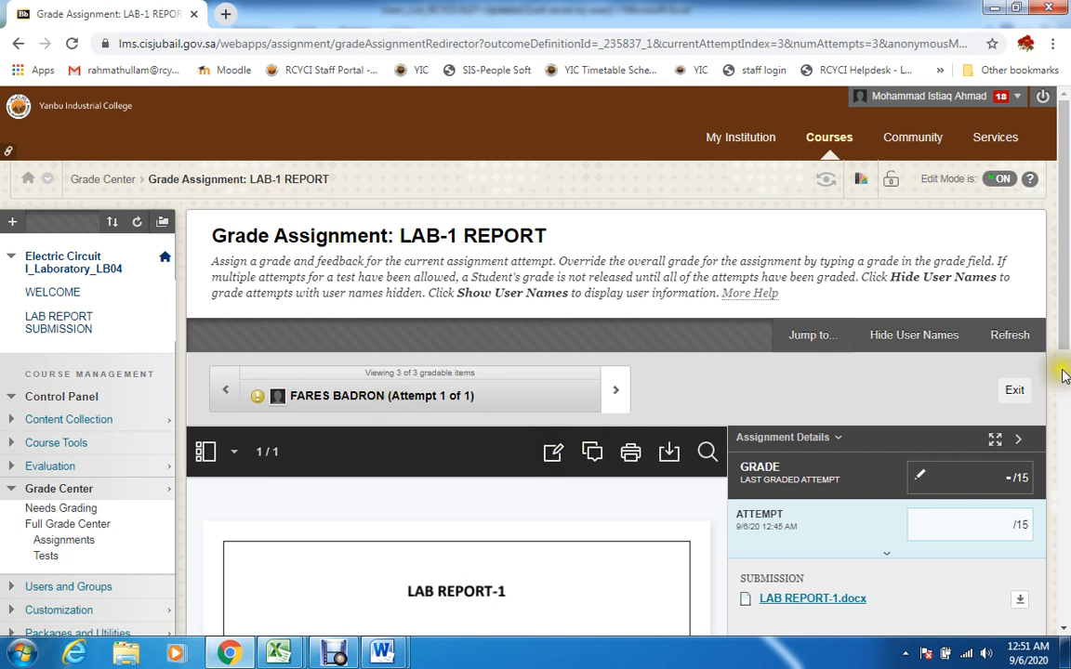
{"action": "mouse_move", "coordinate": [1067, 364]}
{"action": "left_mouse_down"}
{"action": "mouse_move", "coordinate": [1062, 398]}
{"action": "mouse_move", "coordinate": [1063, 342]}
{"action": "left_mouse_up"}
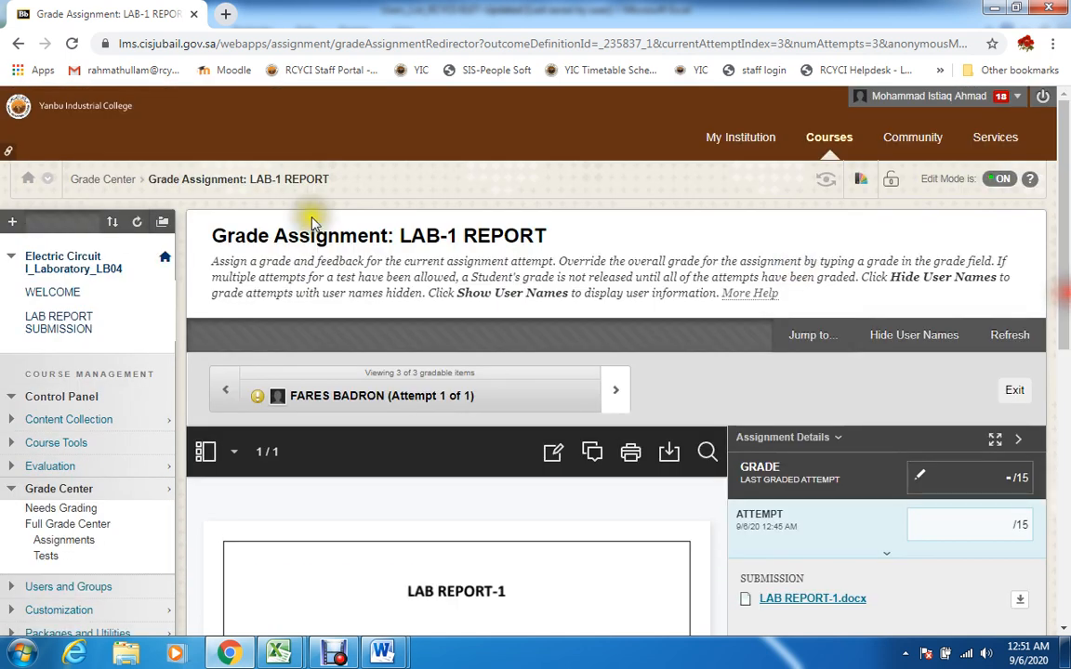
{"action": "left_click", "coordinate": [109, 183]}
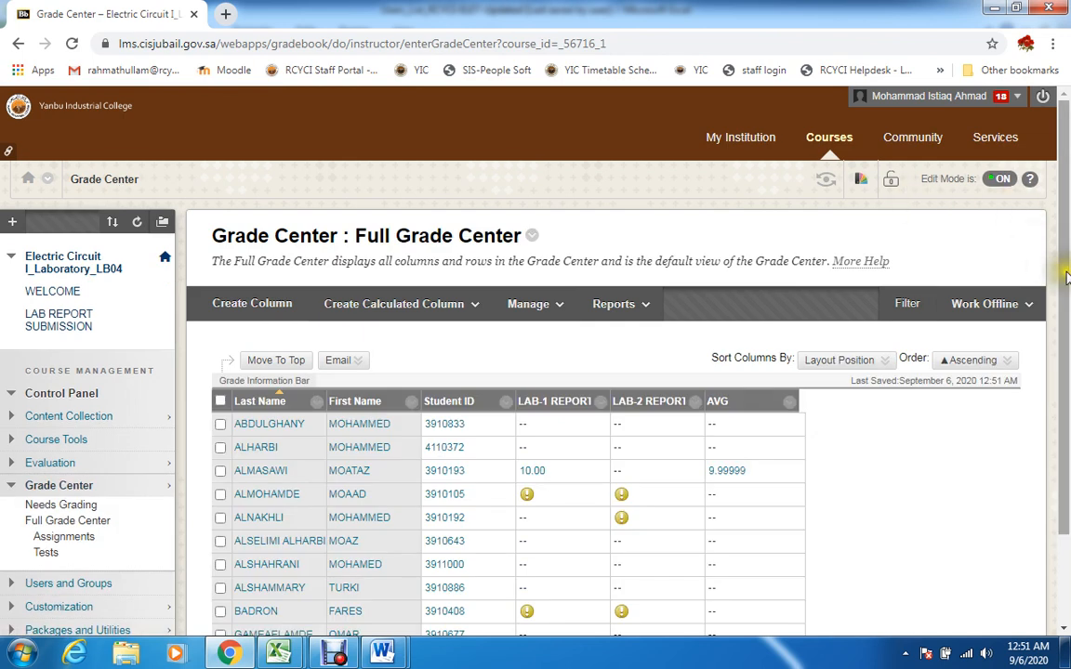
Open the LAB-1 REPORT attempt of the student in the fourth row and submit a grade of 8 out of 15
{"action": "left_click_drag", "start_coordinate": [1066, 276], "coordinate": [1066, 365]}
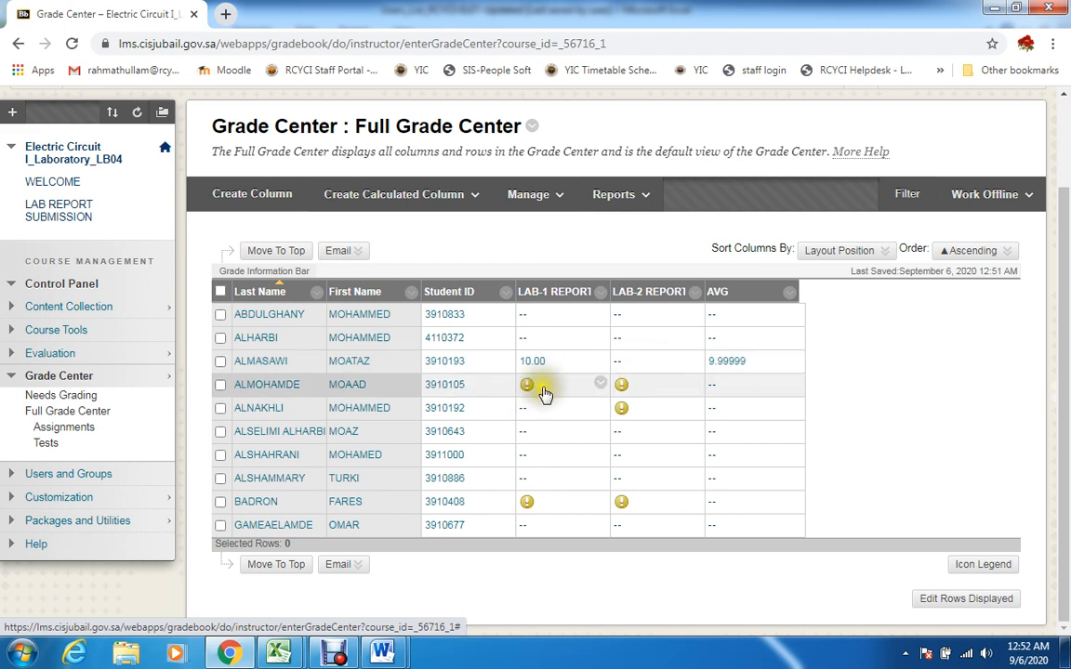
{"action": "left_click", "coordinate": [602, 385]}
{"action": "left_click", "coordinate": [632, 474]}
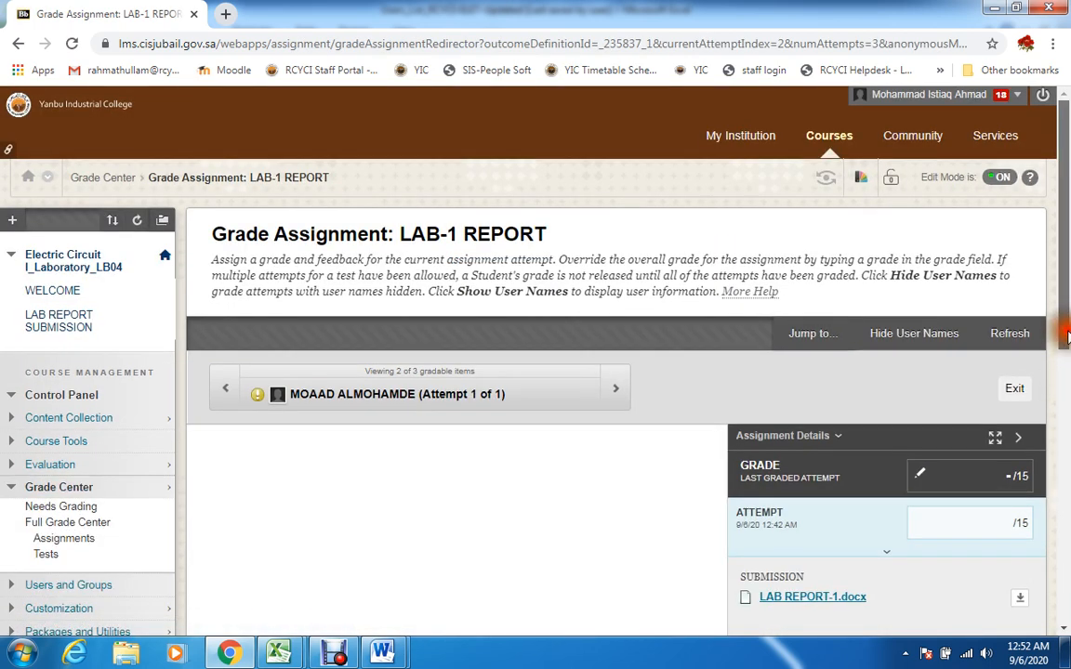
{"action": "left_click_drag", "start_coordinate": [1066, 356], "coordinate": [1064, 394]}
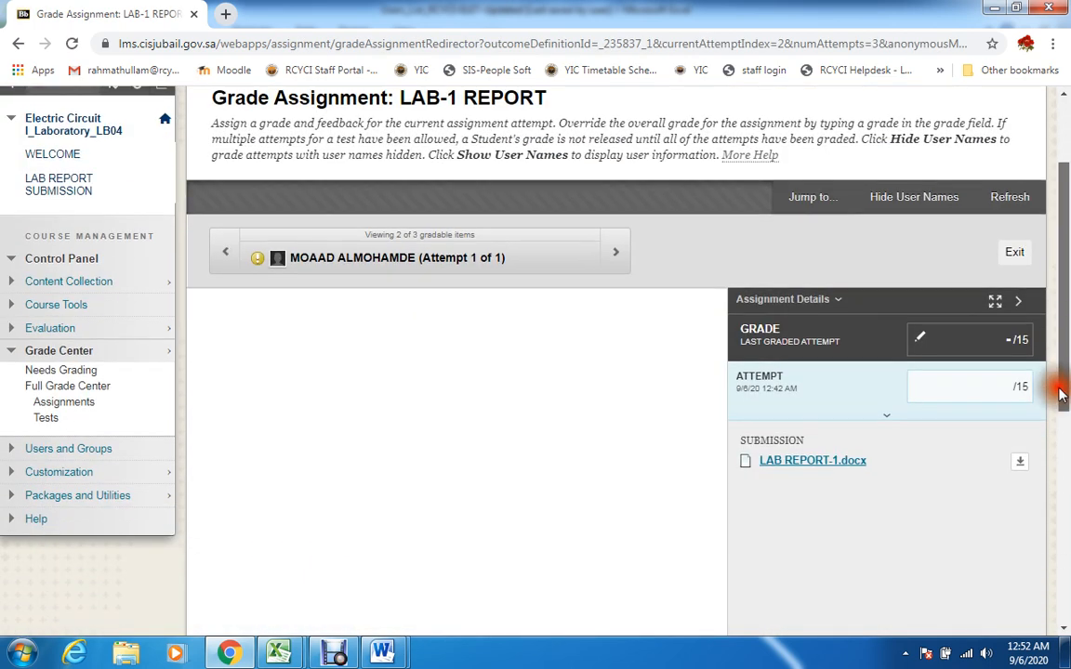
{"action": "left_click", "coordinate": [1002, 378]}
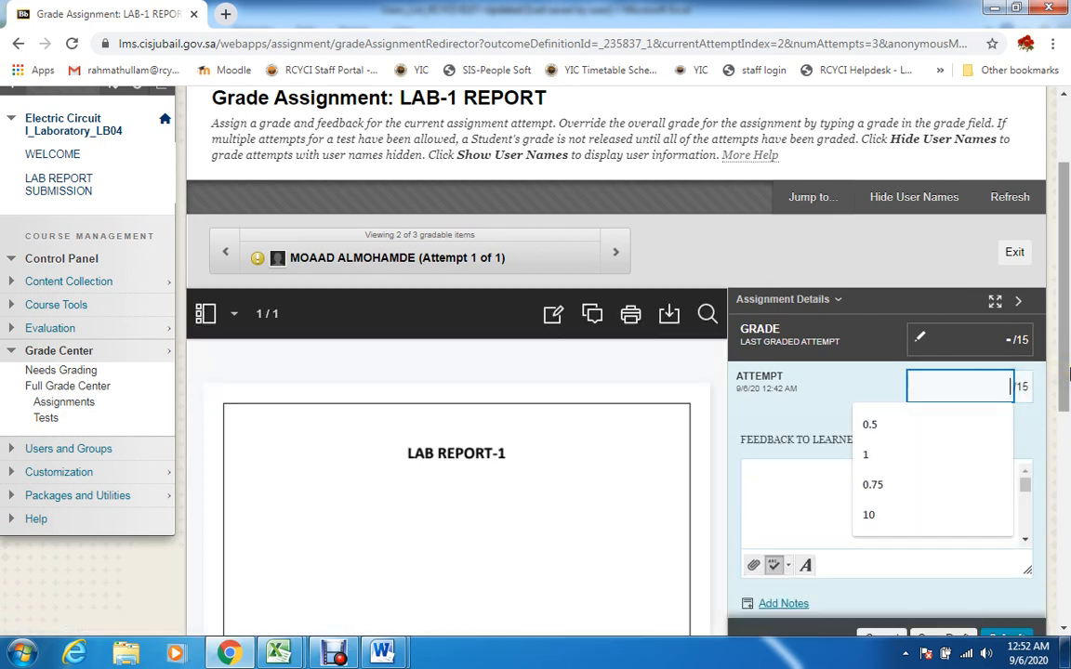
{"action": "type", "text": "8"}
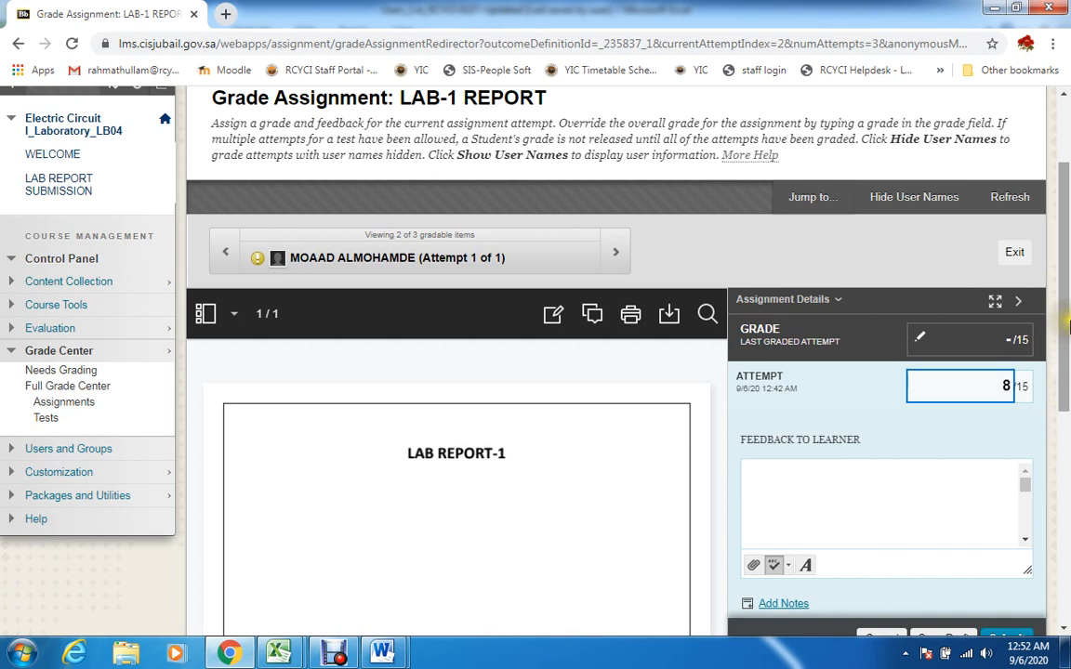
{"action": "scroll", "coordinate": [1069, 325], "scroll_direction": "down", "scroll_amount": 3}
{"action": "left_click", "coordinate": [1012, 390]}
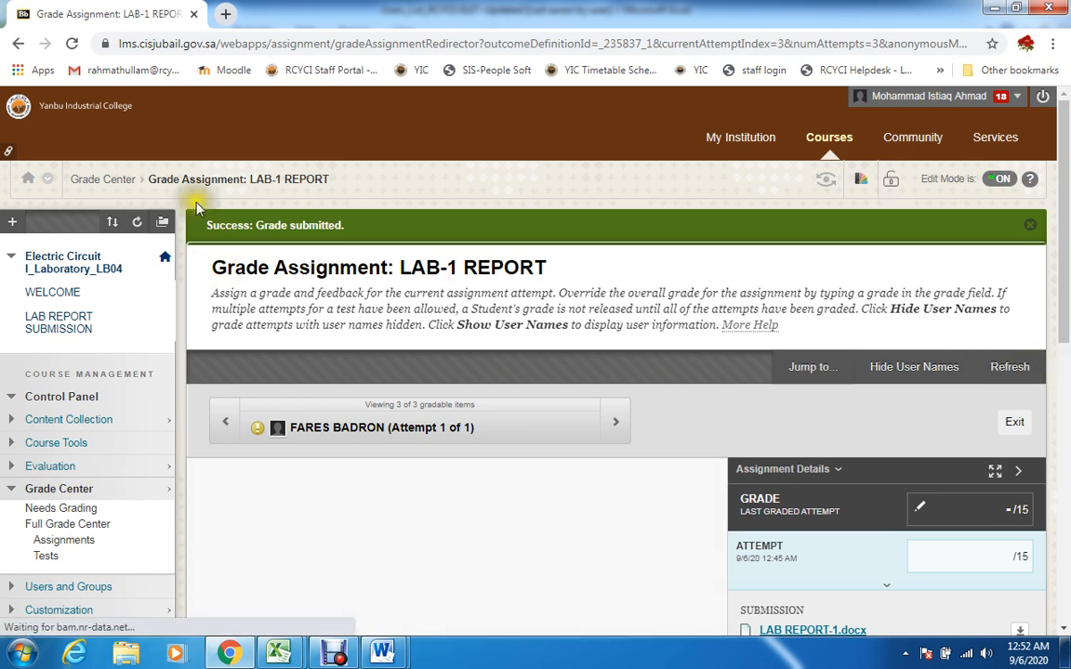
From the Full Grade Center, open the fourth-row student's LAB-2 REPORT attempt and submit a grade of 12 out of 15
{"action": "left_click", "coordinate": [119, 177]}
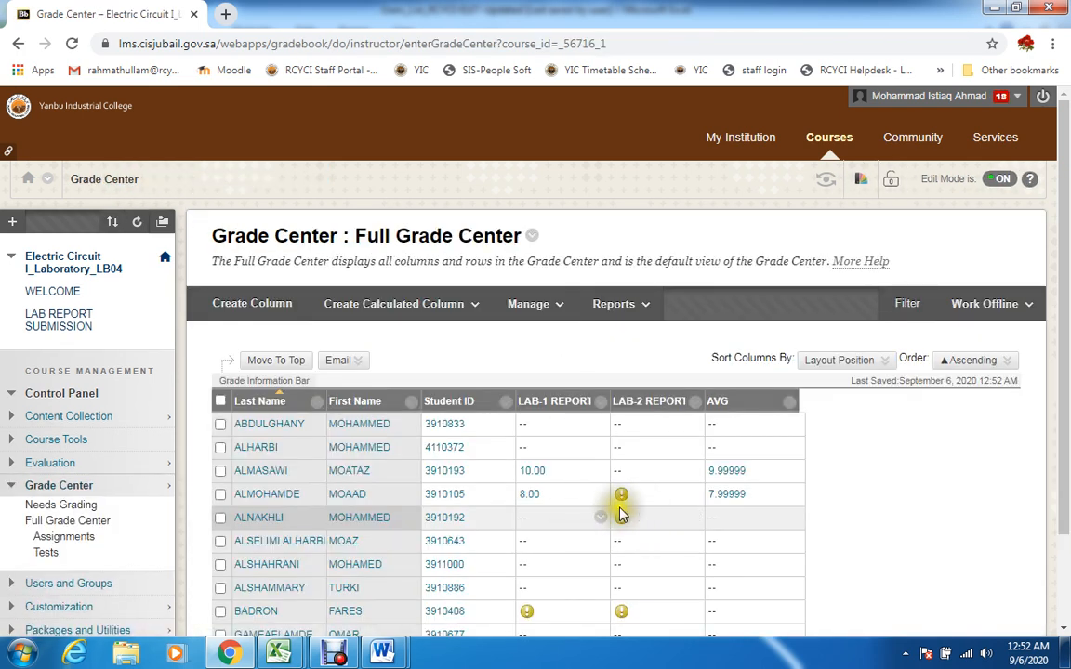
{"action": "left_click", "coordinate": [694, 494]}
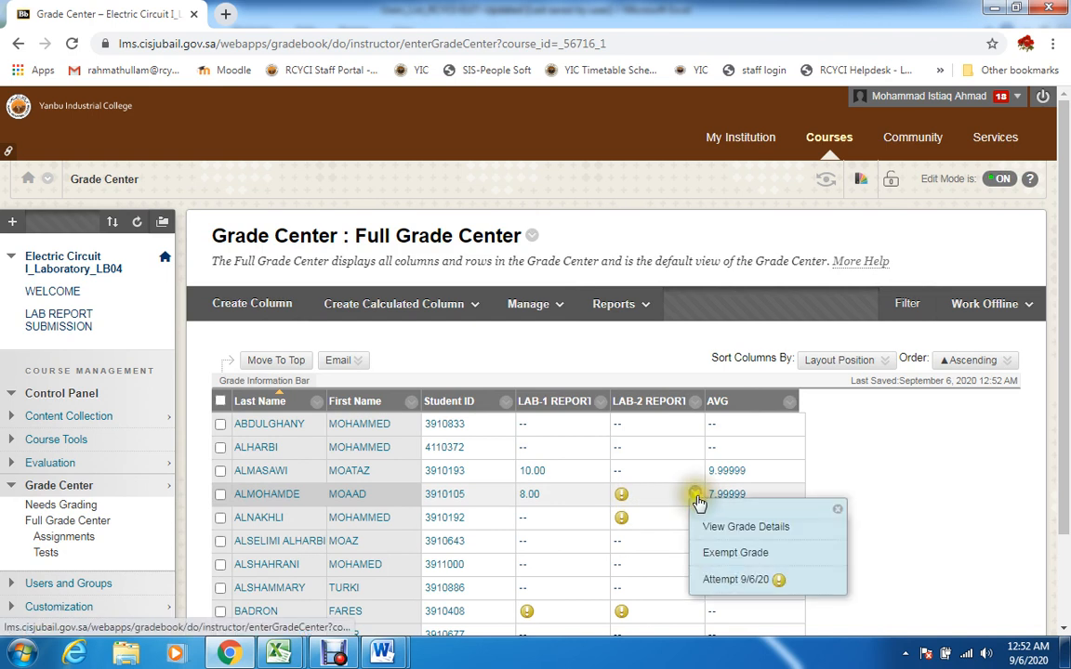
{"action": "left_click", "coordinate": [734, 582]}
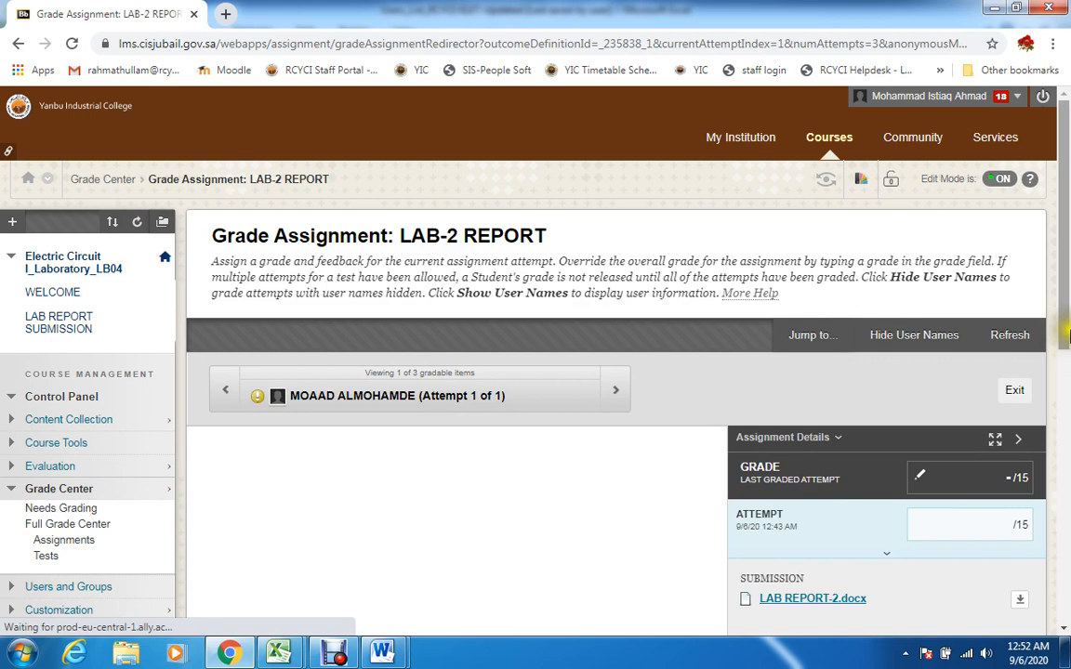
{"action": "scroll", "coordinate": [1065, 321], "scroll_direction": "down", "scroll_amount": 2}
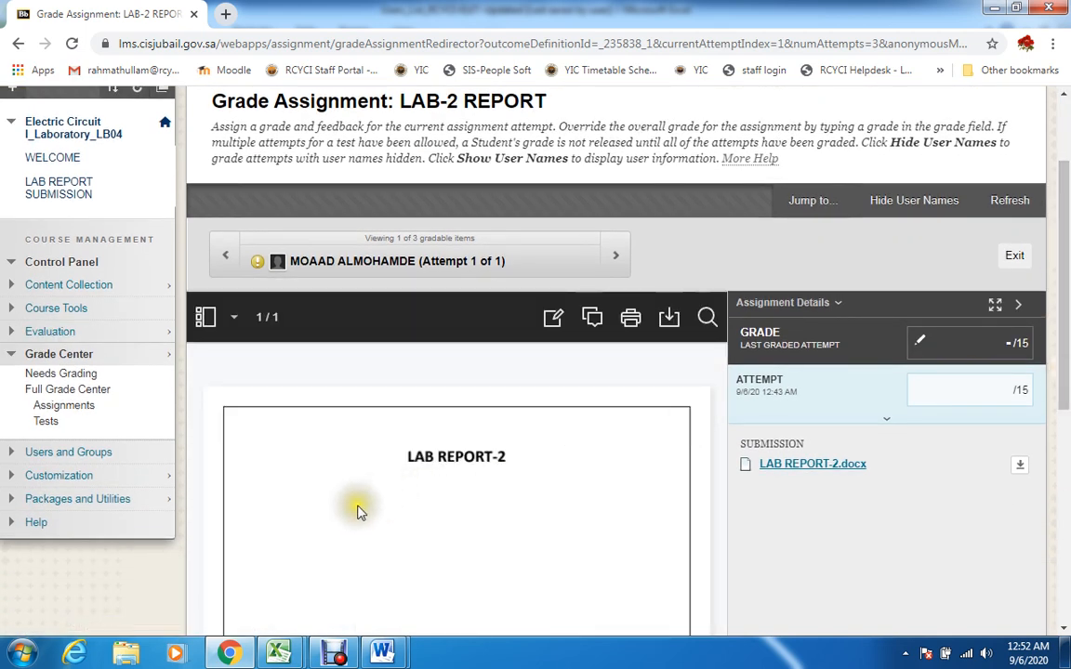
{"action": "left_click", "coordinate": [991, 388]}
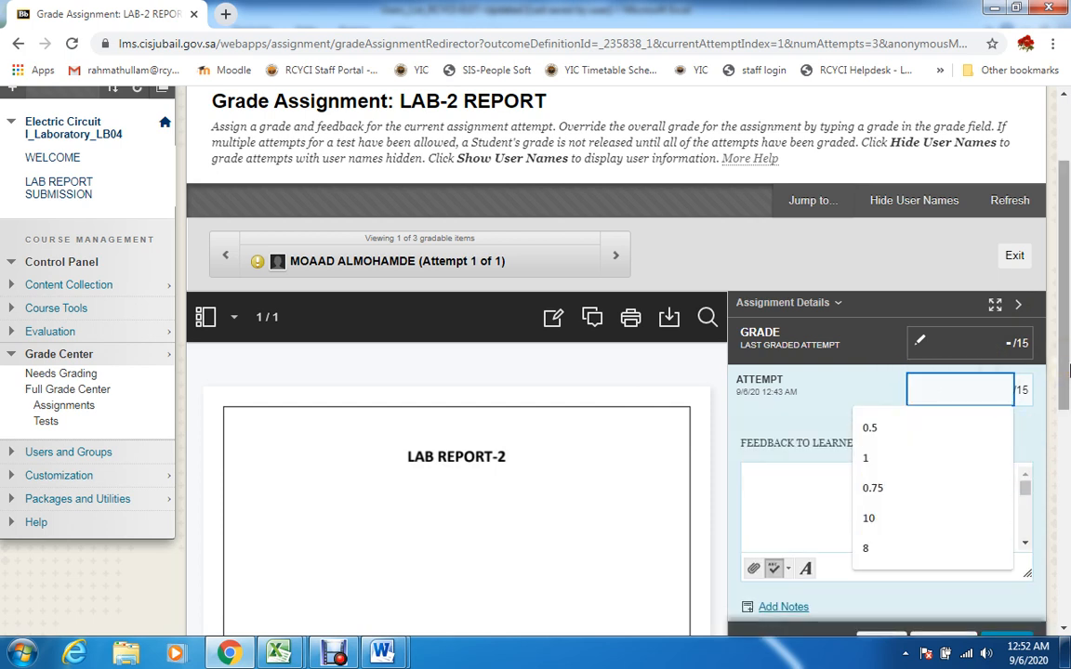
{"action": "type", "text": "12"}
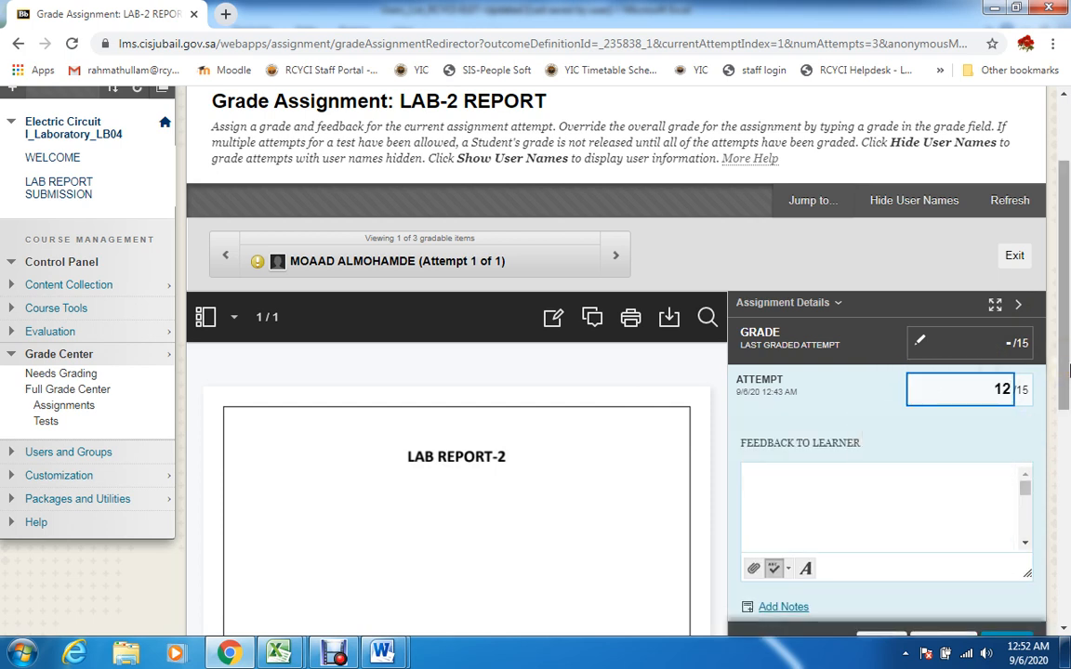
{"action": "left_click", "coordinate": [1067, 359]}
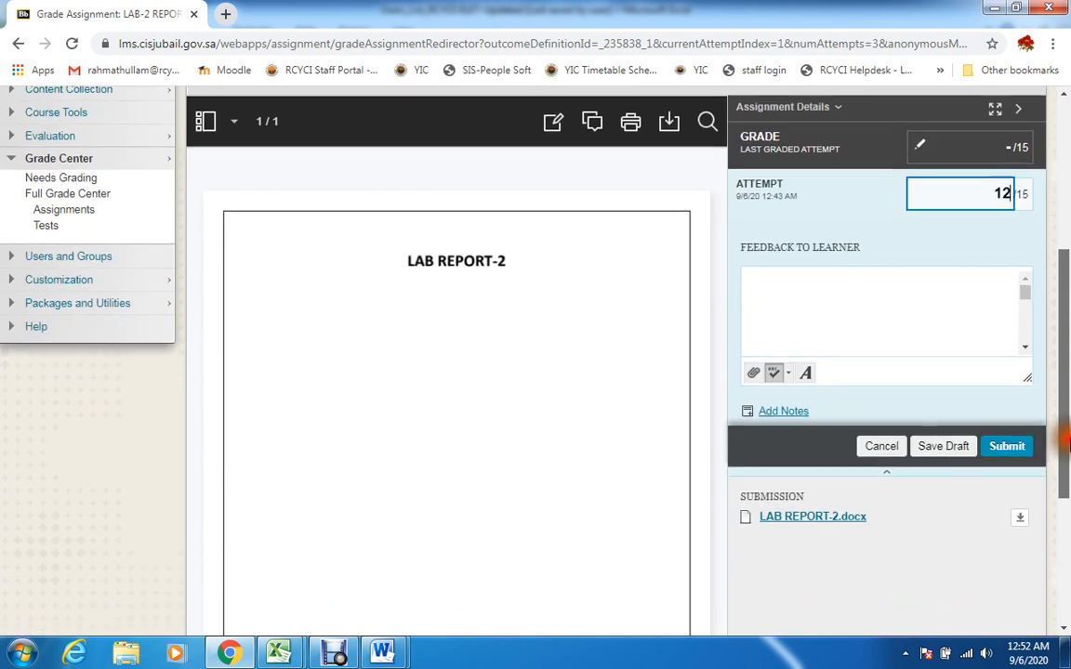
{"action": "left_click", "coordinate": [1020, 447]}
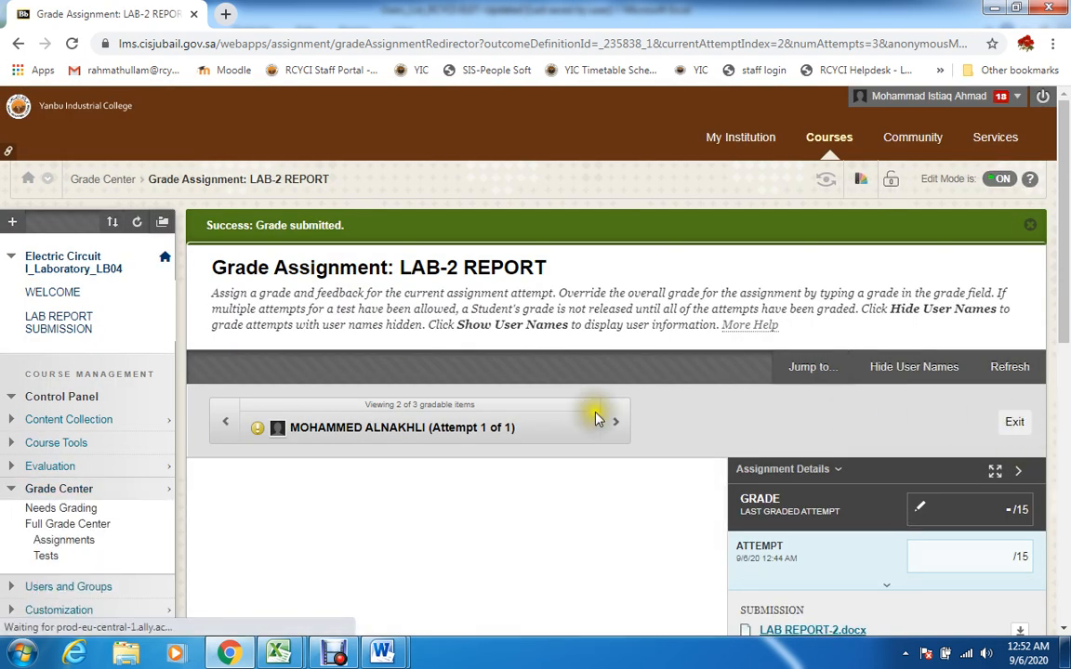
Return to the Full Grade Center to review the AVG column's results and look at its column options
{"action": "left_click", "coordinate": [104, 179]}
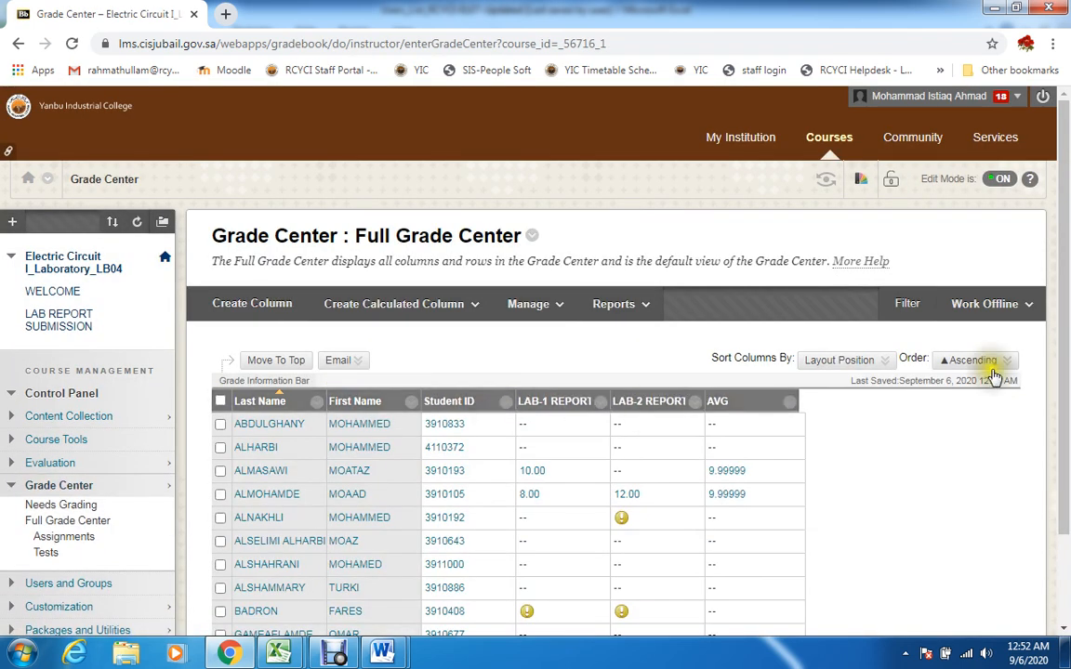
{"action": "scroll", "coordinate": [911, 372], "scroll_direction": "down", "scroll_amount": 2}
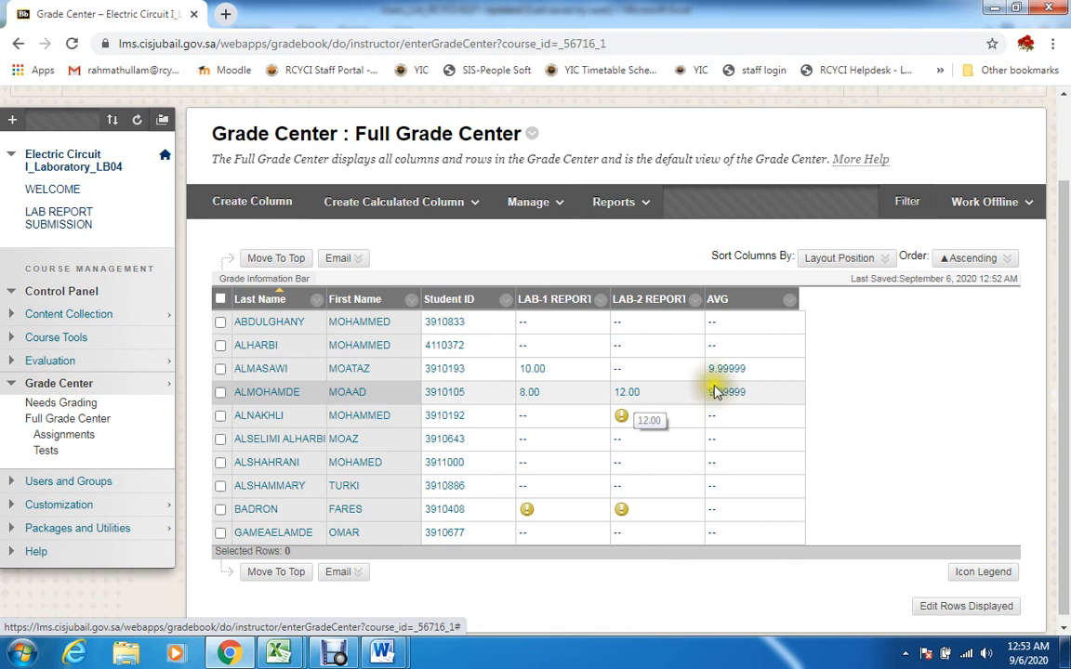
{"action": "left_click", "coordinate": [789, 302]}
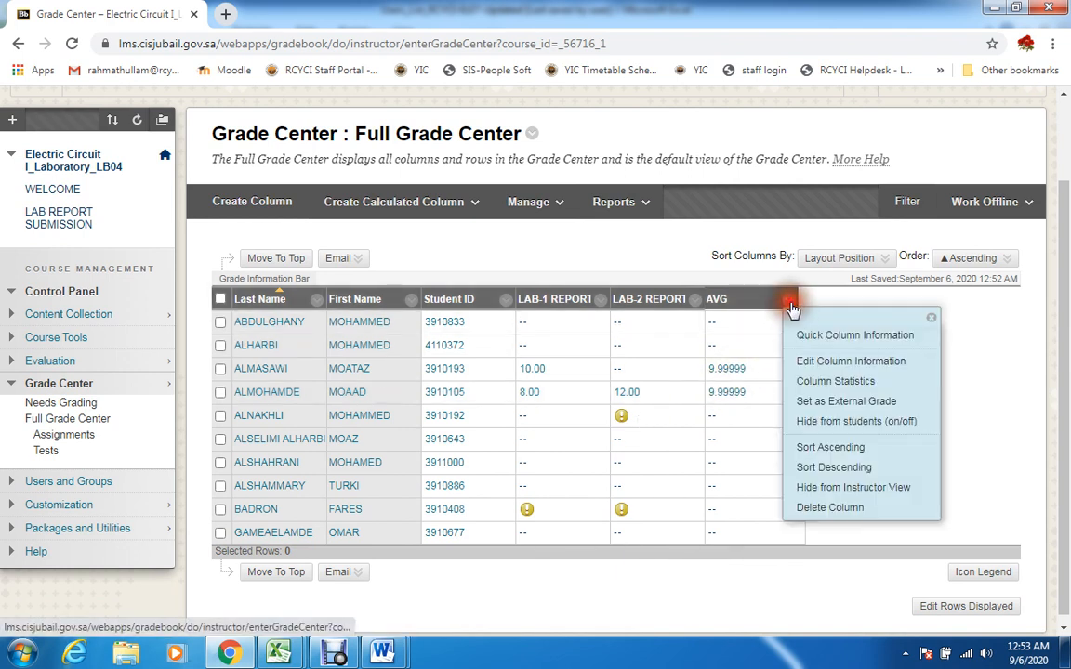
{"action": "left_click", "coordinate": [966, 353]}
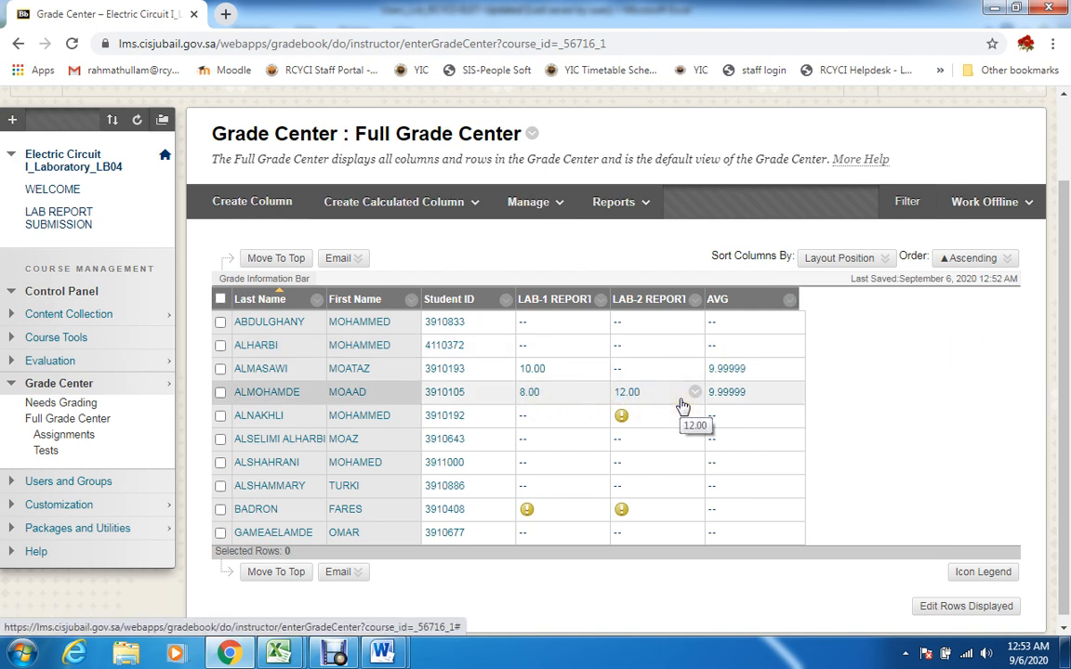
{"action": "left_click", "coordinate": [333, 654]}
{"action": "left_click", "coordinate": [359, 527]}
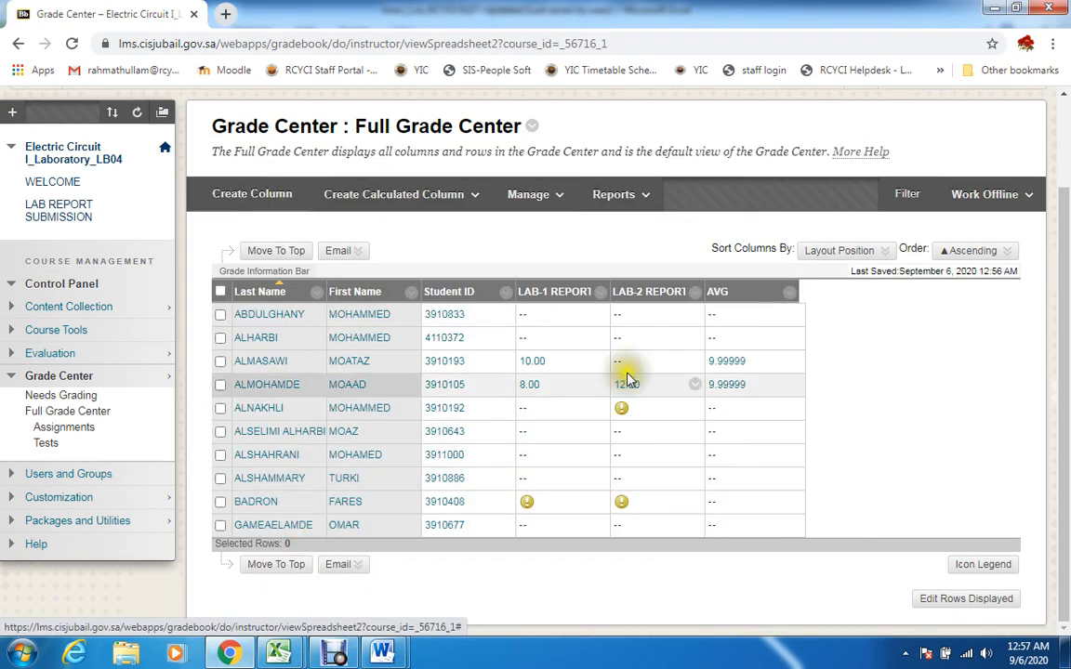
Enter a LAB-2 REPORT grade of 12 for the student in the third row directly in the Full Grade Center grid
{"action": "left_click_drag", "start_coordinate": [1067, 397], "coordinate": [1066, 360]}
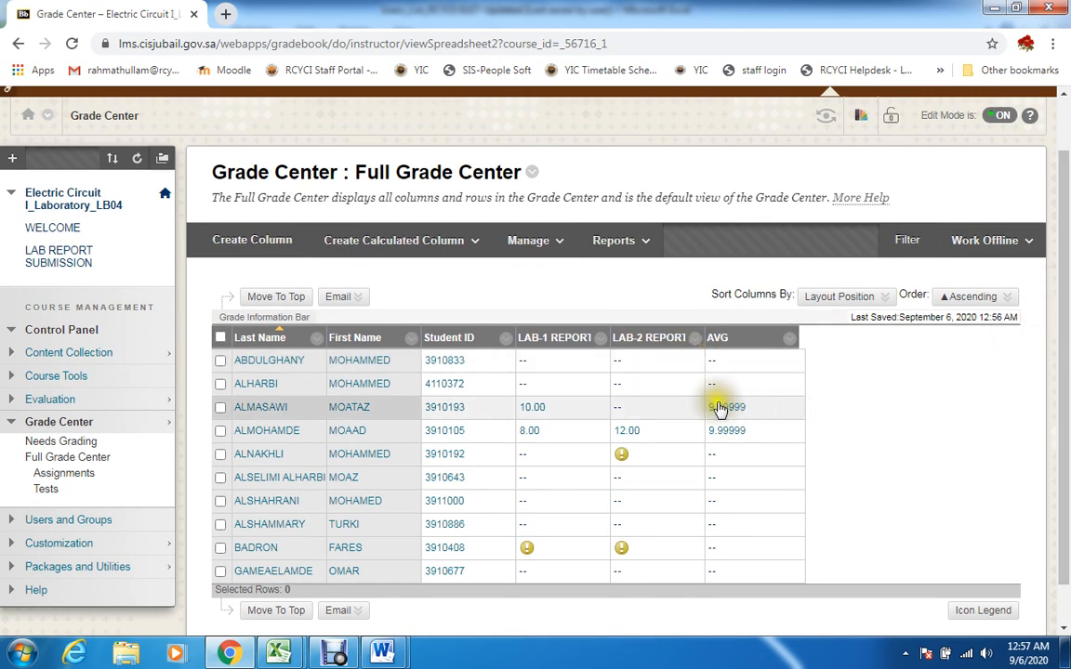
{"action": "left_click", "coordinate": [643, 408]}
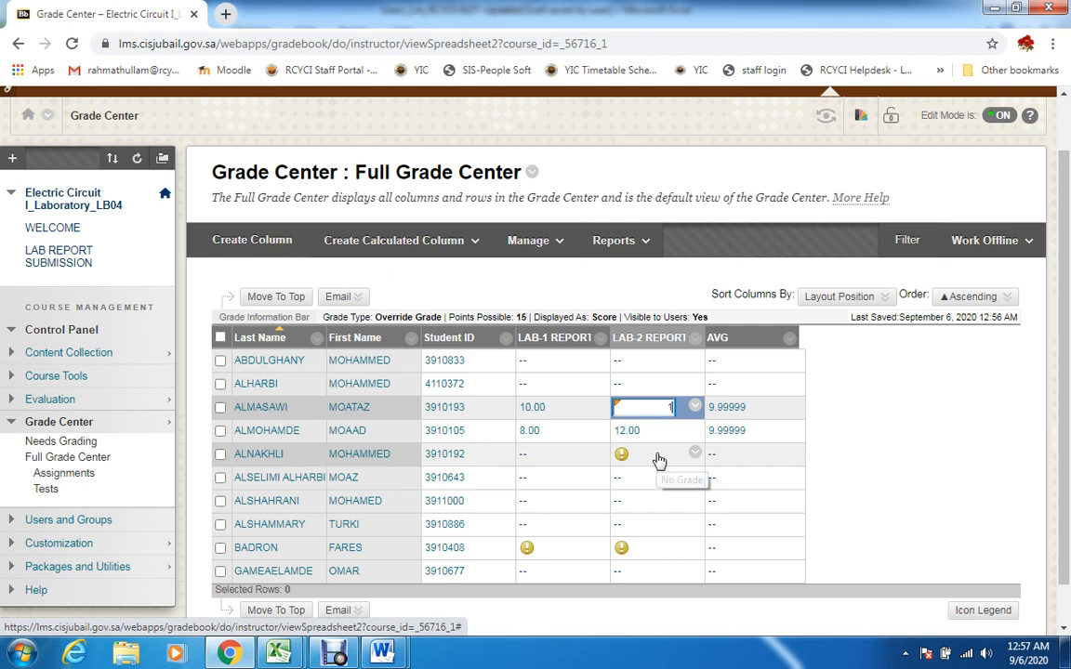
{"action": "type", "text": "2"}
{"action": "key", "text": "Return"}
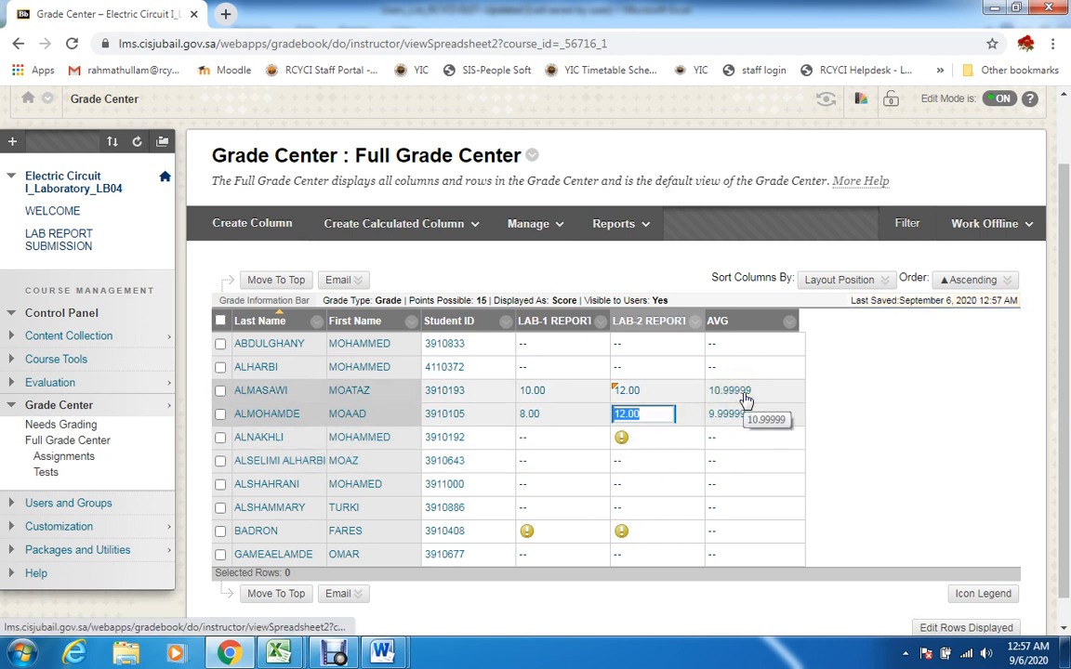
Enter a LAB-2 REPORT grade of 12 for the fifth-row student directly in the grid and dismiss the cell's options
{"action": "mouse_move", "coordinate": [687, 442]}
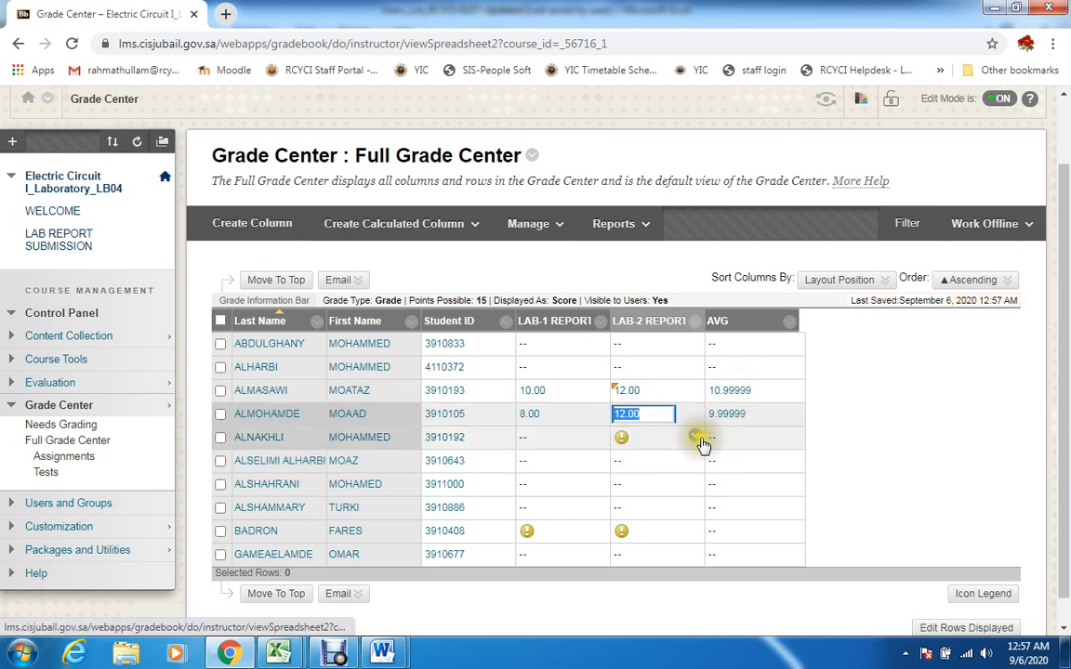
{"action": "left_click", "coordinate": [697, 436]}
{"action": "left_click", "coordinate": [665, 441]}
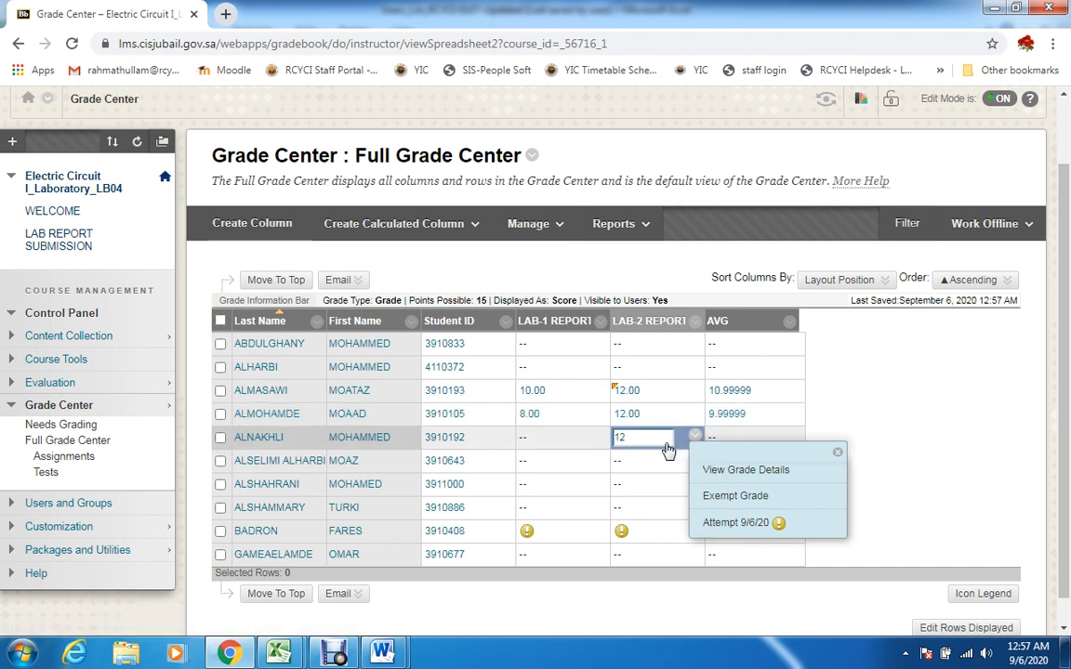
{"action": "key", "text": "Return"}
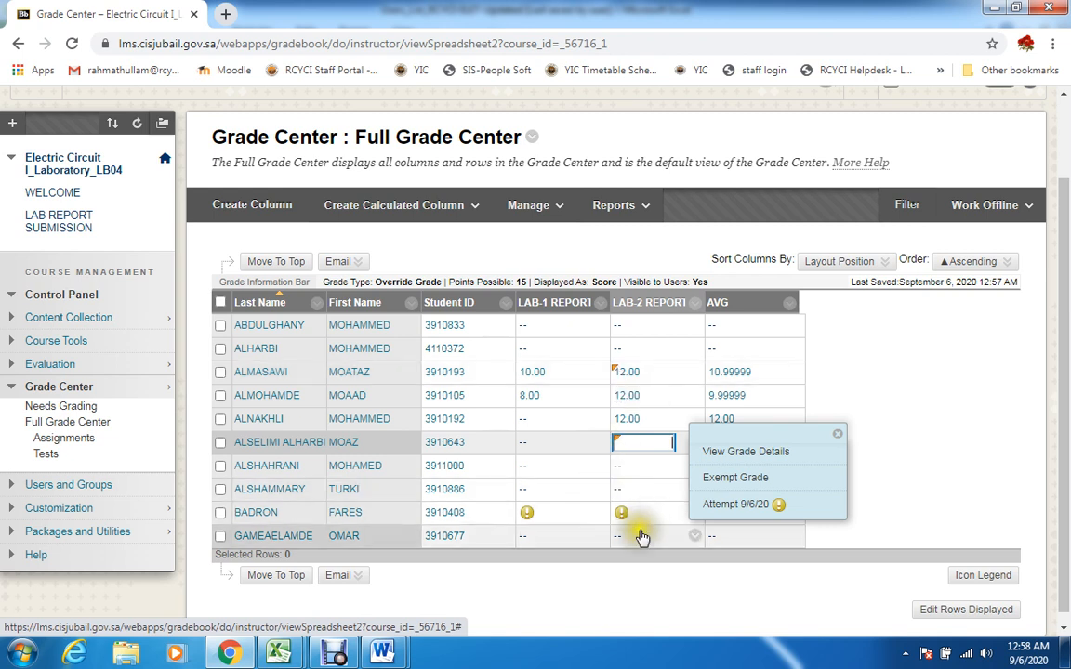
{"action": "left_click", "coordinate": [840, 435]}
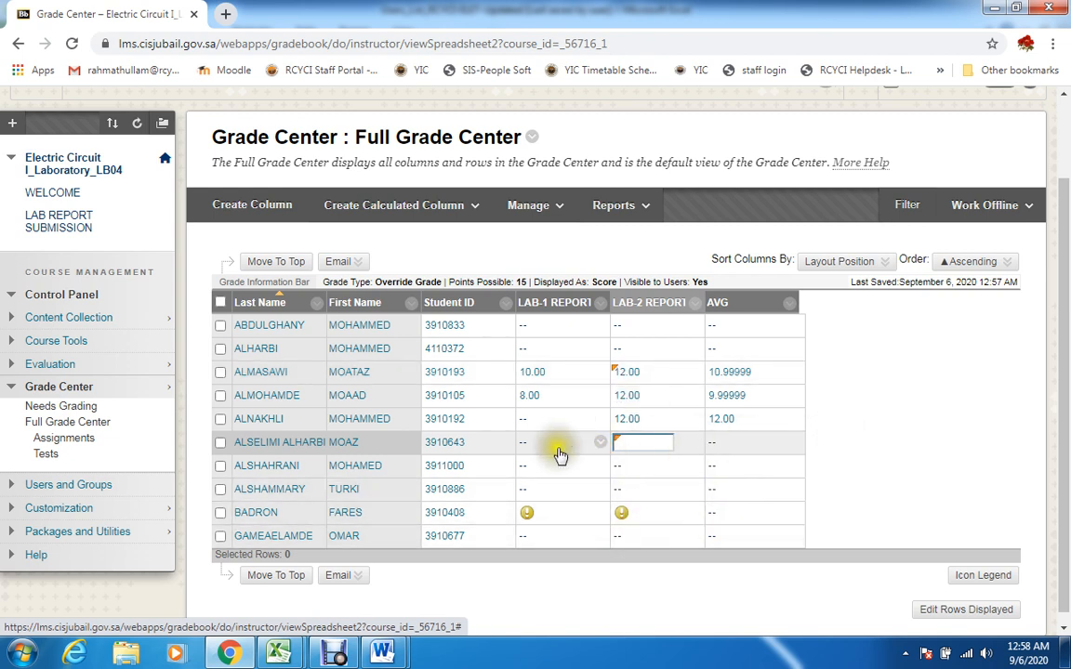
Open the ninth-row student's LAB-1 REPORT attempt and draw two freehand strokes below the LAB REPORT-1 title
{"action": "left_click", "coordinate": [601, 511]}
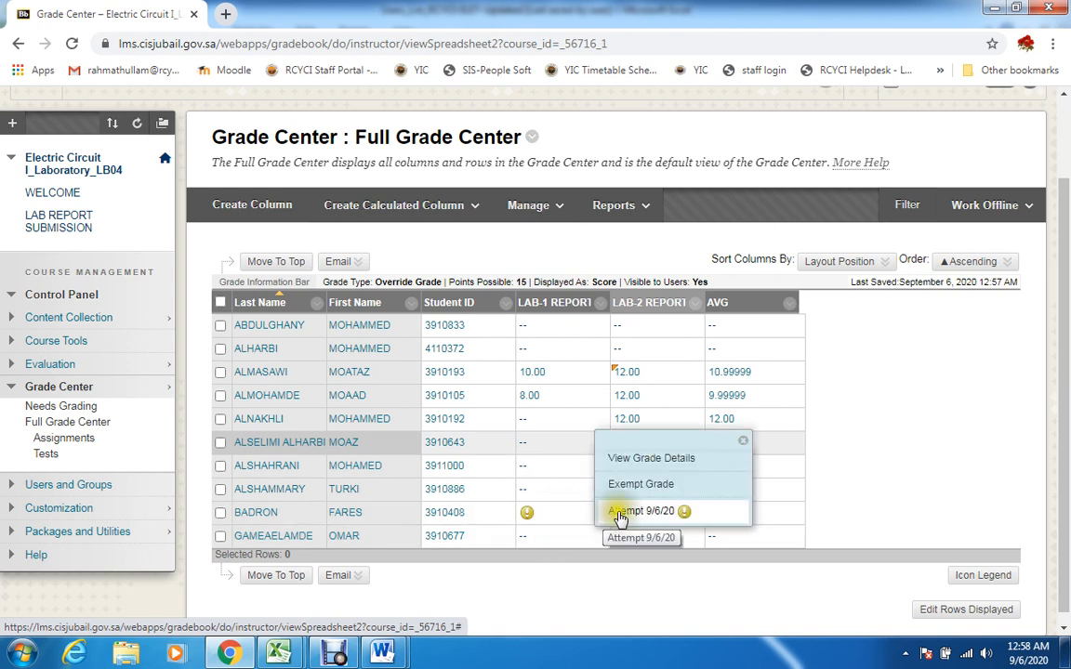
{"action": "left_click", "coordinate": [646, 512]}
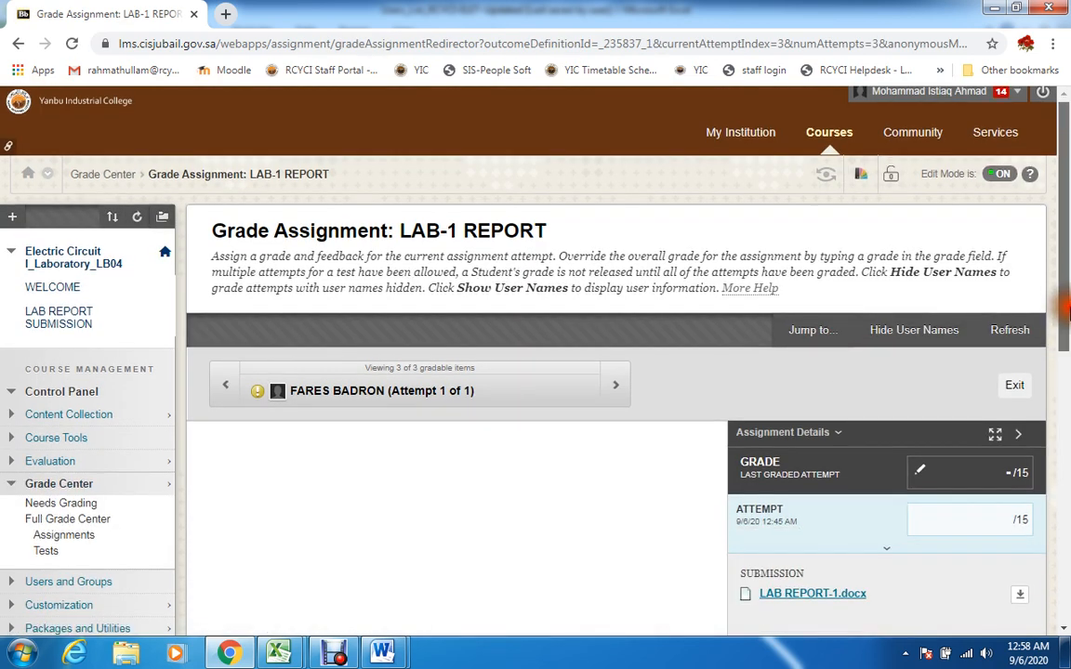
{"action": "scroll", "coordinate": [1067, 311], "scroll_direction": "down", "scroll_amount": 2}
{"action": "left_click", "coordinate": [993, 344]}
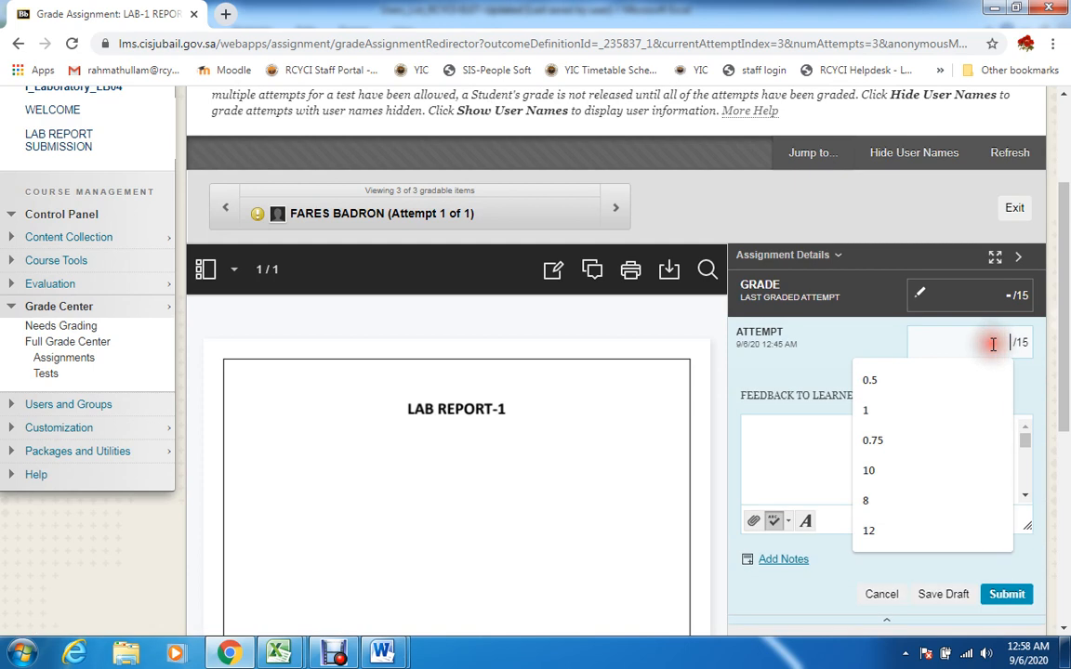
{"action": "left_click", "coordinate": [554, 270]}
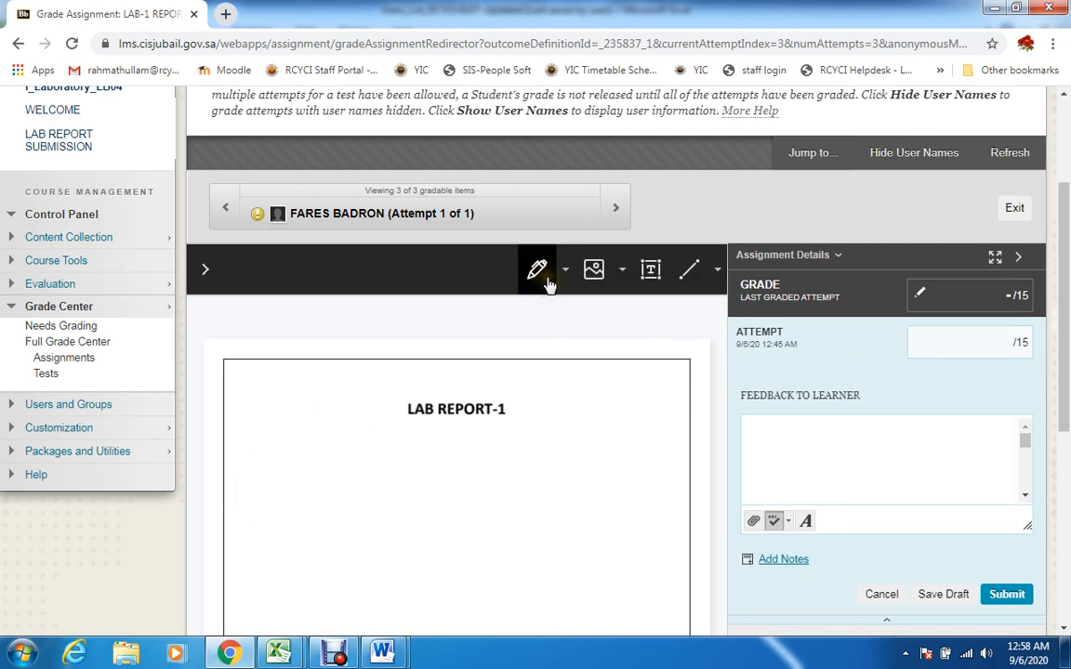
{"action": "left_click", "coordinate": [549, 285]}
{"action": "left_click", "coordinate": [548, 317]}
{"action": "left_click_drag", "start_coordinate": [354, 487], "coordinate": [555, 406]}
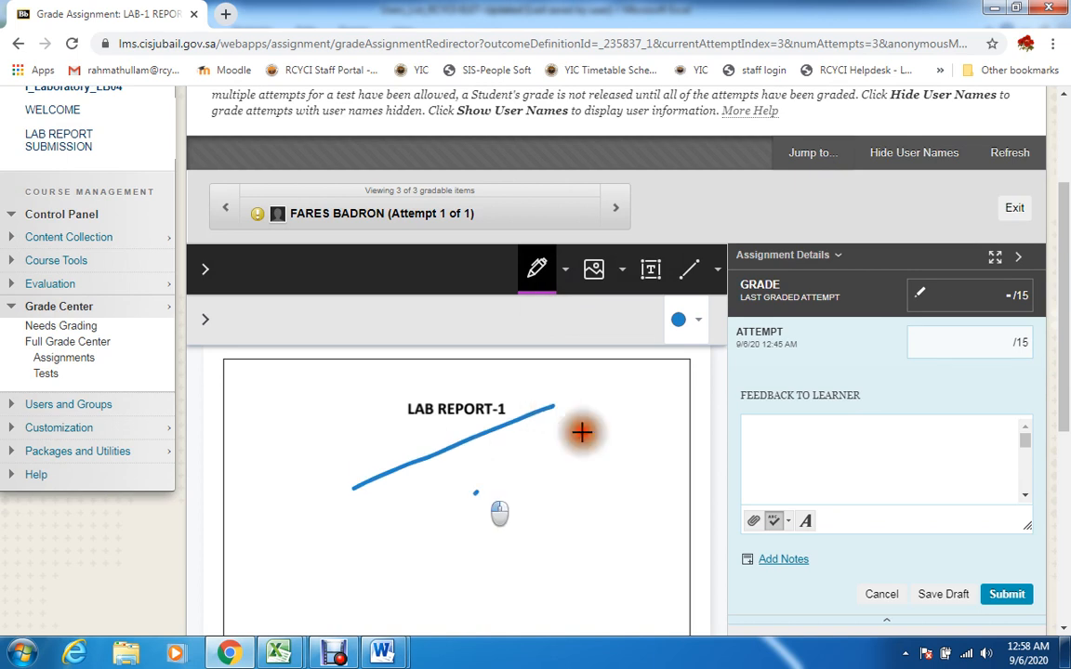
{"action": "left_click_drag", "start_coordinate": [474, 493], "coordinate": [598, 425]}
Submit a grade of 5 out of 15 for the open LAB-1 REPORT attempt
{"action": "left_click", "coordinate": [987, 340]}
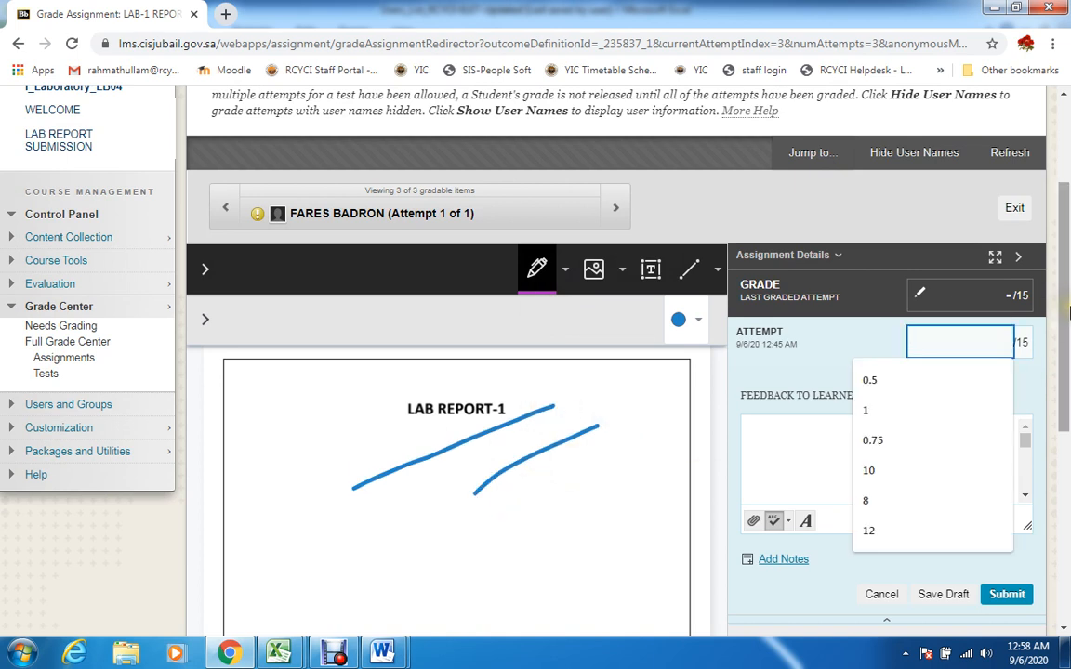
{"action": "type", "text": "5"}
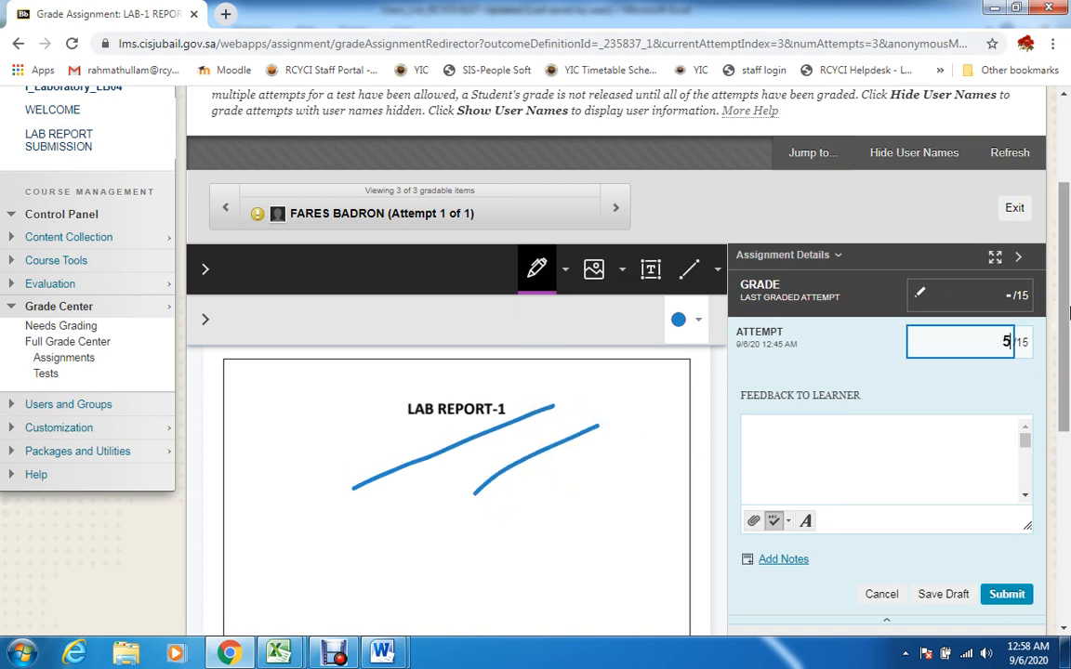
{"action": "key", "text": "Return"}
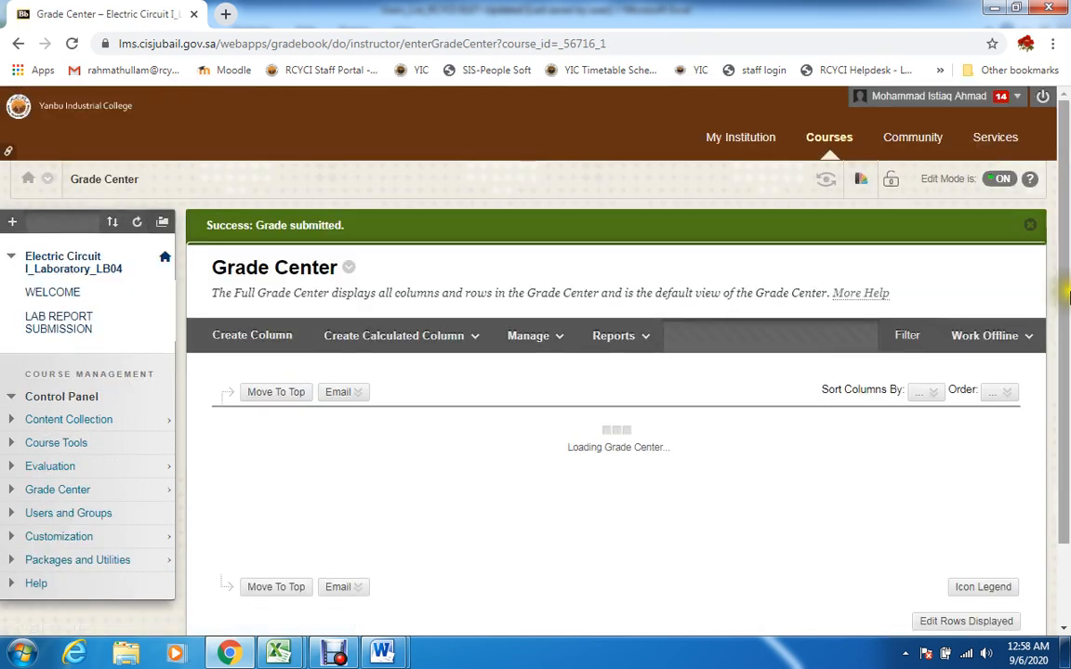
Open the ninth-row student's LAB-2 REPORT attempt from the Full Grade Center and submit a grade of 12 out of 15
{"action": "scroll", "coordinate": [1063, 420], "scroll_direction": "down", "scroll_amount": 2}
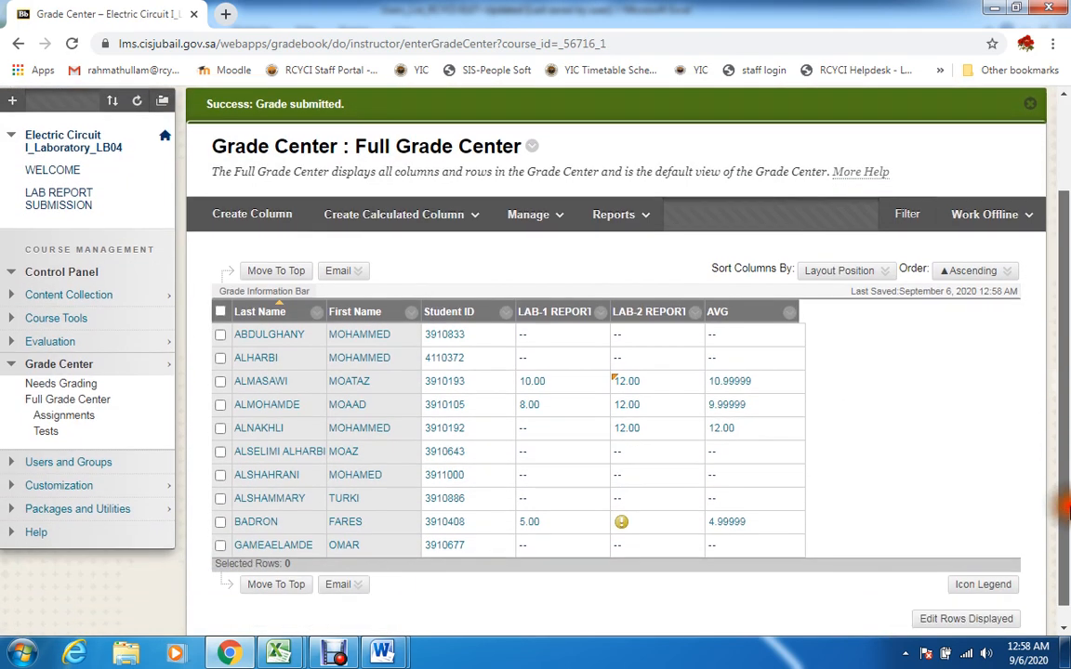
{"action": "left_click", "coordinate": [700, 523]}
{"action": "left_click", "coordinate": [731, 523]}
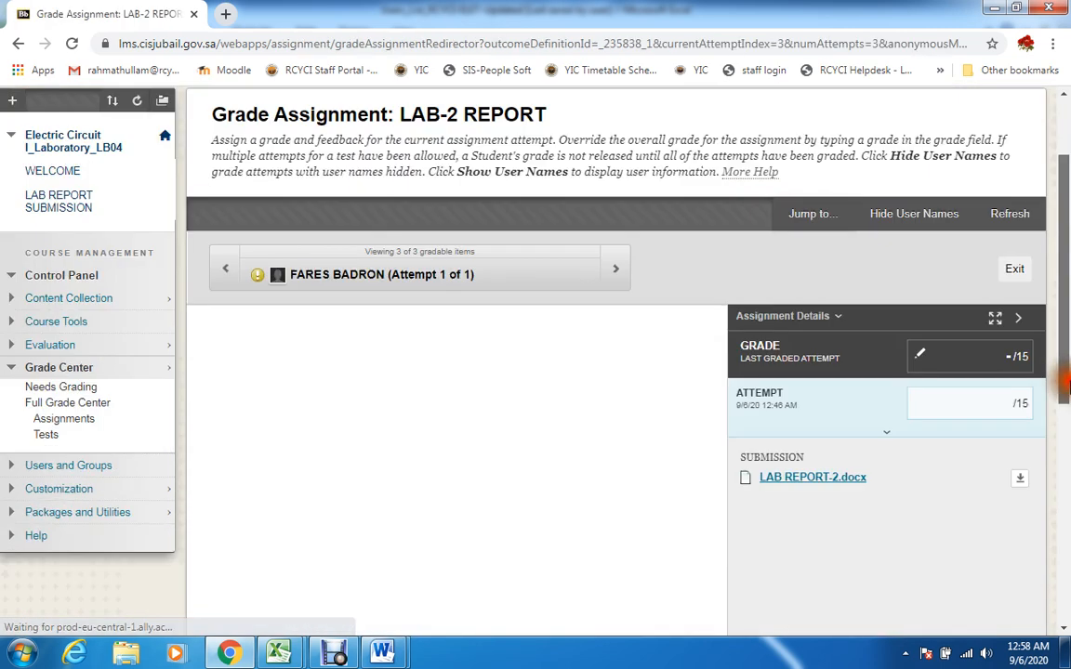
{"action": "left_click_drag", "start_coordinate": [1063, 382], "coordinate": [1059, 419]}
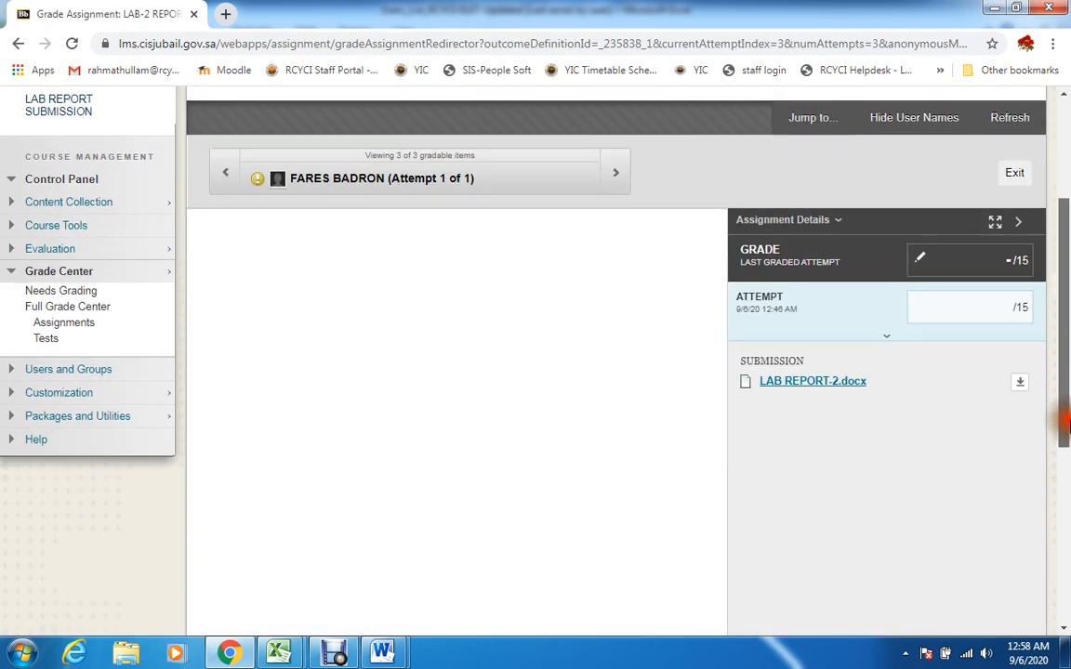
{"action": "left_click", "coordinate": [963, 306]}
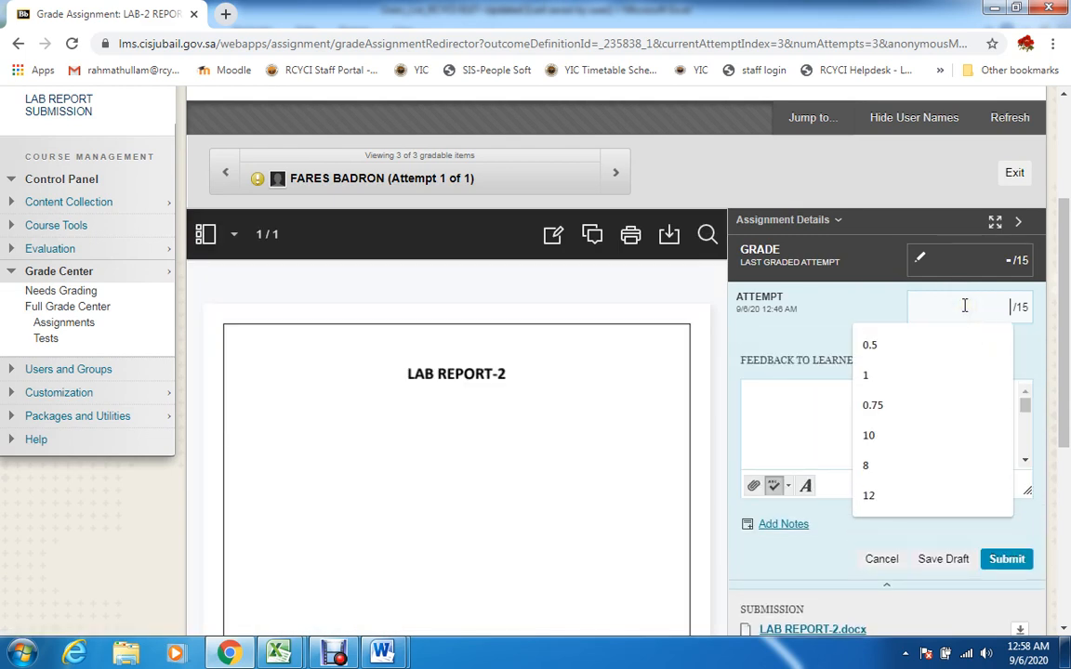
{"action": "type", "text": "12"}
{"action": "key", "text": "Return"}
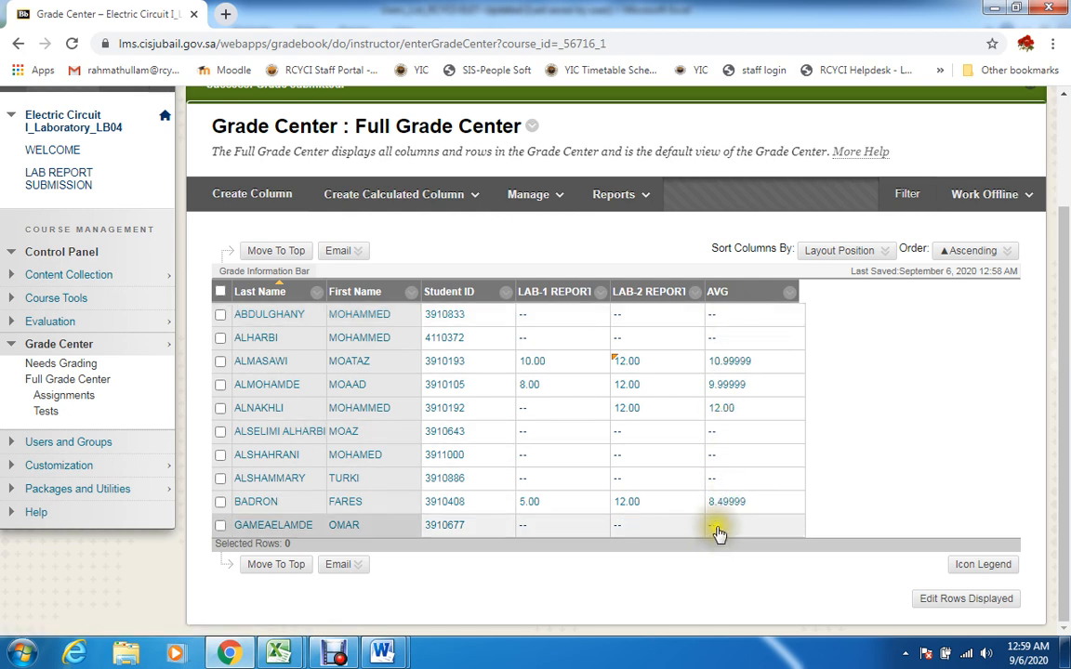
{"action": "scroll", "coordinate": [1059, 442], "scroll_direction": "up", "scroll_amount": 2}
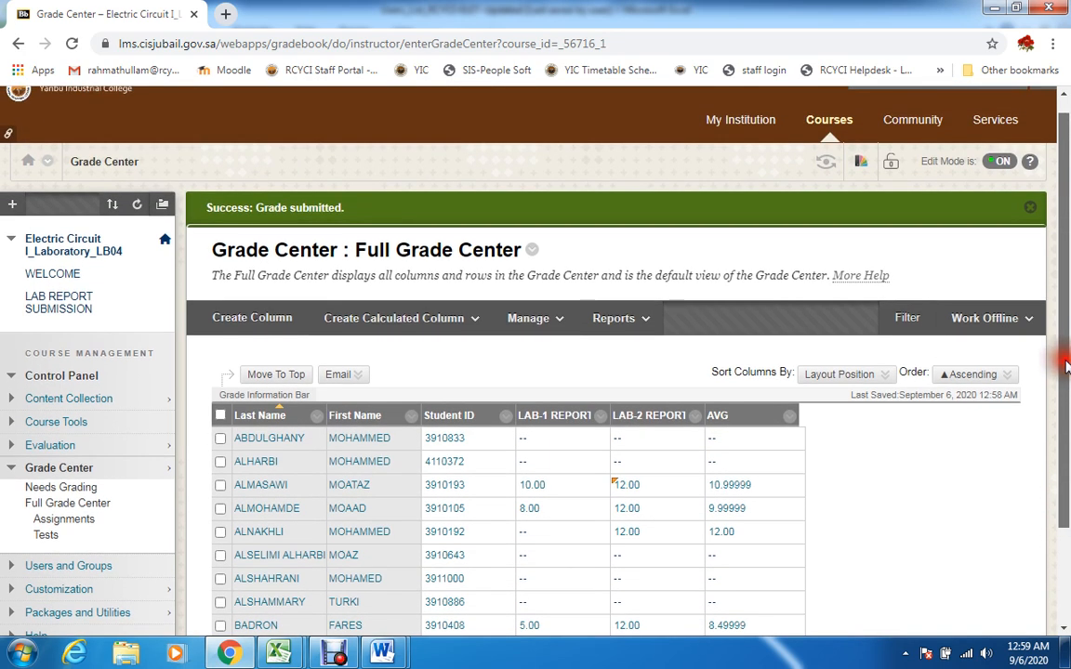
{"action": "scroll", "coordinate": [1066, 365], "scroll_direction": "down", "scroll_amount": 2}
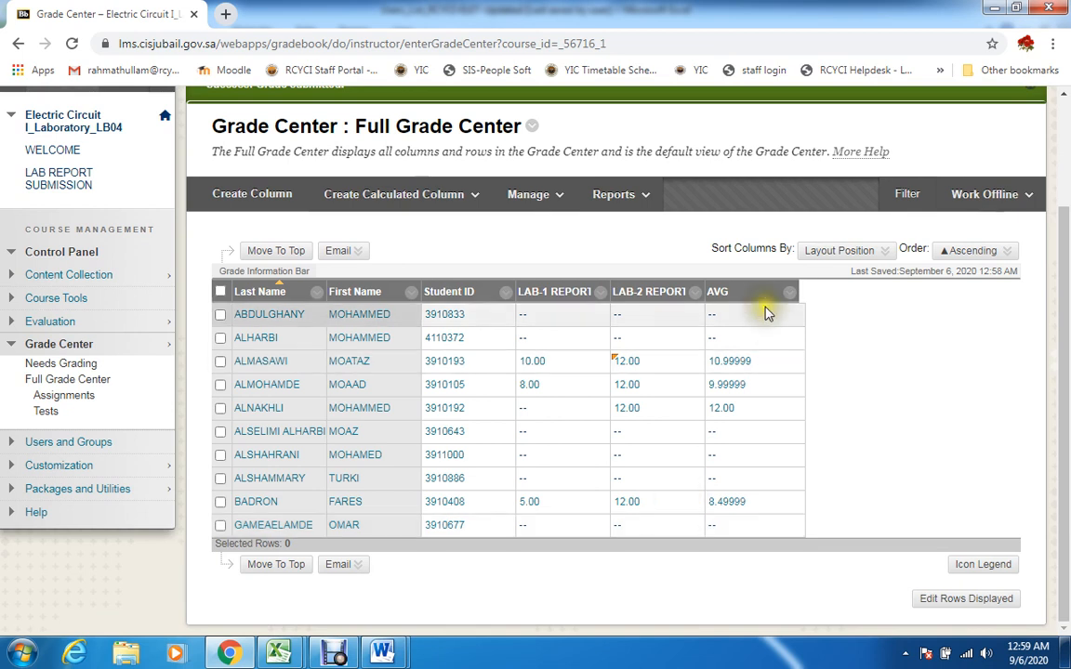
{"action": "left_click", "coordinate": [331, 651]}
{"action": "left_click", "coordinate": [345, 545]}
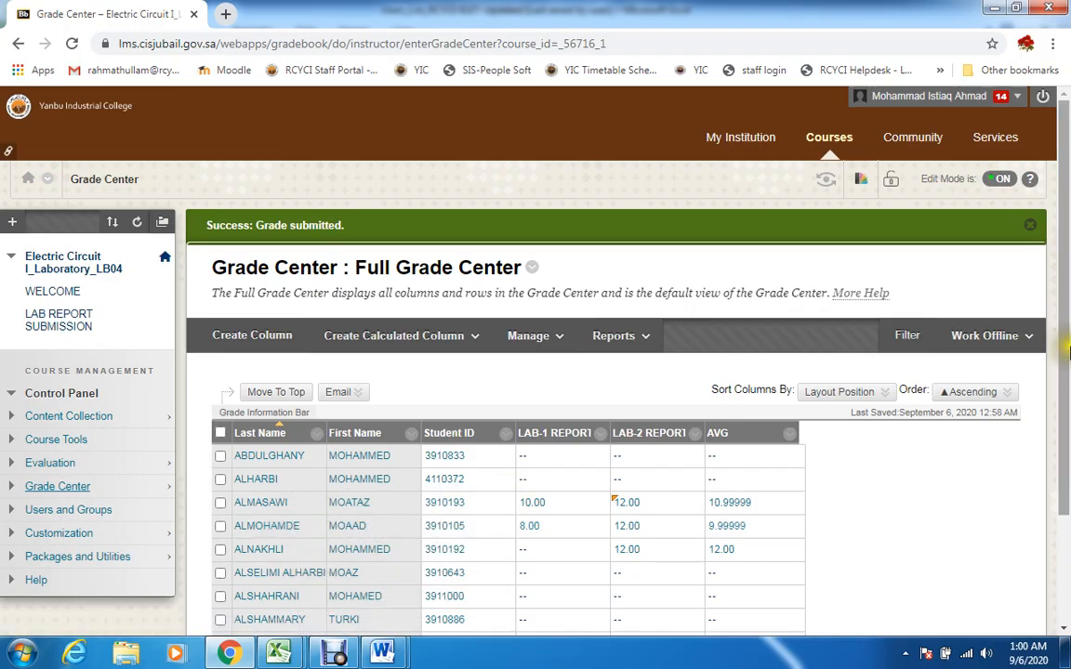
{"action": "scroll", "coordinate": [1068, 346], "scroll_direction": "down", "scroll_amount": 3}
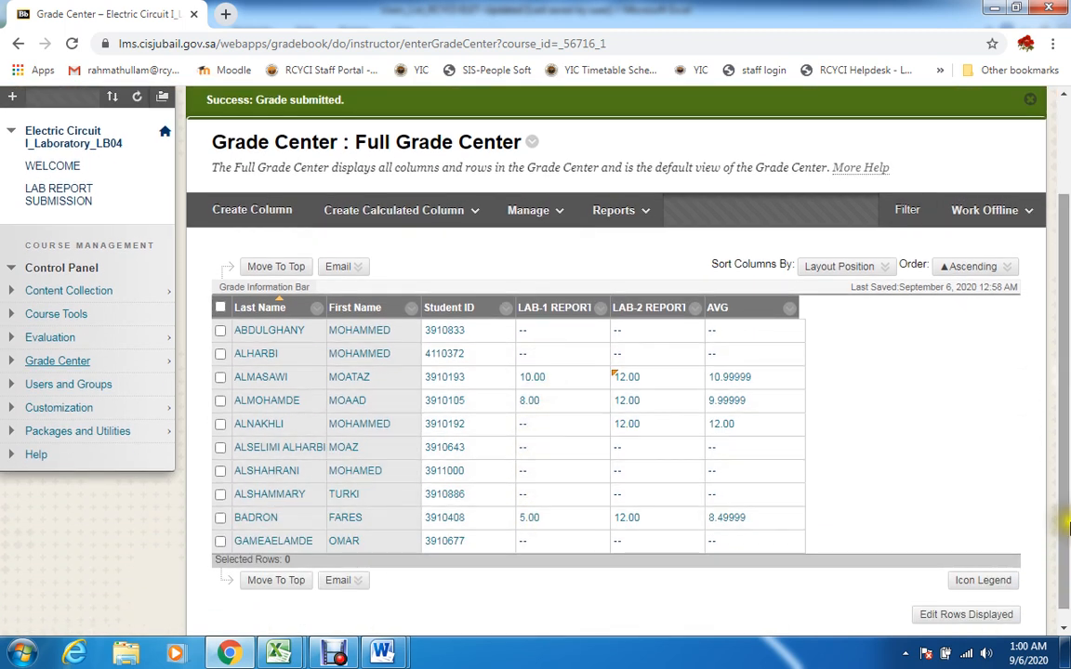
{"action": "left_click_drag", "start_coordinate": [1068, 531], "coordinate": [1065, 418]}
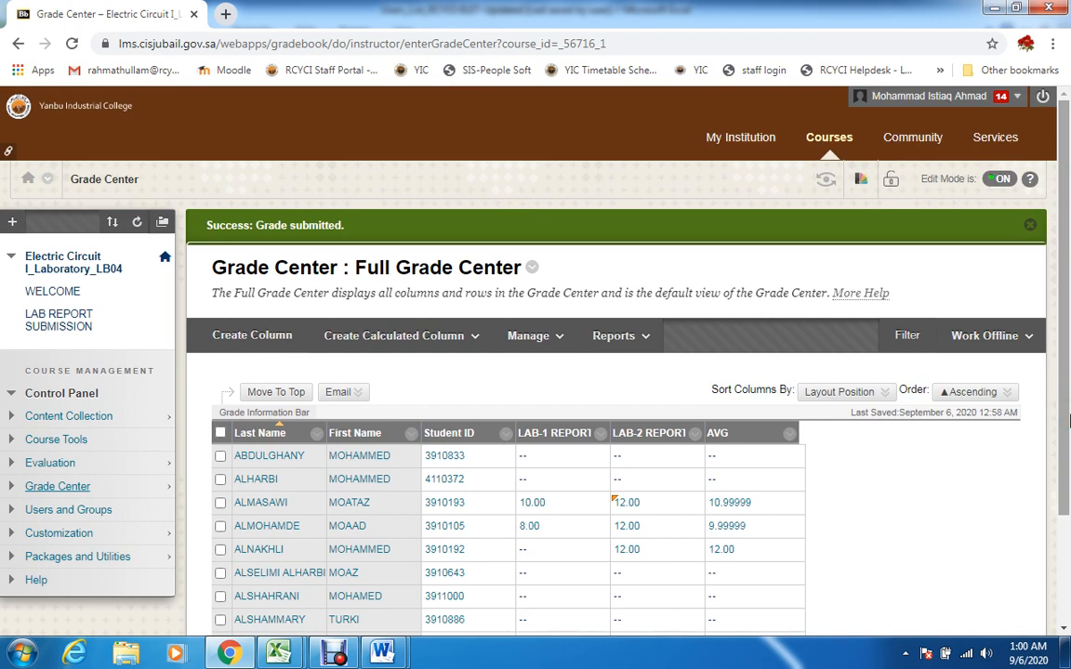
{"action": "left_click_drag", "start_coordinate": [1065, 373], "coordinate": [1065, 430]}
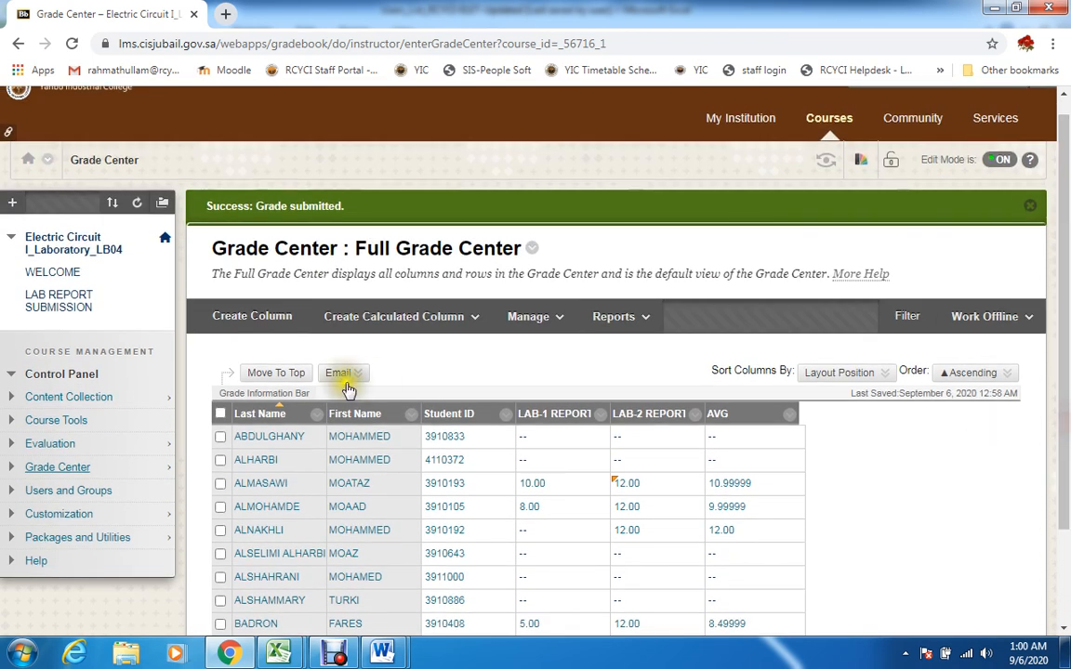
Expand the course's Grade Center section and reopen the Full Grade Center
{"action": "left_click", "coordinate": [12, 201]}
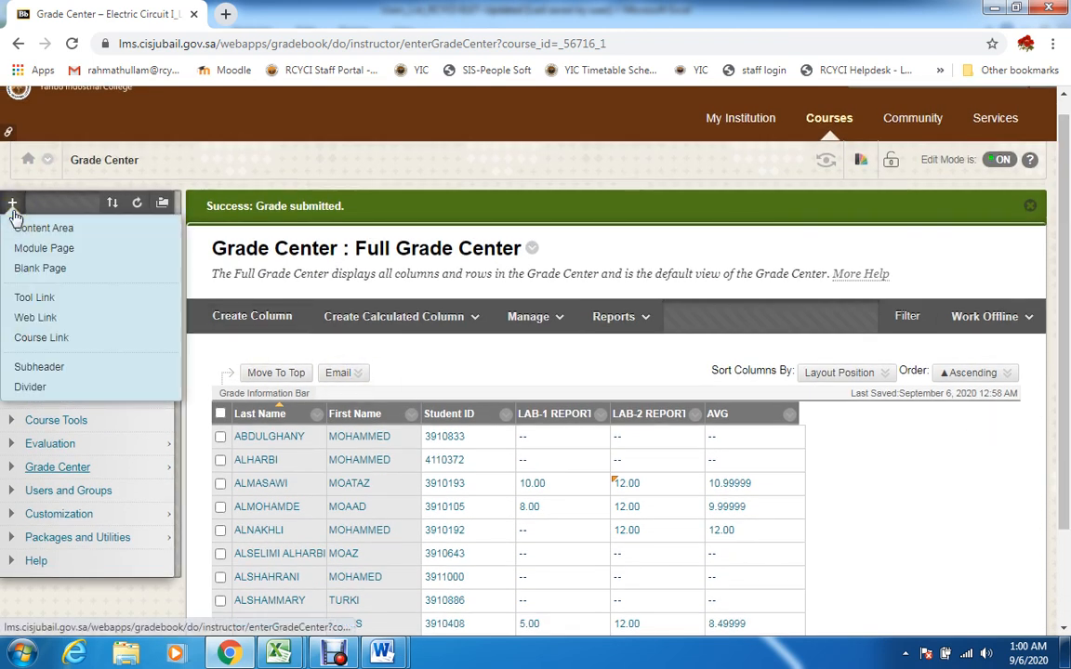
{"action": "left_click", "coordinate": [71, 474]}
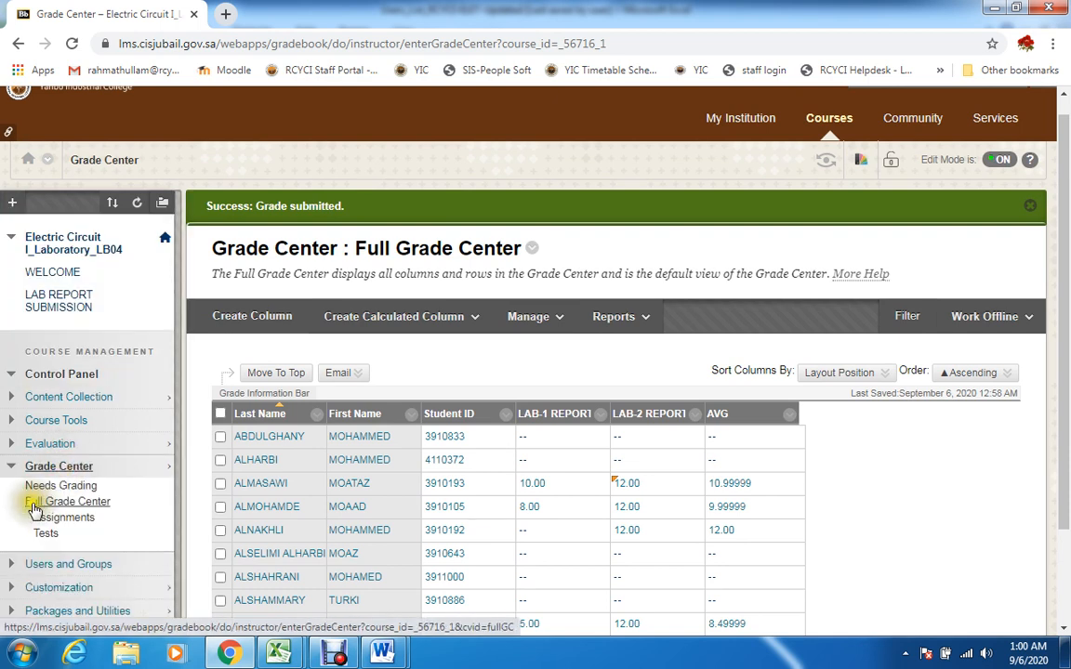
{"action": "left_click", "coordinate": [89, 507]}
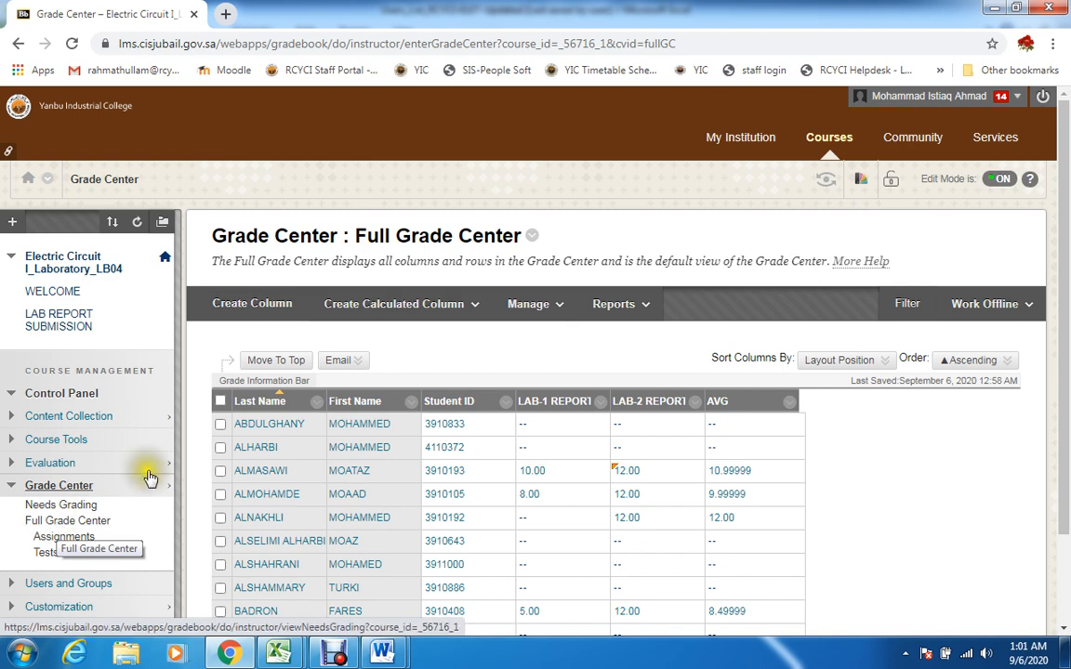
Add a tool link named GRADES-LB of type My Grades to the course menu and make it available to users
{"action": "left_click", "coordinate": [11, 223]}
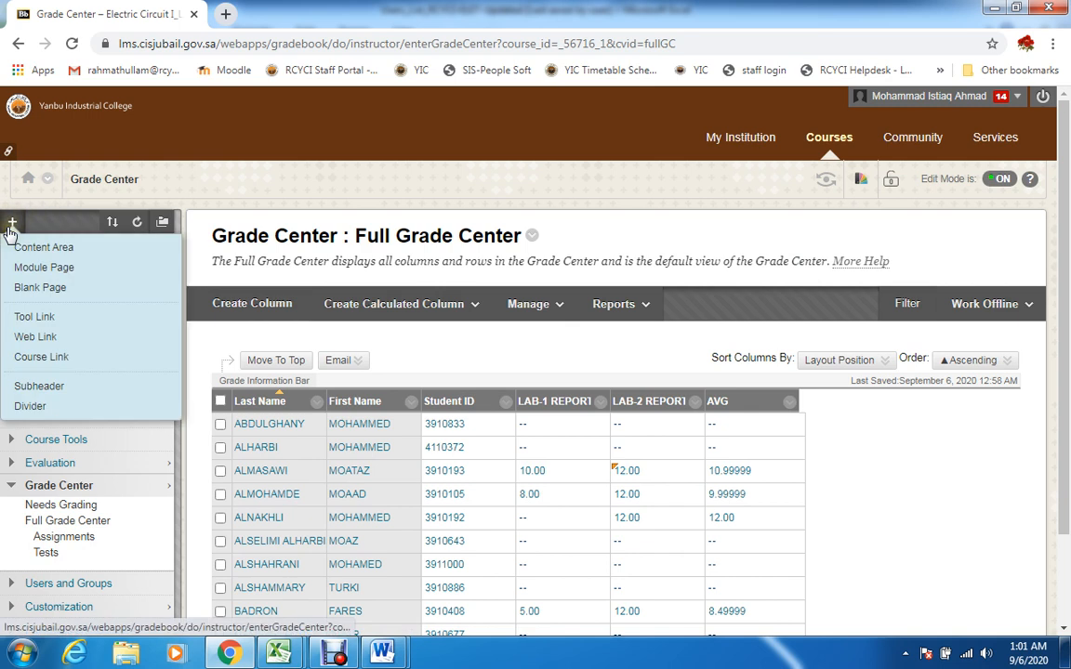
{"action": "left_click", "coordinate": [45, 316]}
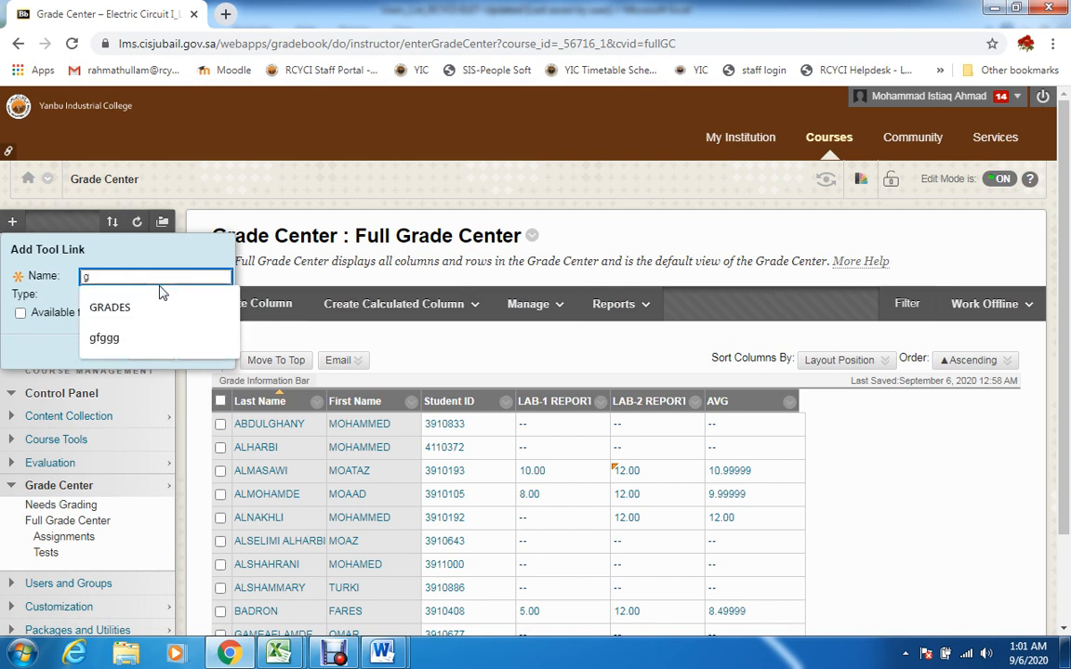
{"action": "type", "text": "g"}
{"action": "left_click", "coordinate": [167, 304]}
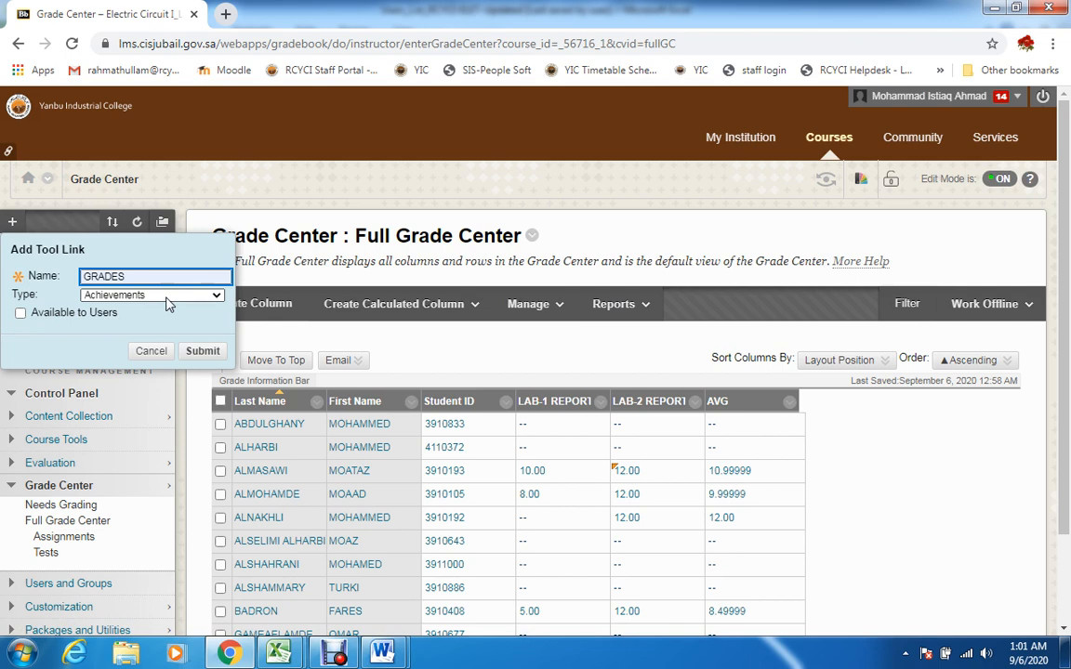
{"action": "type", "text": "-LB"}
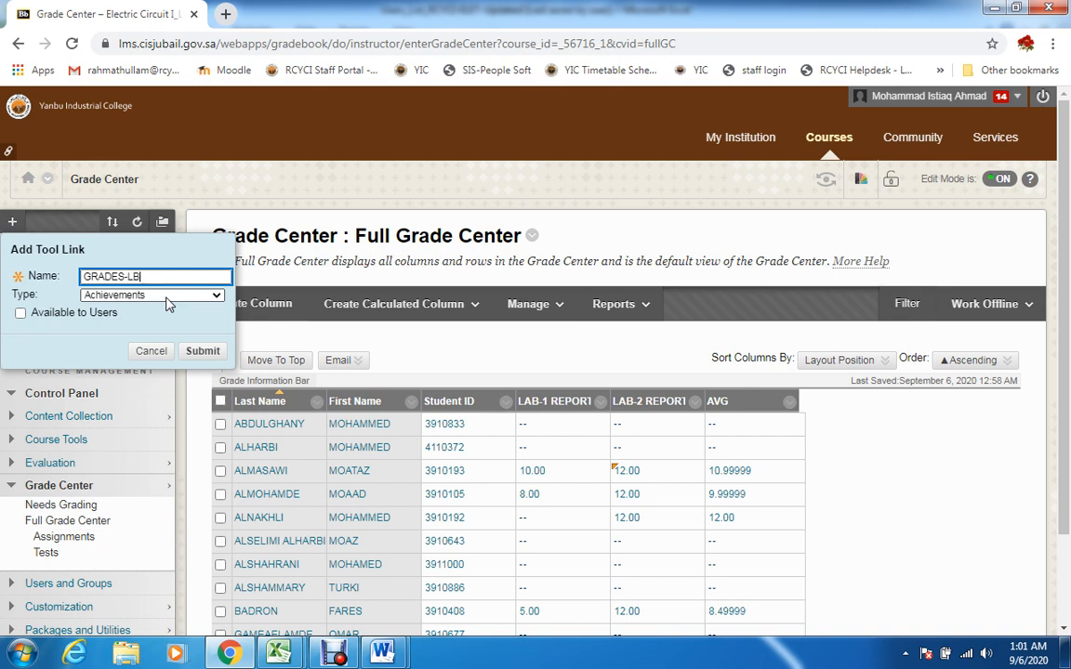
{"action": "left_click", "coordinate": [168, 295]}
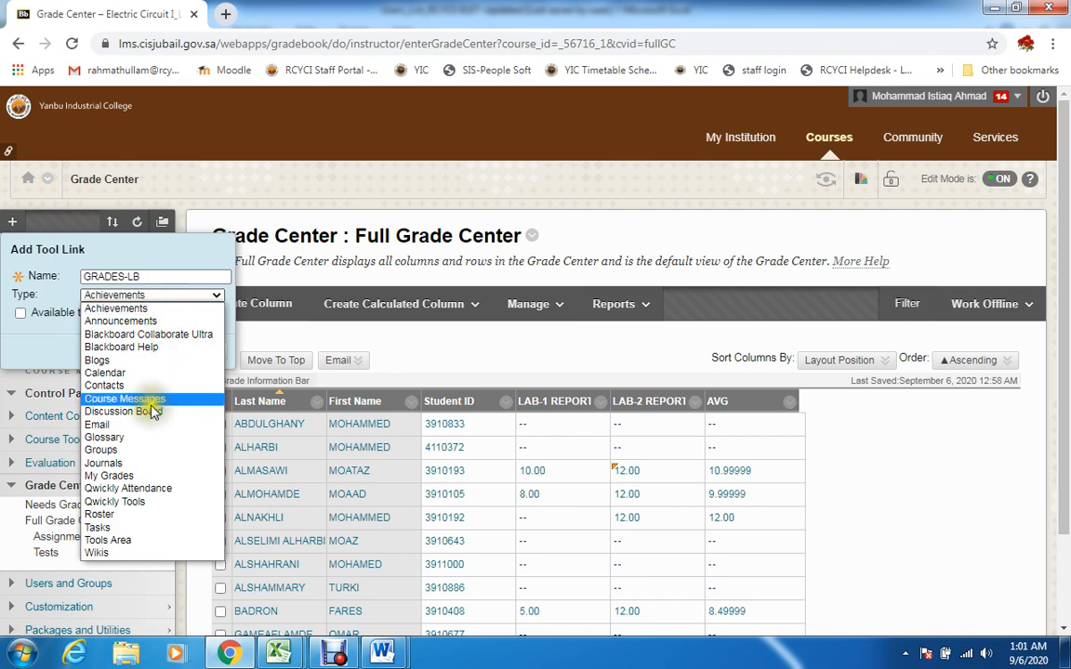
{"action": "left_click", "coordinate": [146, 479]}
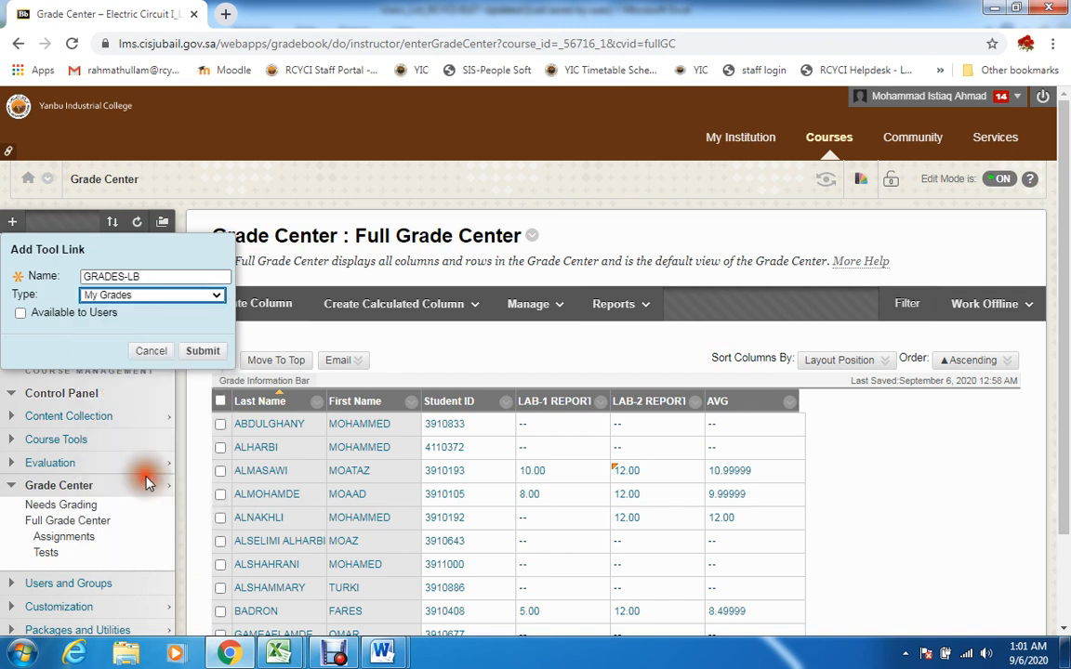
{"action": "left_click", "coordinate": [20, 313]}
{"action": "left_click", "coordinate": [193, 358]}
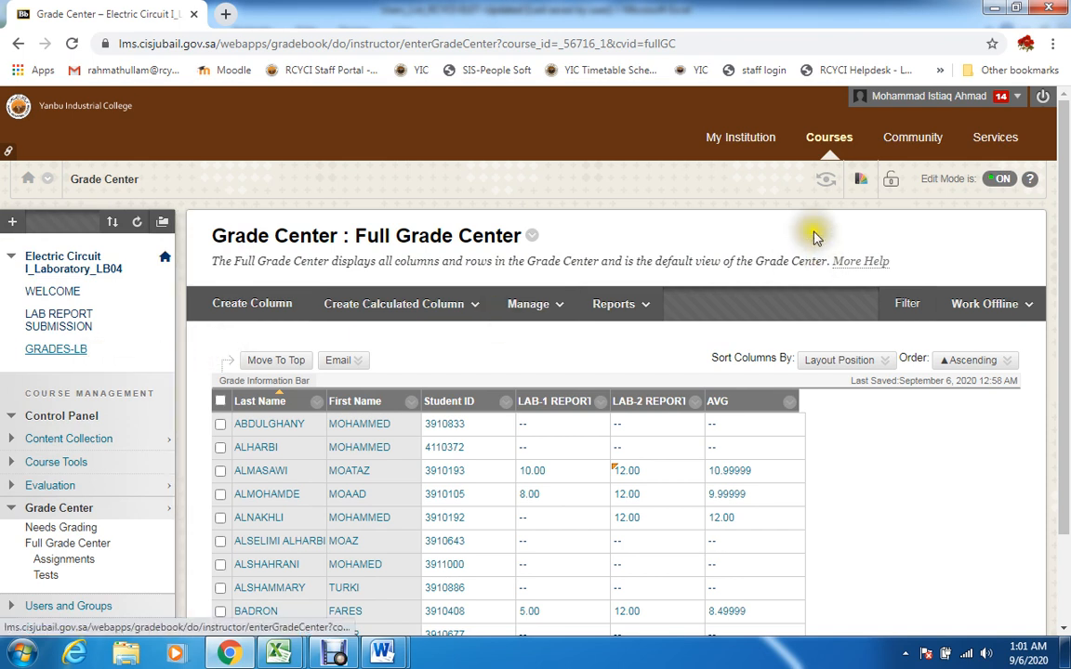
Check the GRADES-LB page in student preview with the All and Graded filters, and exit the preview, deleting the preview user and all data
{"action": "left_click", "coordinate": [825, 182]}
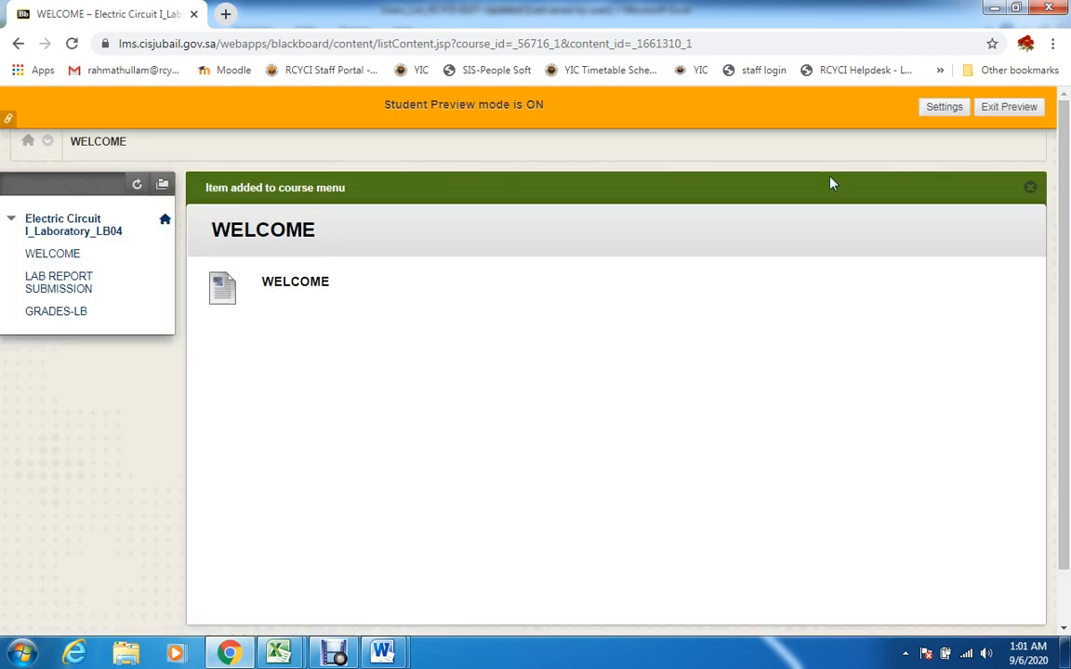
{"action": "left_click", "coordinate": [53, 317]}
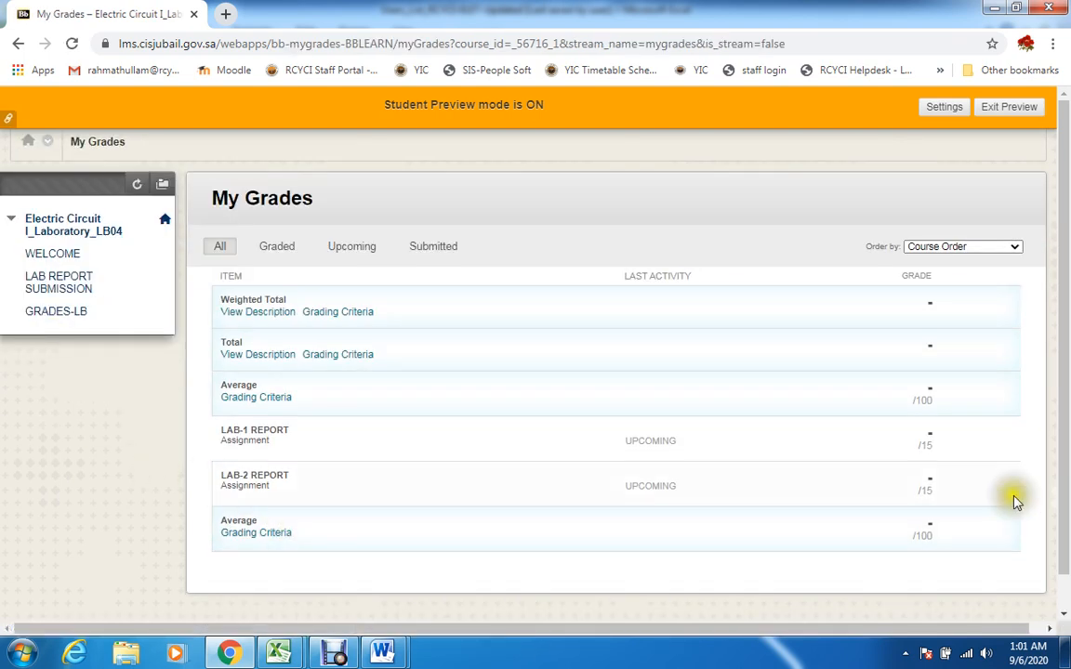
{"action": "left_click_drag", "start_coordinate": [1067, 391], "coordinate": [1065, 364]}
{"action": "left_click", "coordinate": [276, 245]}
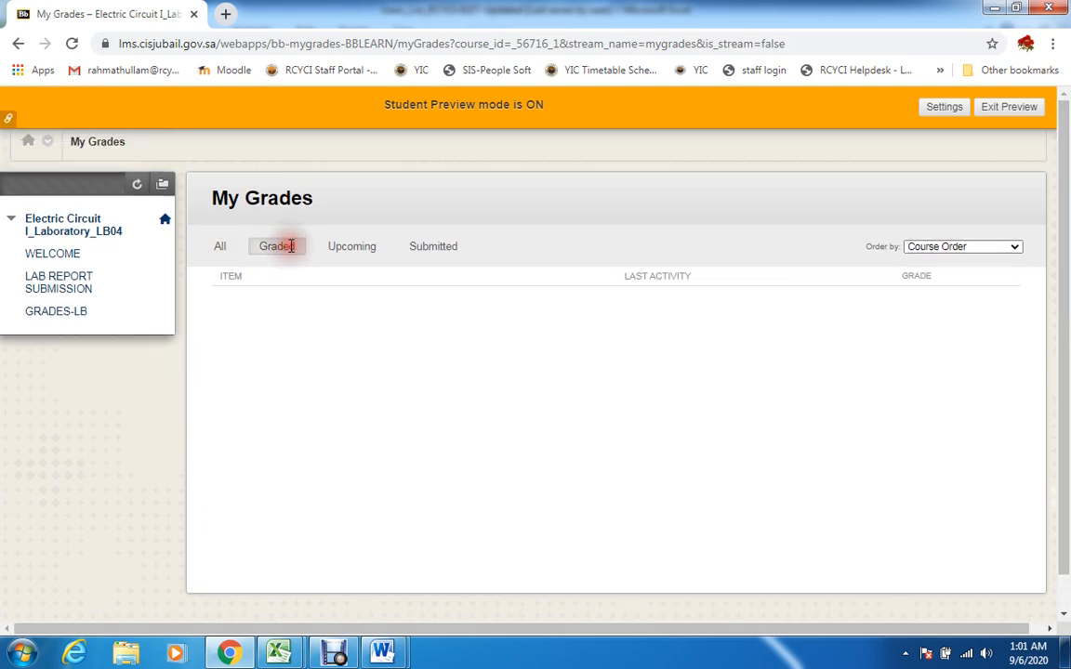
{"action": "left_click", "coordinate": [219, 246]}
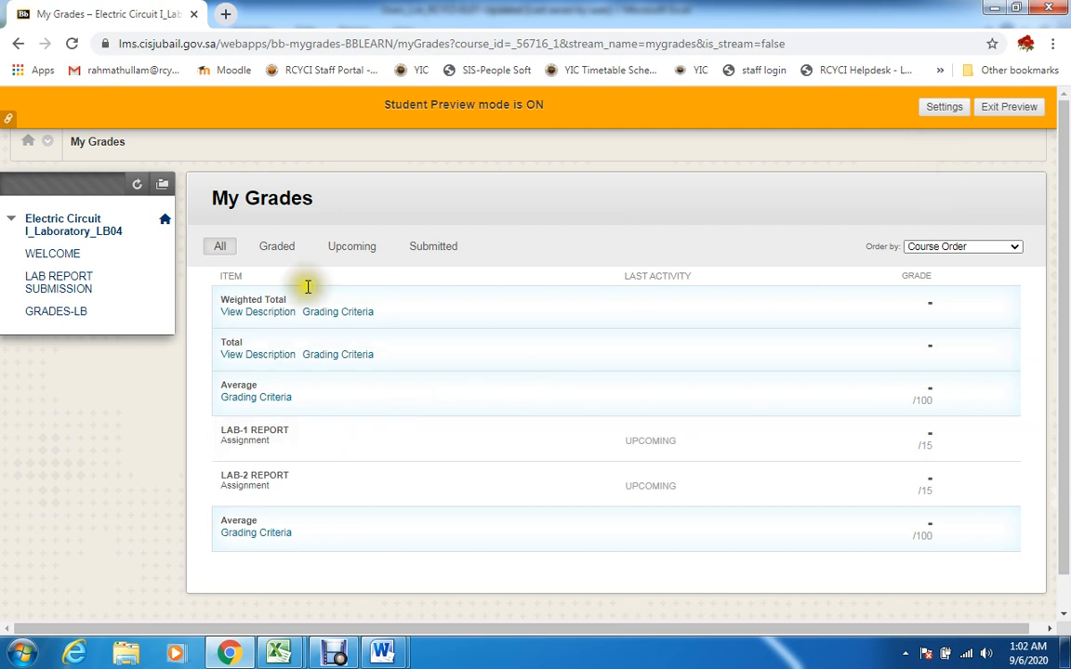
{"action": "left_click", "coordinate": [276, 242]}
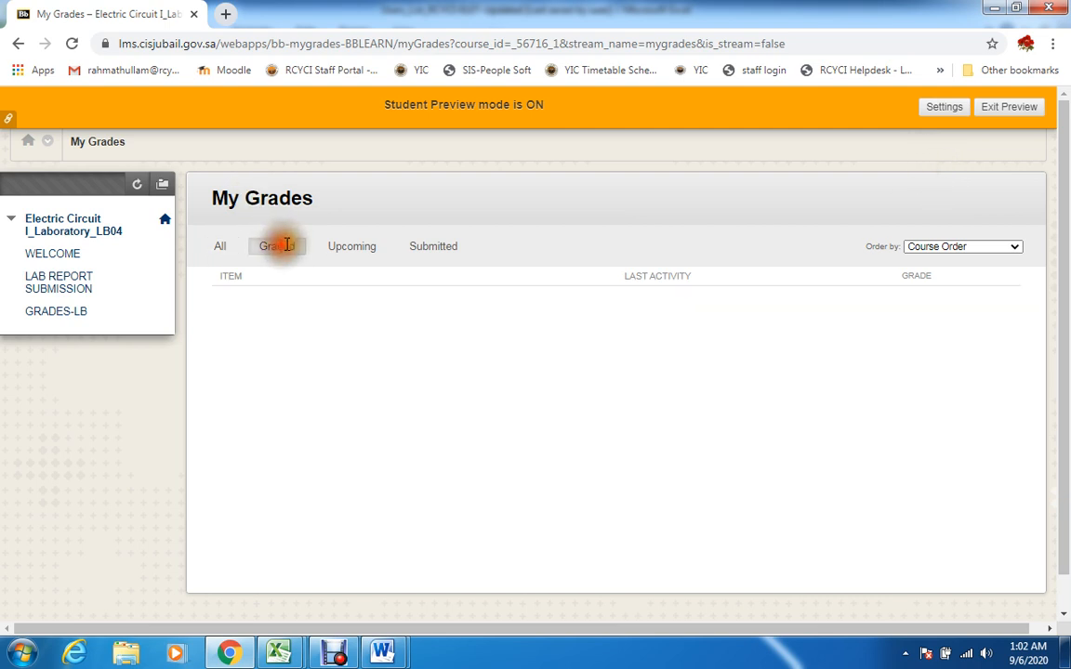
{"action": "left_click", "coordinate": [218, 245]}
{"action": "left_click", "coordinate": [1028, 109]}
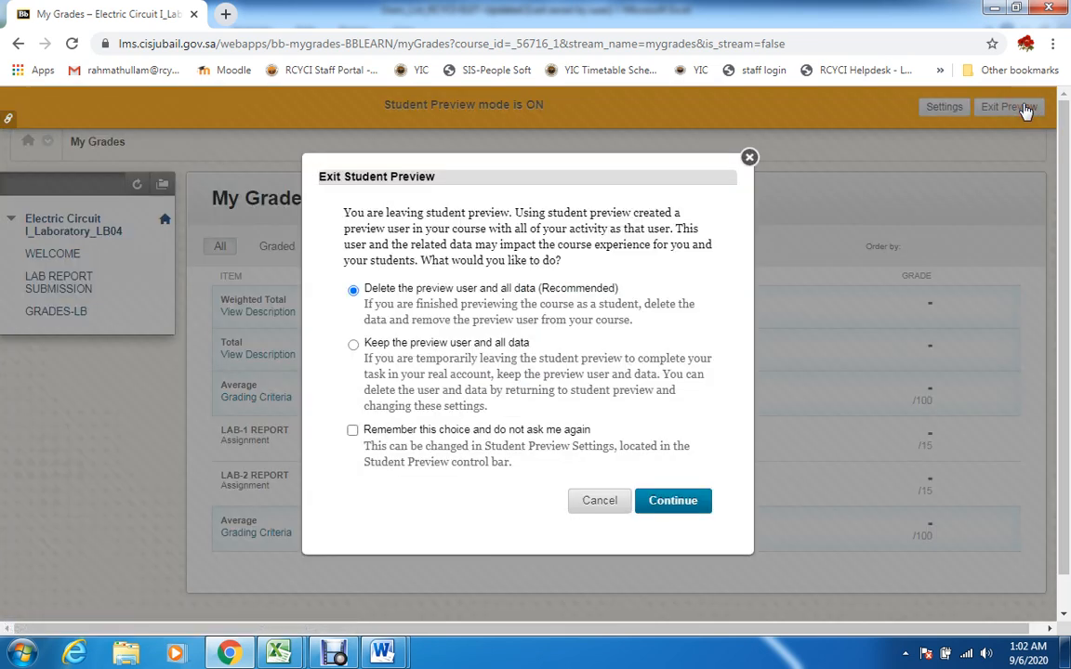
{"action": "left_click", "coordinate": [657, 502]}
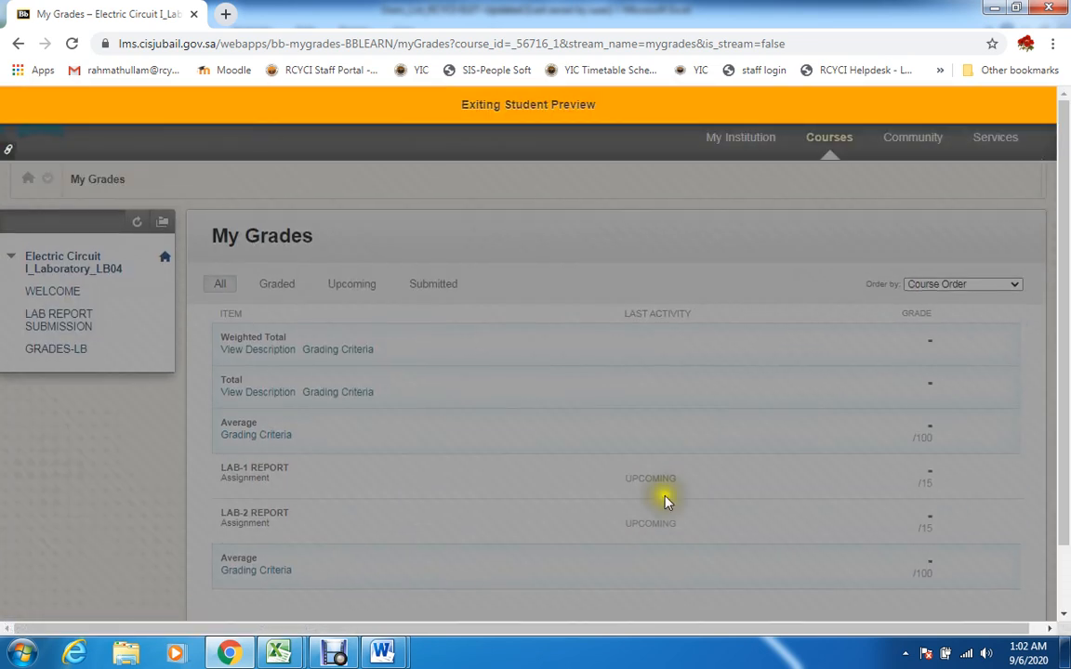
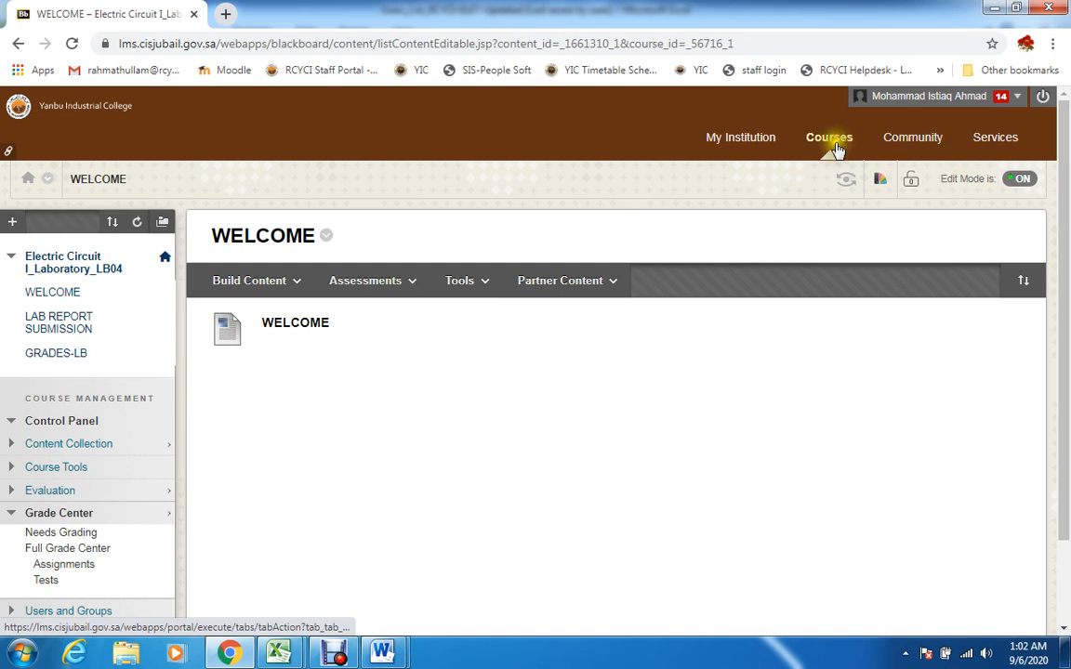
Open the Digital Electronics I_Lecture_LC01 course and add a content area named WELCOME to its menu, available to users
{"action": "left_click", "coordinate": [834, 144]}
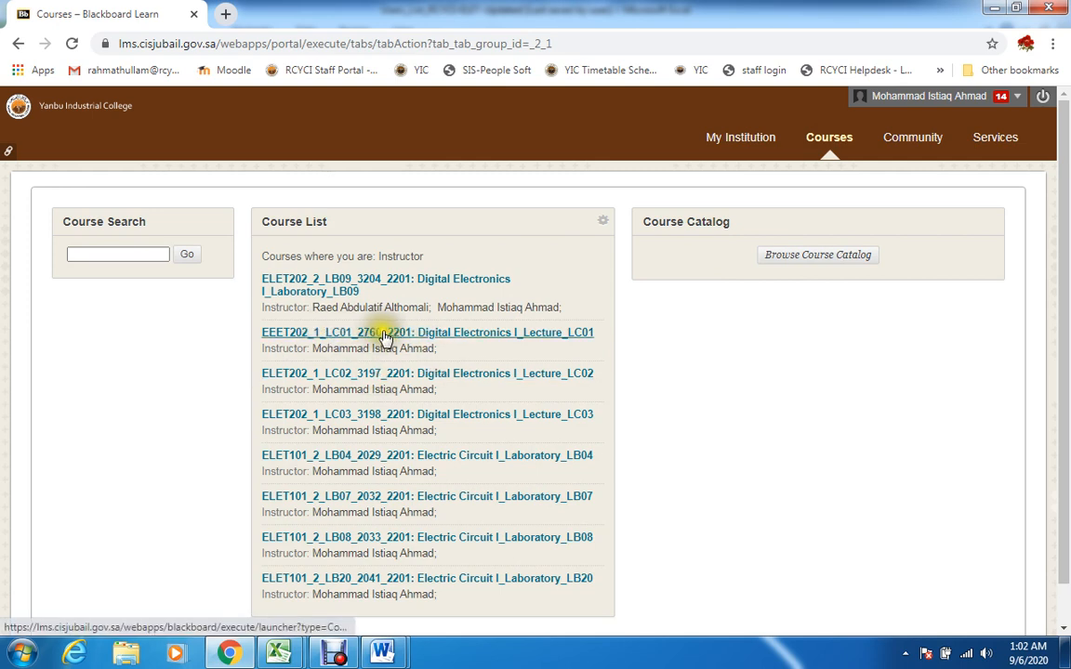
{"action": "left_click", "coordinate": [465, 339]}
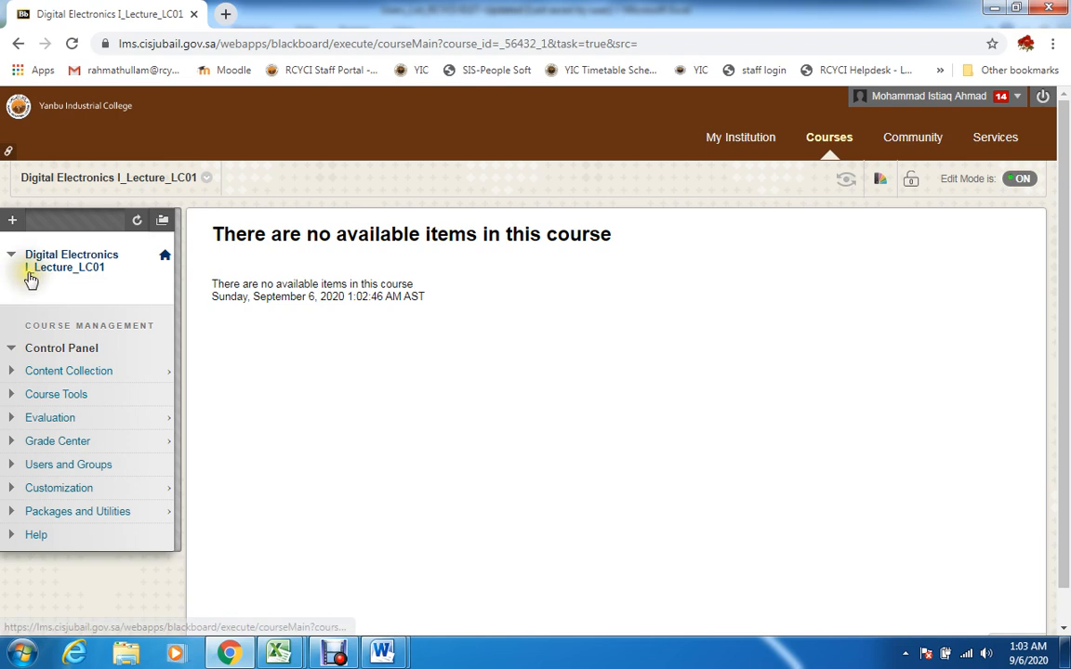
{"action": "left_click", "coordinate": [10, 221]}
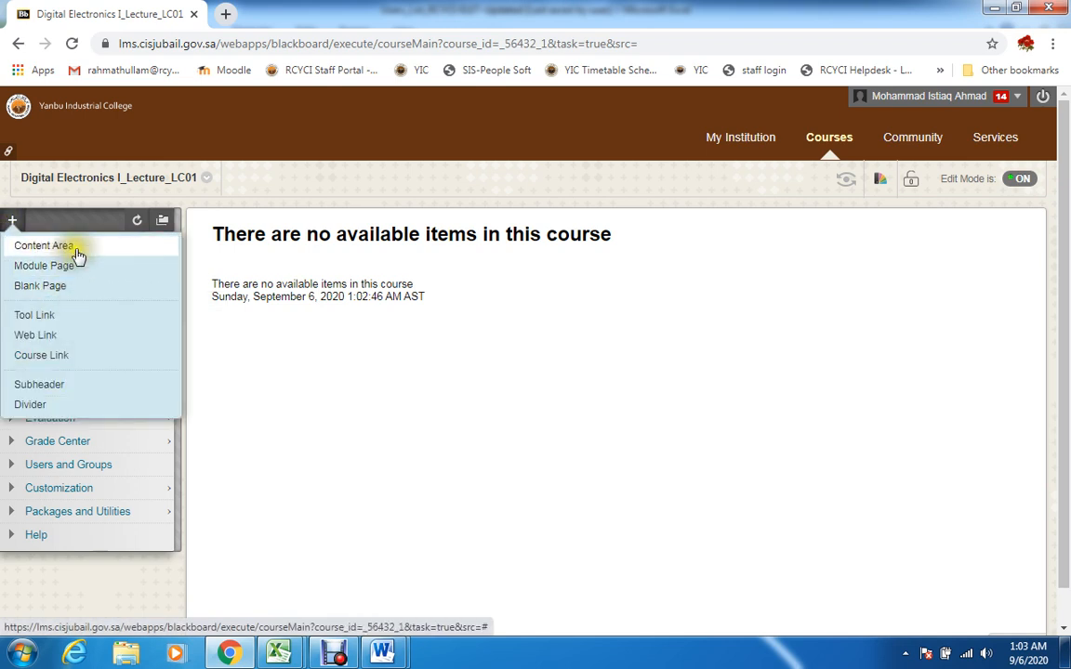
{"action": "left_click", "coordinate": [75, 245]}
{"action": "type", "text": "Welcome Message"}
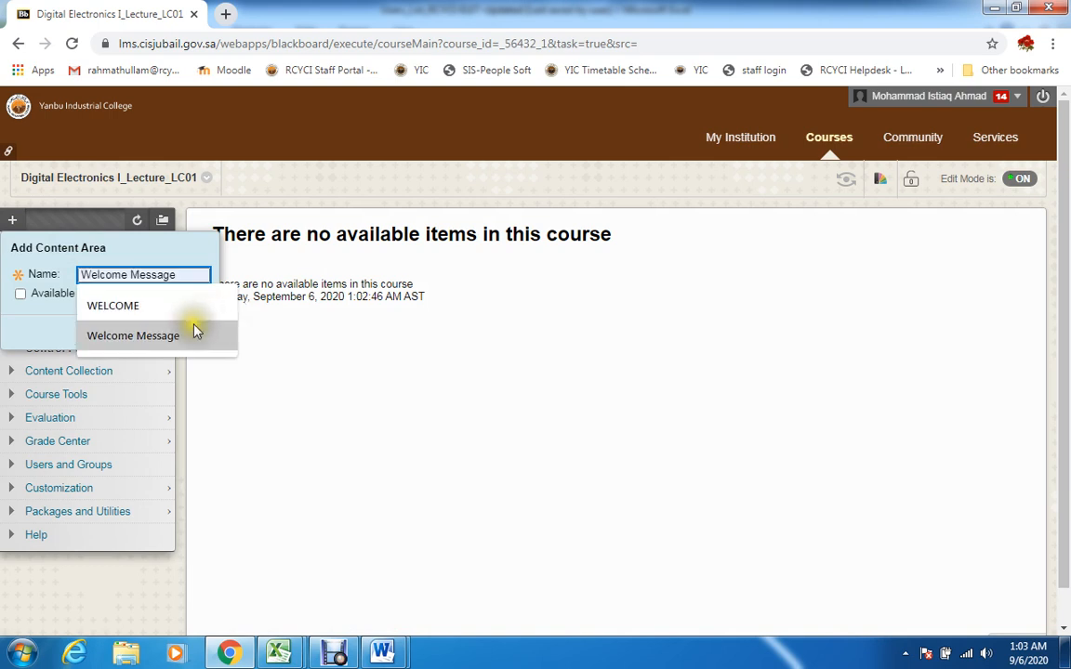
{"action": "left_click", "coordinate": [182, 306]}
{"action": "left_click", "coordinate": [93, 296]}
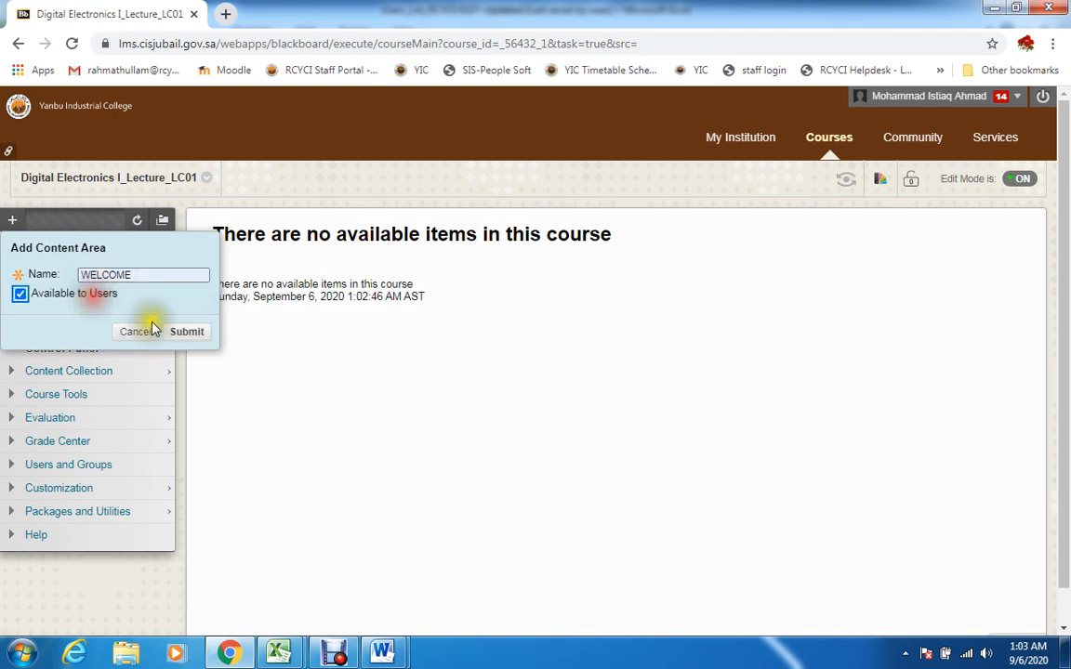
{"action": "left_click", "coordinate": [186, 332]}
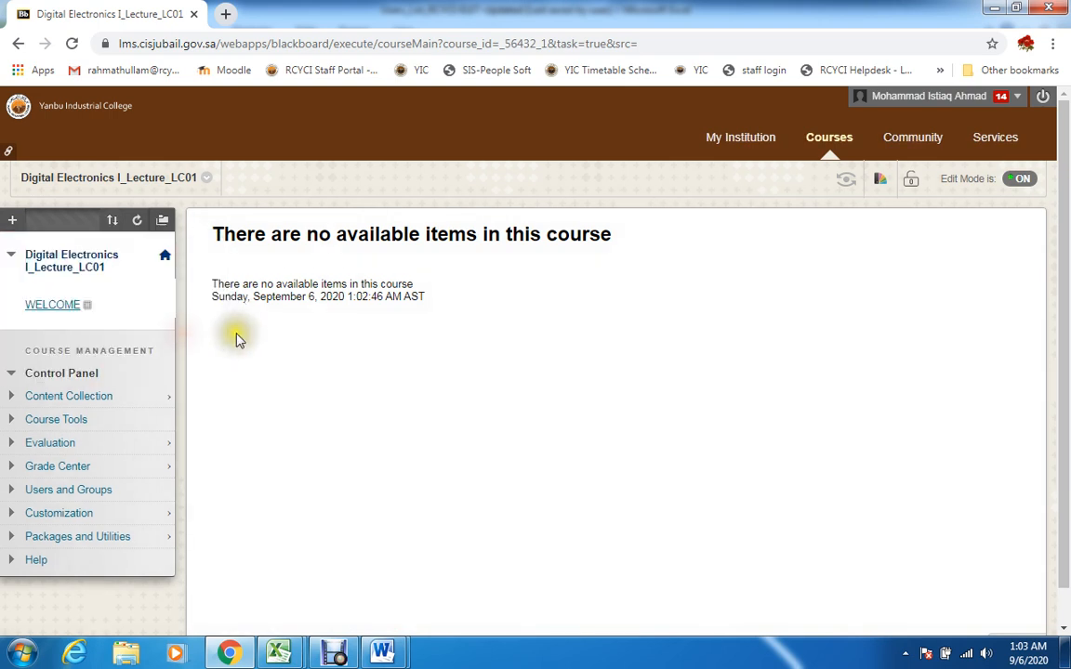
Create a content item named WELCOME with the text WELCOME in the WELCOME area and submit it
{"action": "left_click", "coordinate": [65, 306]}
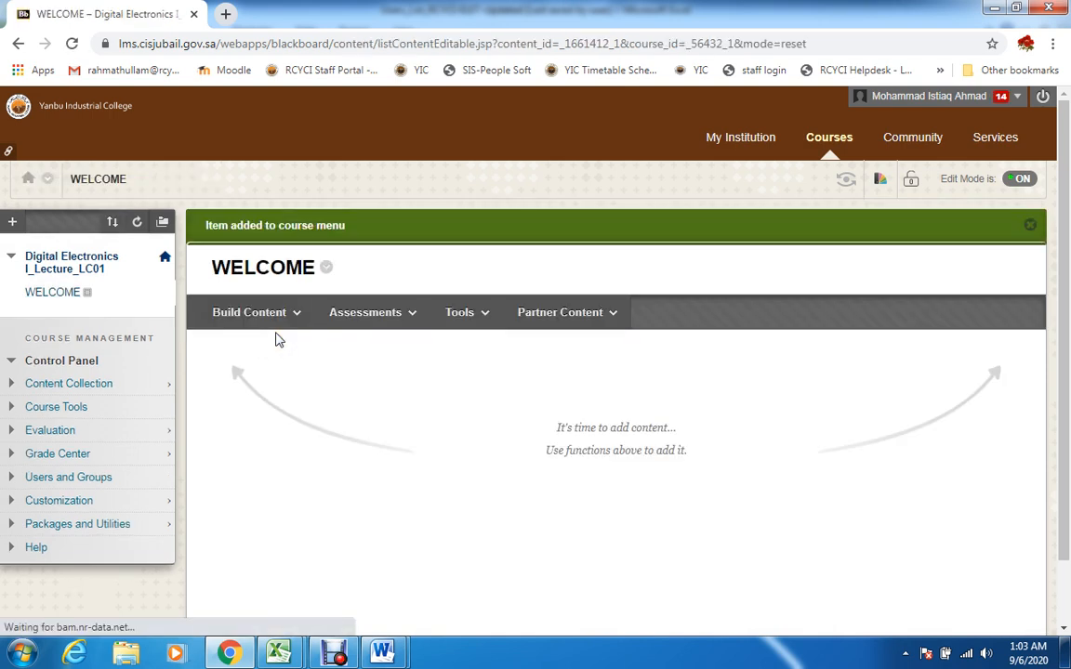
{"action": "left_click", "coordinate": [260, 312]}
{"action": "left_click", "coordinate": [233, 381]}
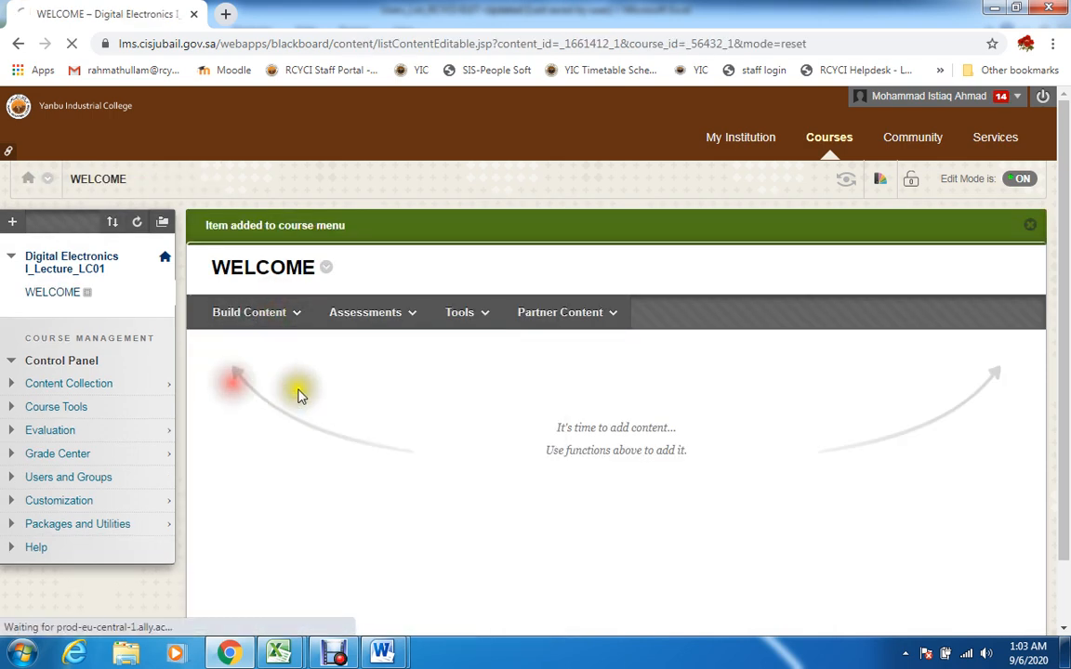
{"action": "type", "text": "WELCOME"}
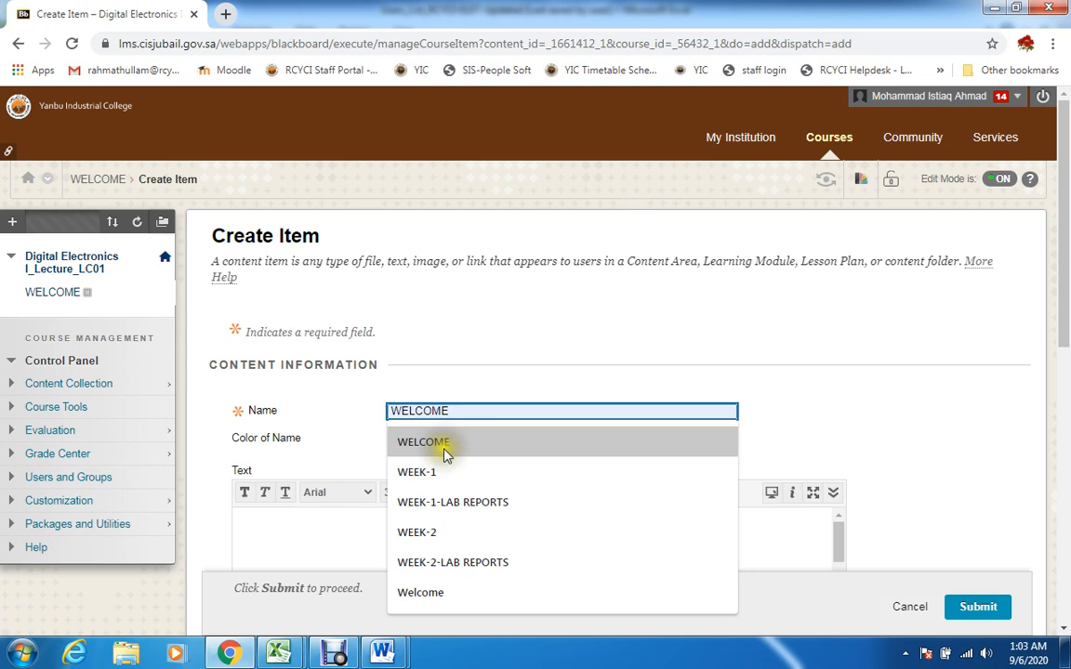
{"action": "left_click", "coordinate": [444, 454]}
{"action": "left_click", "coordinate": [353, 521]}
{"action": "type", "text": "WELCOME"}
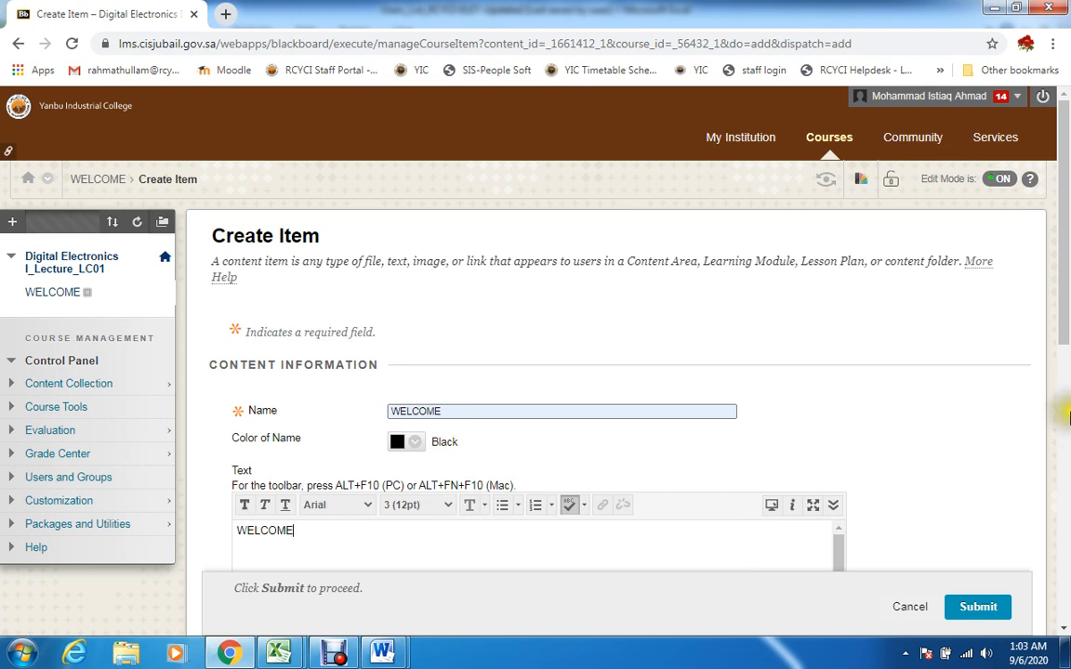
{"action": "left_click_drag", "start_coordinate": [1067, 306], "coordinate": [1067, 491]}
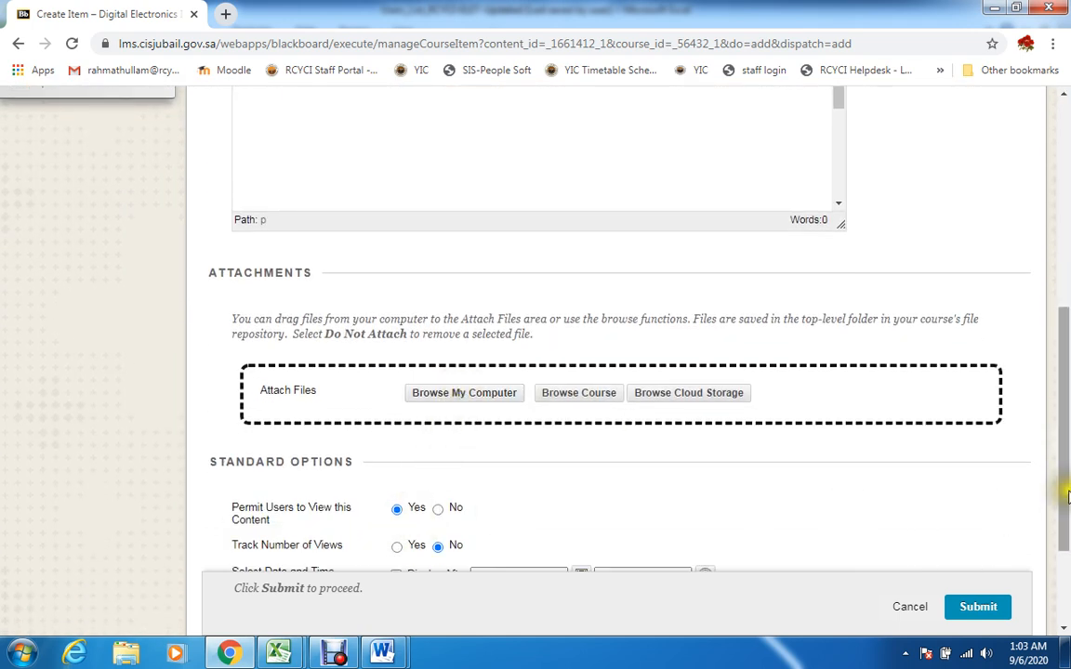
{"action": "scroll", "coordinate": [949, 446], "scroll_direction": "down", "scroll_amount": 2}
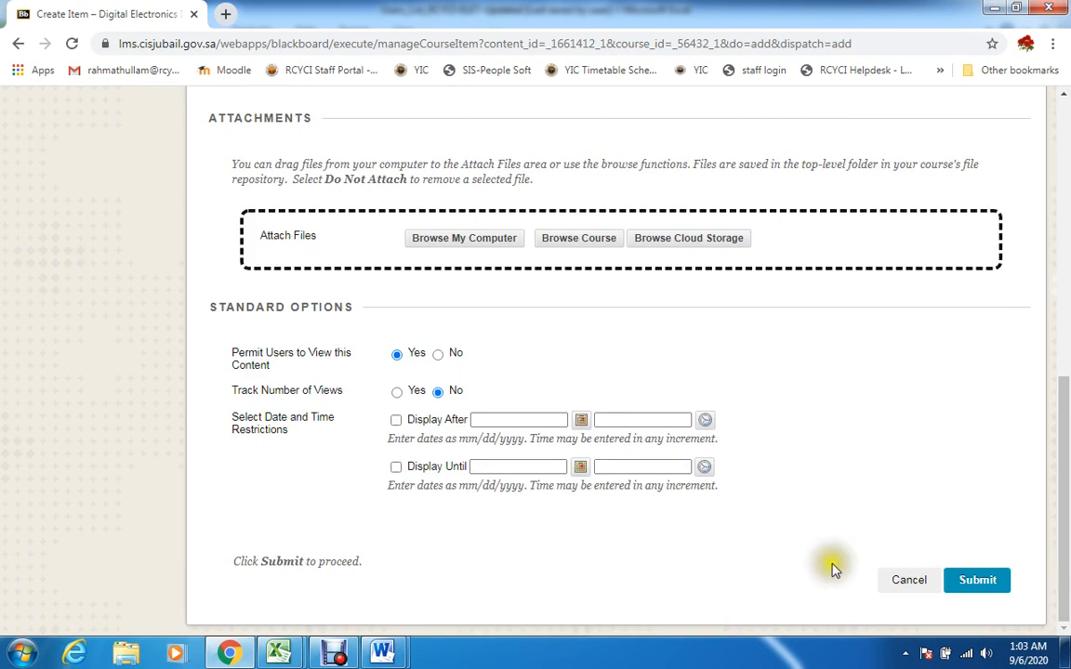
{"action": "left_click", "coordinate": [994, 583]}
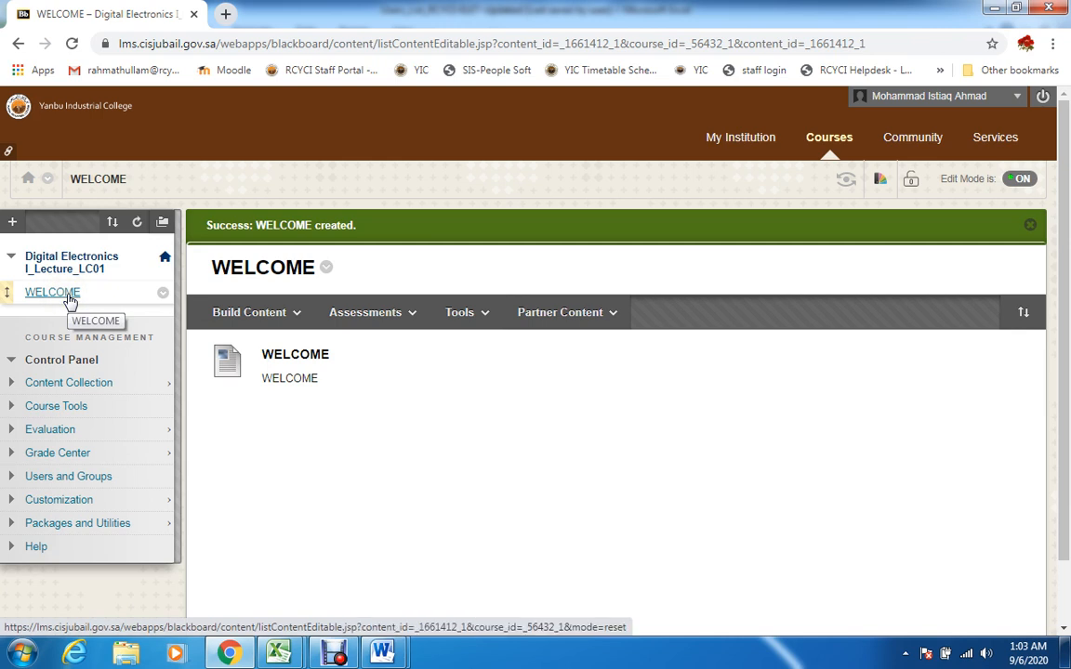
Add a content area named ASSIGNMENT SUBMISSION to the course menu and make it available to users
{"action": "left_click", "coordinate": [249, 312]}
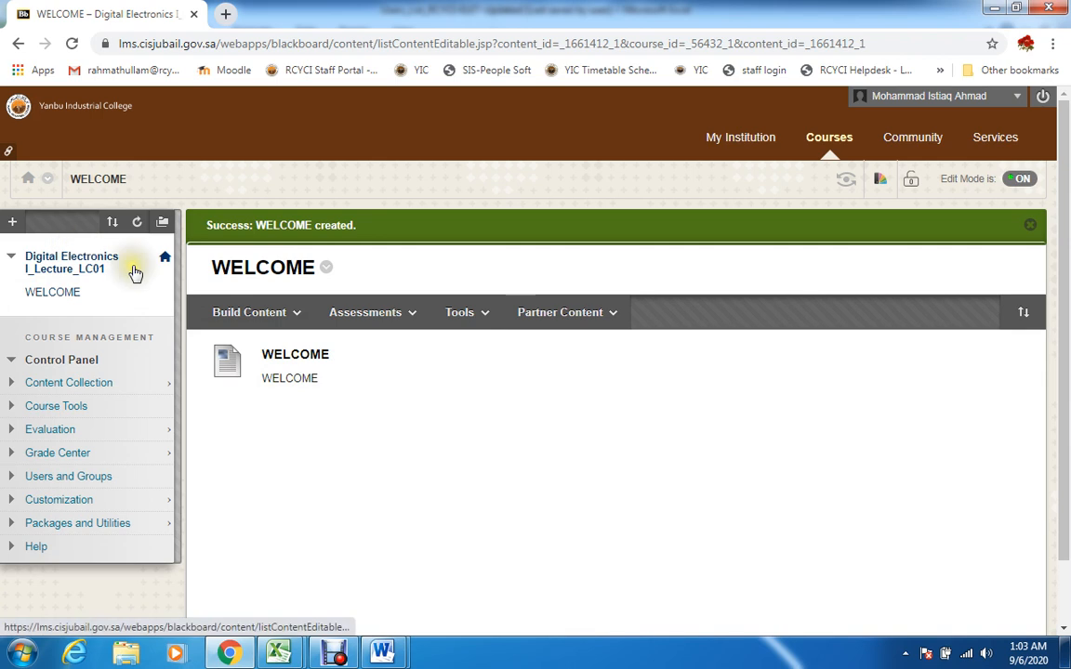
{"action": "left_click", "coordinate": [14, 225]}
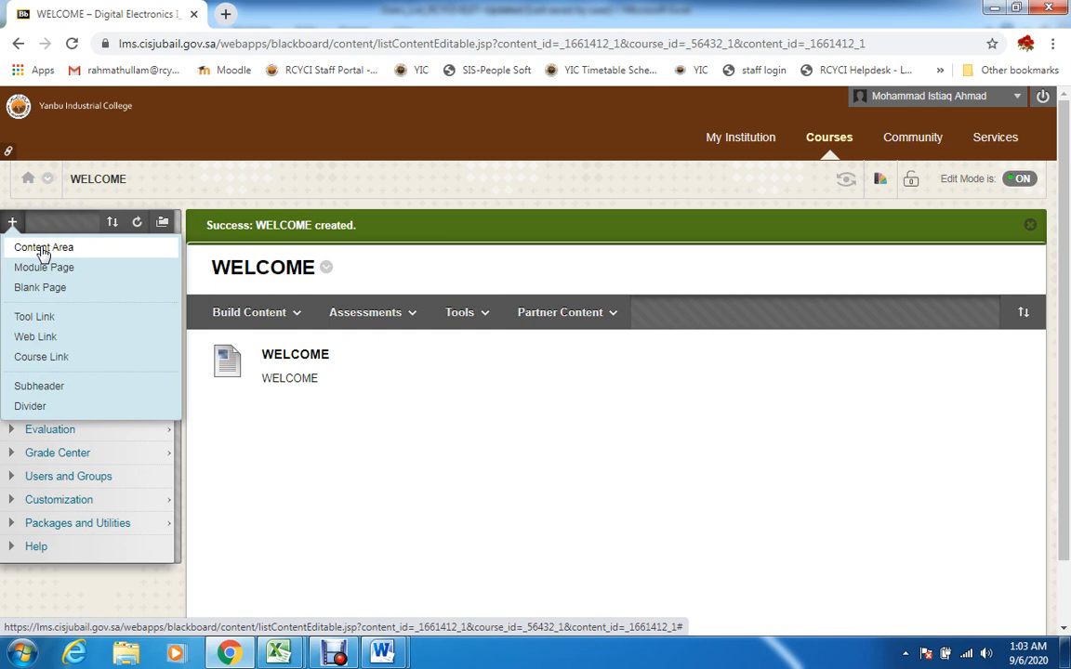
{"action": "left_click", "coordinate": [43, 250]}
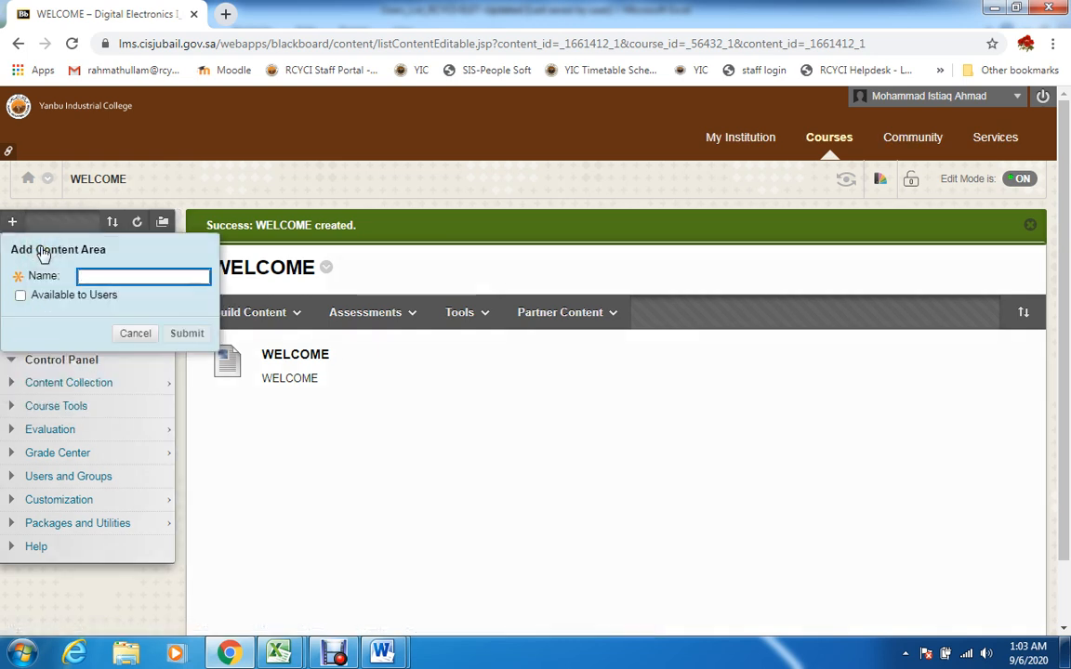
{"action": "type", "text": "ASS"}
{"action": "type", "text": "ASS"}
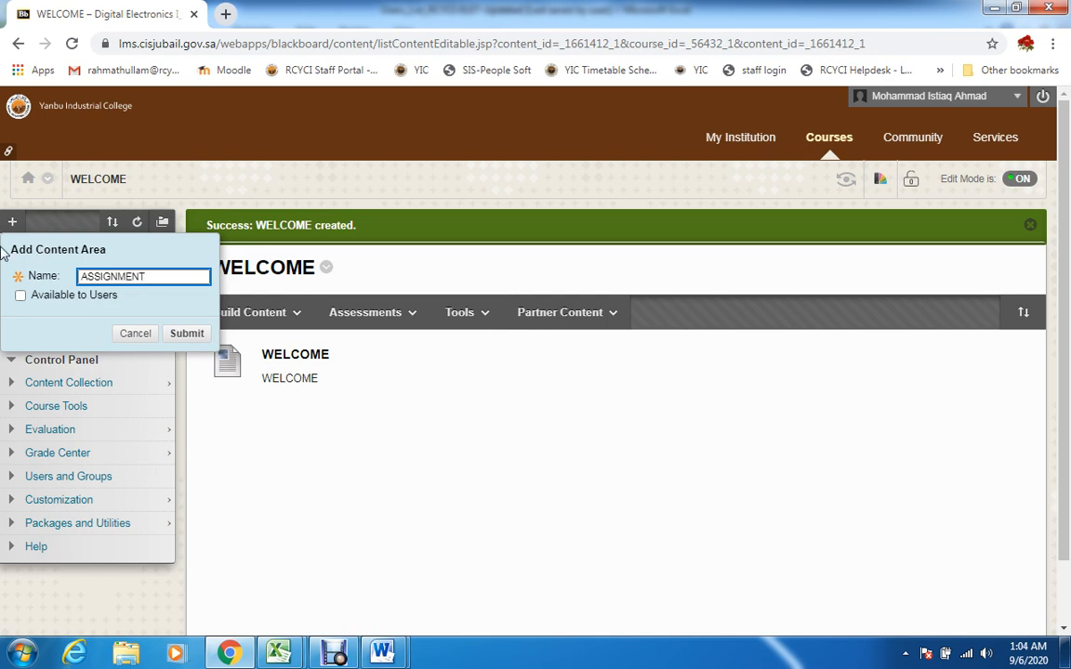
{"action": "left_click", "coordinate": [20, 295]}
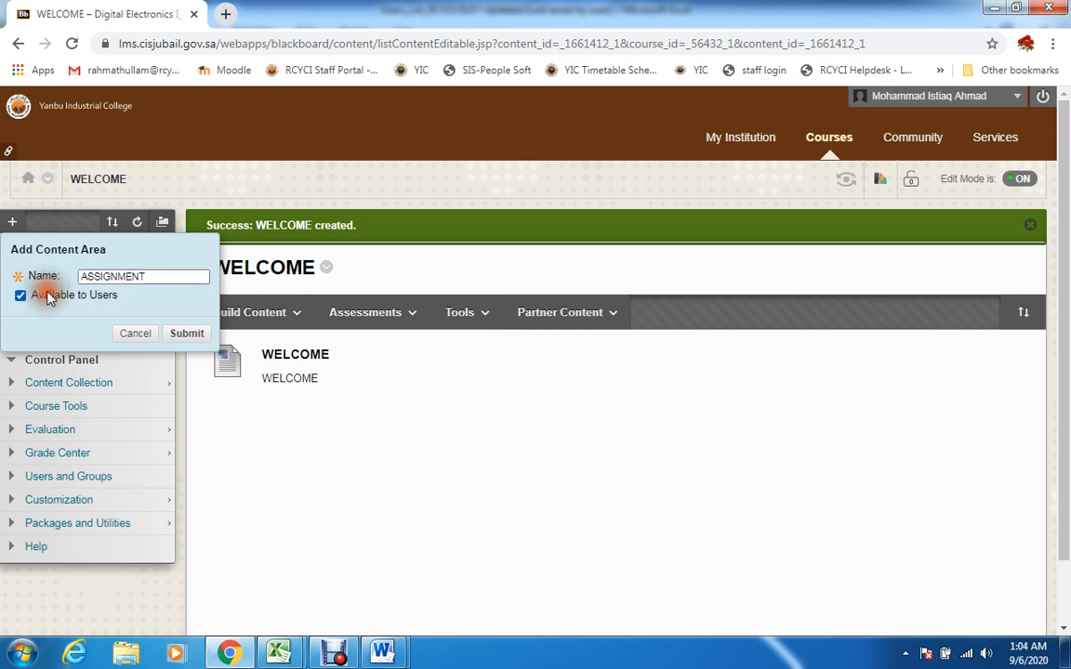
{"action": "left_click", "coordinate": [176, 277]}
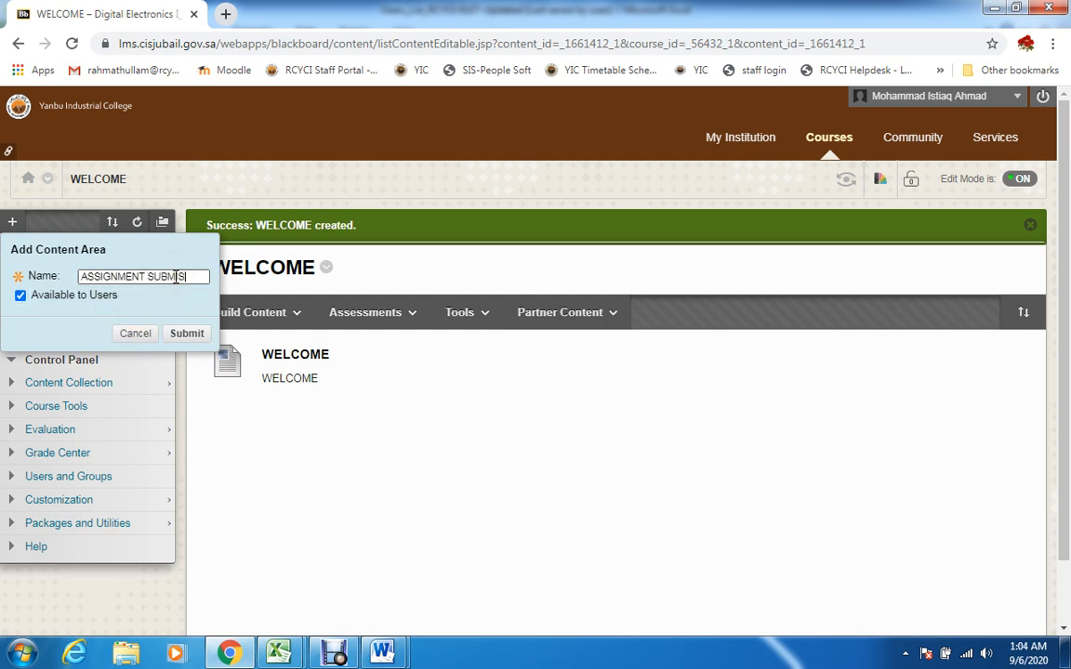
{"action": "type", "text": "N"}
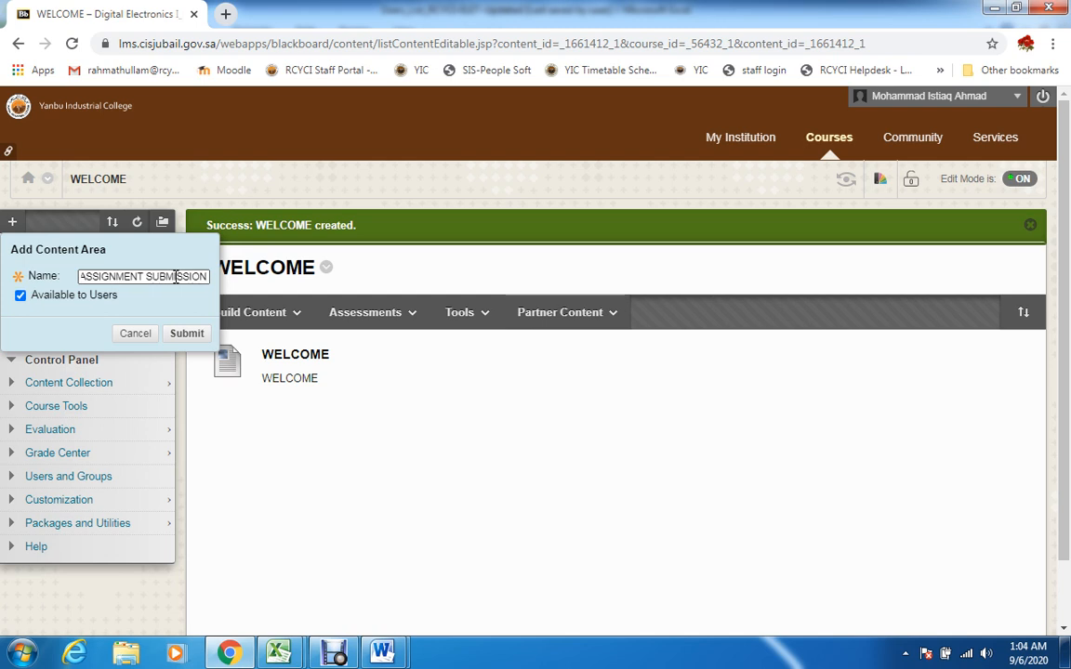
{"action": "left_click", "coordinate": [186, 332]}
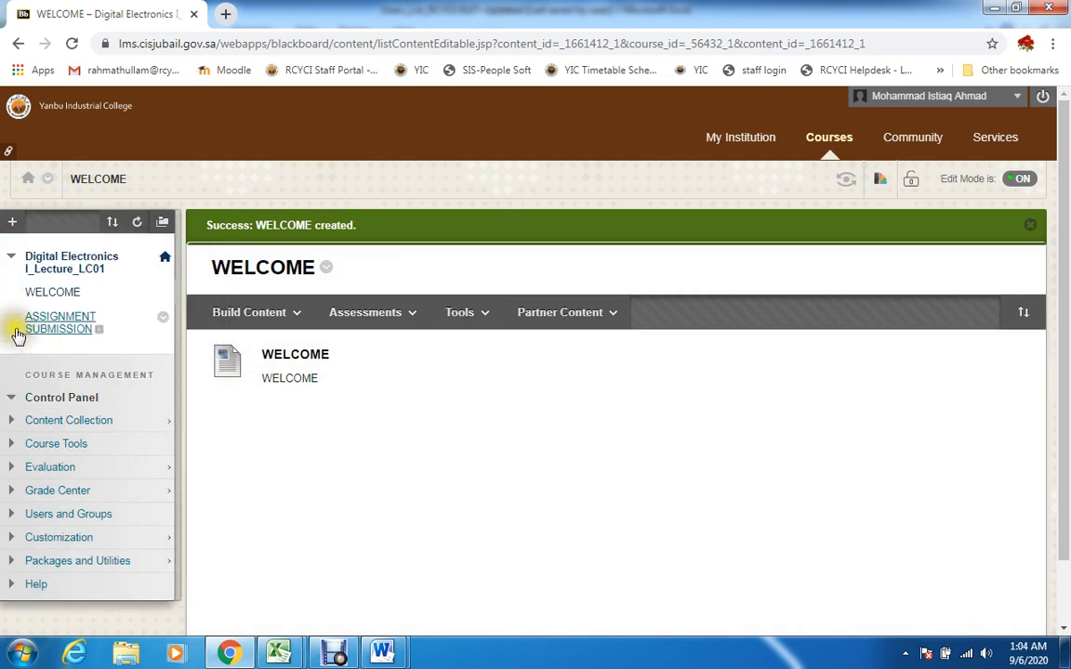
Start a new assignment in the ASSIGNMENT SUBMISSION area and name it ASSIGNMENT-1
{"action": "left_click", "coordinate": [59, 323]}
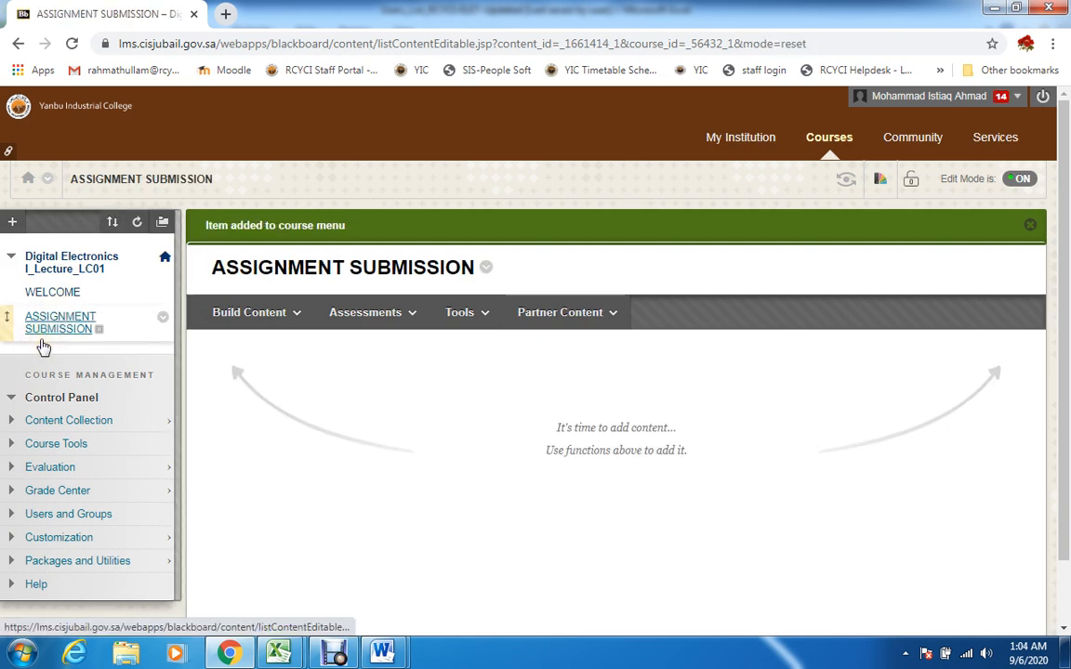
{"action": "left_click", "coordinate": [405, 314]}
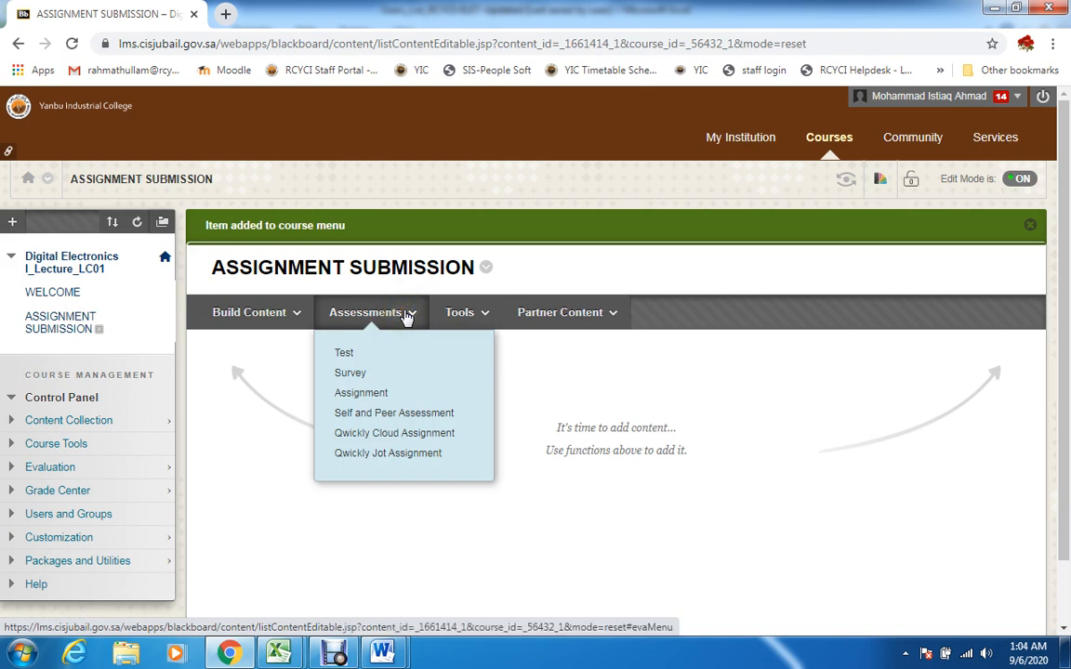
{"action": "left_click", "coordinate": [398, 395]}
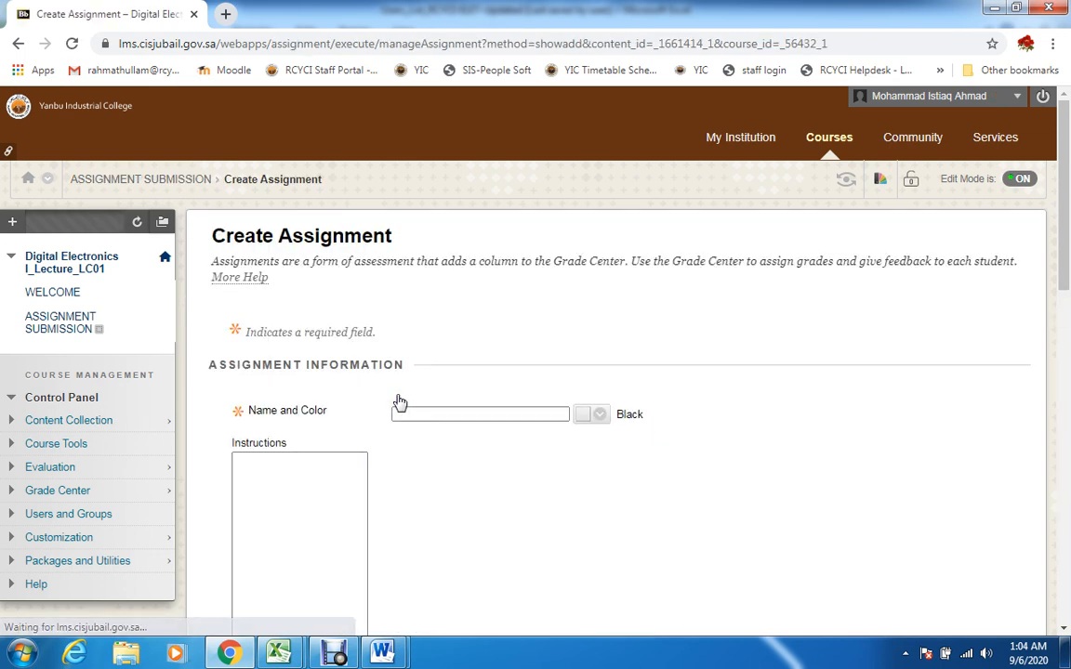
{"action": "left_click_drag", "start_coordinate": [1067, 270], "coordinate": [1067, 286]}
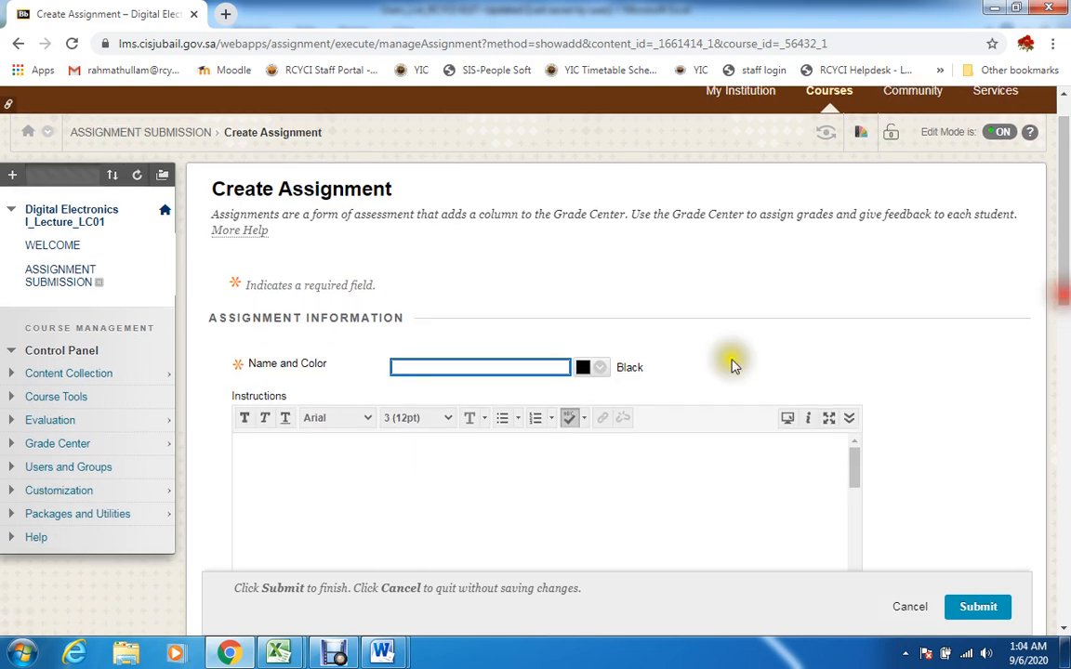
{"action": "left_click", "coordinate": [452, 369]}
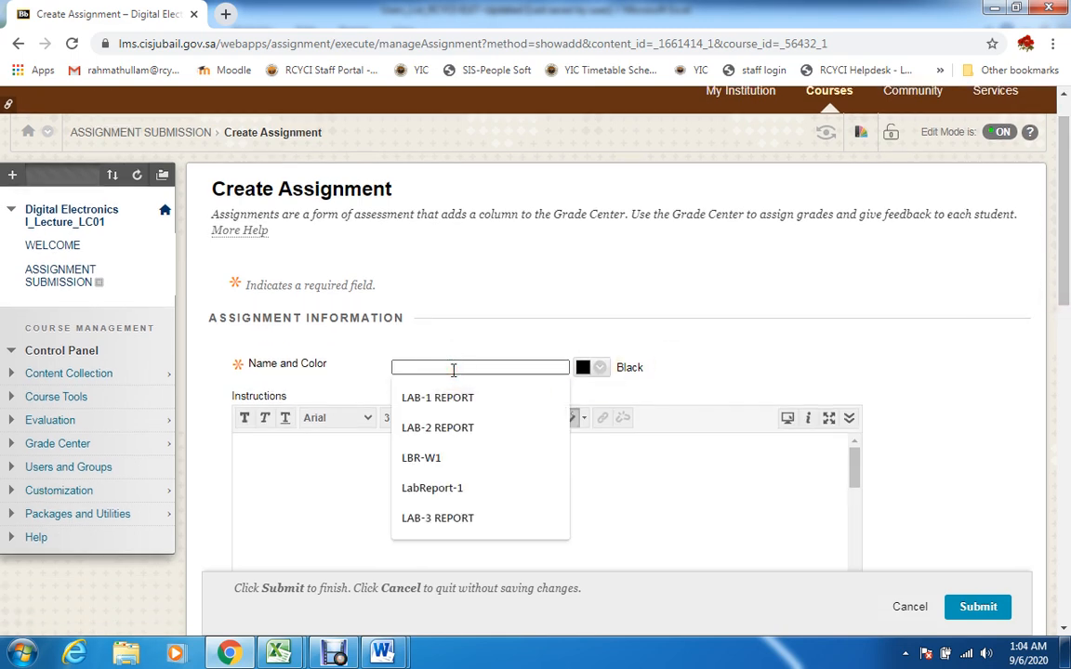
{"action": "type", "text": "ASSIGMENT-1"}
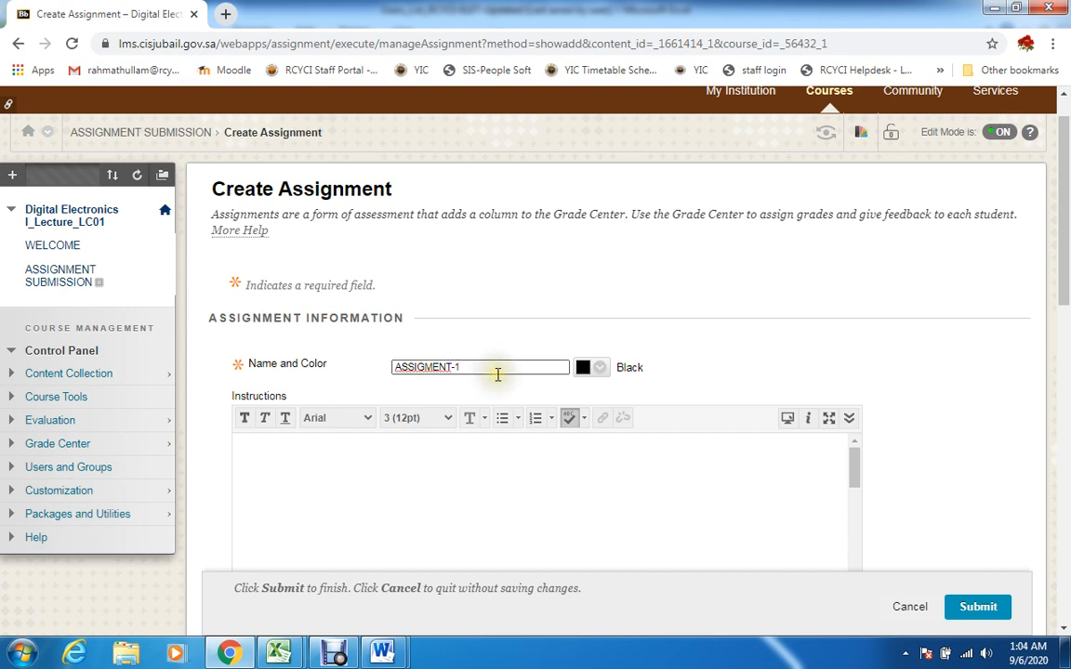
{"action": "right_click", "coordinate": [431, 367]}
{"action": "left_click", "coordinate": [479, 380]}
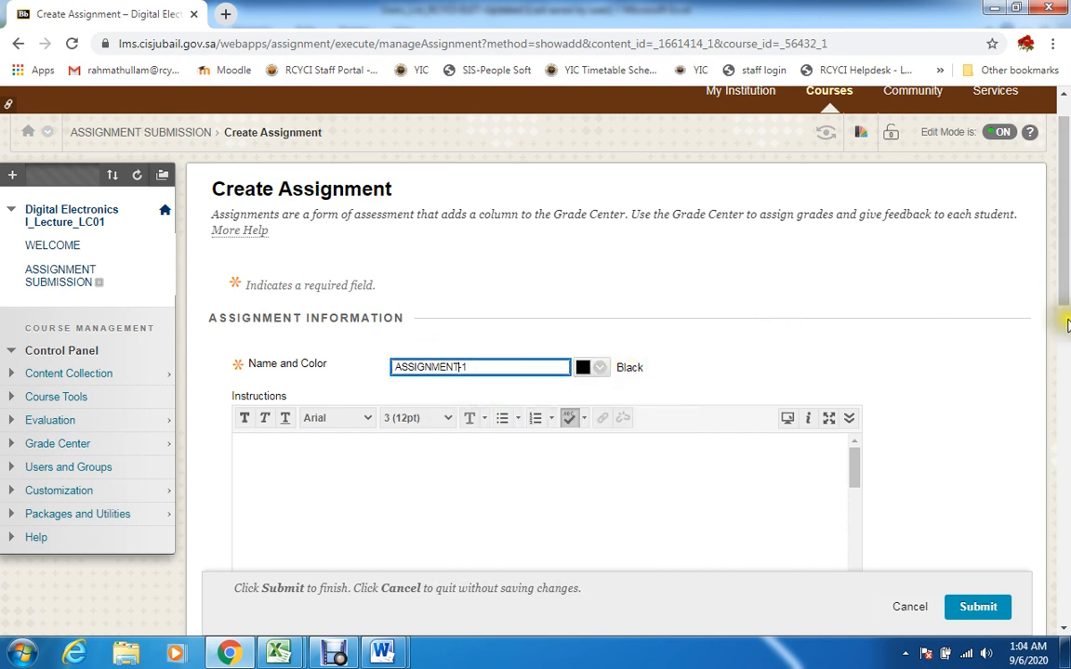
{"action": "left_click_drag", "start_coordinate": [1064, 275], "coordinate": [1065, 339]}
{"action": "left_click", "coordinate": [358, 293]}
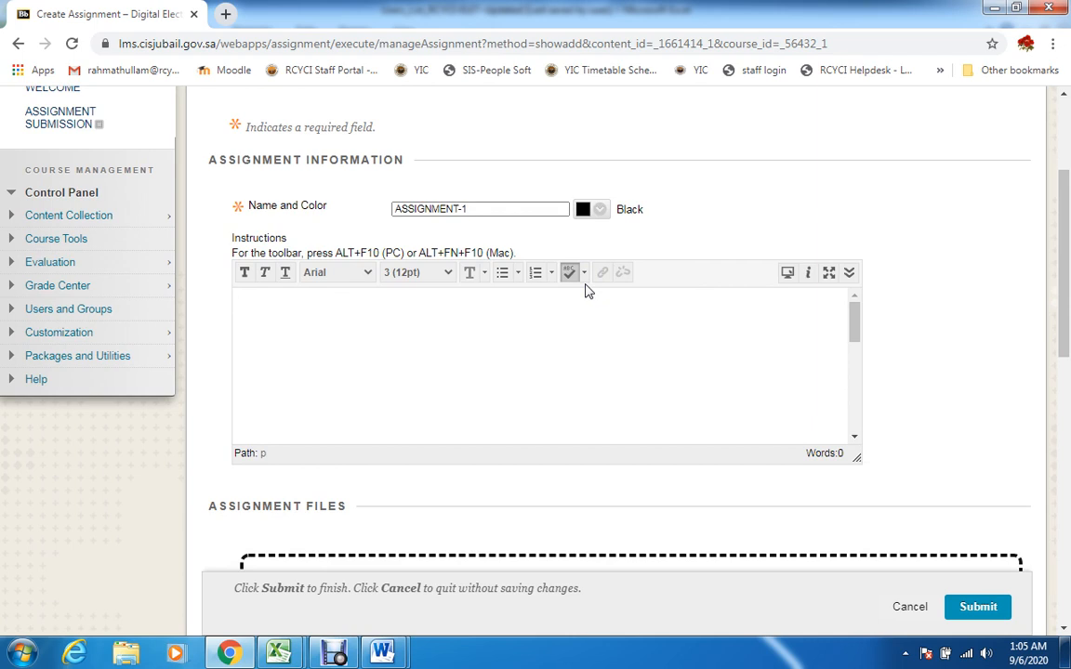
{"action": "scroll", "coordinate": [516, 435], "scroll_direction": "down", "scroll_amount": 2}
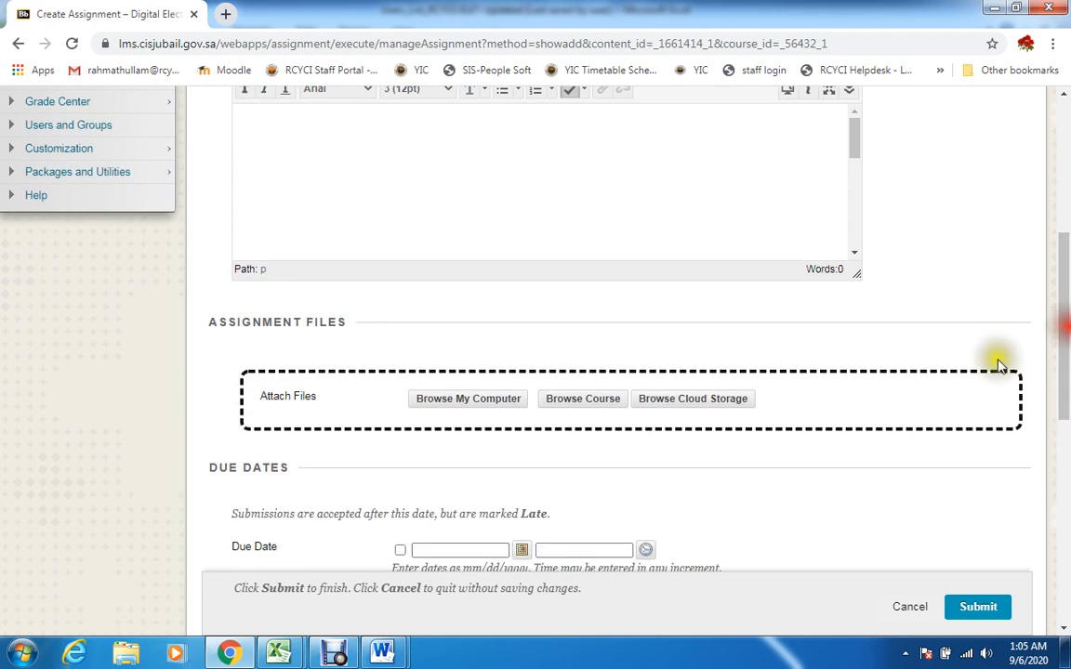
{"action": "left_click", "coordinate": [450, 399]}
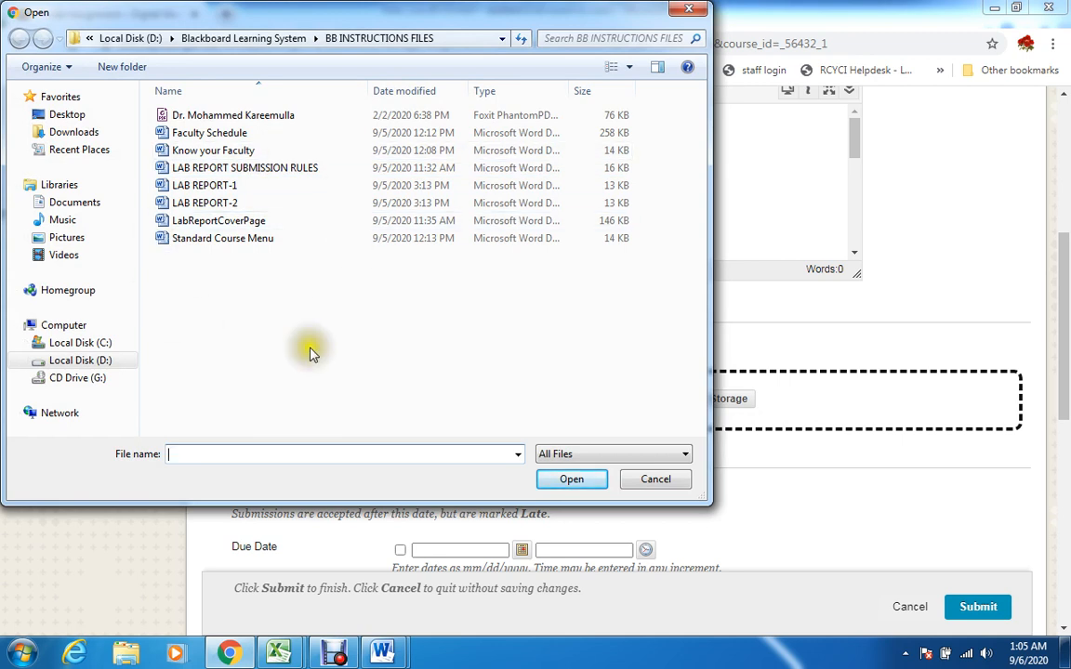
{"action": "left_click", "coordinate": [662, 483]}
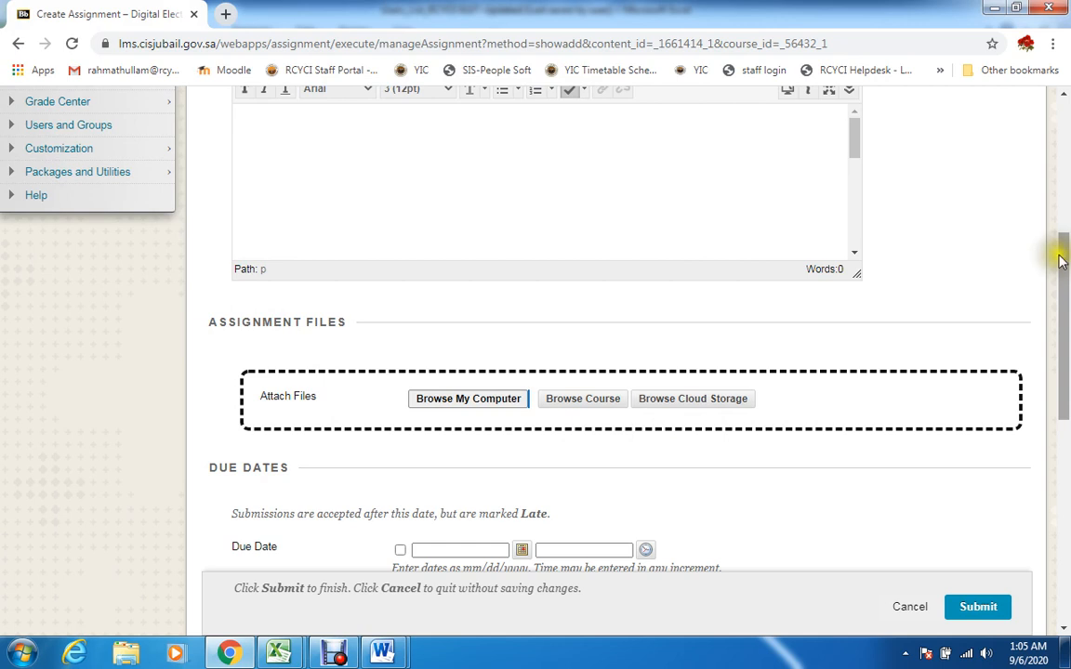
Set the assignment's due date to 09/13/2020 at 04:00 PM and its points possible to 5
{"action": "left_click_drag", "start_coordinate": [1060, 261], "coordinate": [1065, 350]}
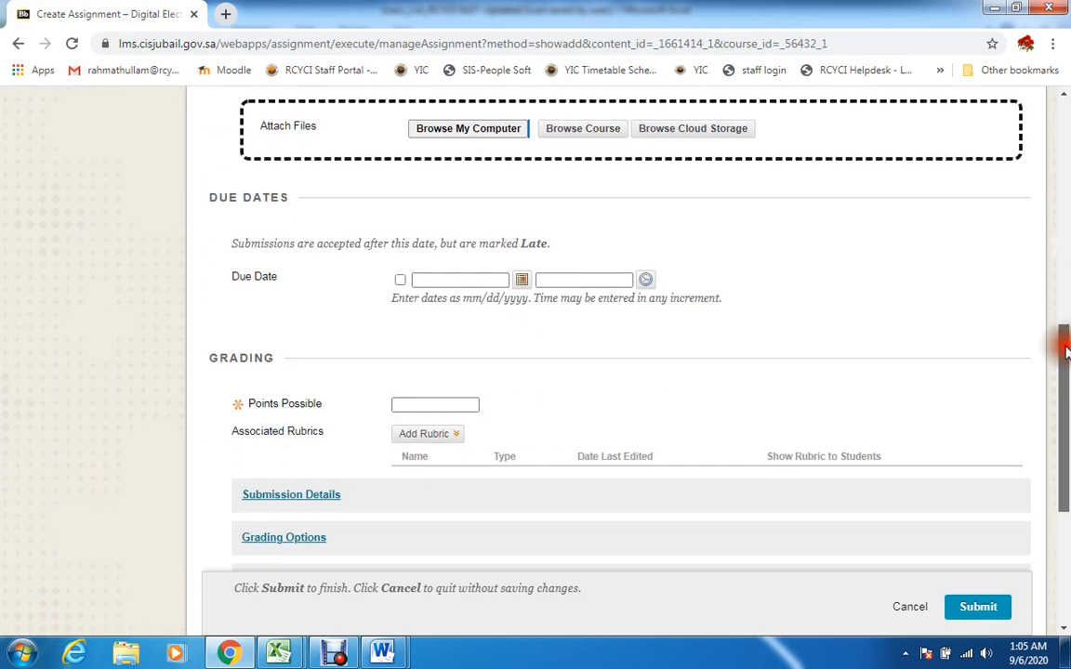
{"action": "left_click", "coordinate": [439, 281]}
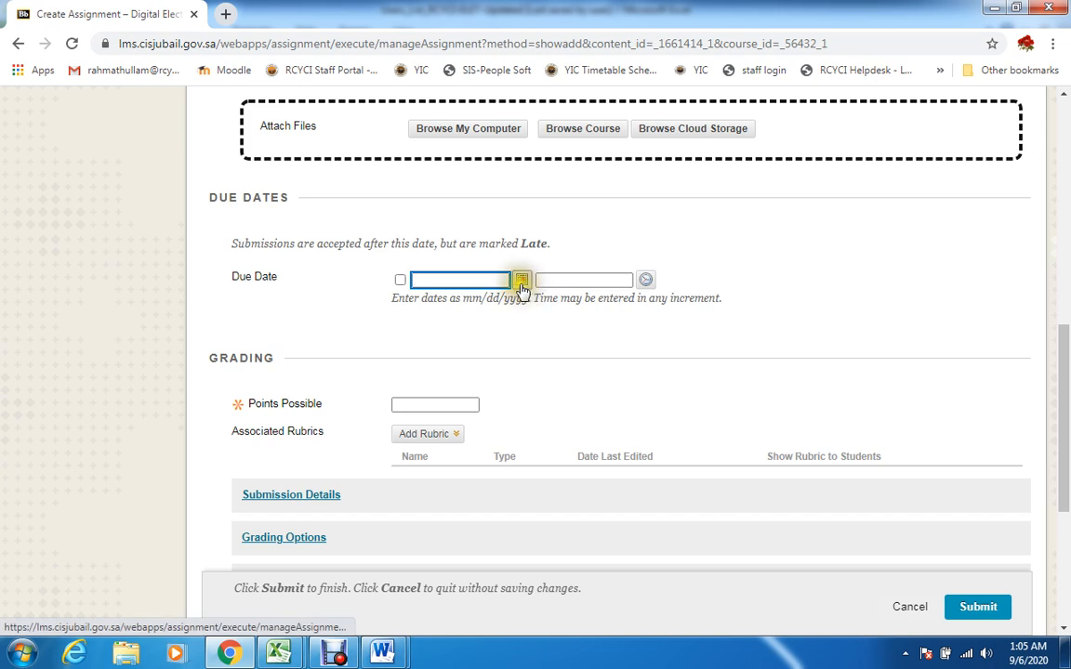
{"action": "left_click", "coordinate": [521, 281]}
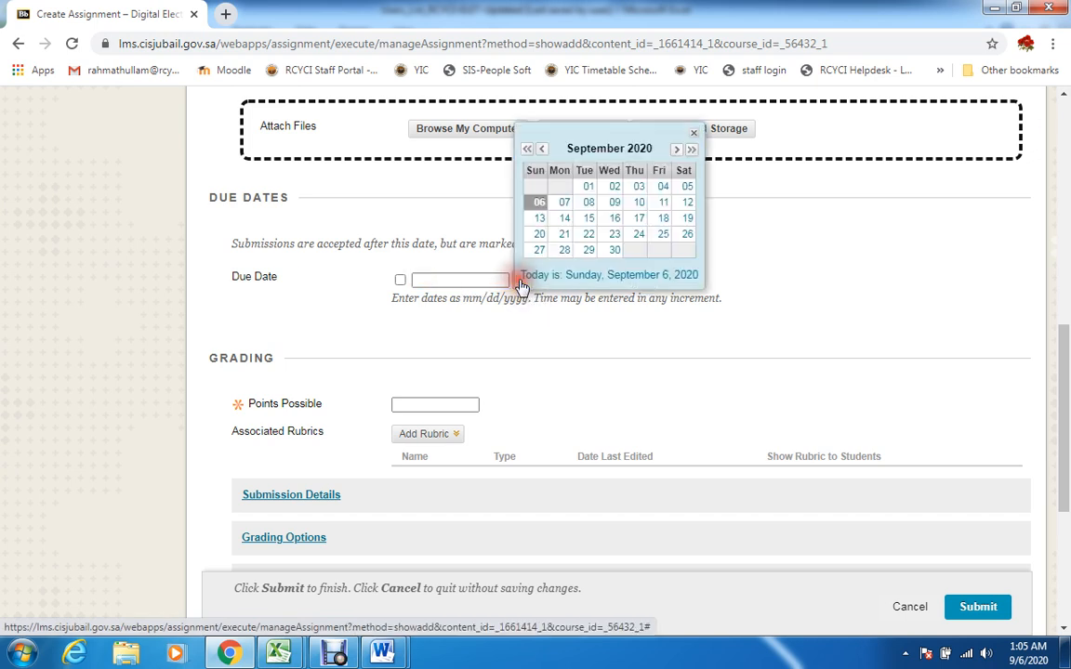
{"action": "left_click", "coordinate": [539, 218]}
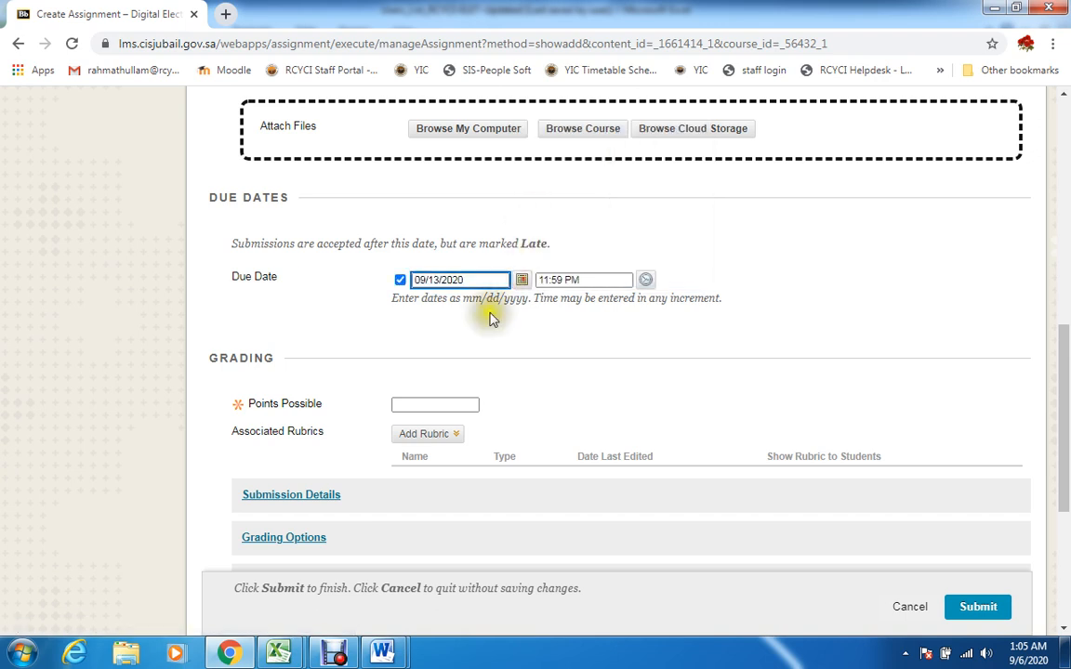
{"action": "left_click", "coordinate": [645, 280]}
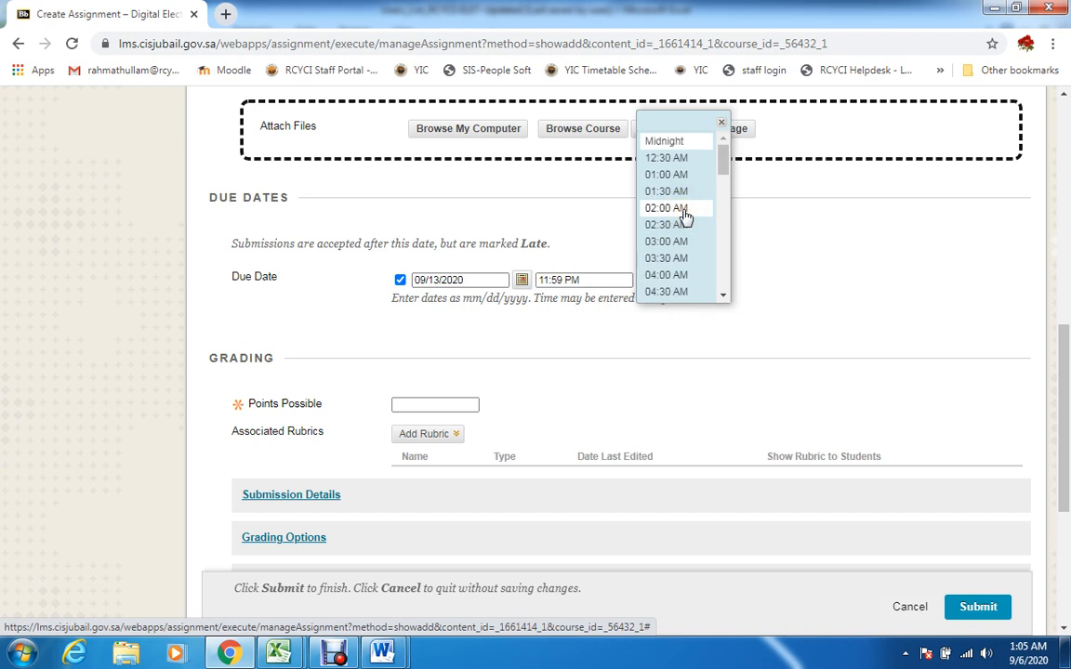
{"action": "left_click", "coordinate": [723, 296]}
{"action": "left_click_drag", "start_coordinate": [724, 298], "coordinate": [723, 297]}
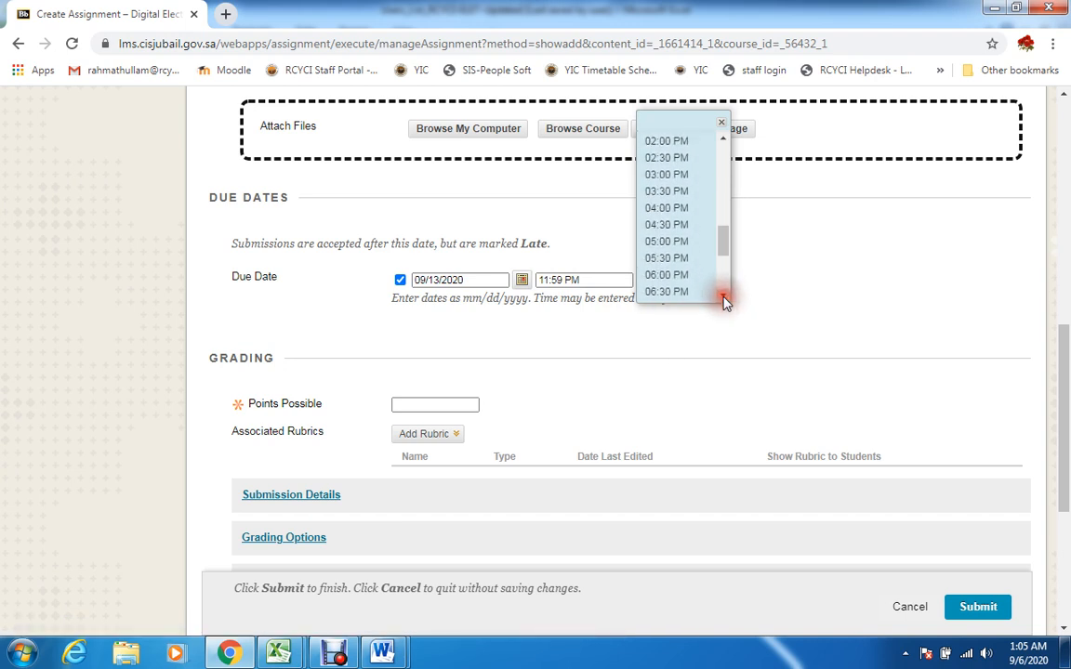
{"action": "left_click", "coordinate": [688, 209]}
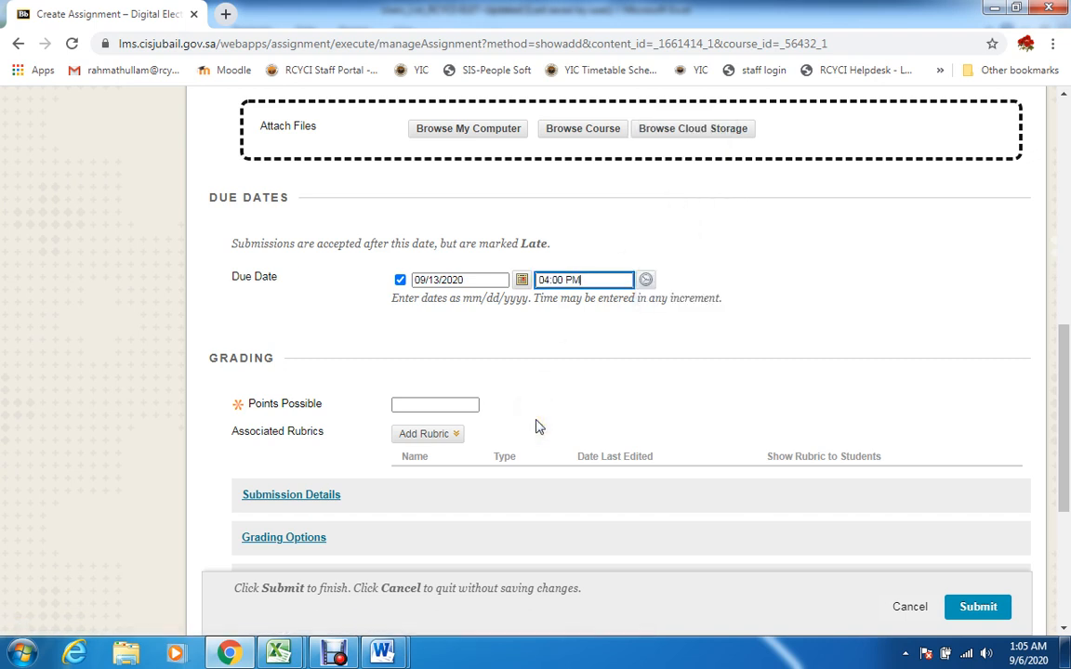
{"action": "left_click", "coordinate": [470, 405]}
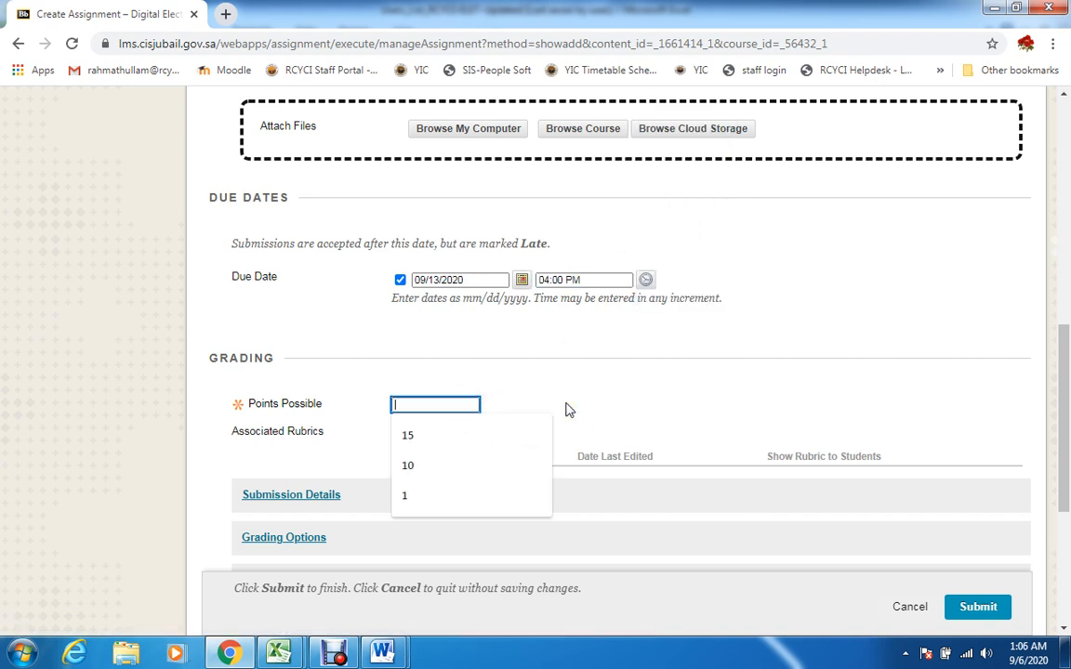
{"action": "type", "text": "5"}
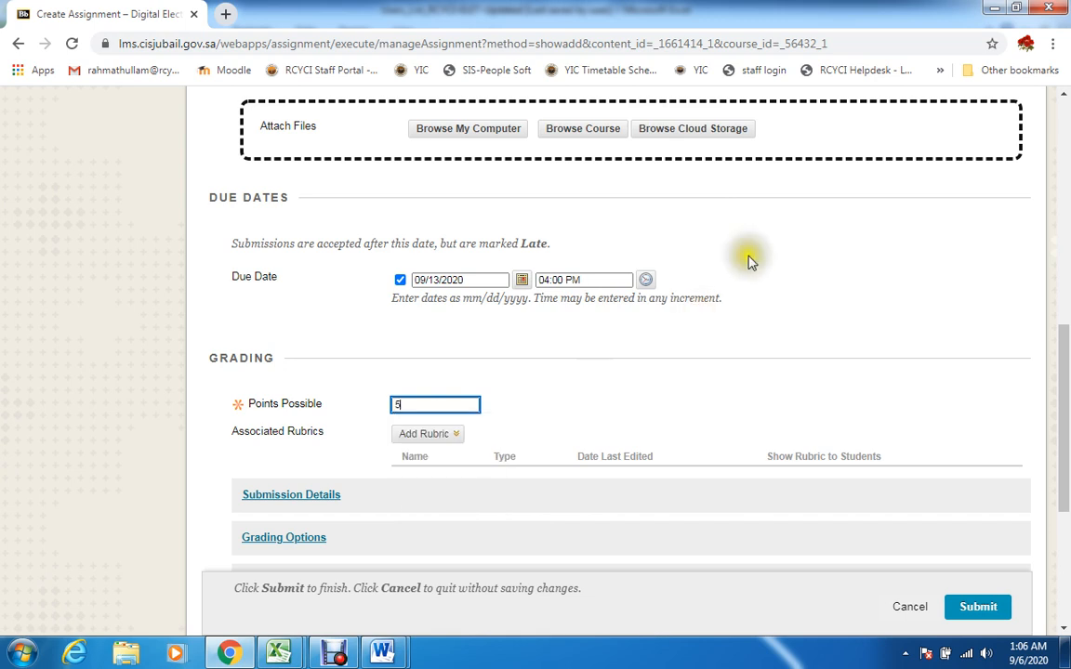
Expand Submission Details, Grading Options and Display of Grades and review the settings in each section
{"action": "left_click_drag", "start_coordinate": [1067, 398], "coordinate": [1067, 442]}
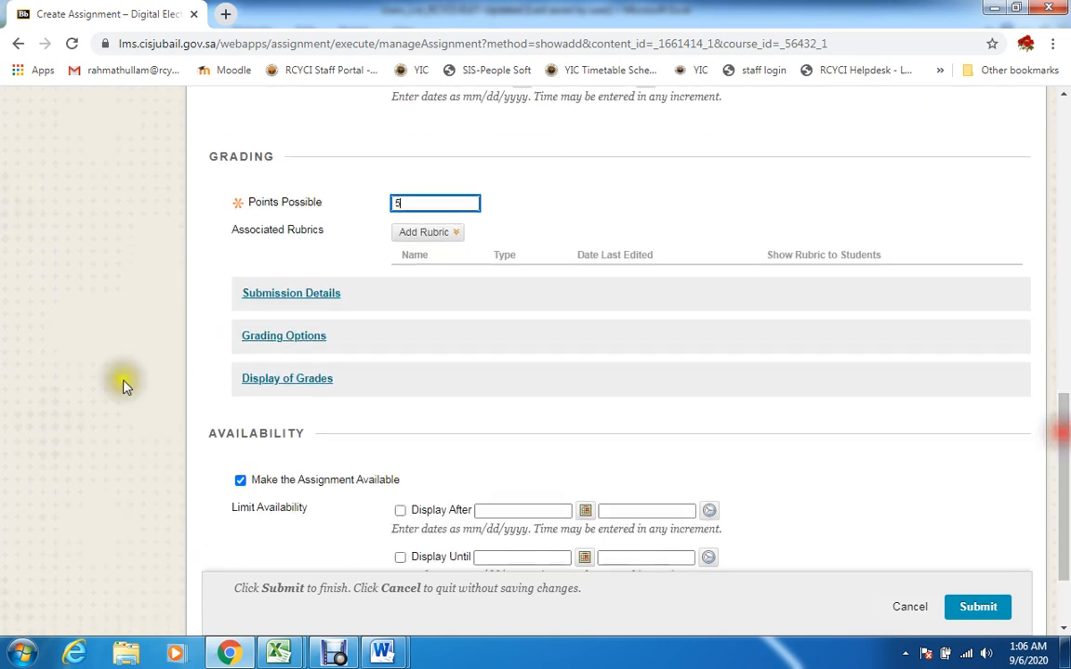
{"action": "left_click", "coordinate": [331, 300]}
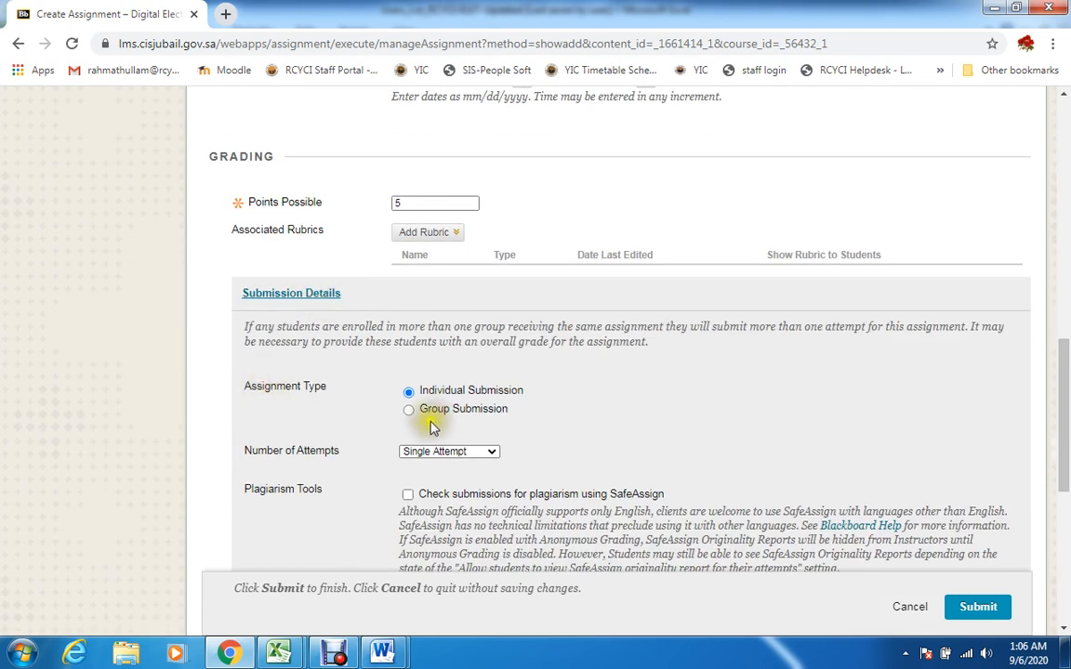
{"action": "left_click_drag", "start_coordinate": [1065, 377], "coordinate": [1064, 511]}
{"action": "left_click", "coordinate": [313, 218]}
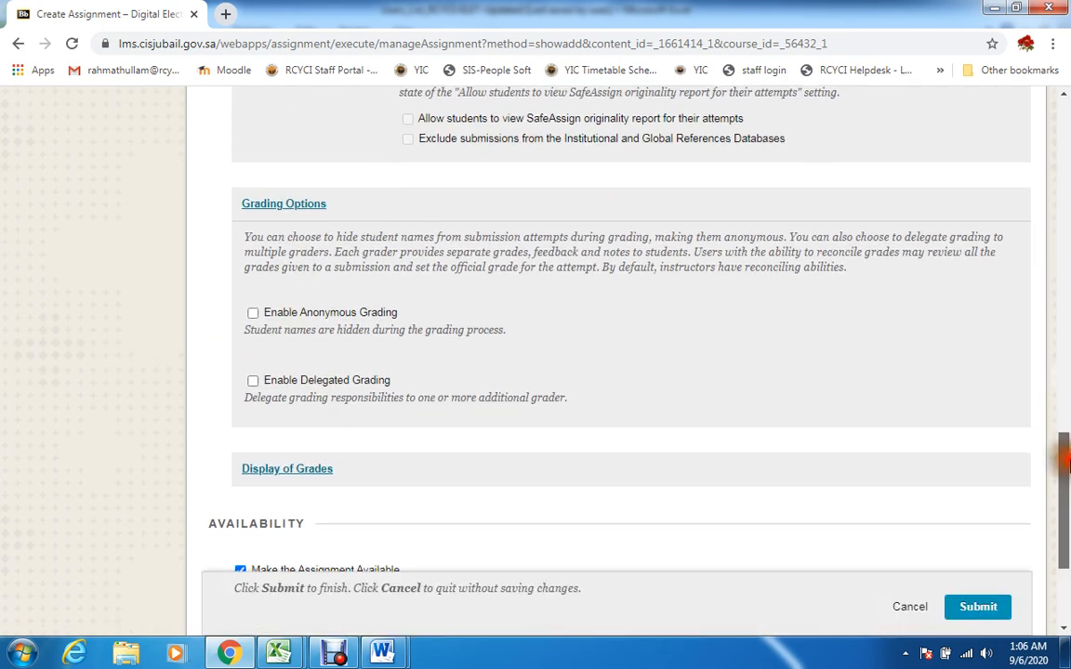
{"action": "left_click_drag", "start_coordinate": [1067, 439], "coordinate": [1068, 535]}
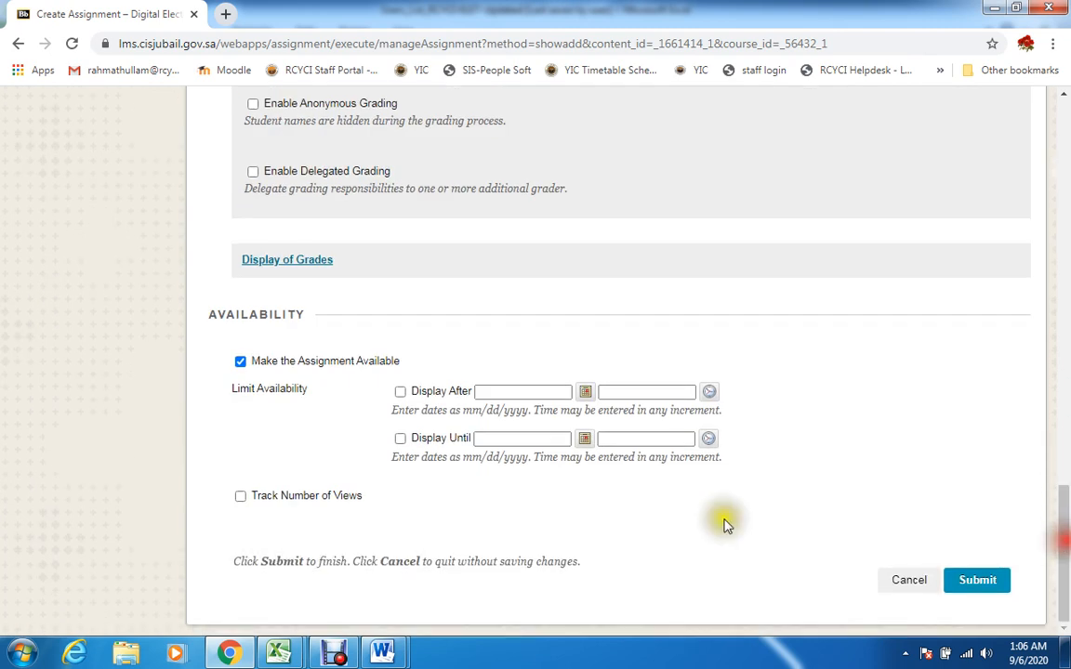
{"action": "left_click", "coordinate": [310, 263]}
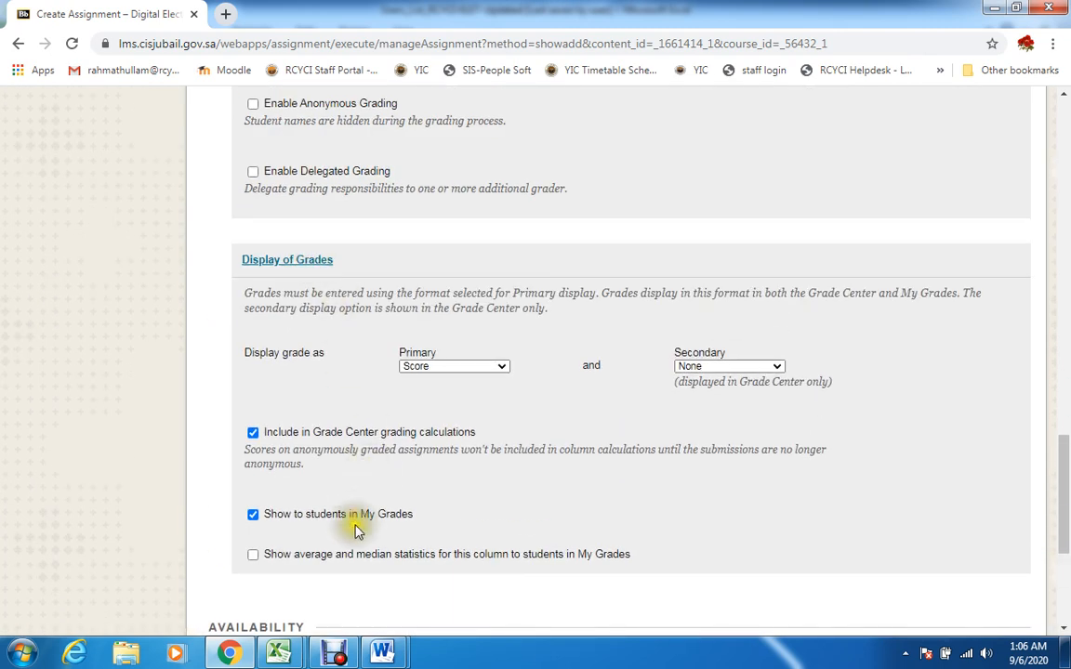
{"action": "left_click_drag", "start_coordinate": [1067, 454], "coordinate": [1068, 563]}
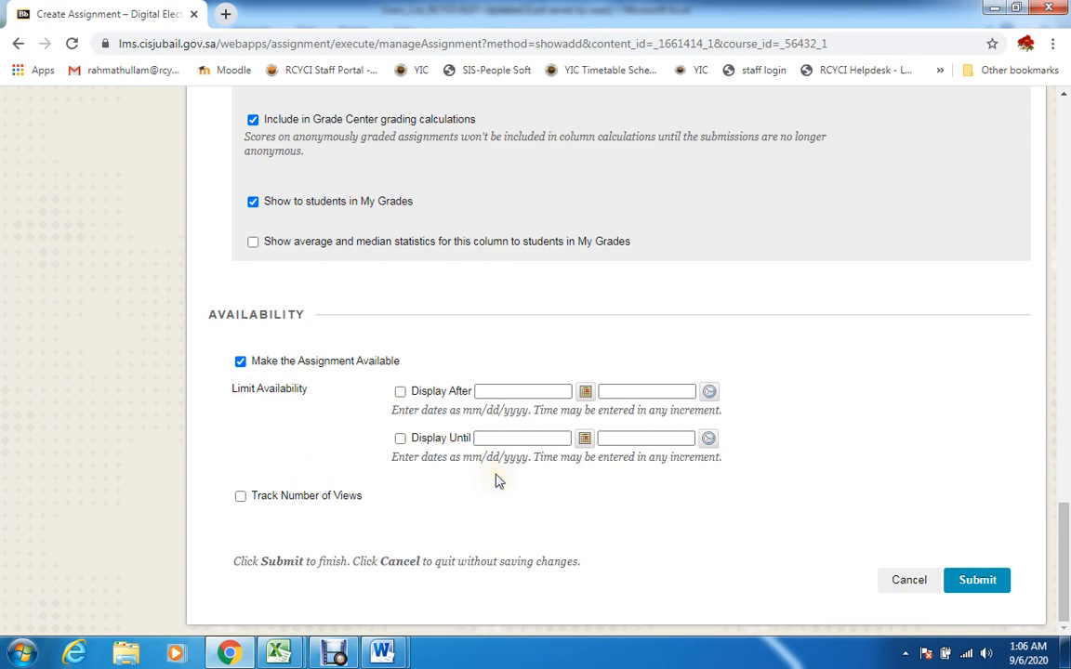
Go back to the Due Dates section and review the assignment's due date and time
{"action": "left_click_drag", "start_coordinate": [1064, 548], "coordinate": [1055, 283]}
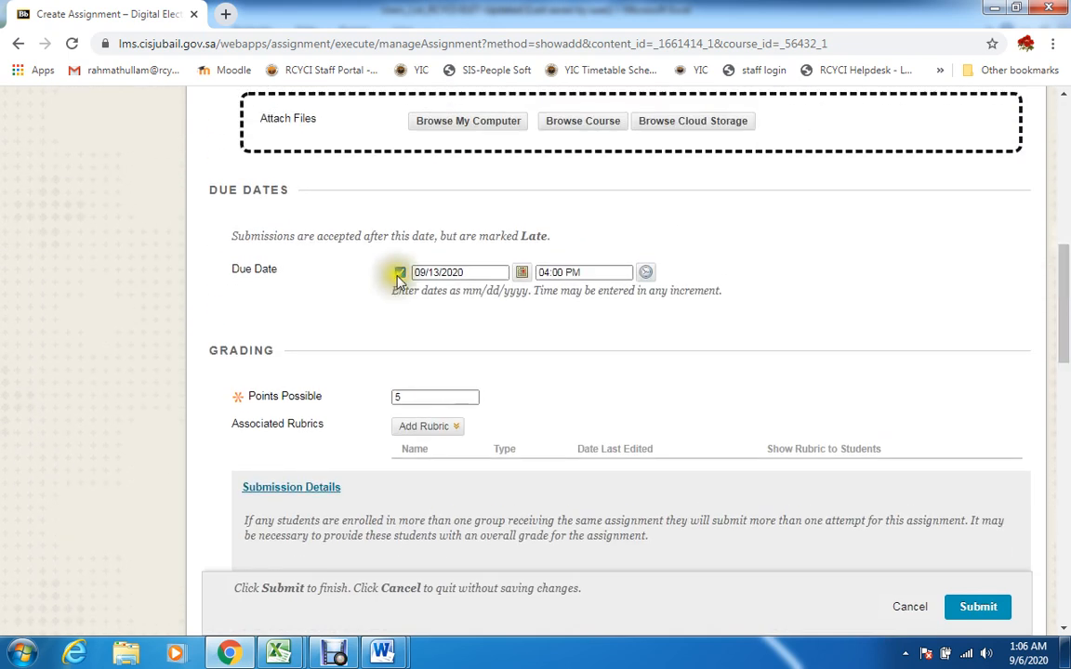
{"action": "left_click", "coordinate": [426, 271]}
{"action": "left_click", "coordinate": [438, 272]}
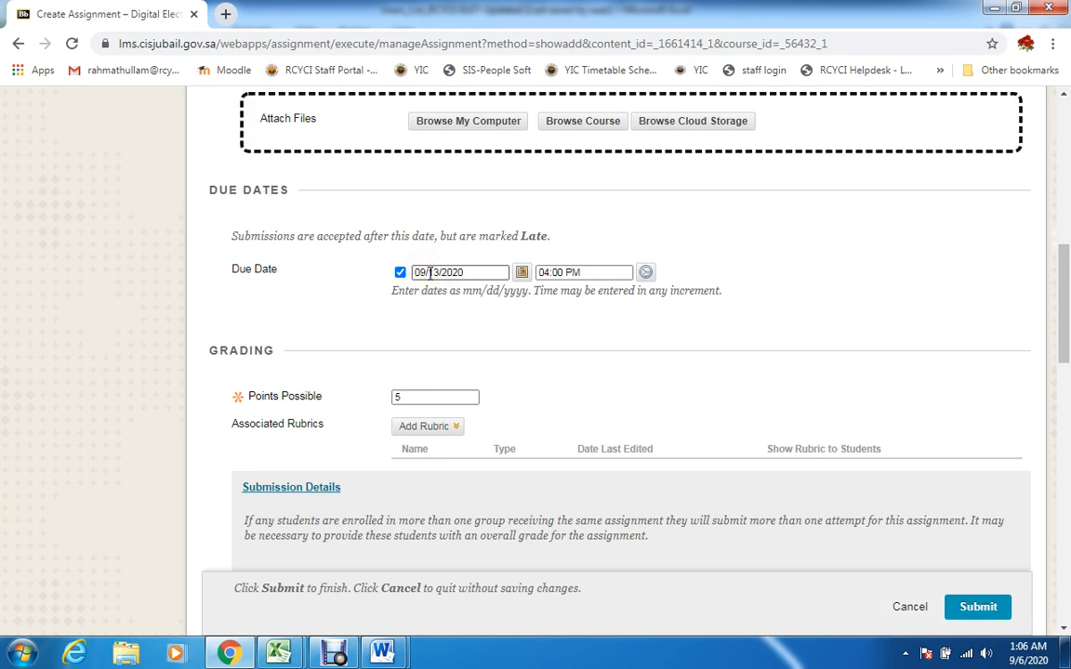
{"action": "left_click", "coordinate": [576, 274]}
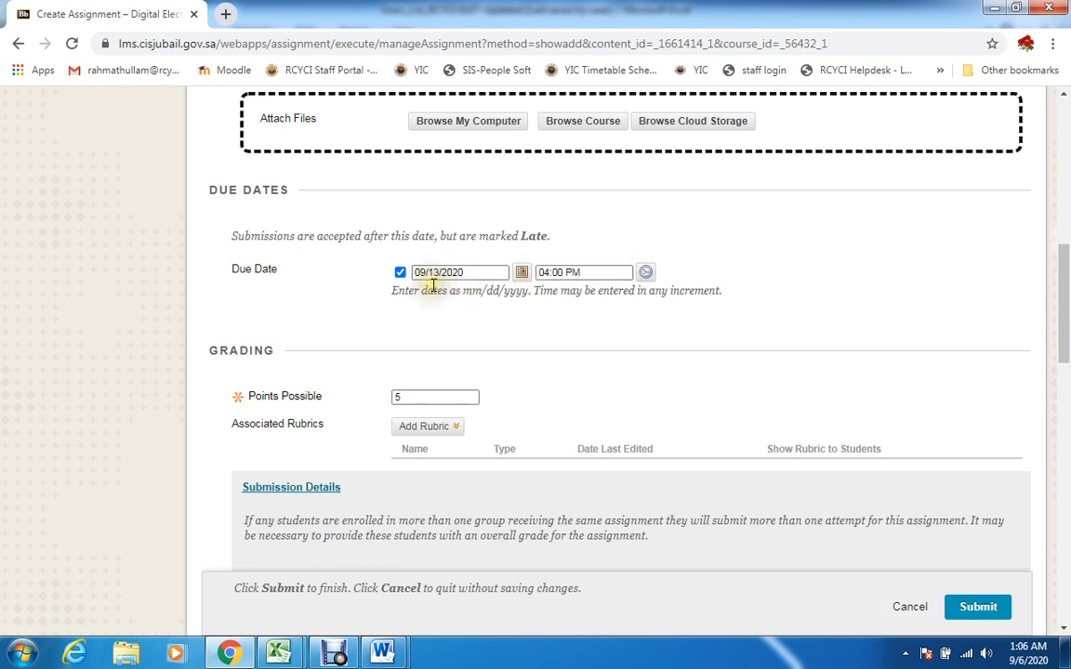
{"action": "scroll", "coordinate": [1060, 328], "scroll_direction": "up", "scroll_amount": 1}
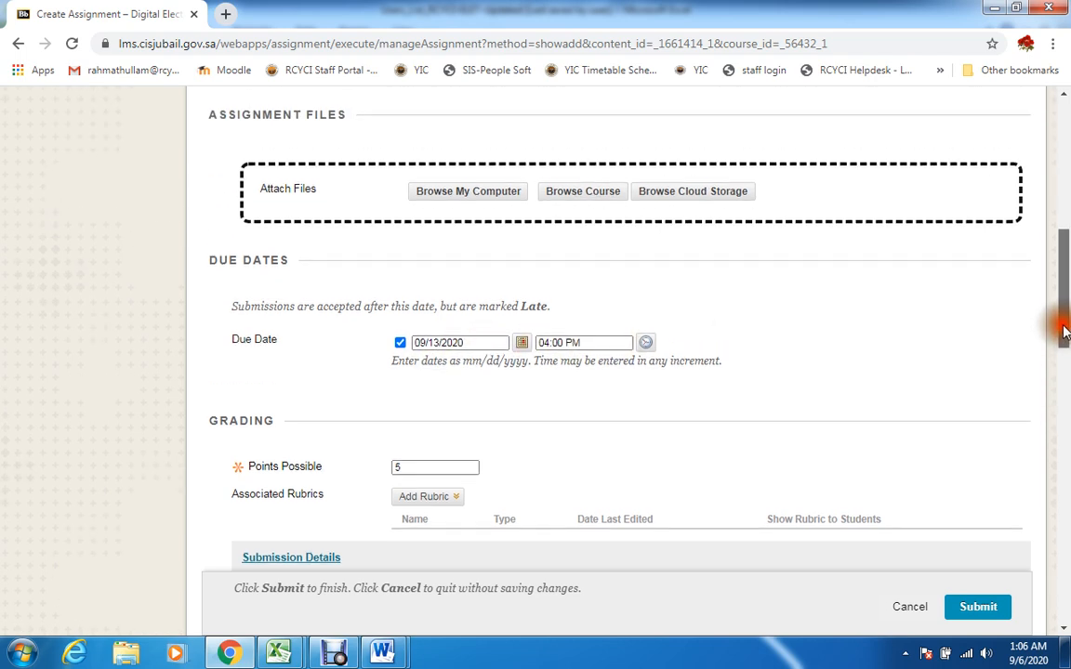
{"action": "mouse_move", "coordinate": [1064, 332]}
{"action": "left_mouse_down"}
{"action": "mouse_move", "coordinate": [1064, 286]}
{"action": "mouse_move", "coordinate": [1059, 323]}
{"action": "left_mouse_up"}
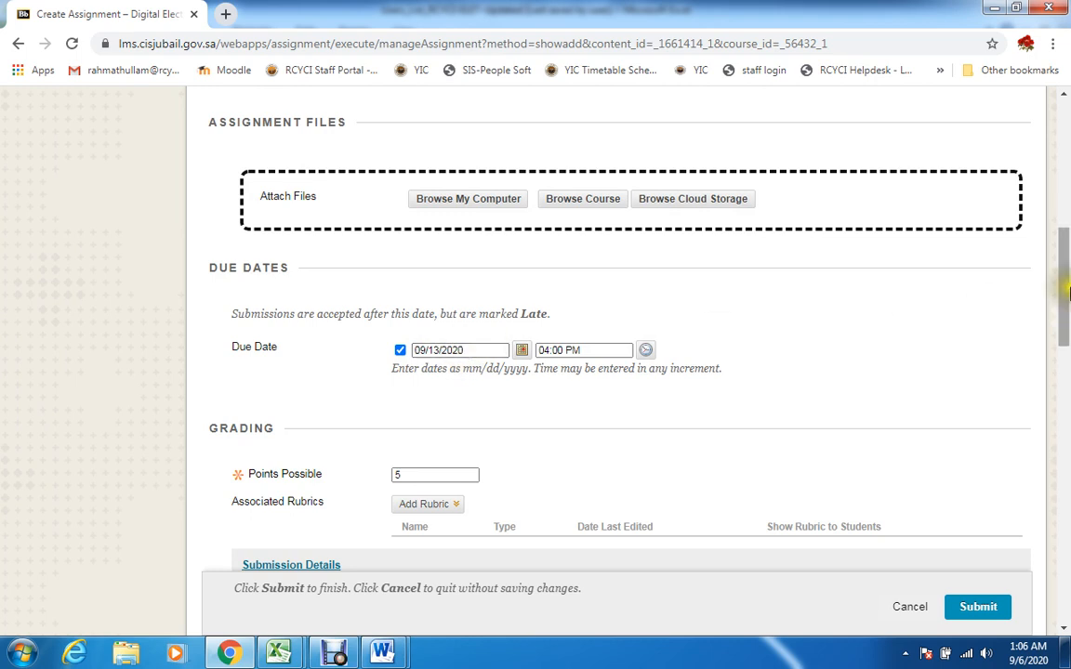
{"action": "left_click_drag", "start_coordinate": [1069, 294], "coordinate": [1060, 268]}
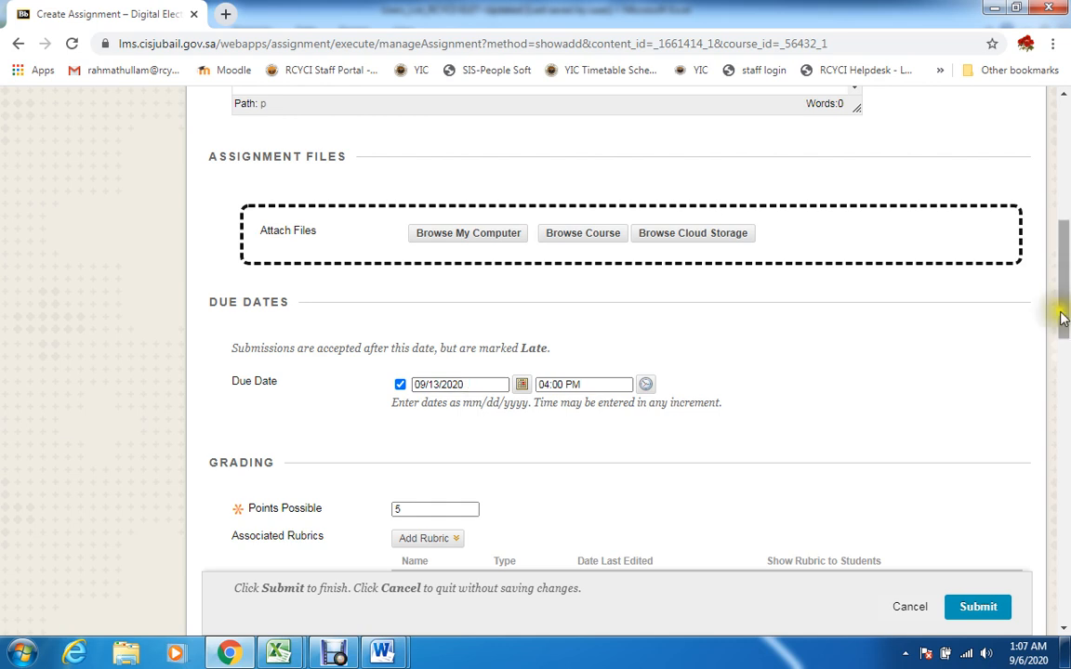
Limit the assignment's availability with a Display Until date of 09/14/2020 at 04:00 PM
{"action": "left_click_drag", "start_coordinate": [1063, 316], "coordinate": [1063, 614]}
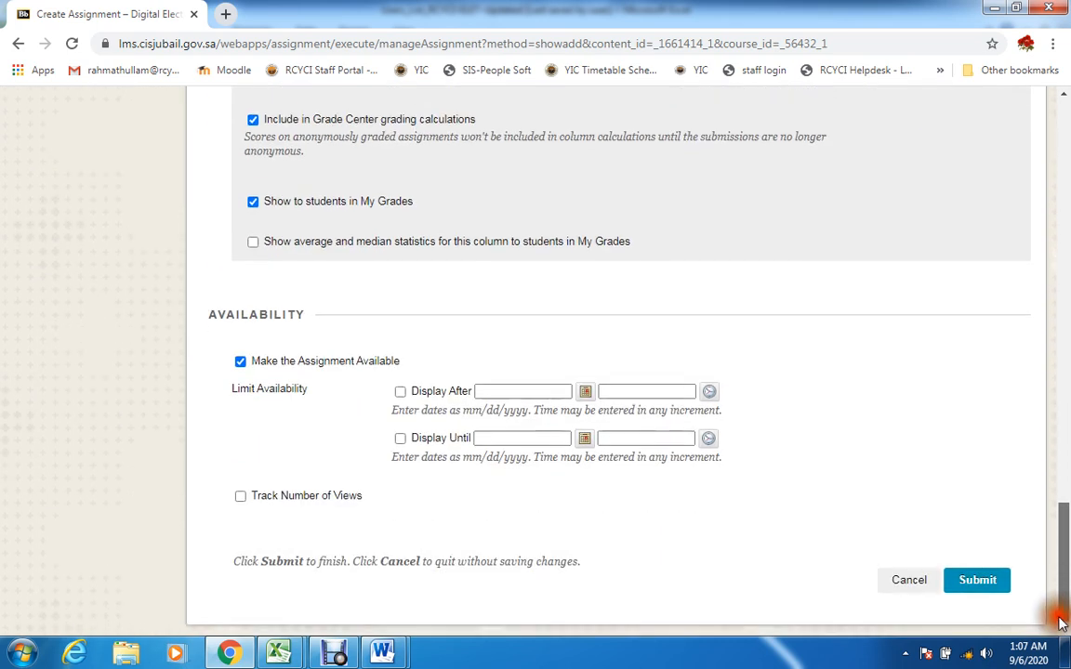
{"action": "left_click", "coordinate": [585, 438]}
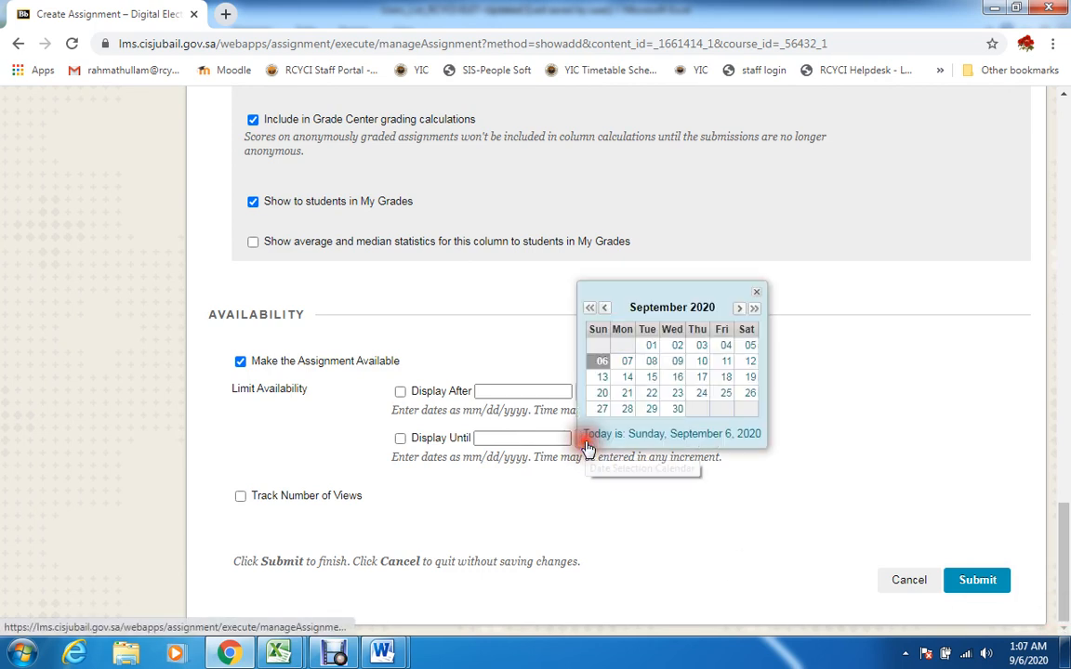
{"action": "left_click", "coordinate": [627, 379]}
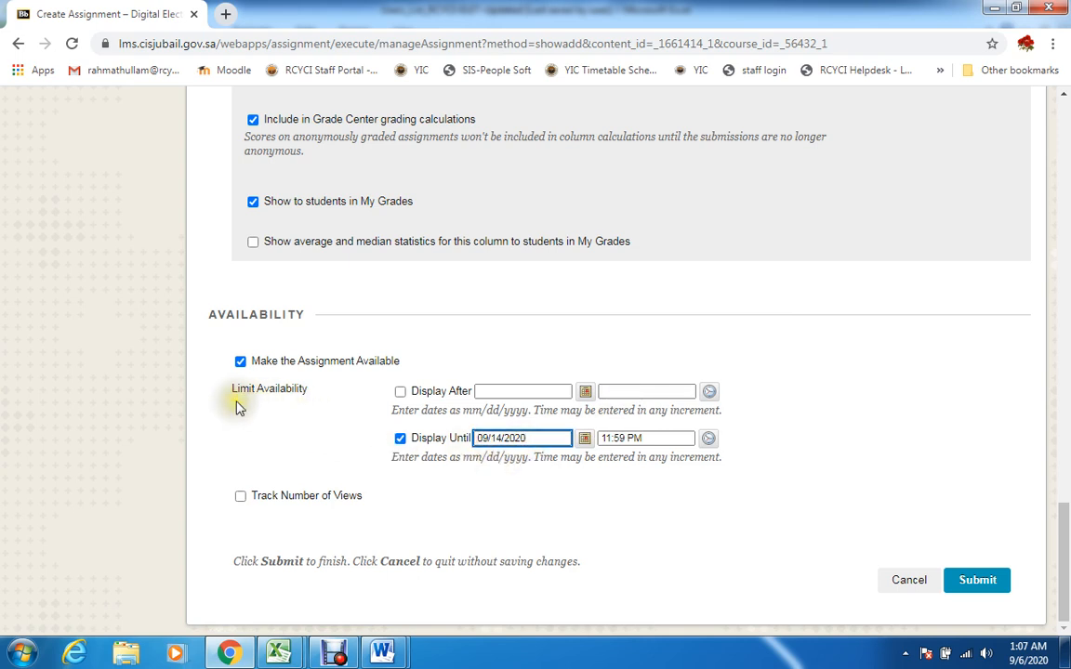
{"action": "left_click", "coordinate": [708, 438]}
{"action": "left_click_drag", "start_coordinate": [789, 327], "coordinate": [795, 402]}
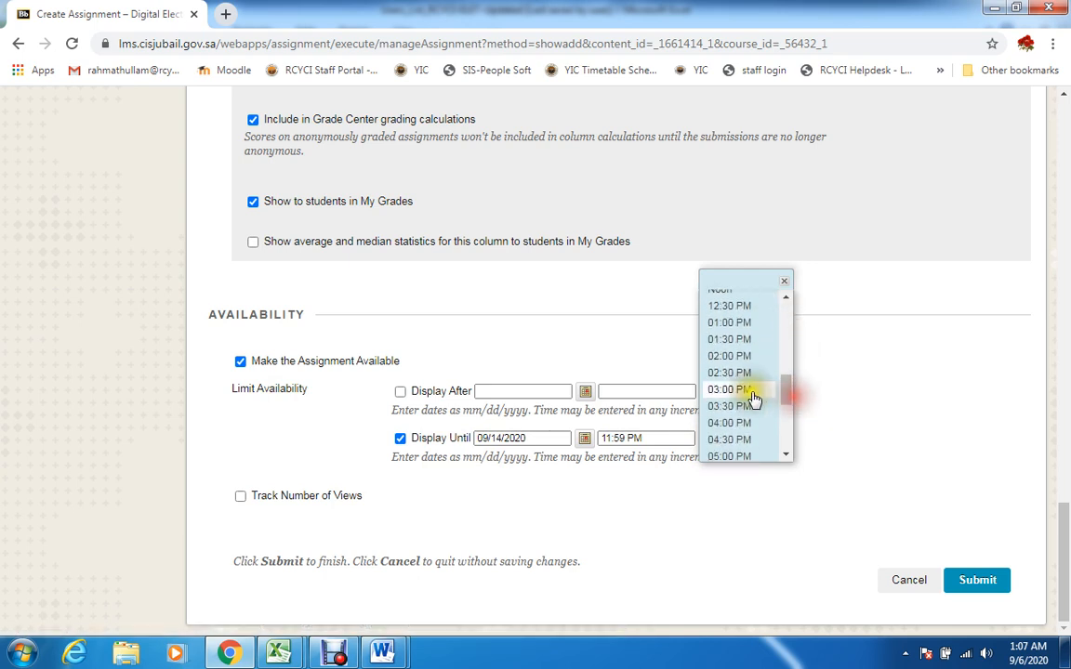
{"action": "left_click", "coordinate": [736, 423]}
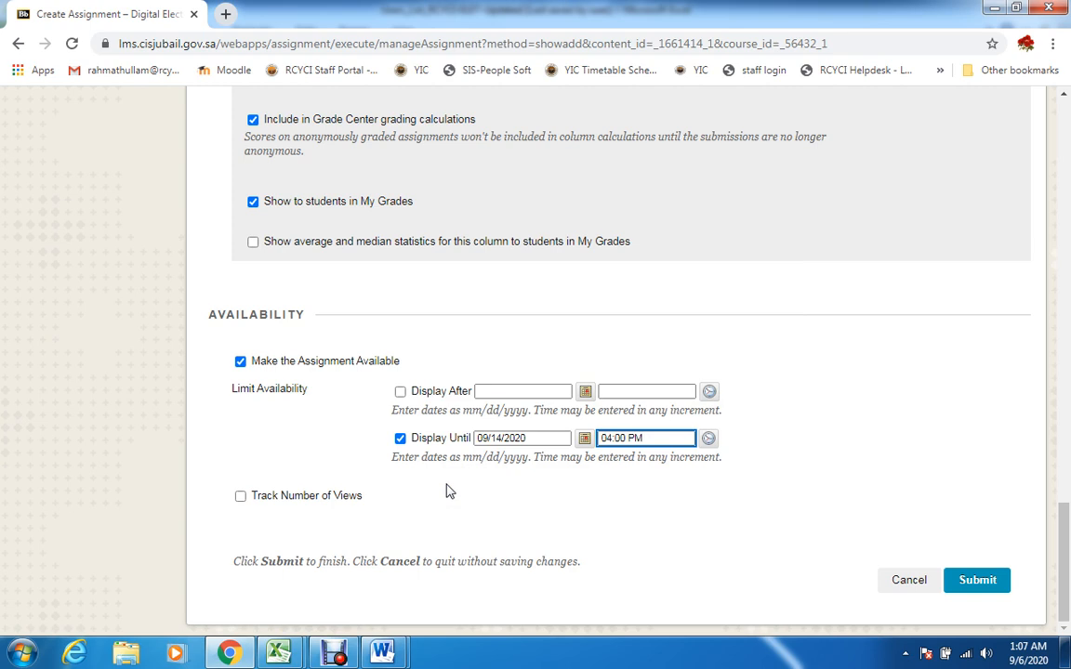
Collapse the Submission Details, Grading Options and Display of Grades sections
{"action": "left_click_drag", "start_coordinate": [1064, 556], "coordinate": [1064, 321]}
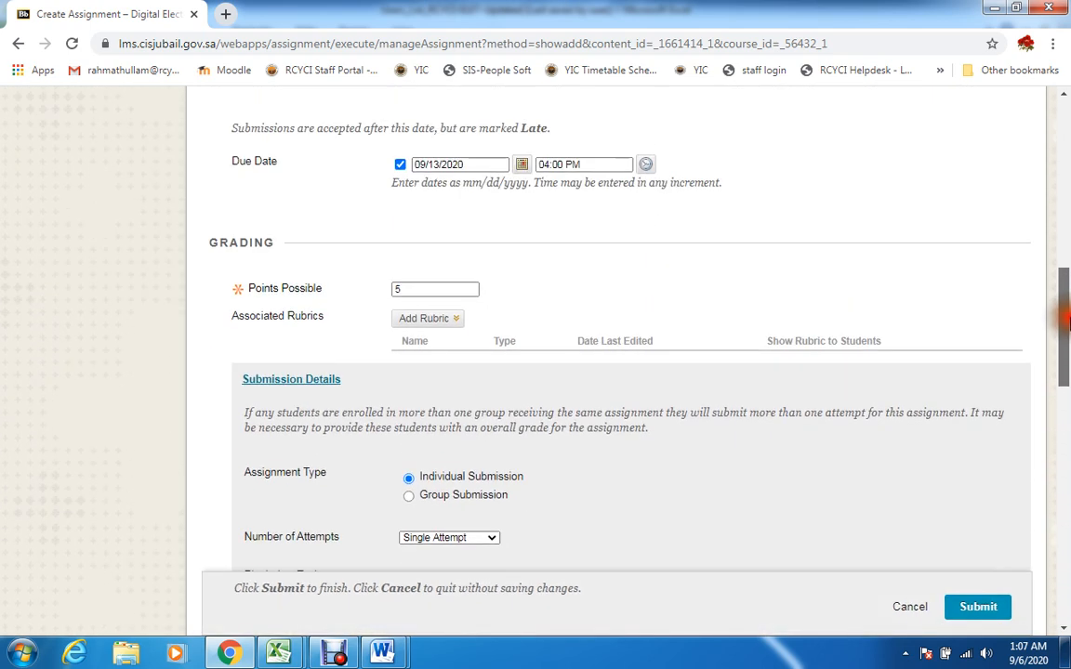
{"action": "left_click", "coordinate": [305, 382]}
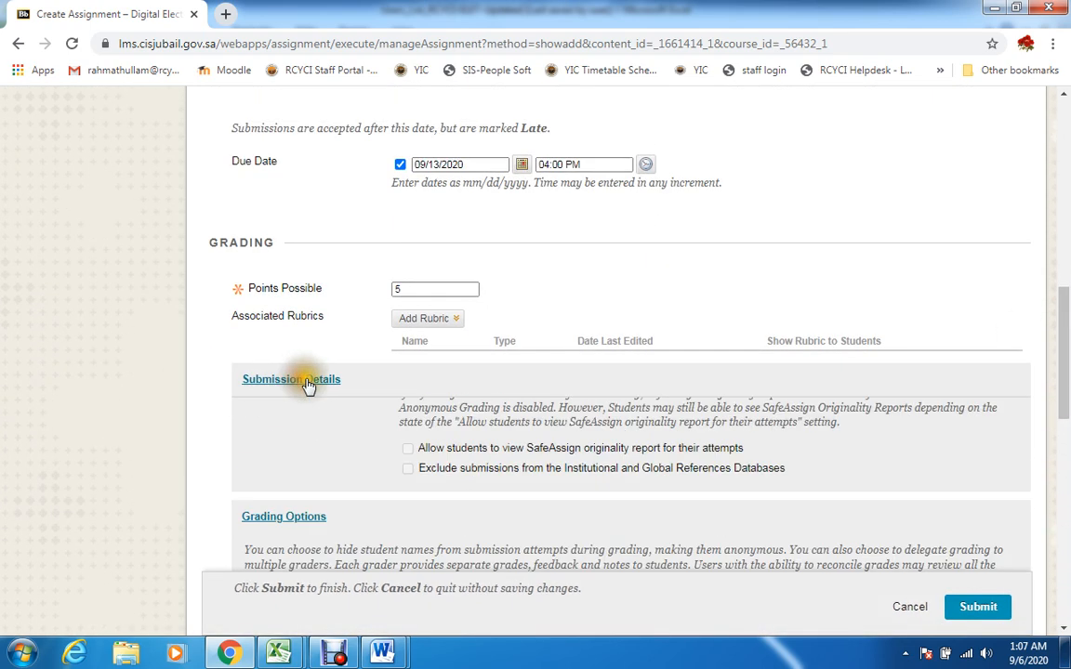
{"action": "left_click", "coordinate": [272, 425]}
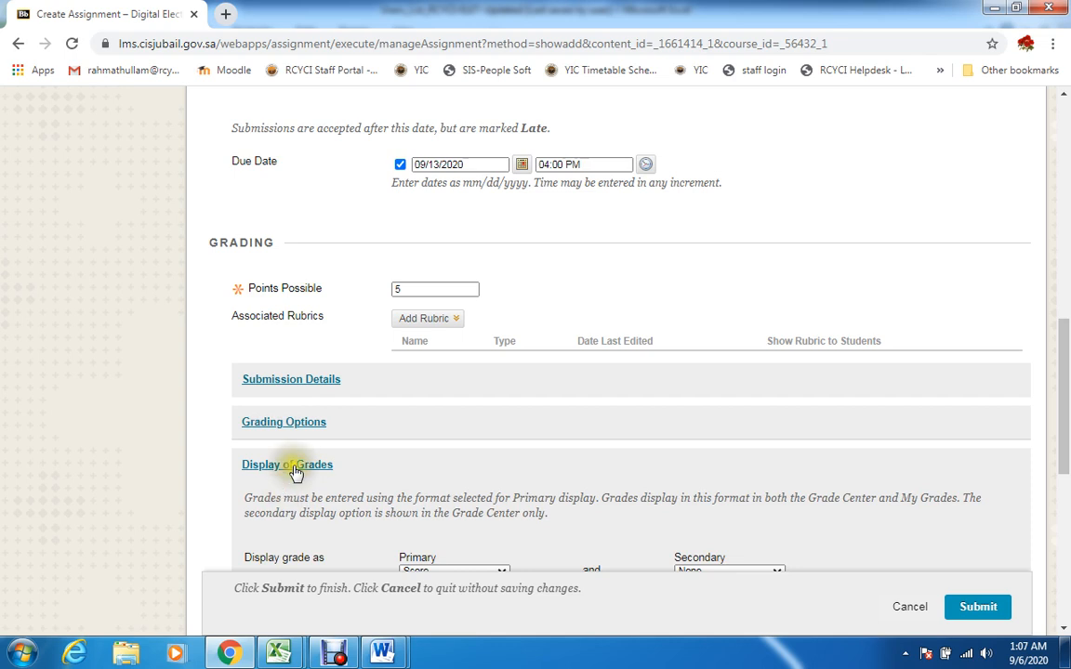
{"action": "left_click", "coordinate": [294, 467]}
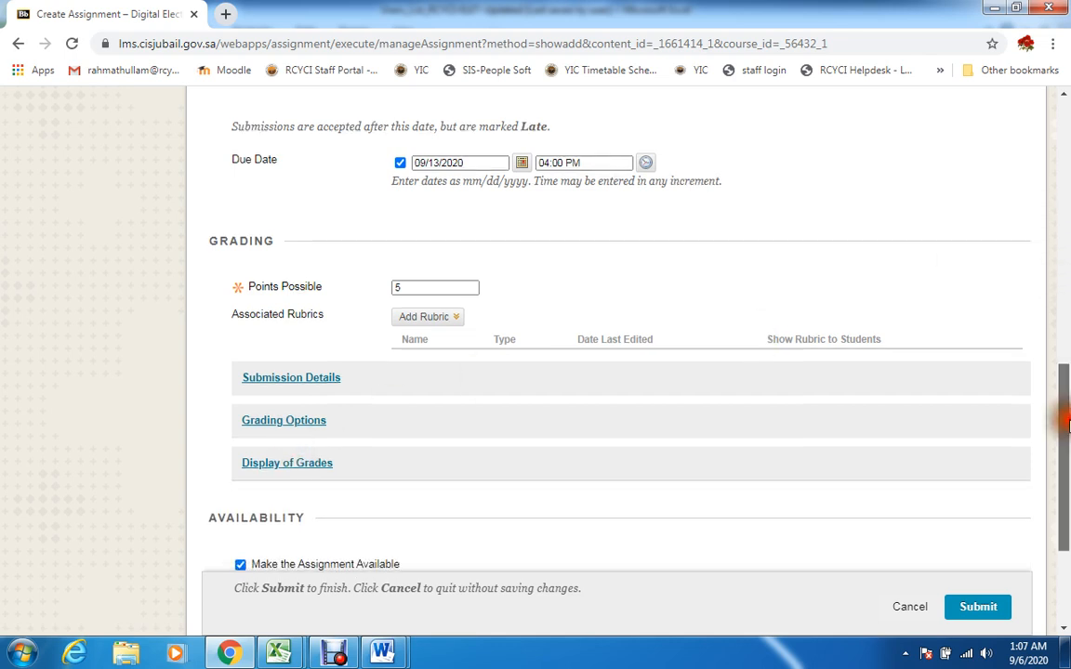
Turn off the Display Until limit in the assignment's availability settings and recheck the due date
{"action": "left_click_drag", "start_coordinate": [1067, 423], "coordinate": [1066, 337]}
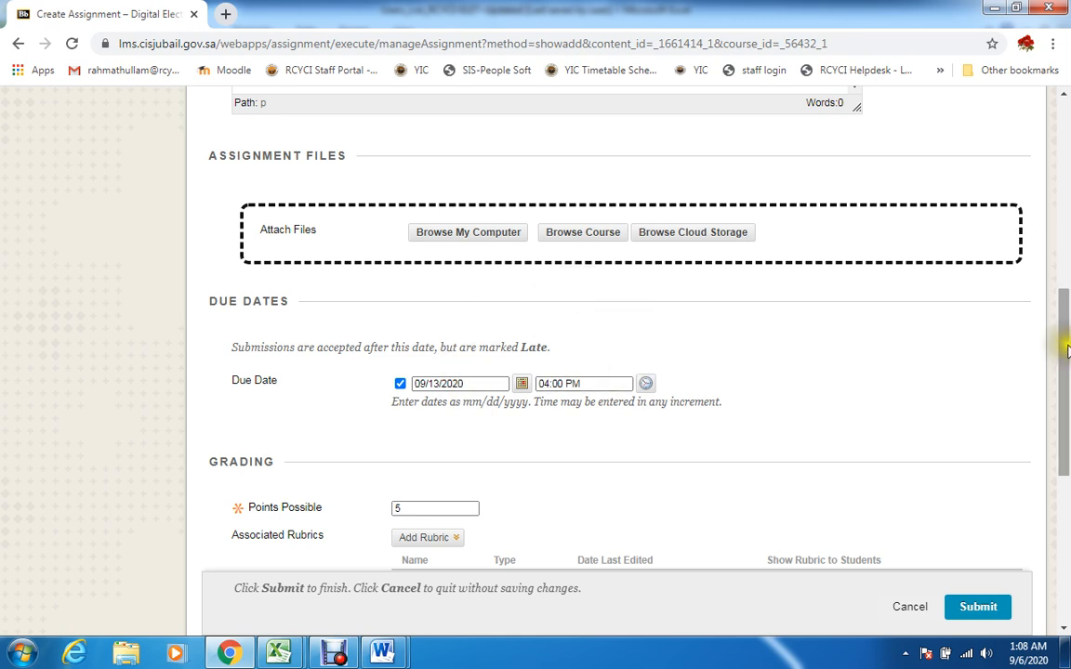
{"action": "left_click_drag", "start_coordinate": [1061, 335], "coordinate": [1045, 486]}
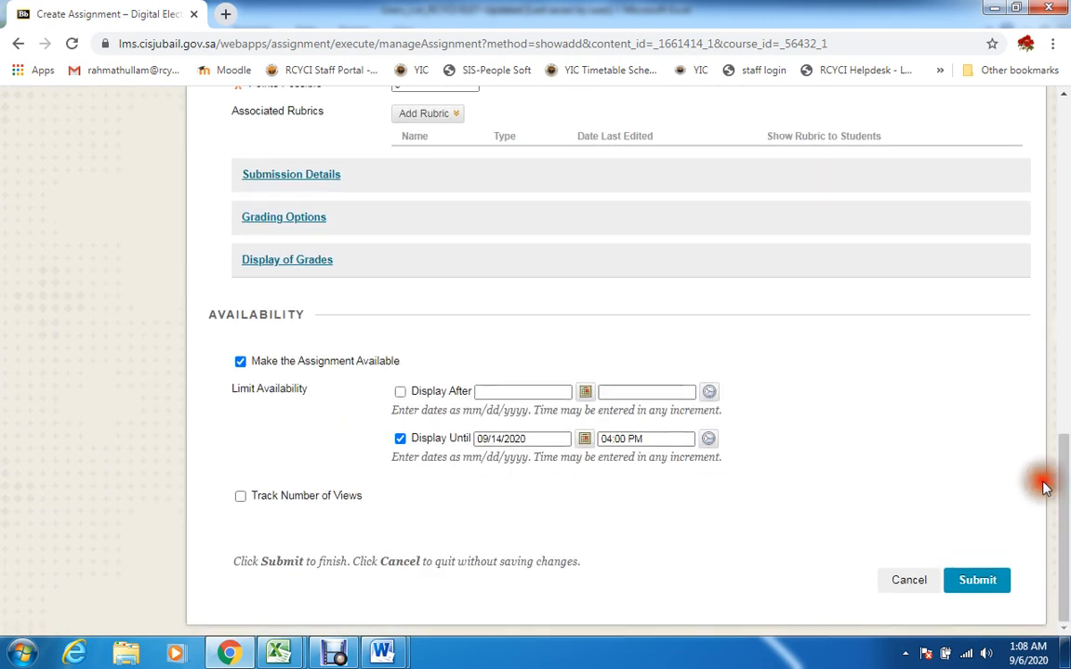
{"action": "left_click", "coordinate": [400, 439]}
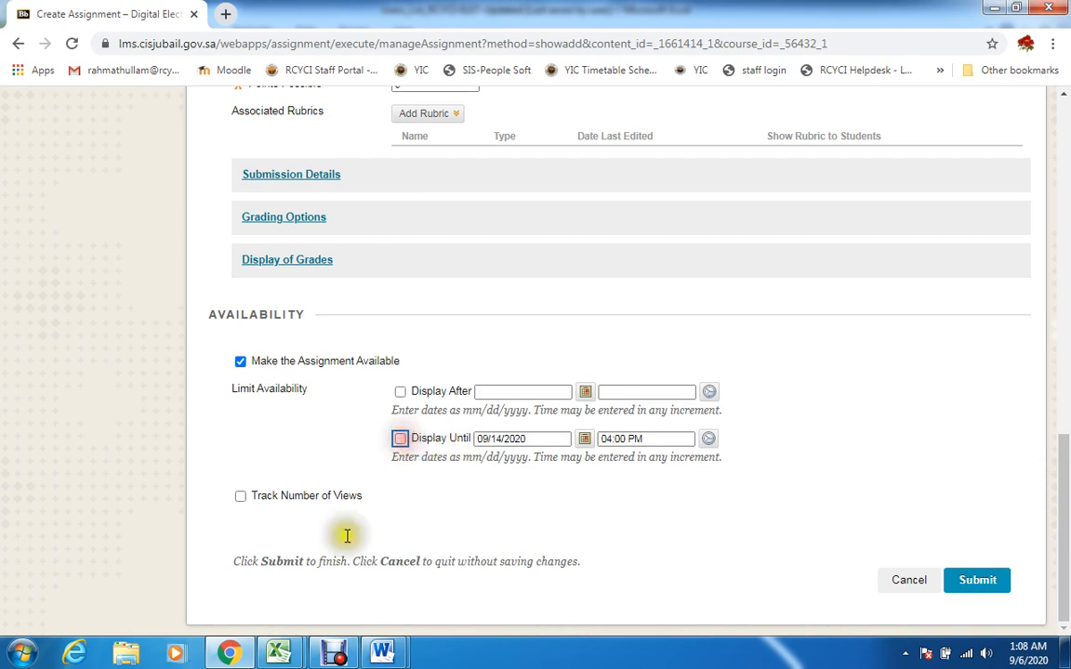
{"action": "left_click_drag", "start_coordinate": [1060, 444], "coordinate": [1066, 399]}
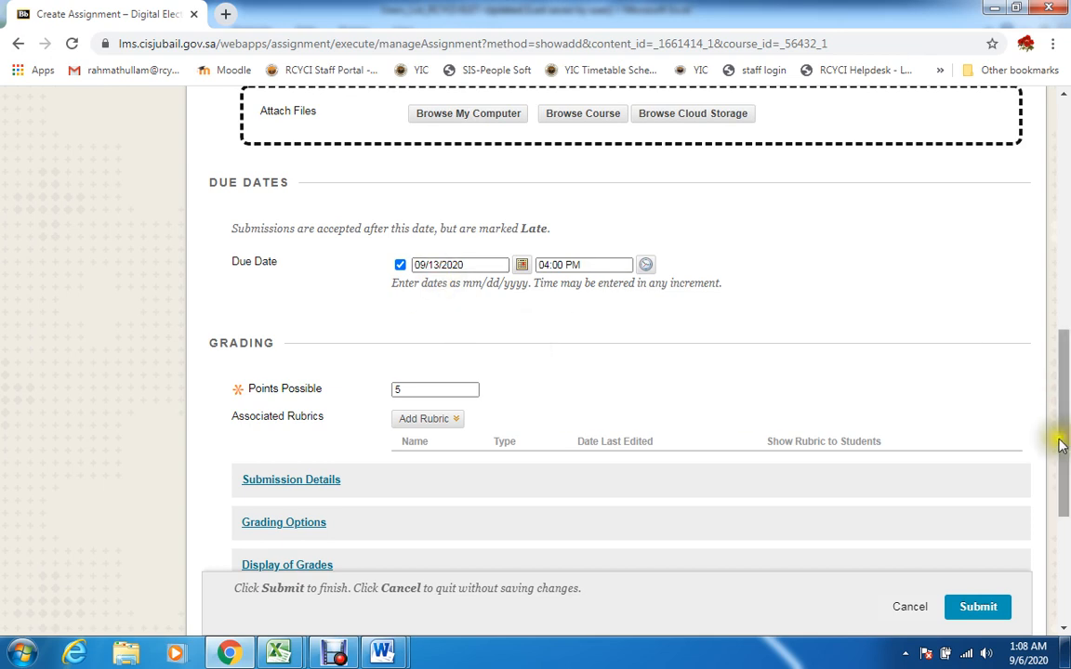
{"action": "left_click_drag", "start_coordinate": [1059, 430], "coordinate": [1035, 597]}
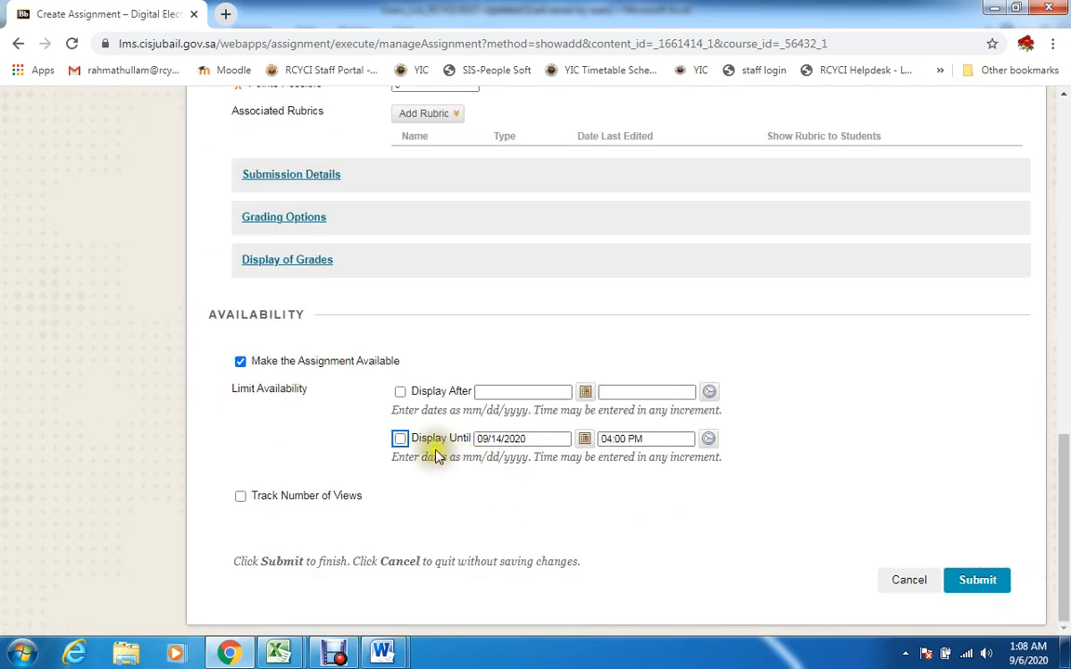
Limit the assignment's availability with a Display Until date of 09/13/2020 at 04:00 PM and submit the assignment
{"action": "left_click", "coordinate": [399, 439]}
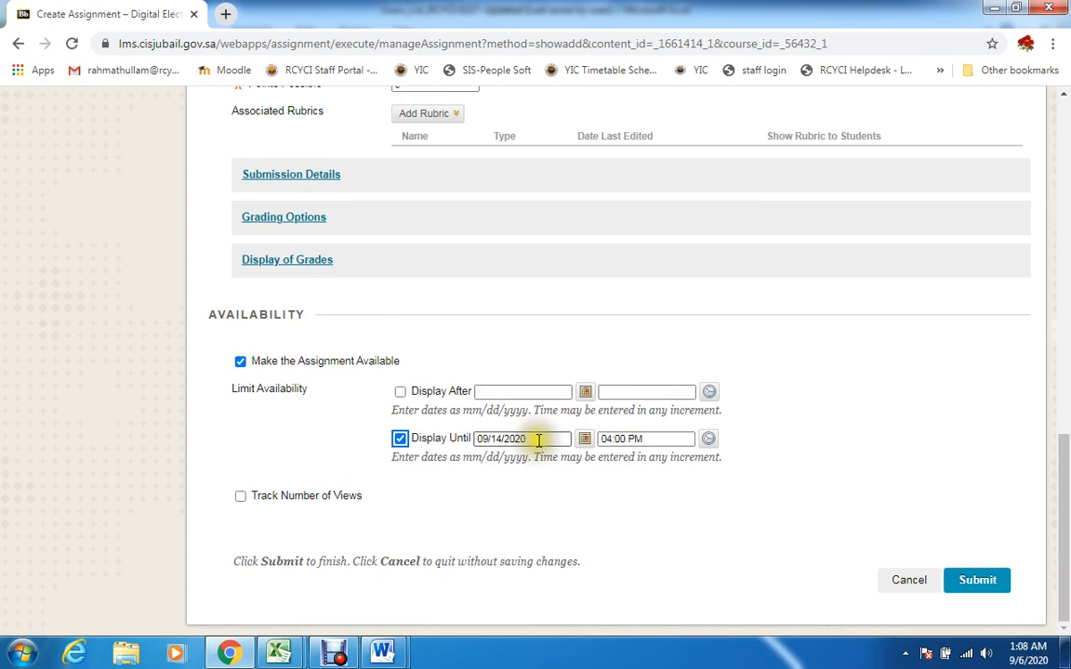
{"action": "left_click", "coordinate": [499, 439]}
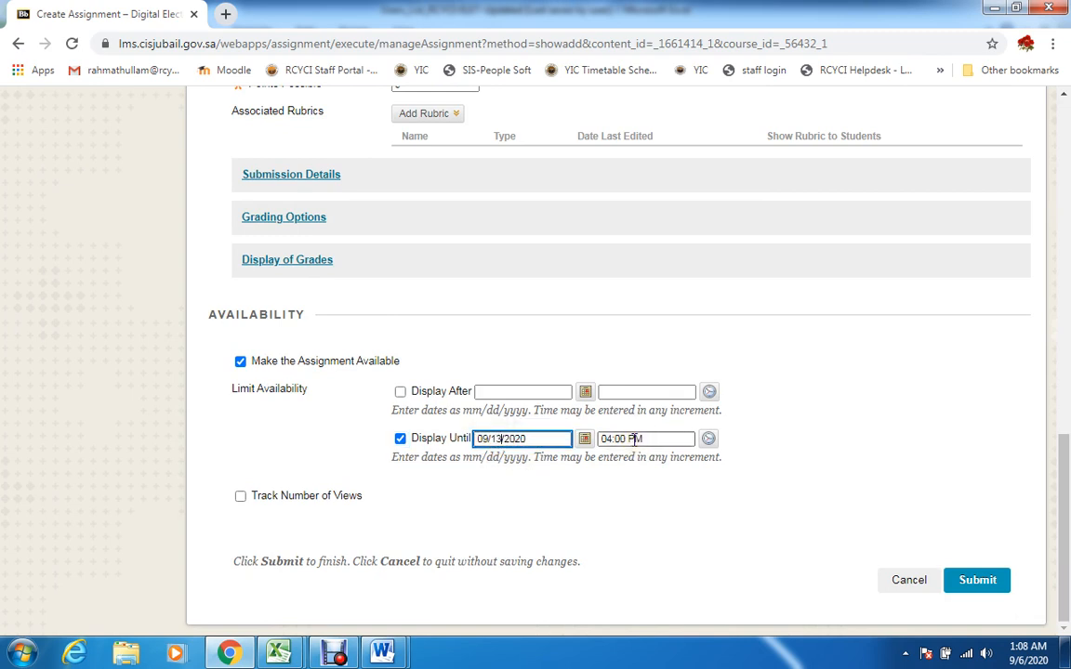
{"action": "key", "text": "Return"}
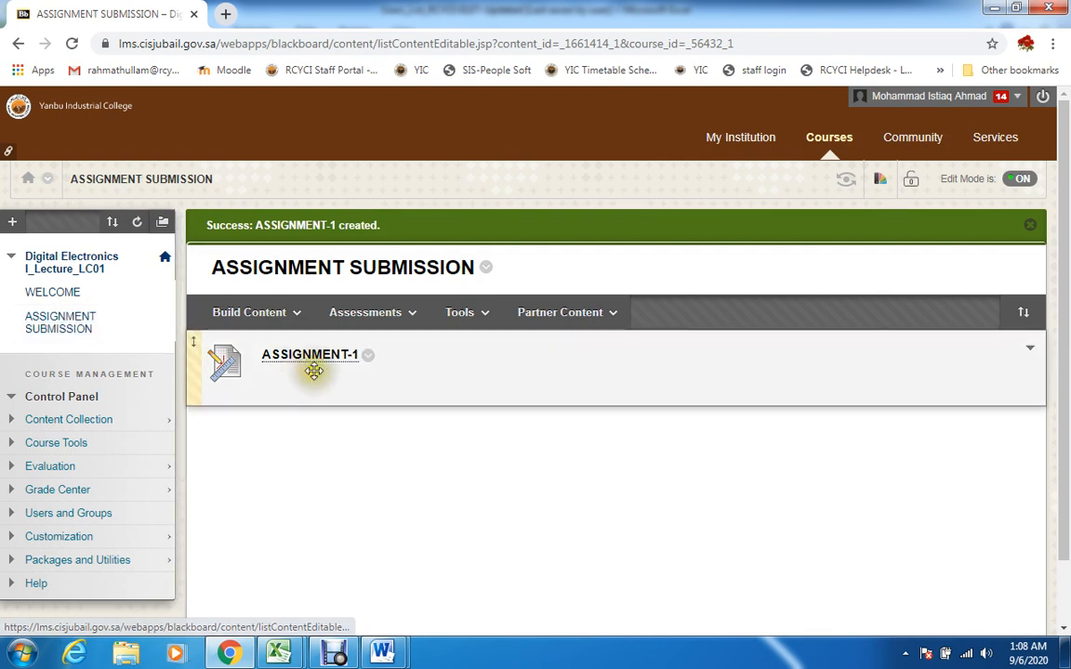
Edit ASSIGNMENT-1 and attach the Standard Course Menu document from the computer's BB INSTRUCTIONS FILES folder
{"action": "left_click", "coordinate": [367, 363]}
{"action": "left_click", "coordinate": [455, 103]}
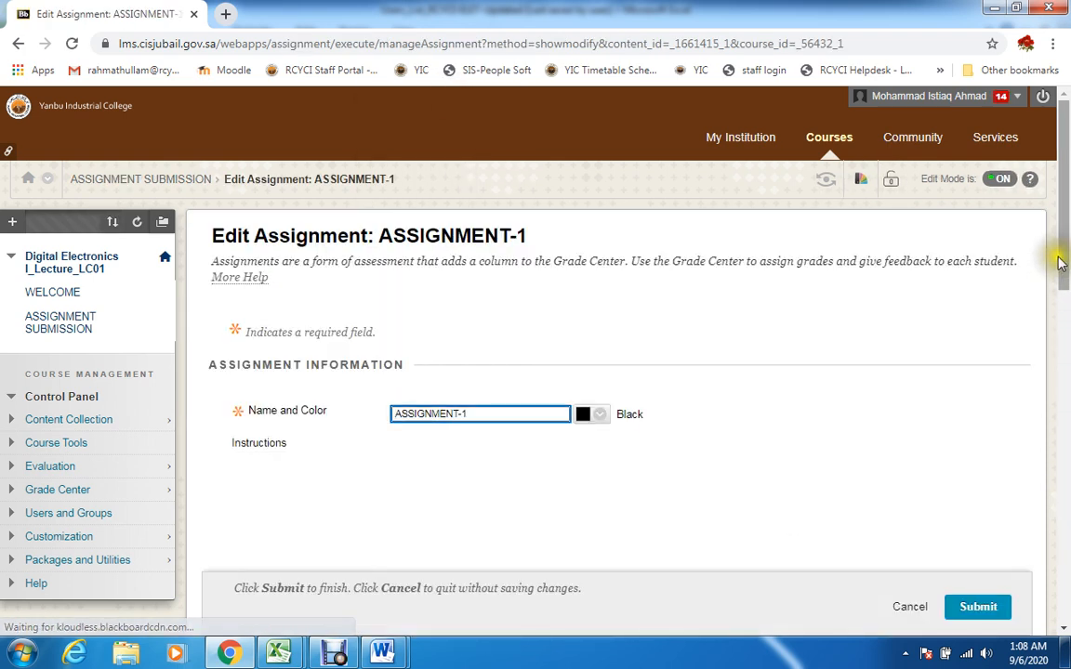
{"action": "scroll", "coordinate": [1065, 279], "scroll_direction": "down", "scroll_amount": 2}
{"action": "left_click_drag", "start_coordinate": [1067, 288], "coordinate": [1057, 351]}
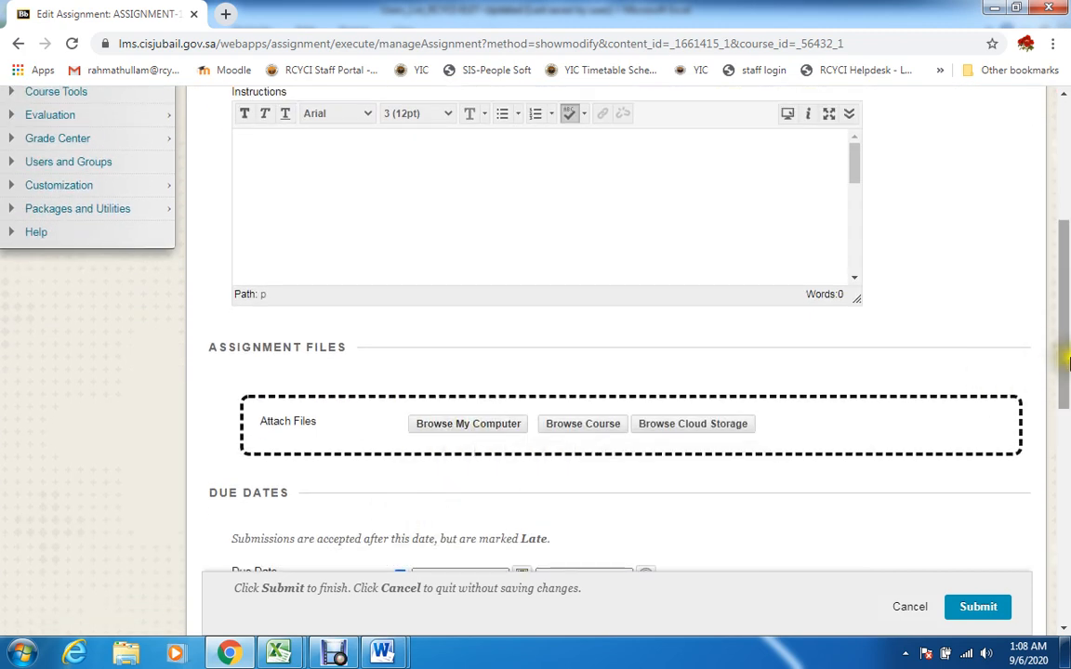
{"action": "scroll", "coordinate": [1065, 367], "scroll_direction": "down", "scroll_amount": 2}
{"action": "scroll", "coordinate": [1060, 362], "scroll_direction": "up", "scroll_amount": 2}
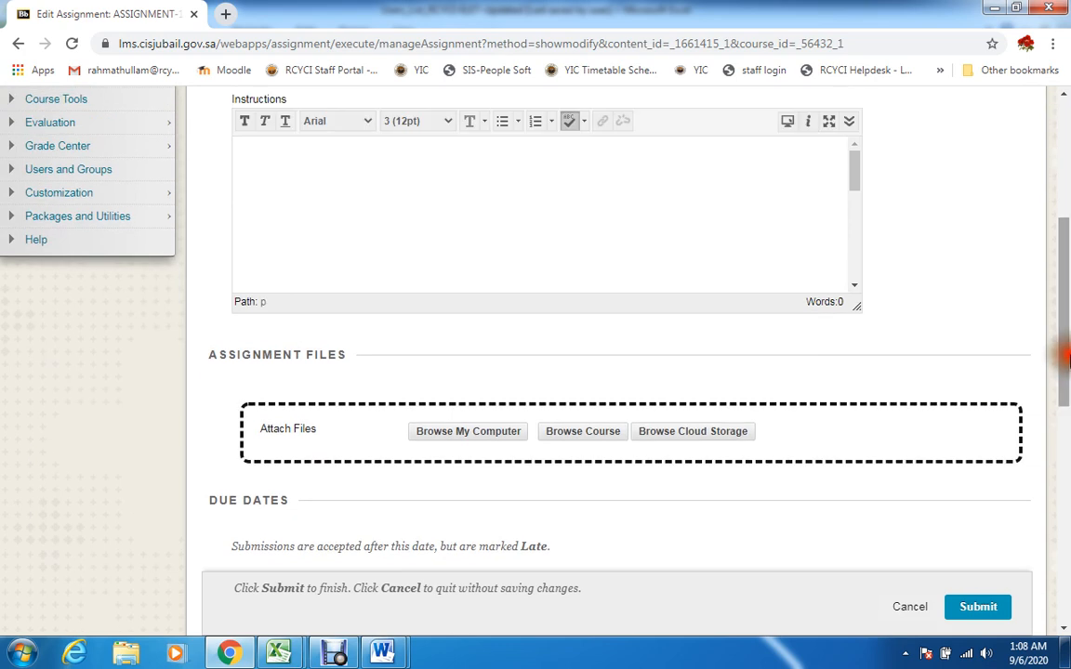
{"action": "left_click", "coordinate": [487, 442]}
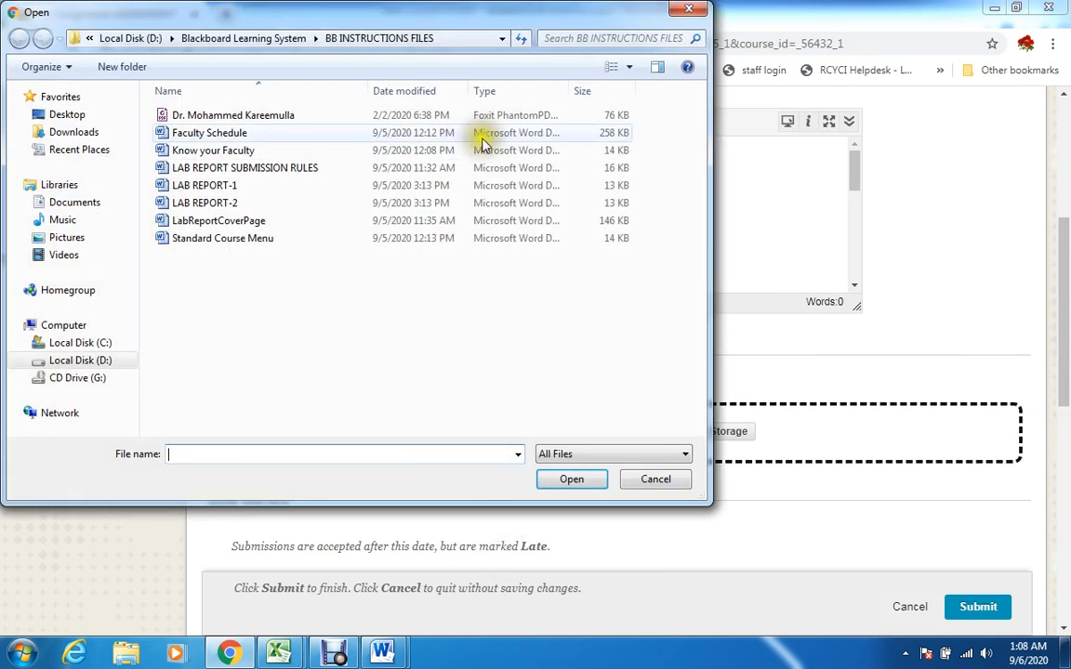
{"action": "left_click", "coordinate": [214, 226]}
{"action": "left_click", "coordinate": [240, 240]}
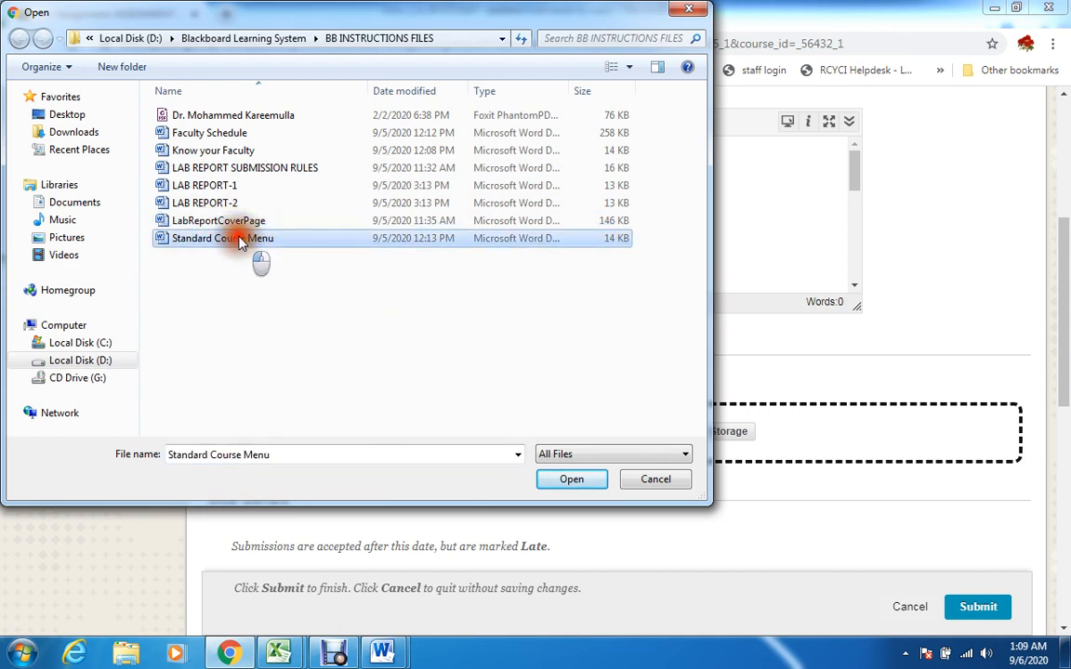
{"action": "left_click", "coordinate": [572, 479]}
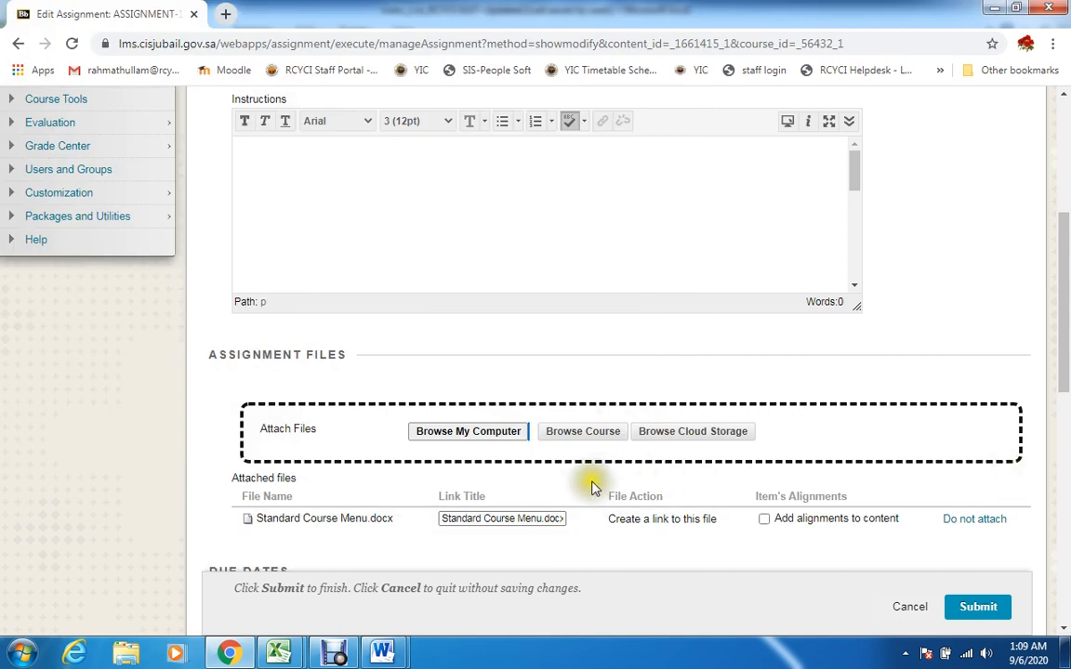
Review the attached file, due date, points and availability settings of ASSIGNMENT-1, and submit the edited assignment
{"action": "left_click", "coordinate": [1063, 470]}
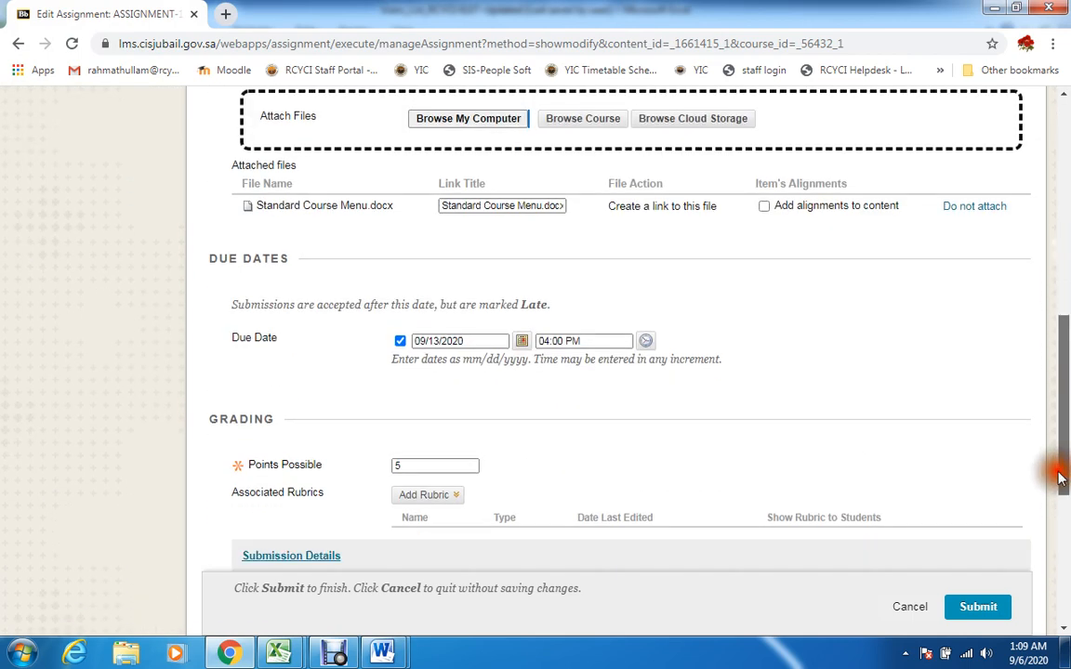
{"action": "scroll", "coordinate": [1062, 479], "scroll_direction": "down", "scroll_amount": 3}
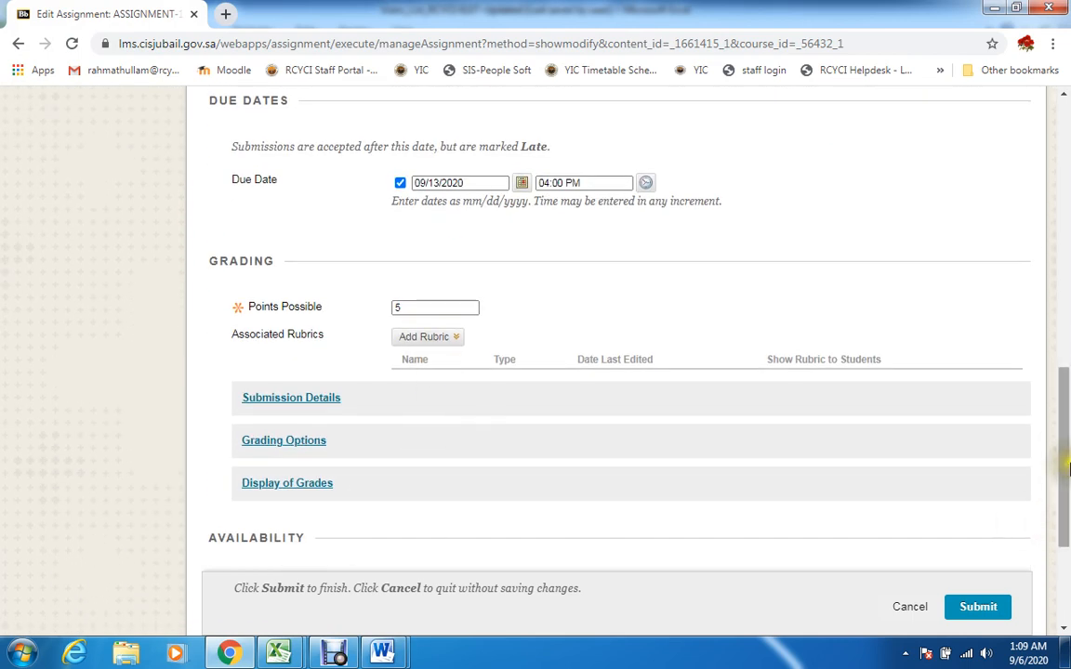
{"action": "scroll", "coordinate": [1060, 479], "scroll_direction": "down", "scroll_amount": 3}
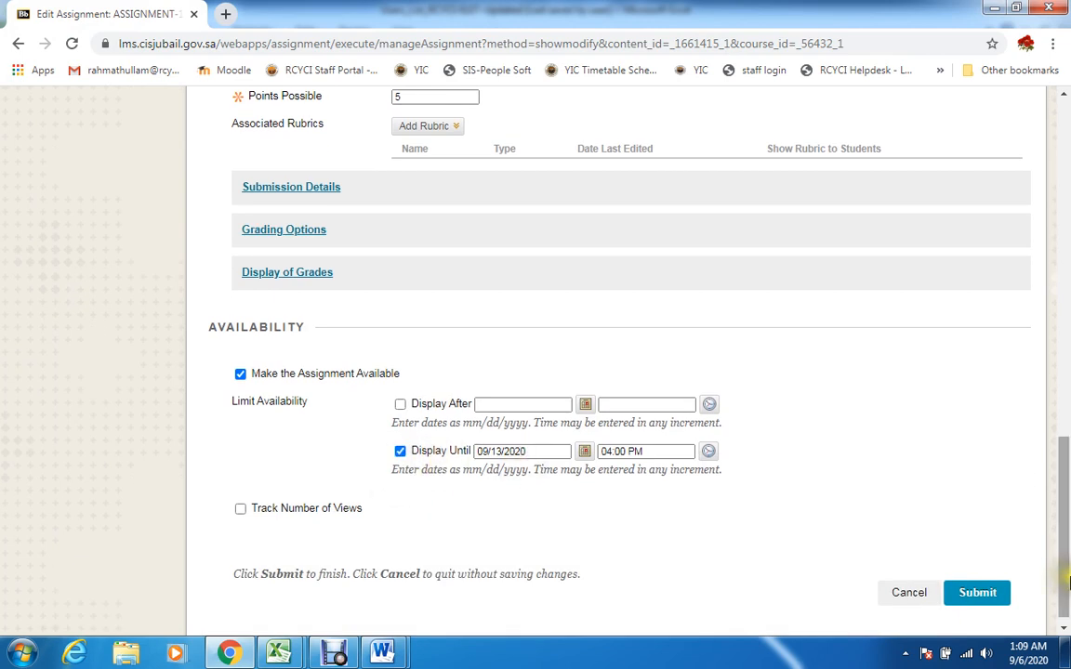
{"action": "scroll", "coordinate": [1066, 455], "scroll_direction": "up", "scroll_amount": 5}
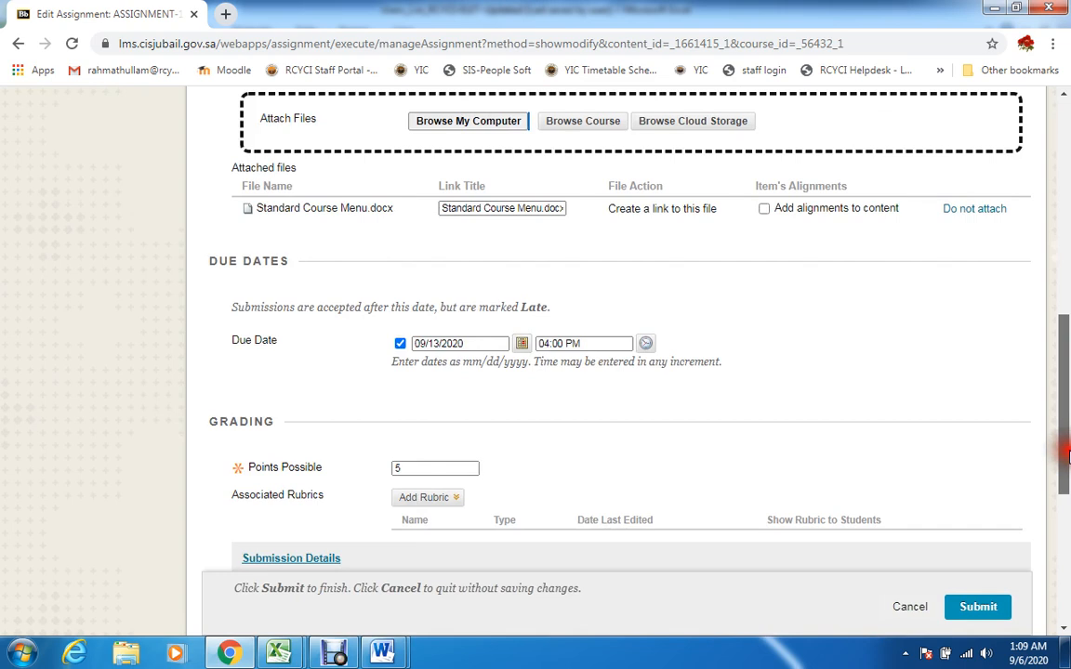
{"action": "scroll", "coordinate": [1066, 453], "scroll_direction": "down", "scroll_amount": 1}
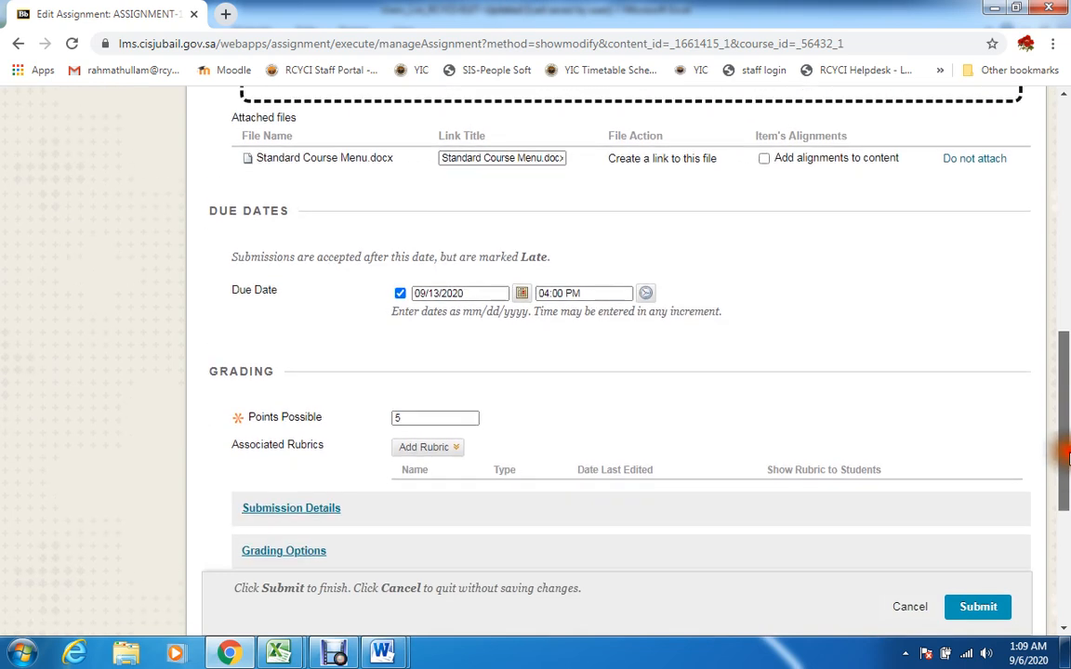
{"action": "scroll", "coordinate": [1066, 432], "scroll_direction": "up", "scroll_amount": 2}
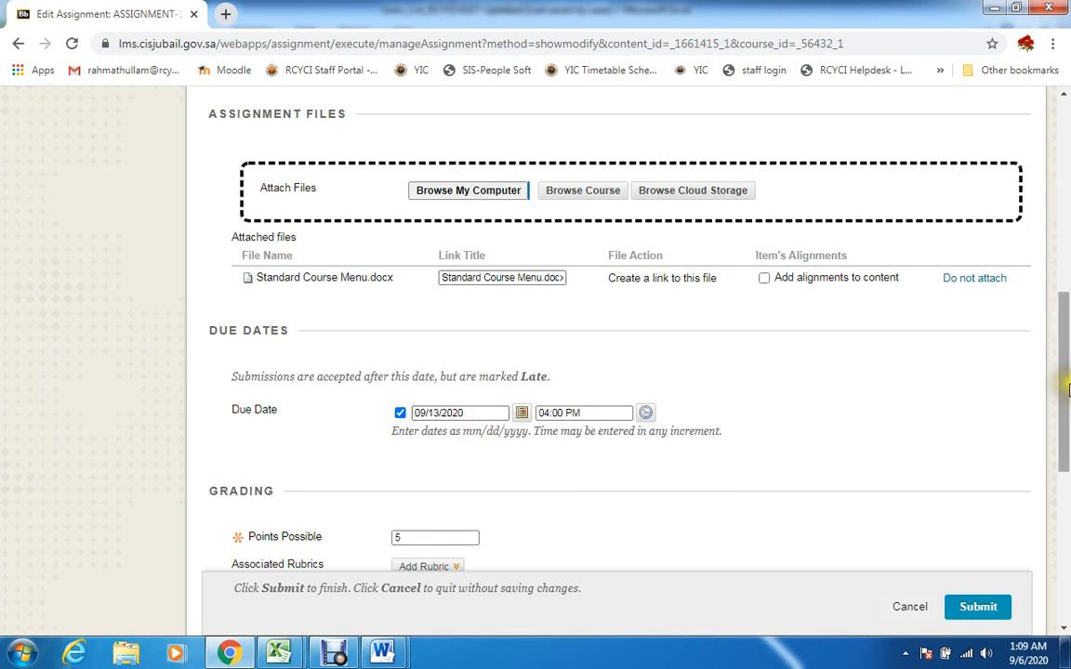
{"action": "left_click_drag", "start_coordinate": [1061, 404], "coordinate": [1066, 602]}
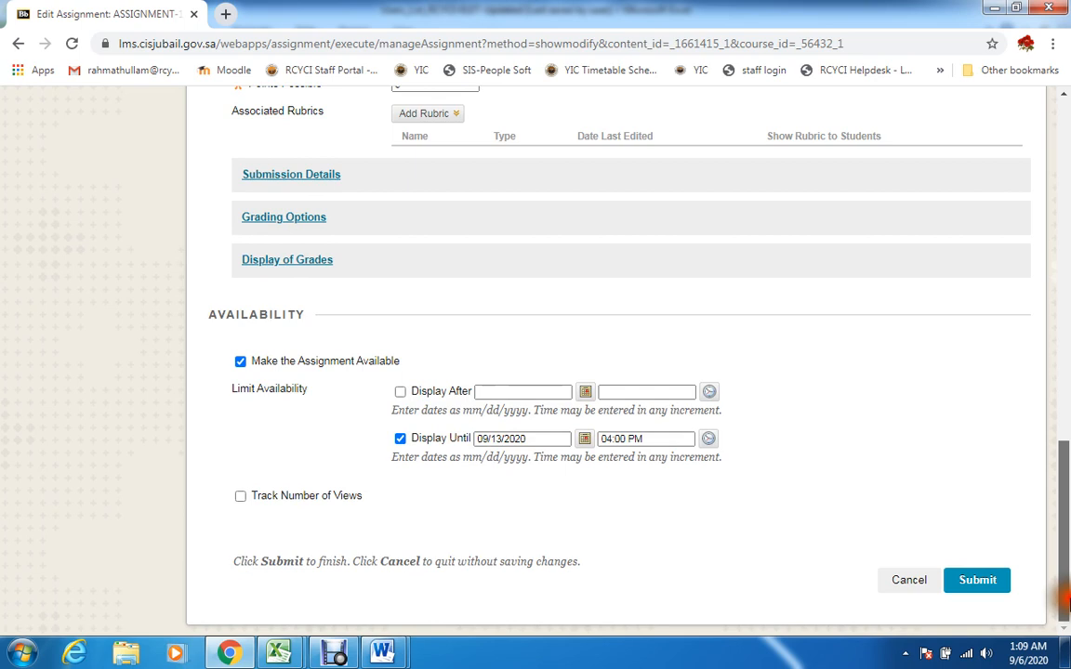
{"action": "left_click", "coordinate": [976, 581]}
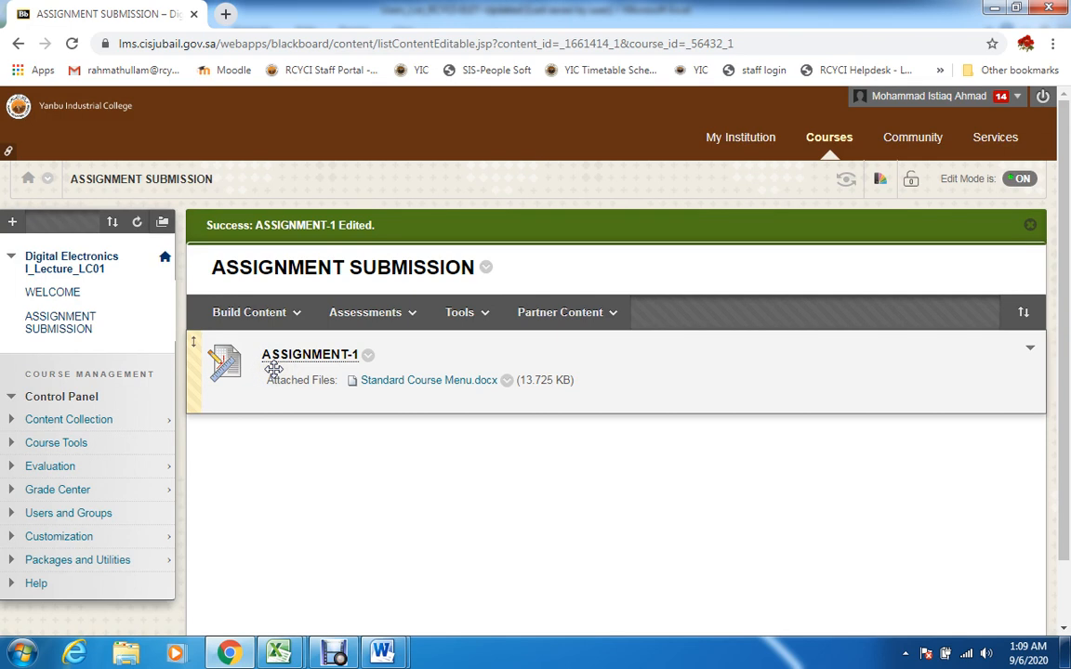
Enter Student Preview and open ASSIGNMENT-1 from the ASSIGNMENT SUBMISSION area
{"action": "left_click_drag", "start_coordinate": [1064, 435], "coordinate": [1065, 344]}
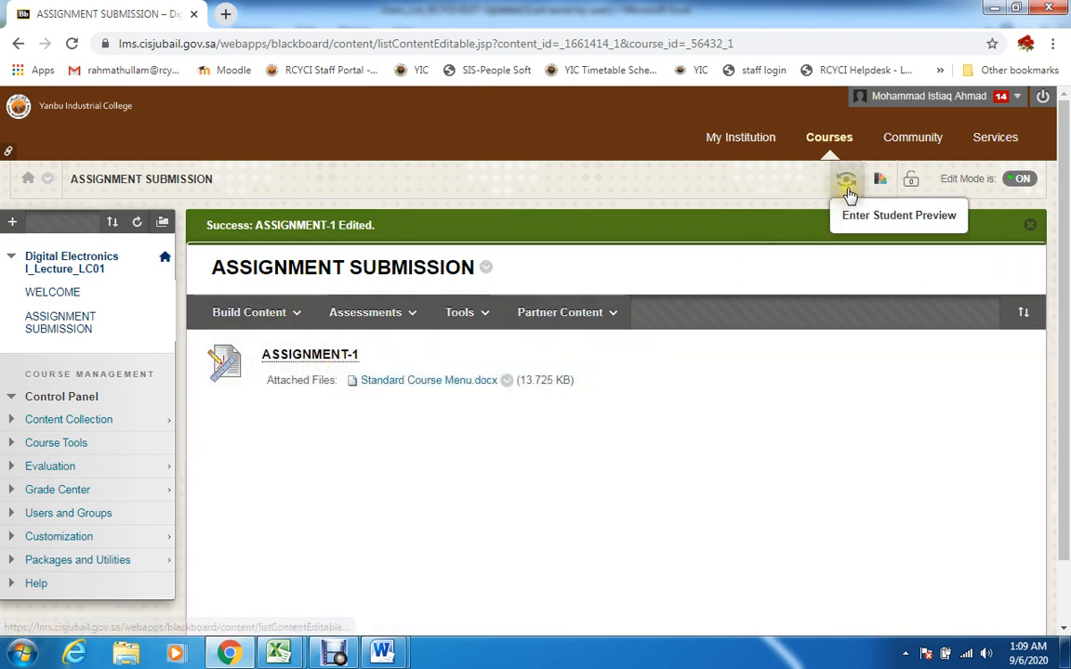
{"action": "left_click", "coordinate": [849, 193]}
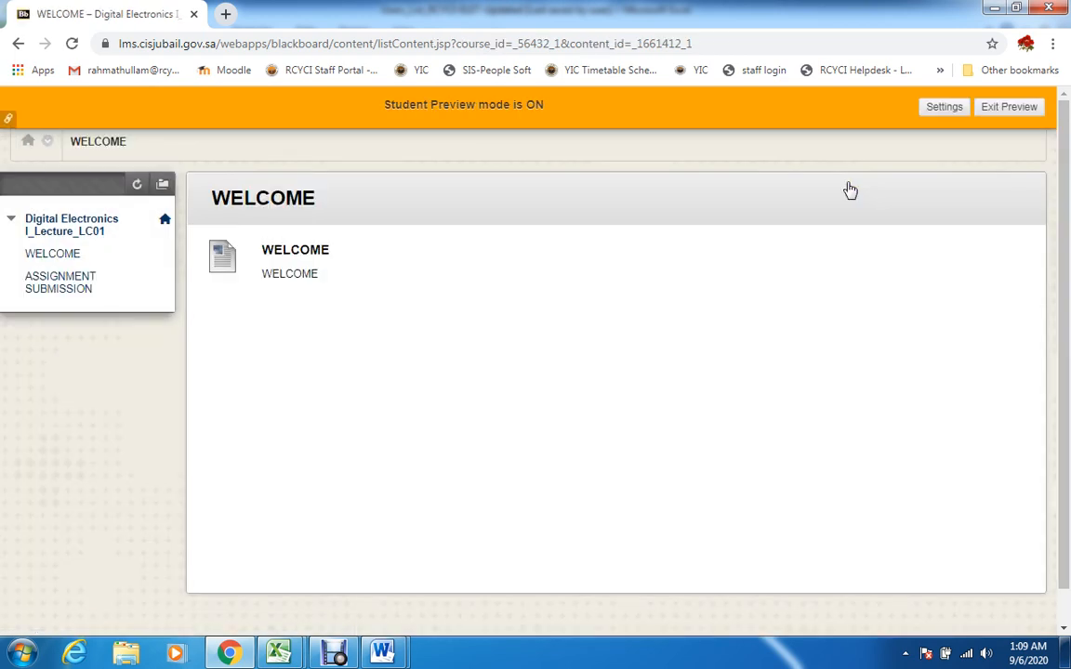
{"action": "left_click", "coordinate": [56, 282]}
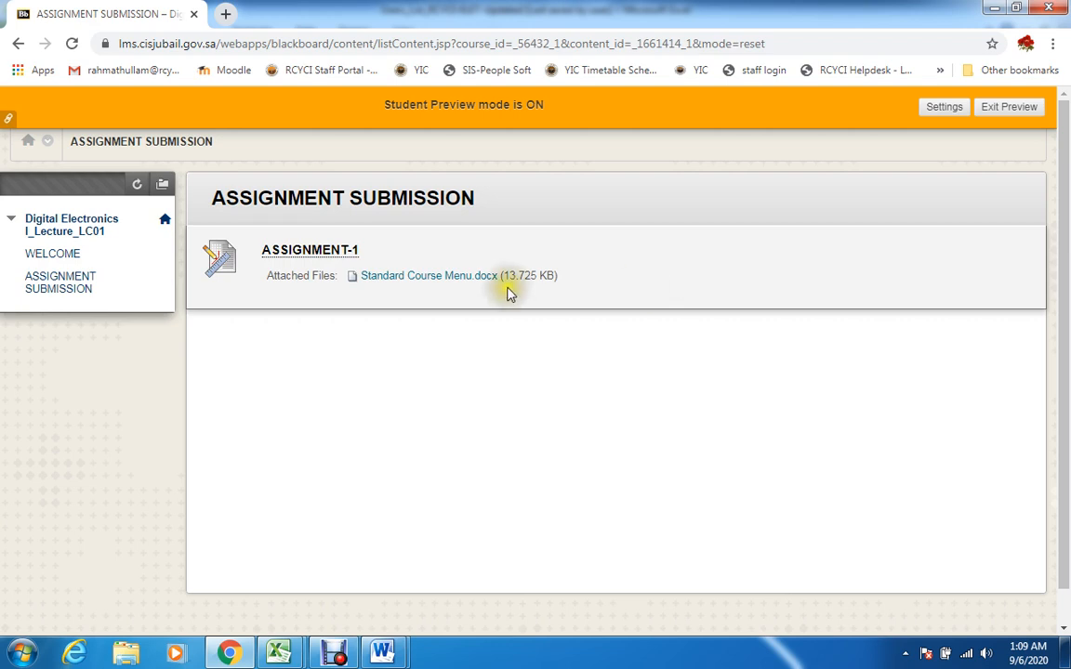
{"action": "left_click", "coordinate": [323, 251]}
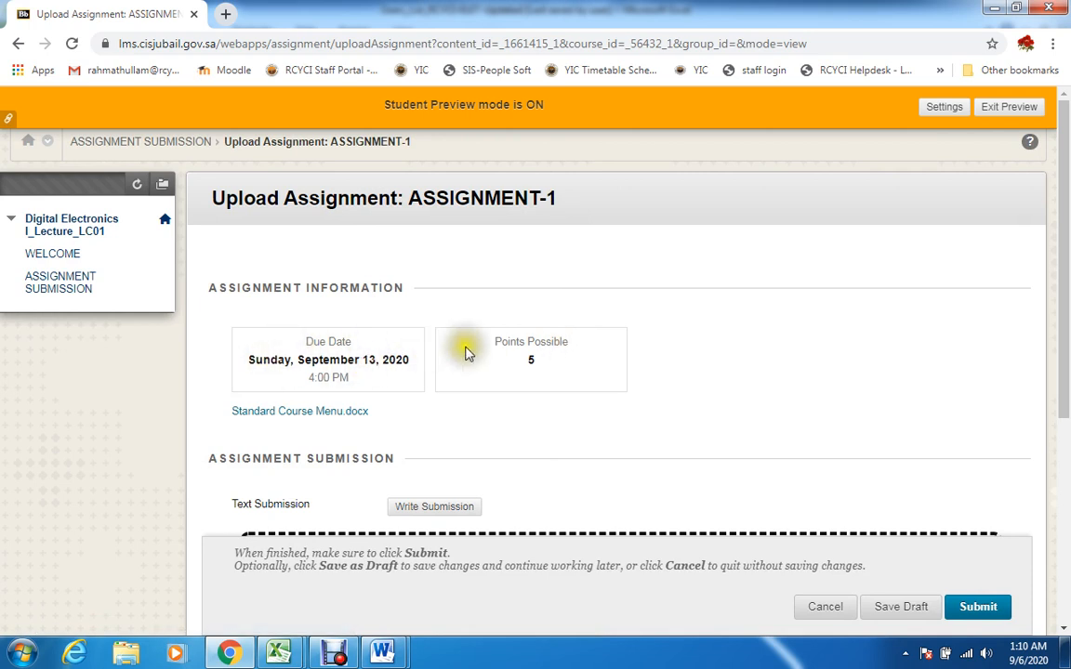
Show the text submission editor on the upload page and review its file attachment and comments sections
{"action": "left_click_drag", "start_coordinate": [1065, 309], "coordinate": [1046, 431]}
{"action": "left_click", "coordinate": [405, 296]}
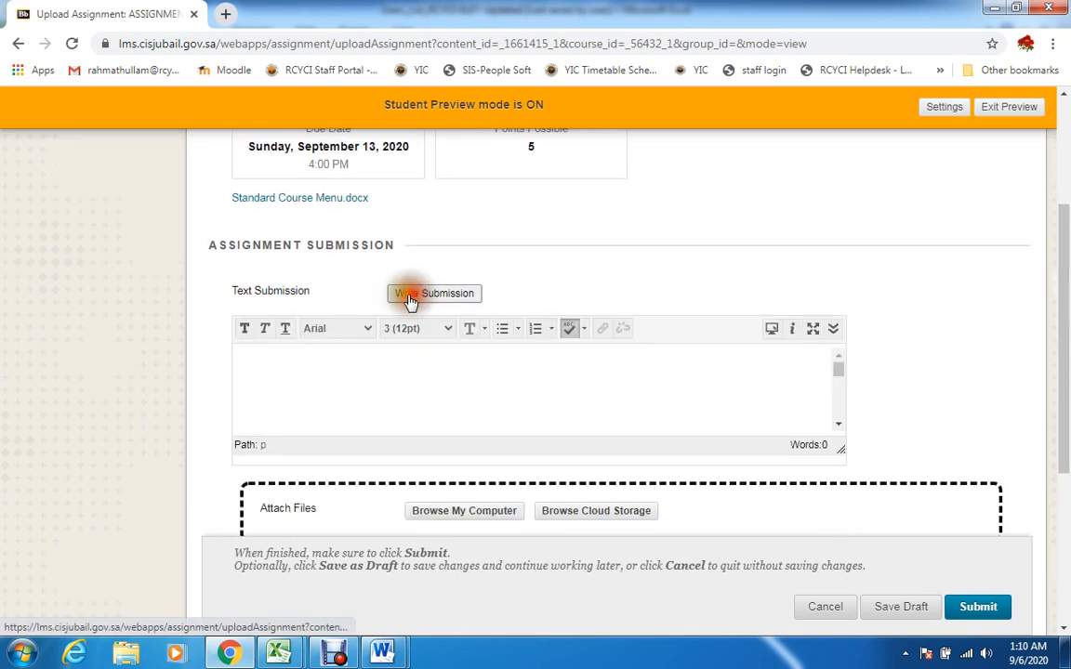
{"action": "left_click", "coordinate": [278, 383]}
{"action": "left_click_drag", "start_coordinate": [1066, 377], "coordinate": [1062, 472]}
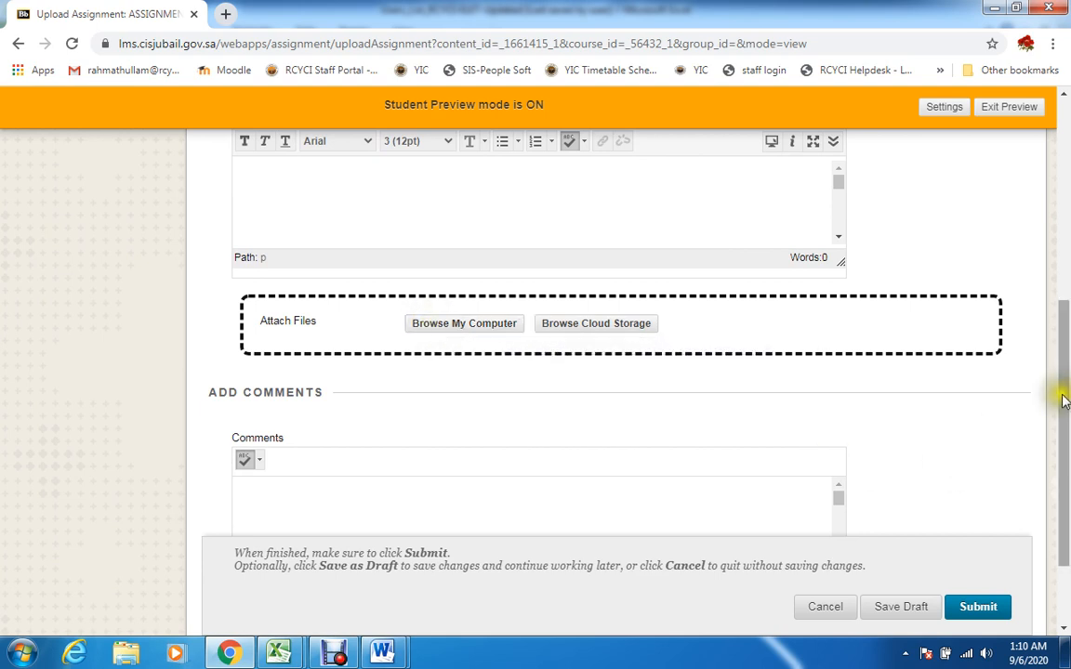
{"action": "scroll", "coordinate": [1069, 390], "scroll_direction": "down", "scroll_amount": 2}
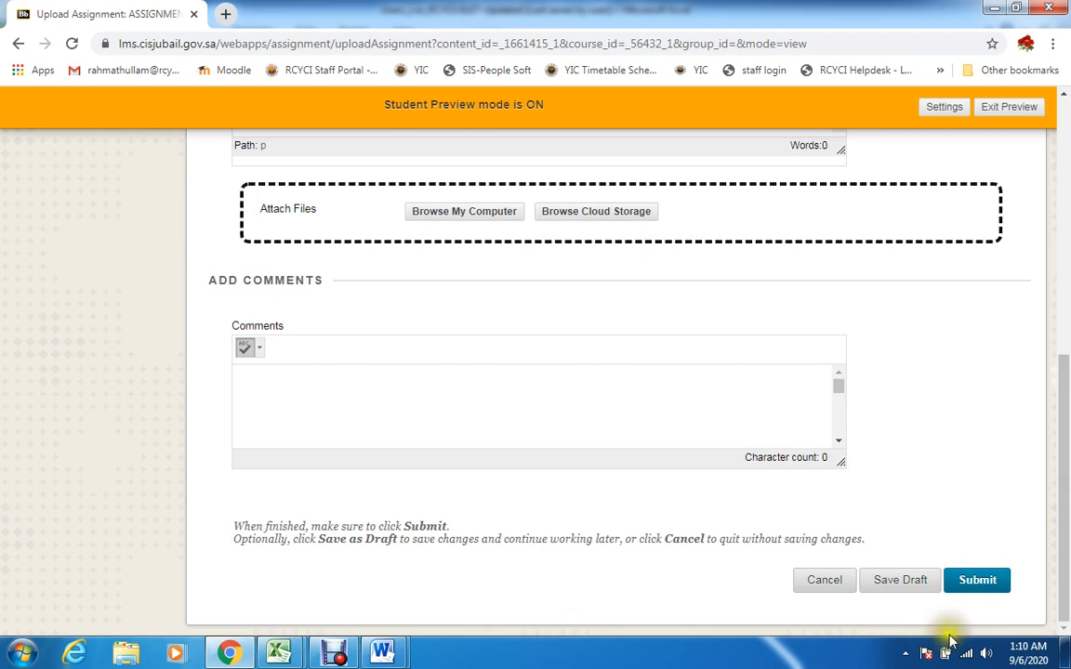
{"action": "left_click_drag", "start_coordinate": [1064, 586], "coordinate": [1066, 279]}
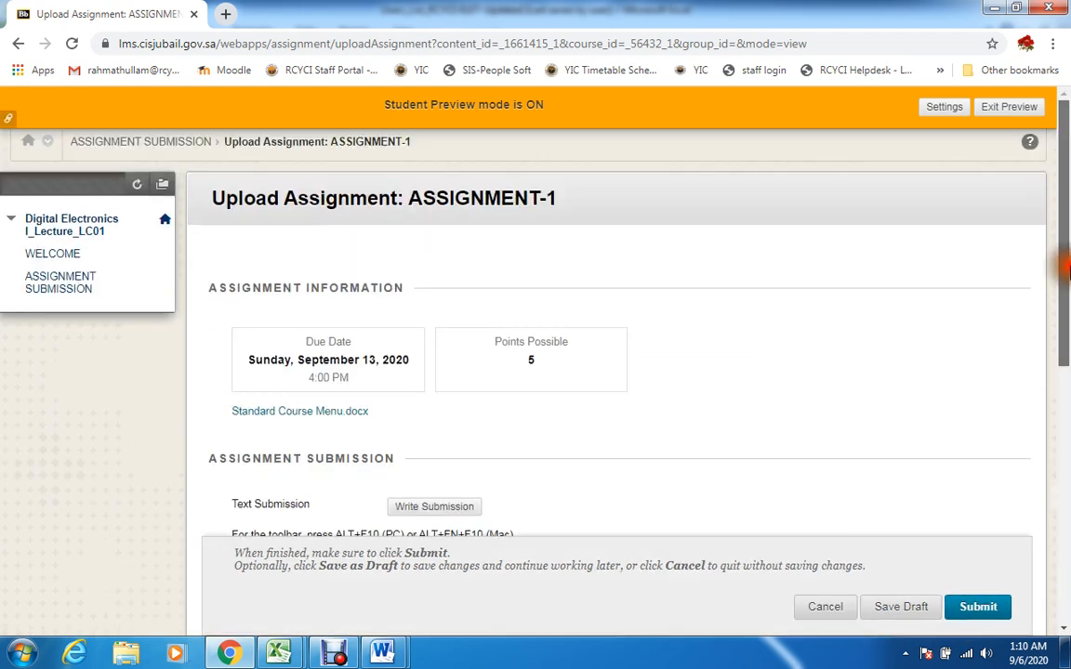
Exit Student Preview, deleting the preview user and all data, and open the course's Full Grade Center
{"action": "left_click", "coordinate": [1009, 108]}
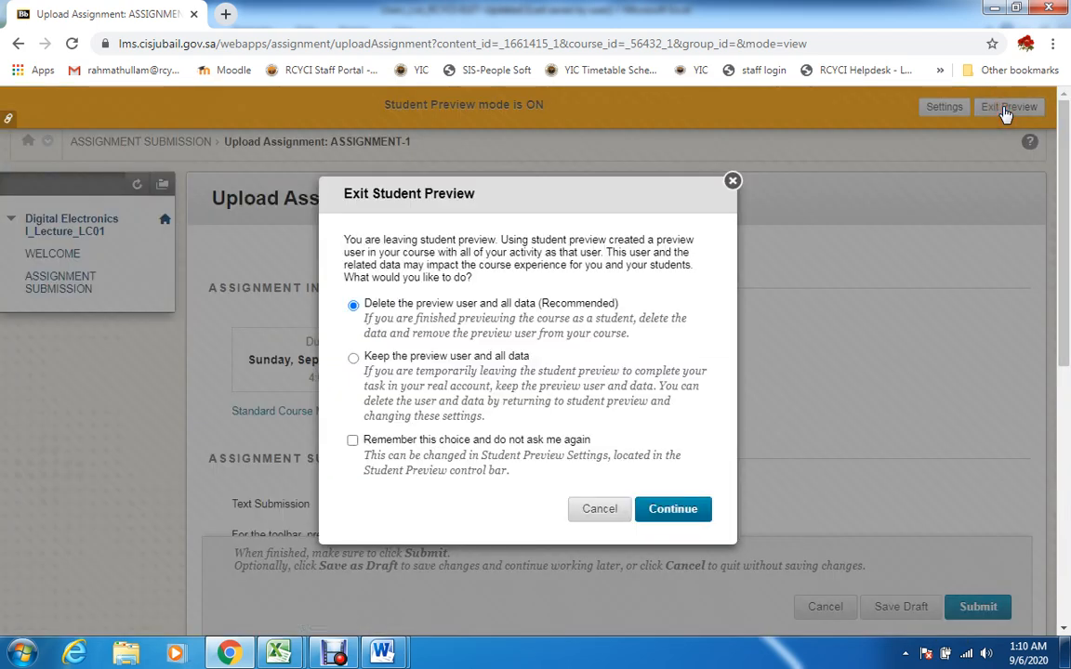
{"action": "left_click", "coordinate": [653, 508]}
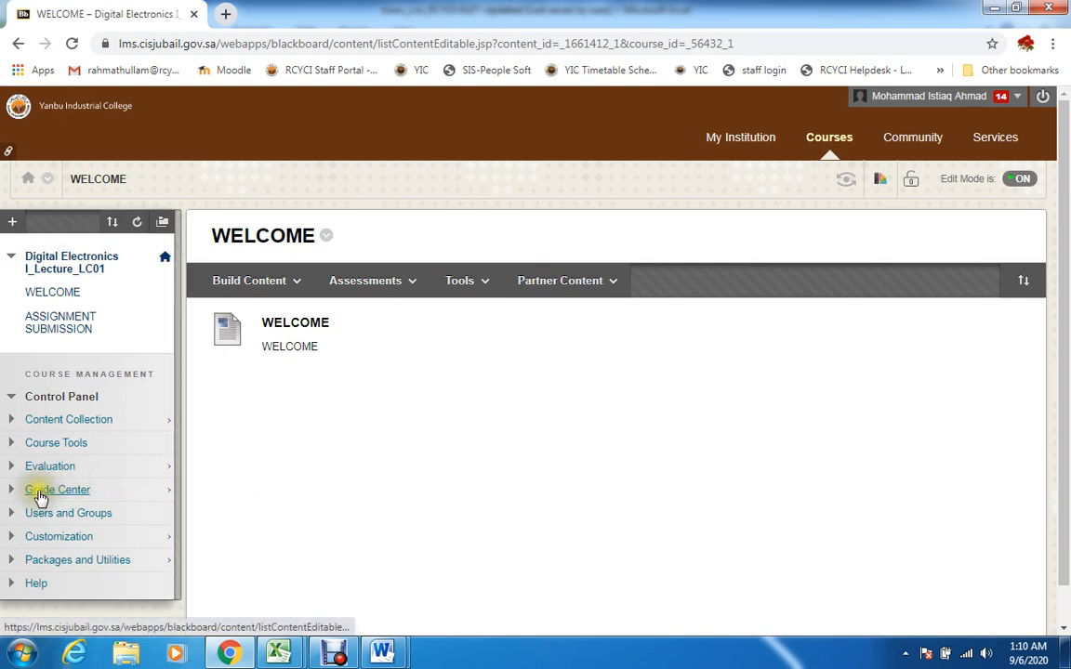
{"action": "left_click", "coordinate": [39, 493]}
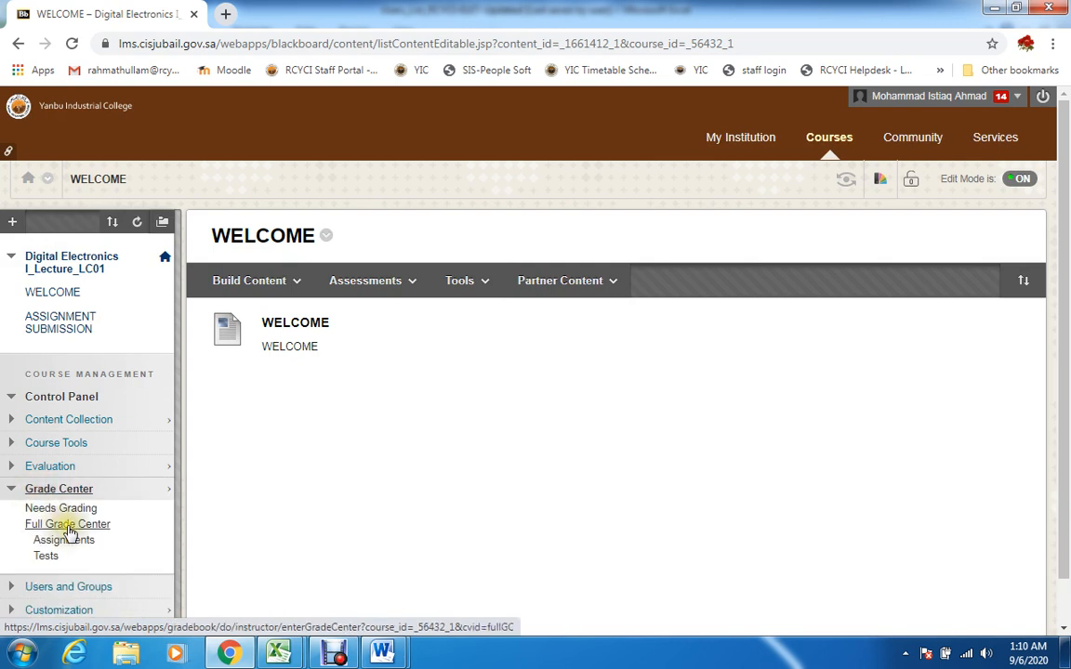
{"action": "left_click", "coordinate": [57, 527]}
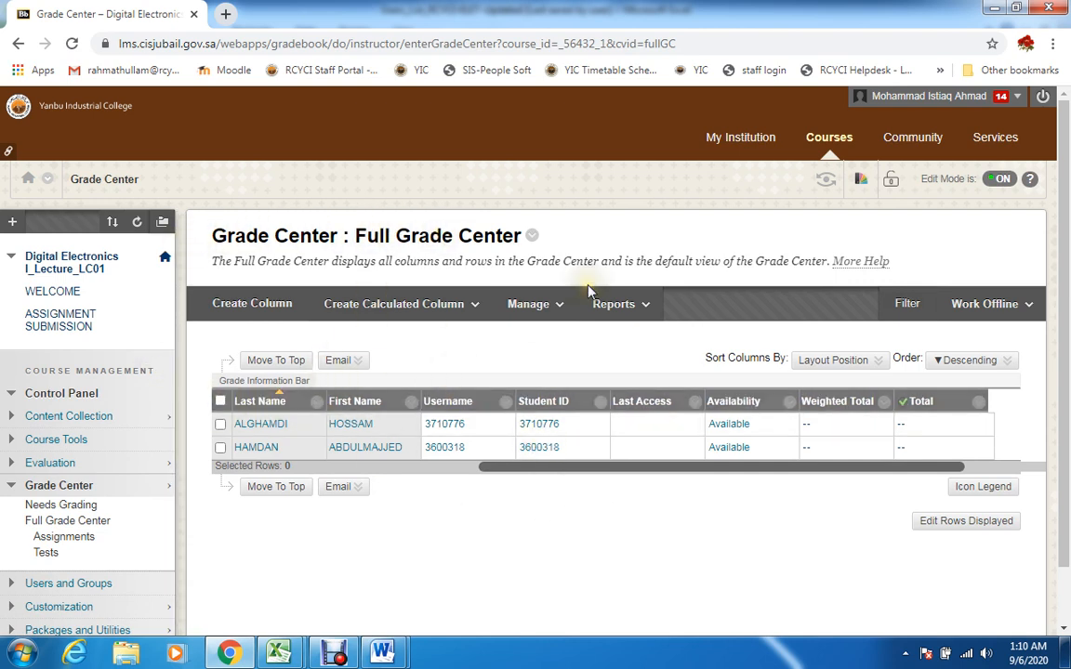
Look through the Full Grade Center columns up to the ASSIGNMENT-1 column
{"action": "left_click", "coordinate": [529, 304]}
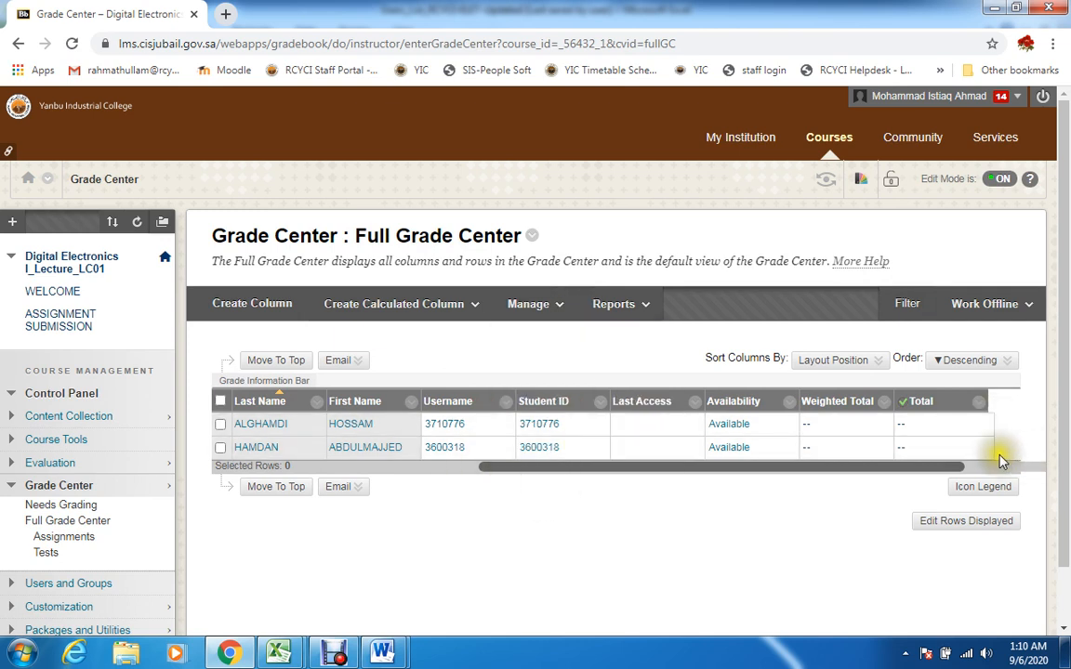
{"action": "left_click_drag", "start_coordinate": [939, 468], "coordinate": [766, 476]}
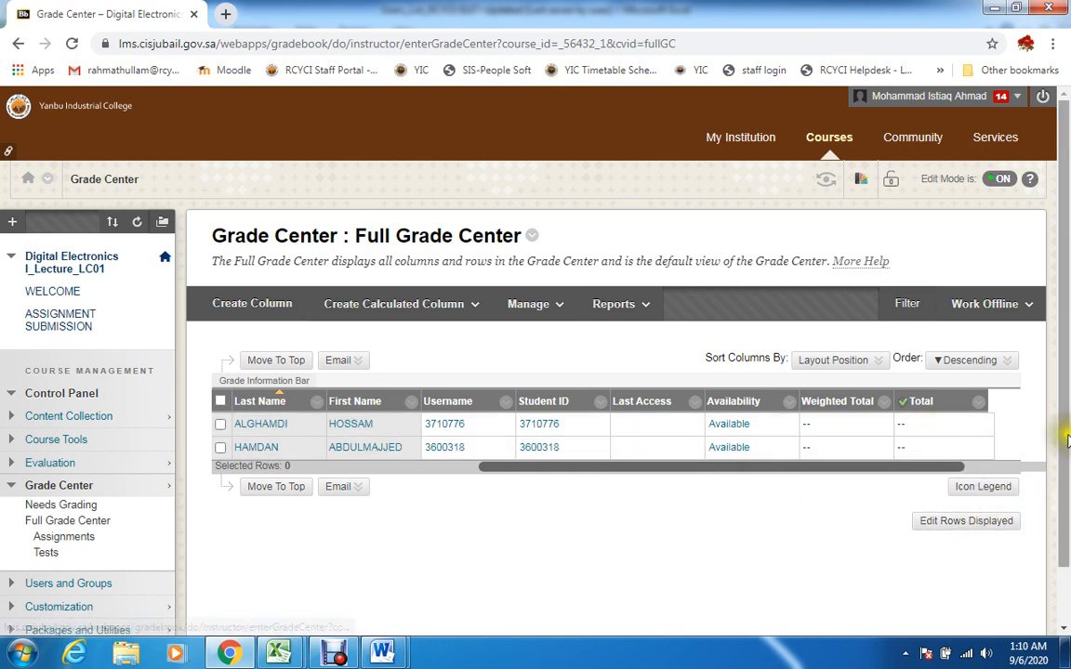
{"action": "left_click_drag", "start_coordinate": [1064, 426], "coordinate": [1067, 465]}
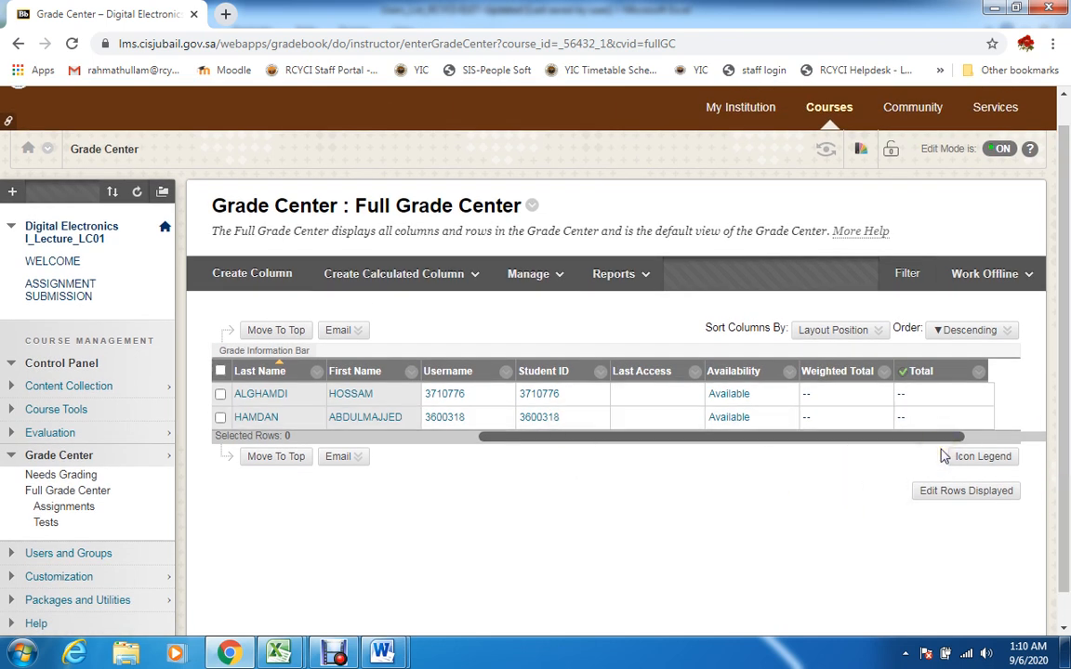
{"action": "left_click", "coordinate": [784, 441]}
{"action": "left_click_drag", "start_coordinate": [784, 442], "coordinate": [995, 439]}
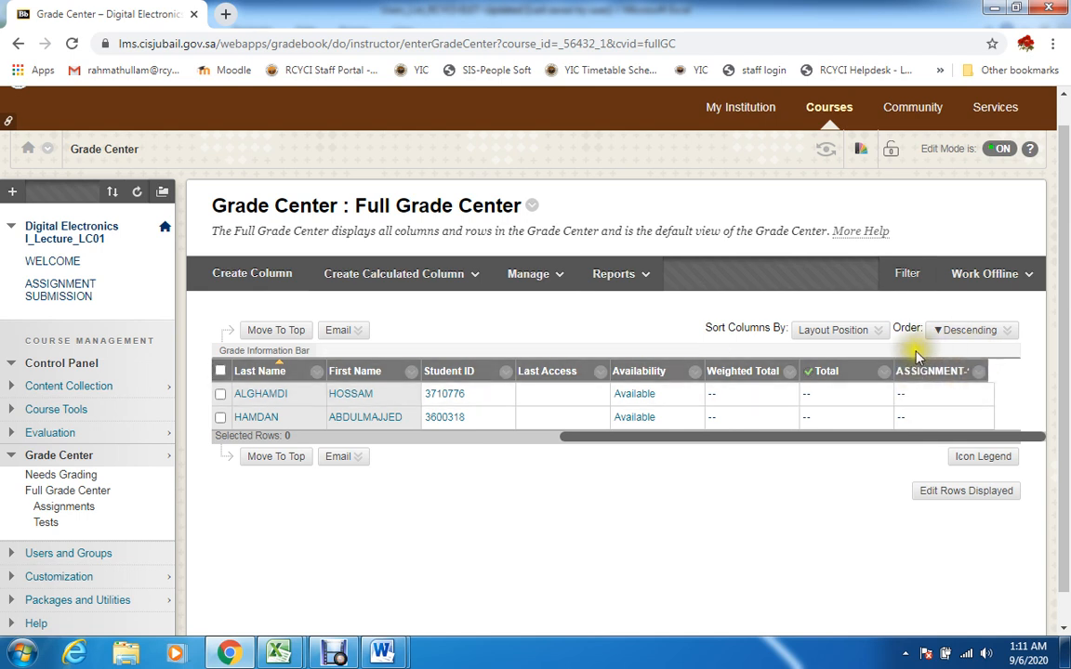
Hide the Username column of the Full Grade Center from the instructor view
{"action": "left_click_drag", "start_coordinate": [894, 434], "coordinate": [476, 434]}
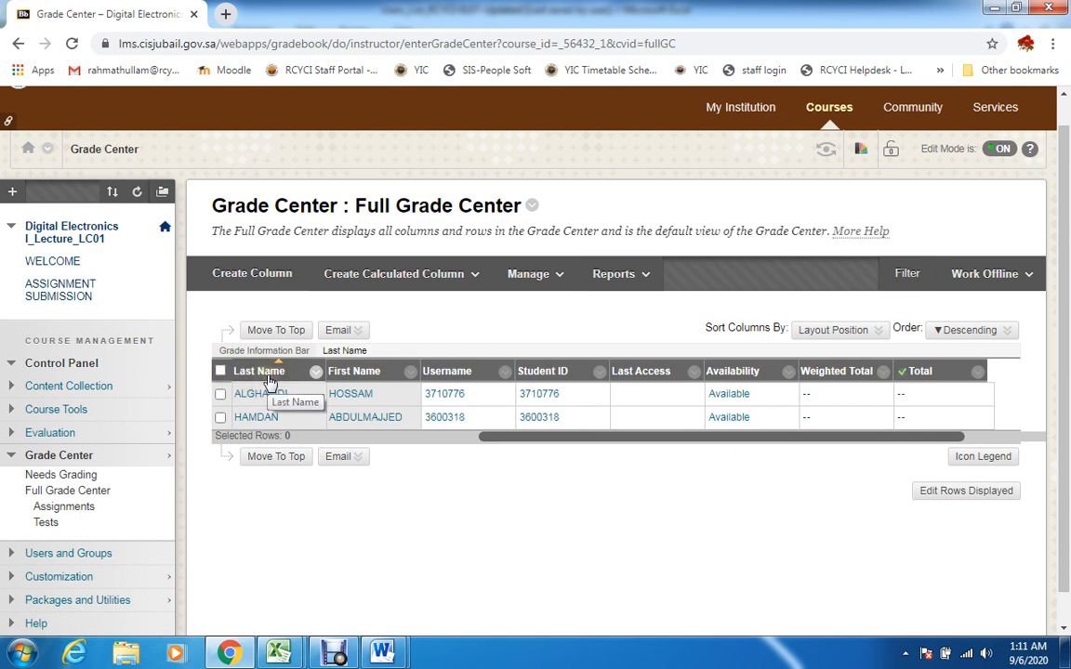
{"action": "left_click", "coordinate": [505, 376]}
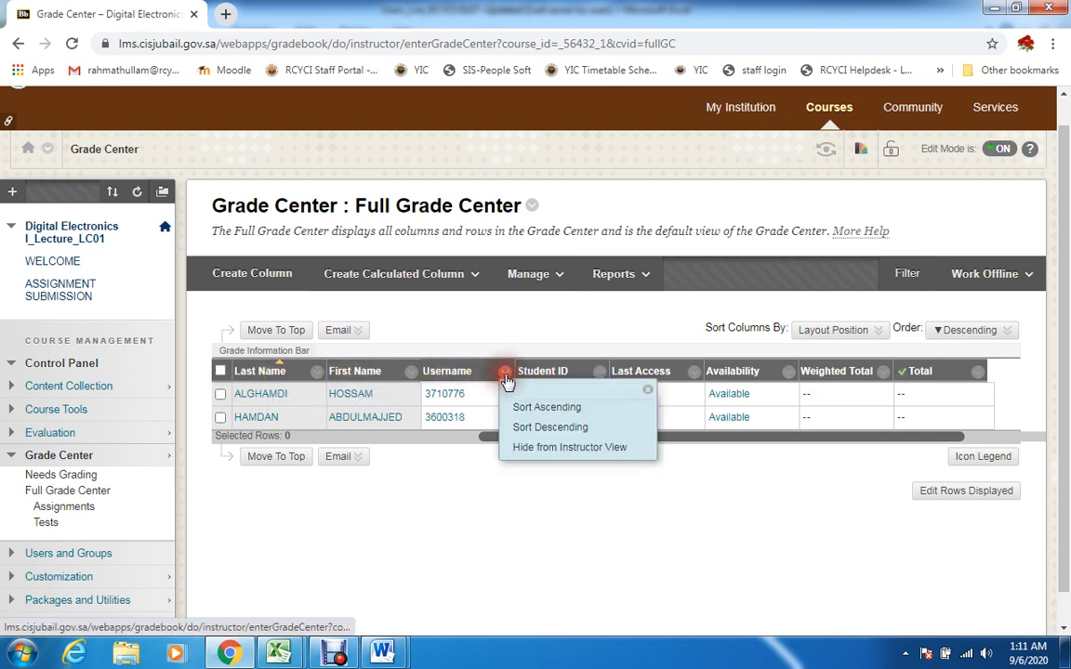
{"action": "left_click", "coordinate": [567, 449]}
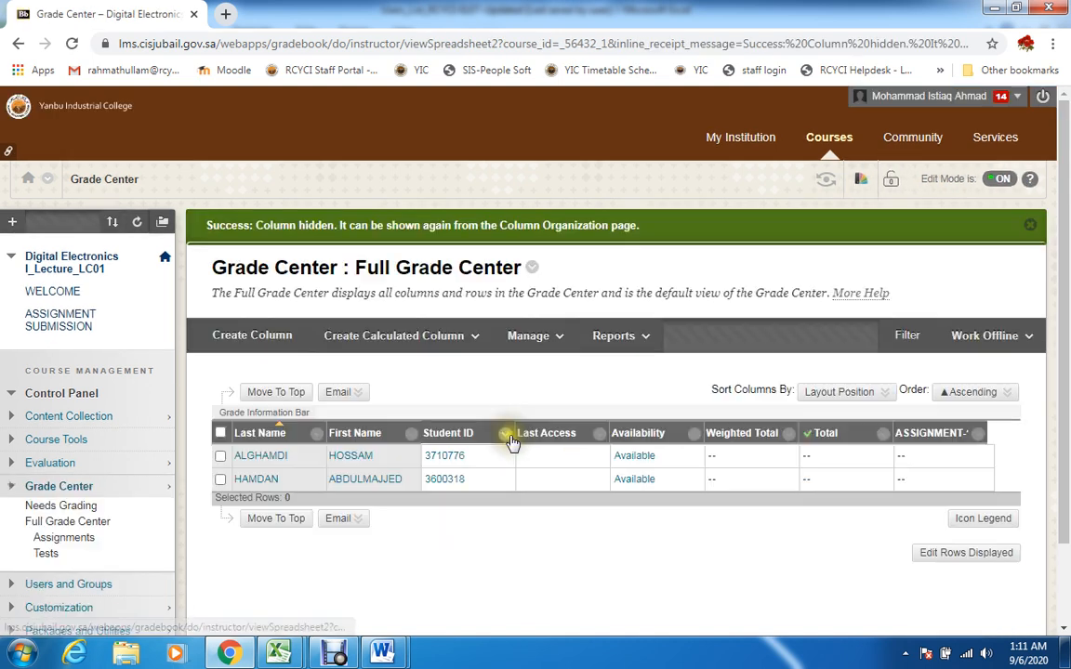
Hide the Last Access and Availability columns from the instructor view
{"action": "left_click", "coordinate": [604, 437]}
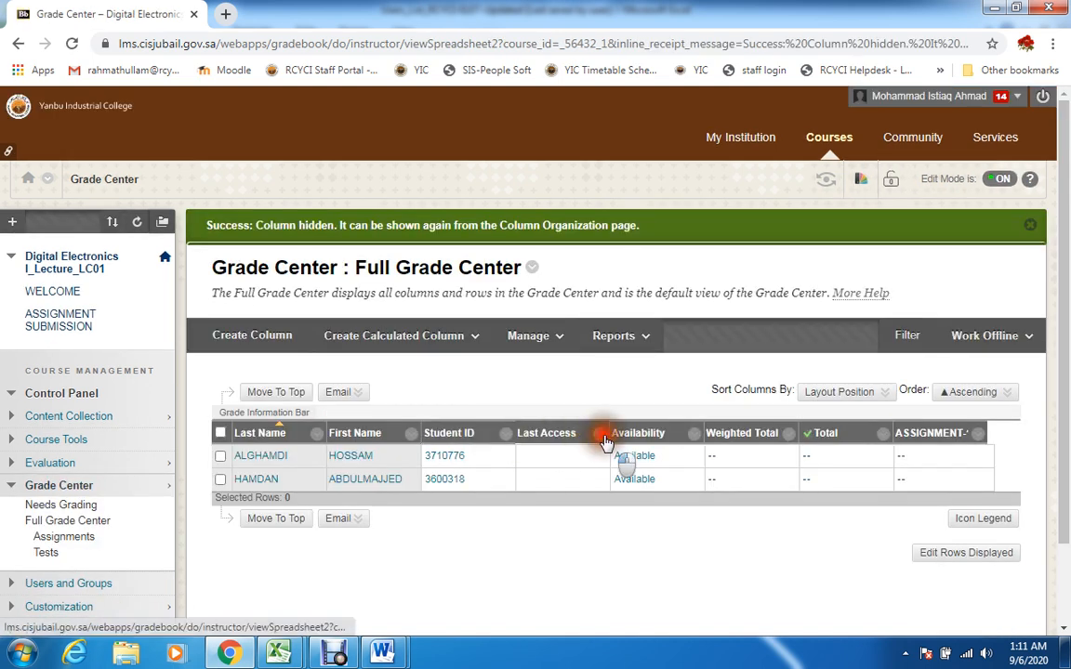
{"action": "left_click", "coordinate": [631, 511]}
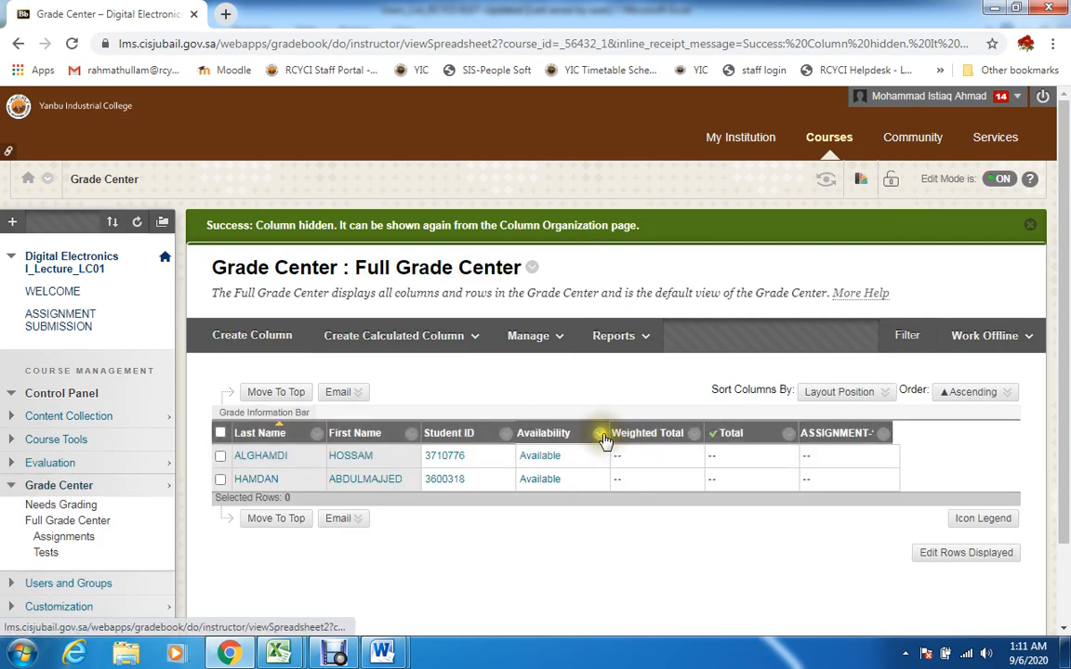
{"action": "left_click", "coordinate": [603, 436]}
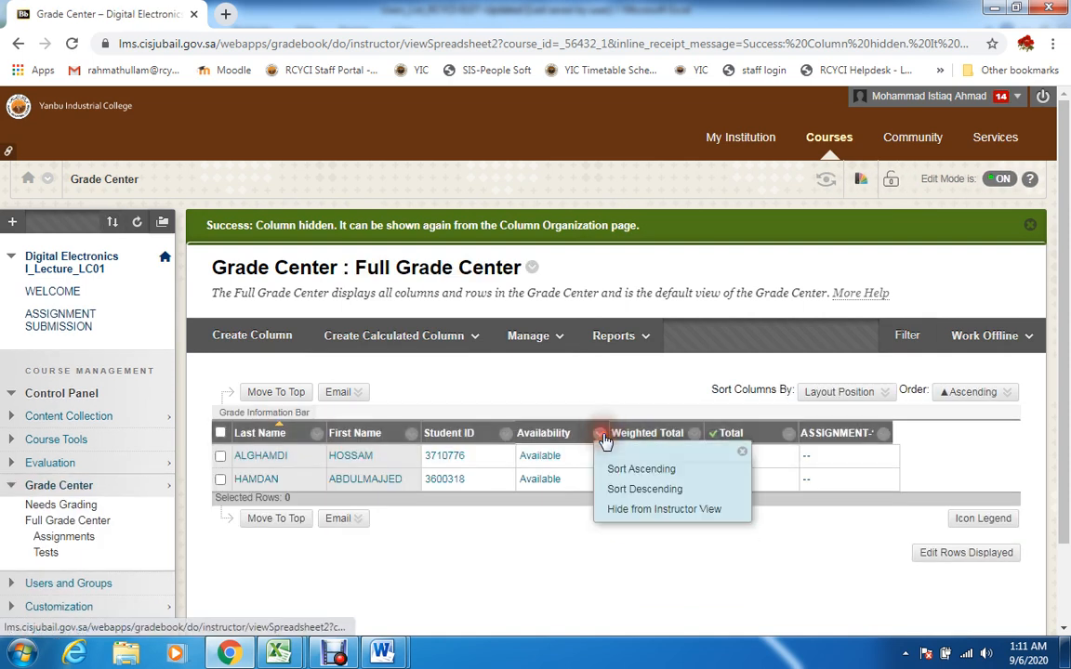
{"action": "left_click", "coordinate": [636, 511]}
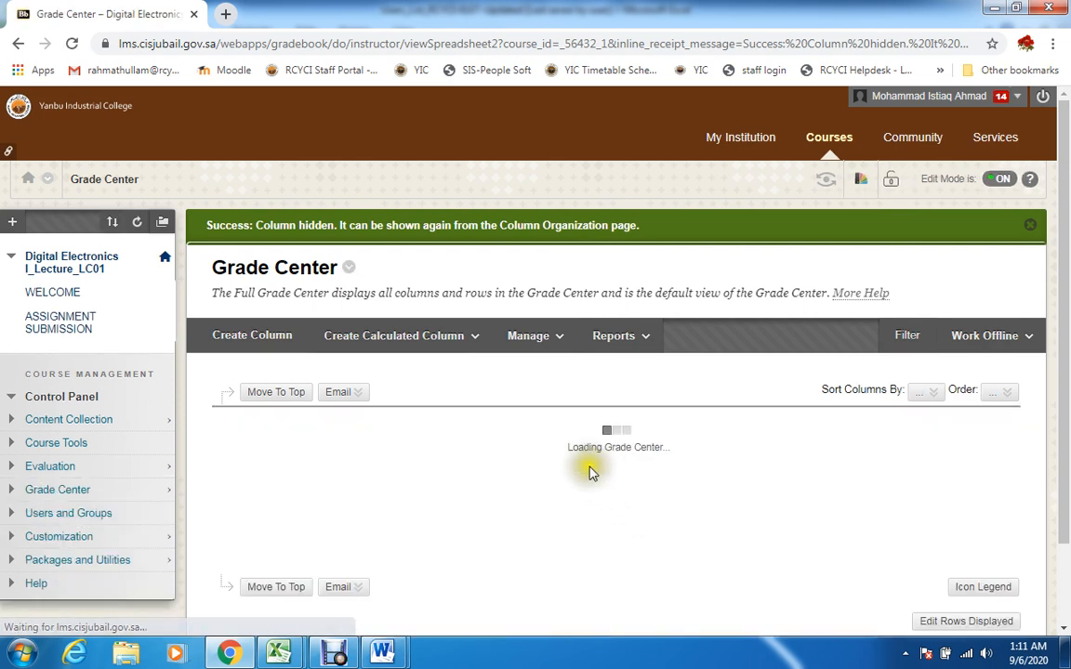
Hide the Weighted Total and Total columns from the instructor view, keeping the ASSIGNMENT-1 column
{"action": "left_click", "coordinate": [599, 435]}
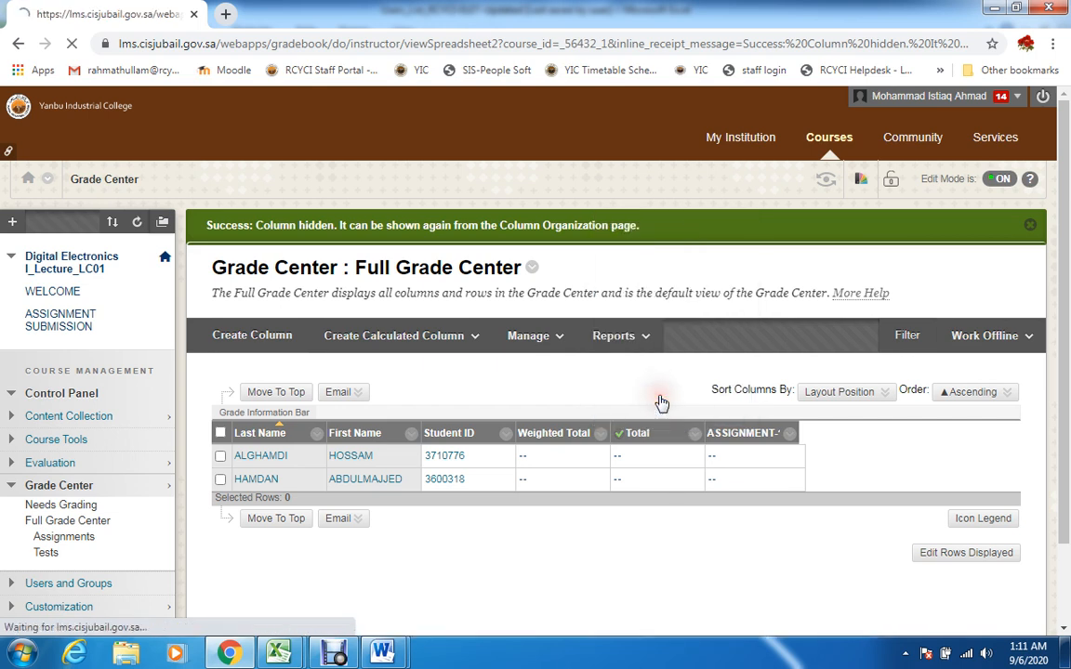
{"action": "left_click", "coordinate": [651, 392]}
{"action": "left_click", "coordinate": [597, 434]}
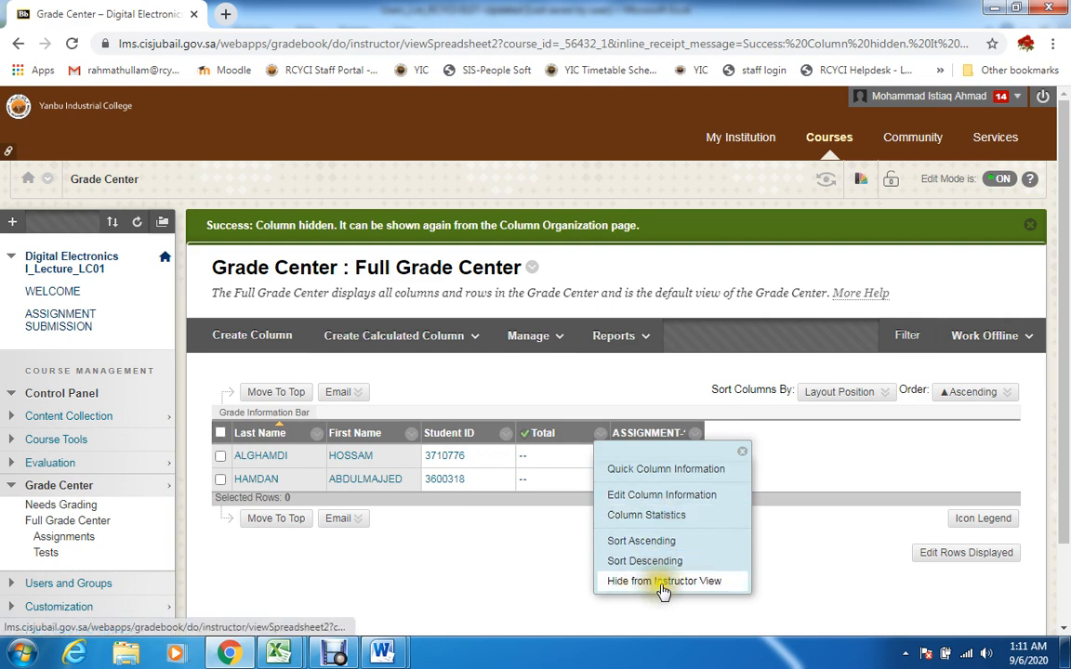
{"action": "left_click", "coordinate": [665, 583]}
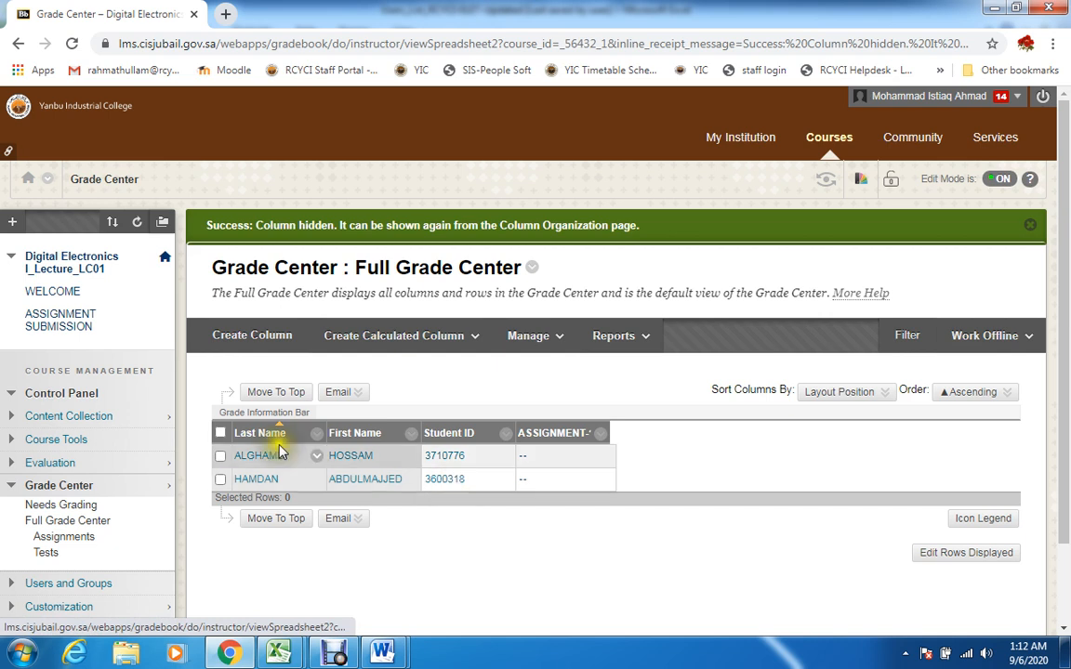
View the ASSIGNMENT SUBMISSION content area and return to the Full Grade Center
{"action": "left_click", "coordinate": [64, 324]}
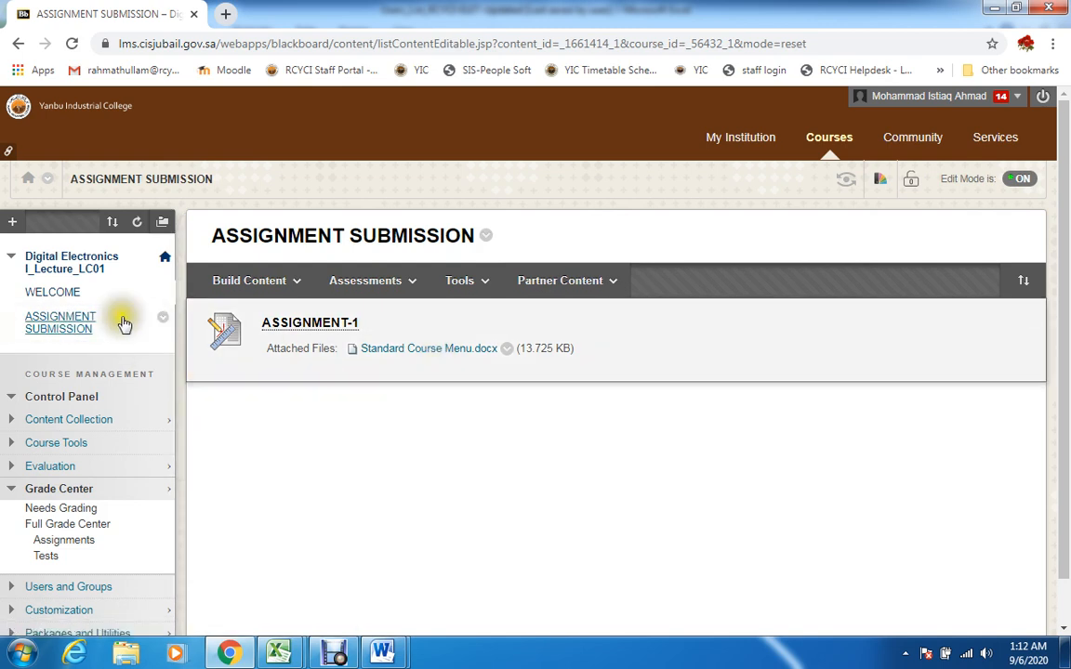
{"action": "left_click", "coordinate": [335, 655]}
{"action": "left_click", "coordinate": [307, 525]}
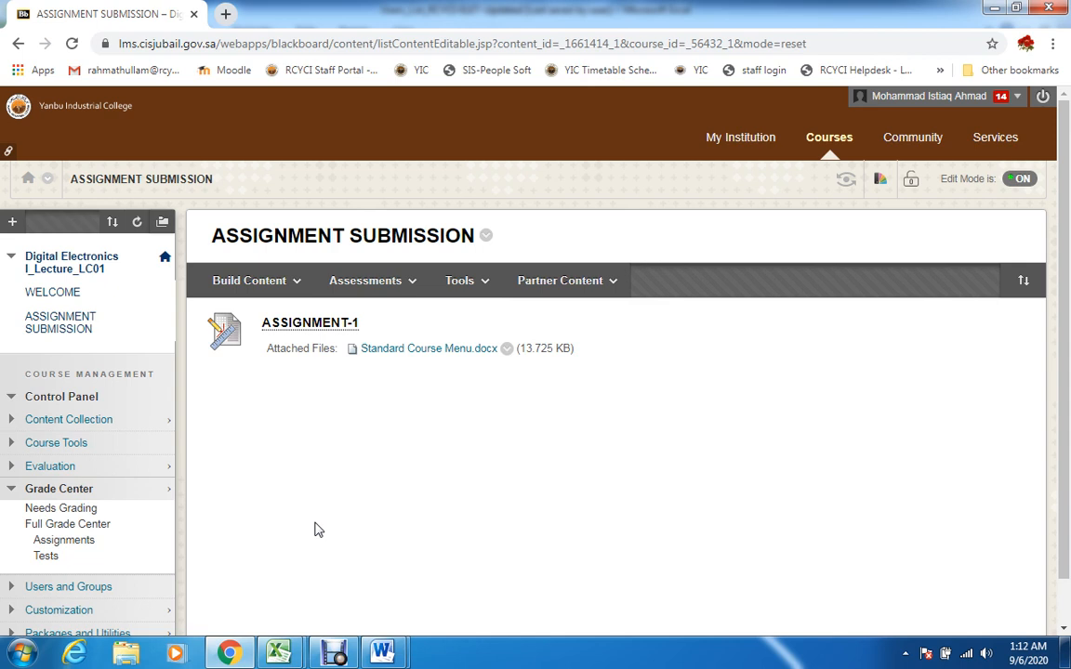
{"action": "left_click", "coordinate": [93, 523]}
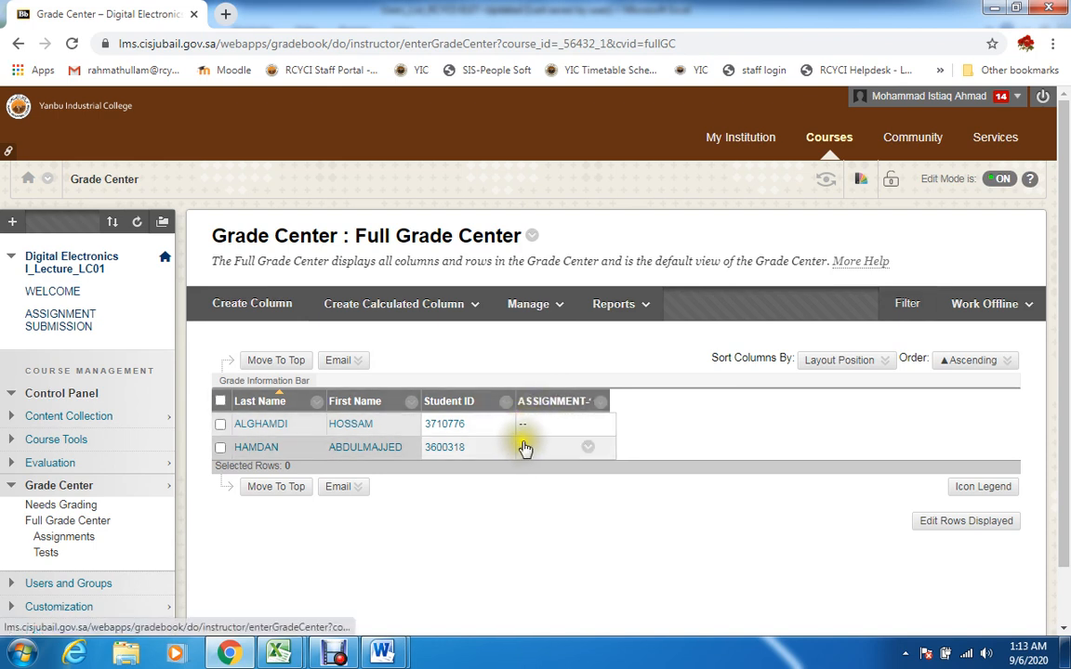
Show the grade options for the first student's ASSIGNMENT-1 cell and close them without choosing any
{"action": "left_click", "coordinate": [588, 427]}
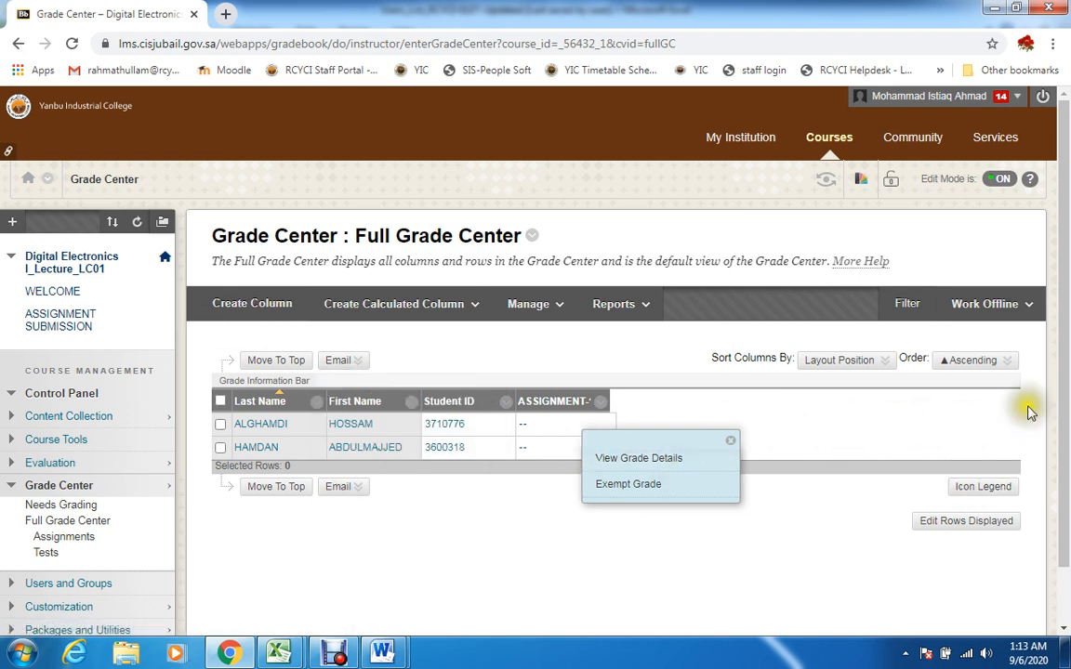
{"action": "scroll", "coordinate": [1057, 432], "scroll_direction": "down", "scroll_amount": 1}
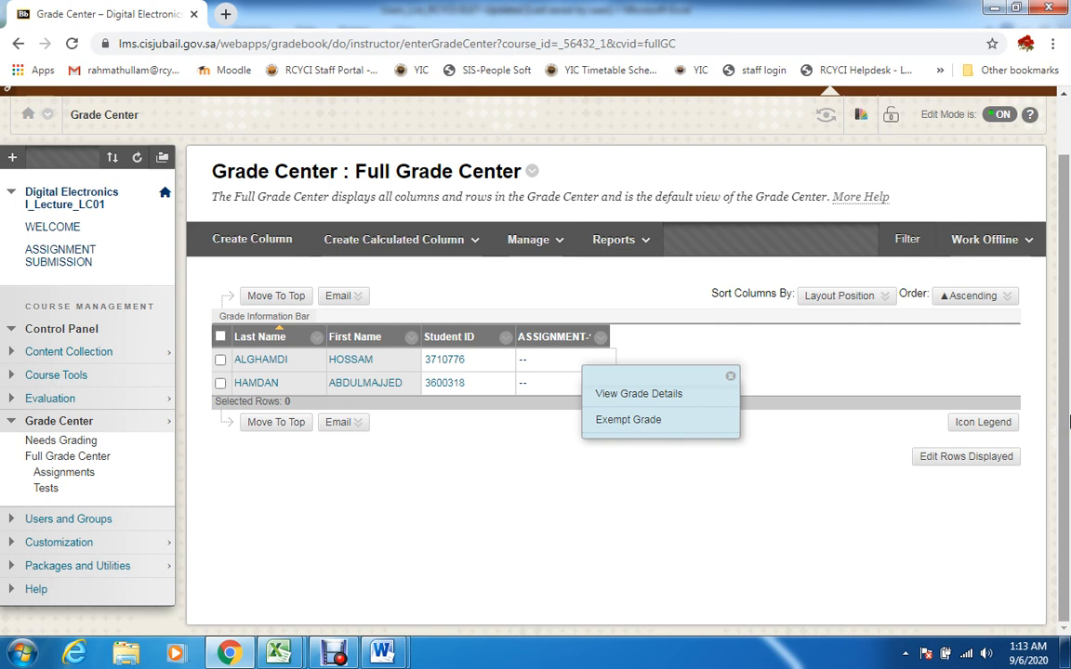
{"action": "left_click", "coordinate": [474, 454]}
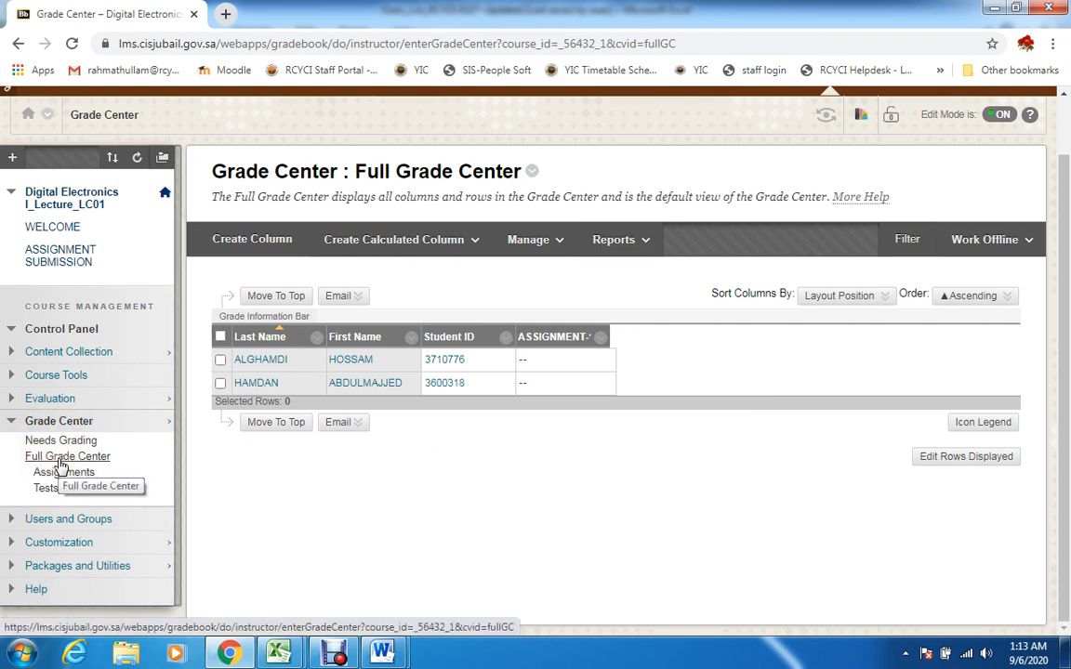
{"action": "left_click_drag", "start_coordinate": [1066, 444], "coordinate": [1068, 363]}
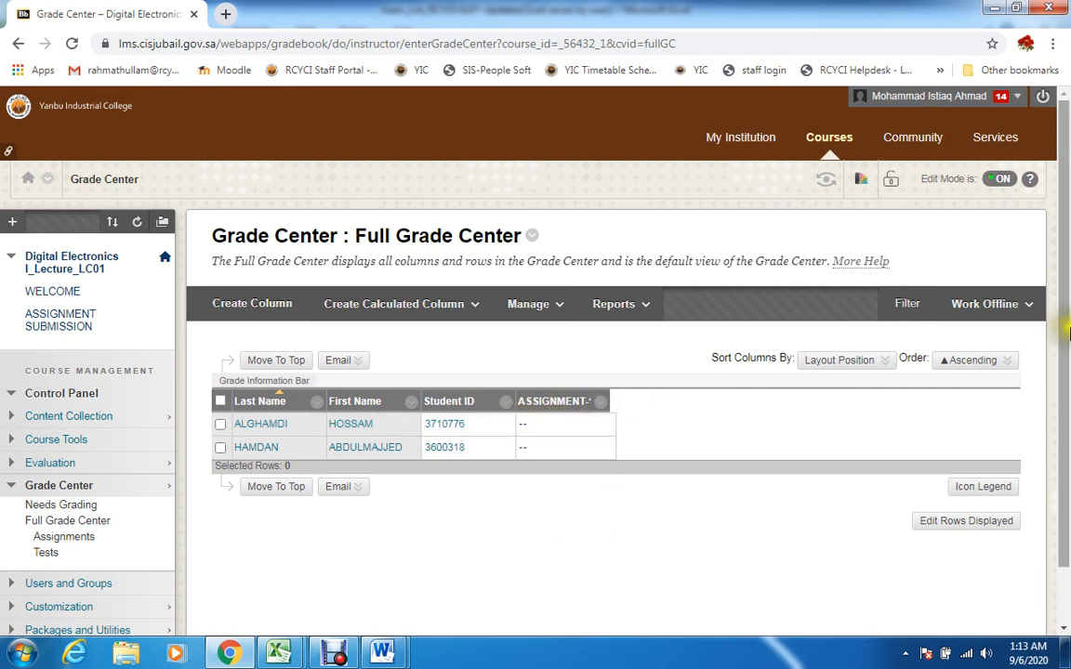
{"action": "left_click_drag", "start_coordinate": [1067, 328], "coordinate": [1068, 171]}
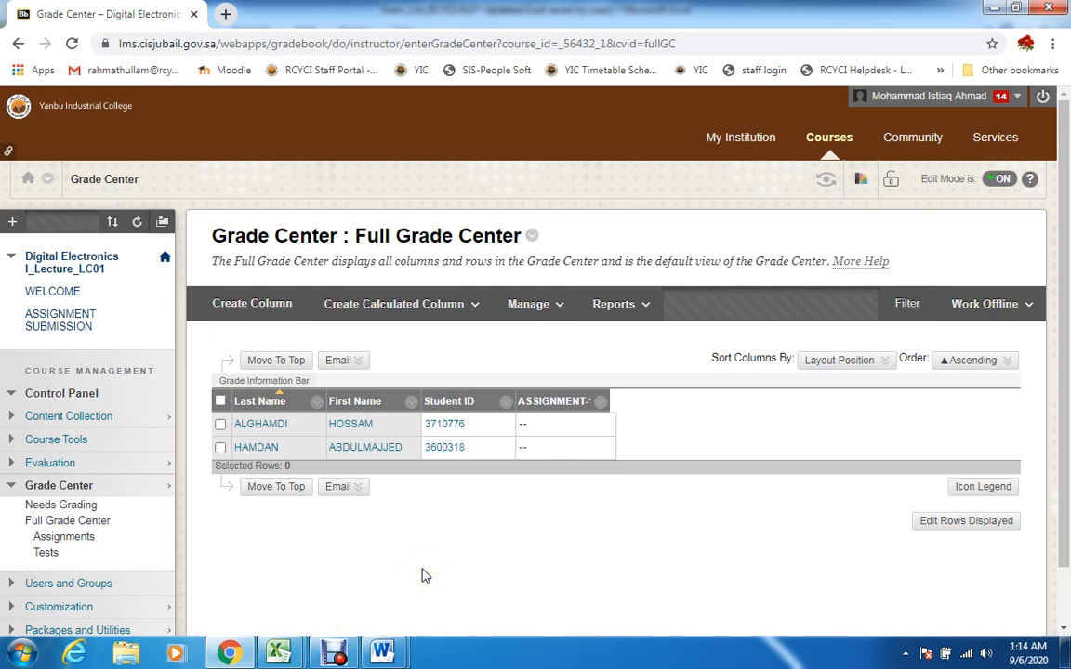
{"action": "left_click", "coordinate": [334, 654]}
{"action": "left_click", "coordinate": [334, 655]}
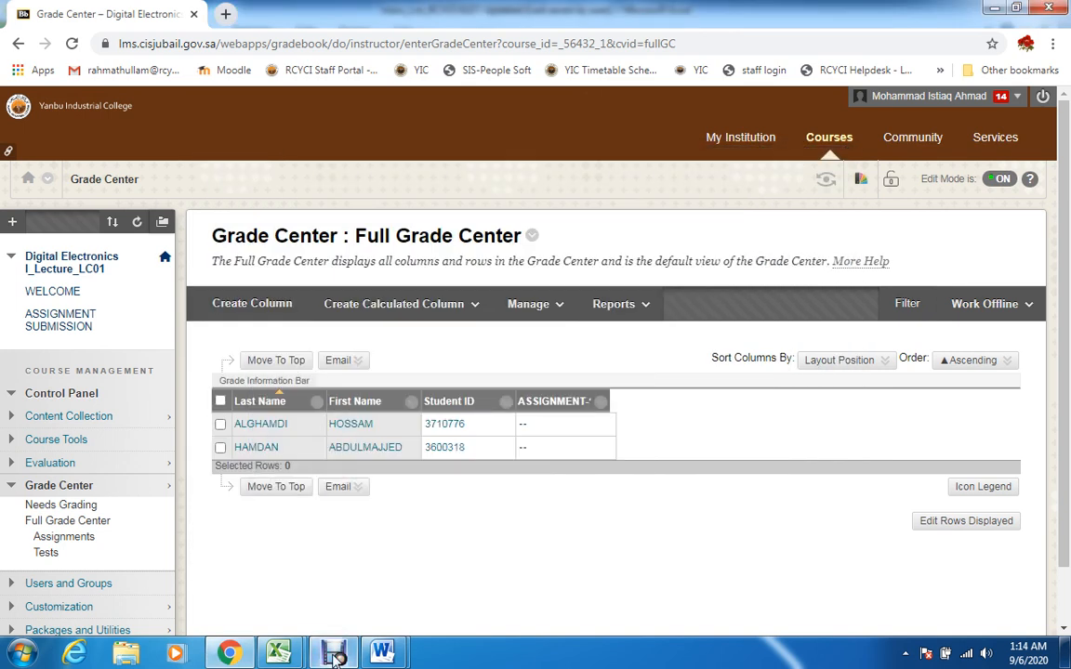
{"action": "left_click", "coordinate": [335, 654]}
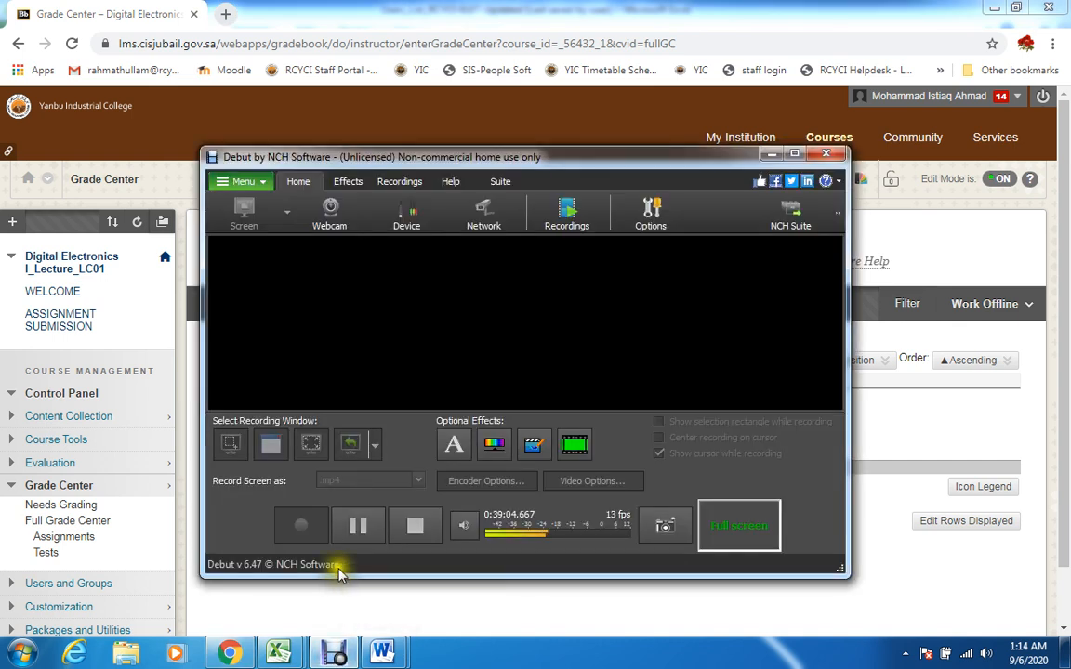